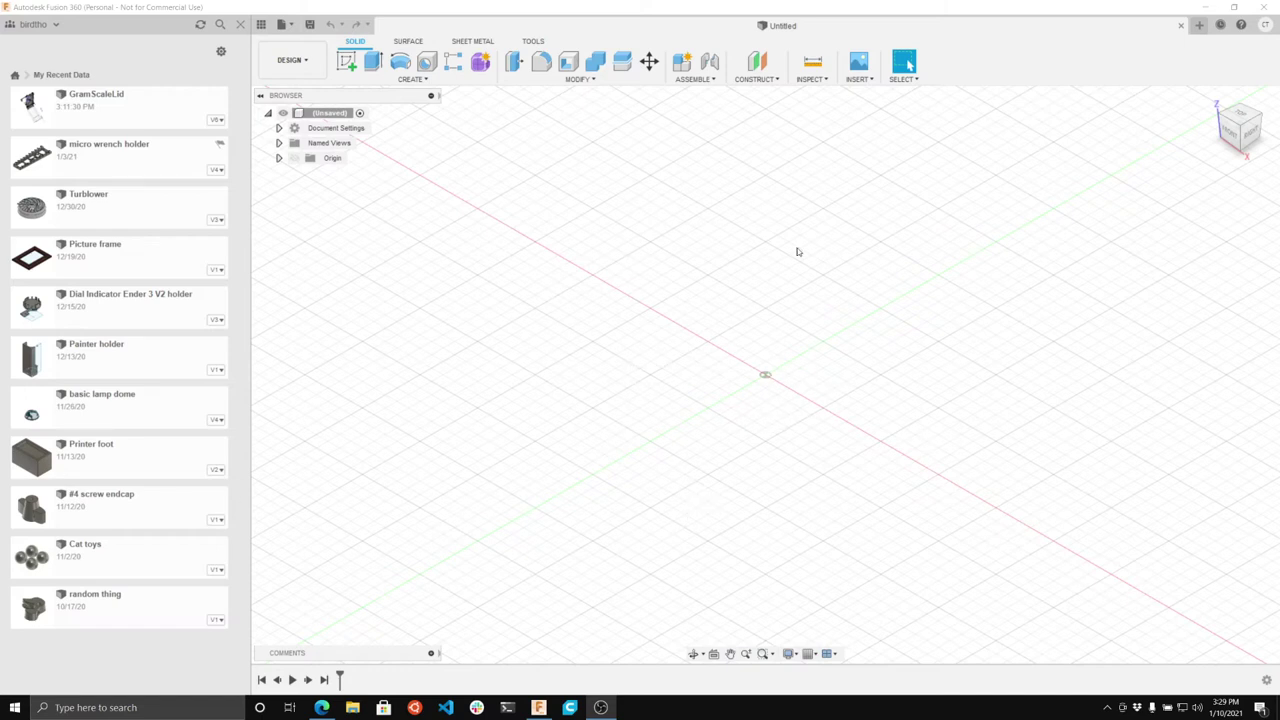
Step: Create a sketch on the horizontal ground plane and view it from the top
{"action": "left_click", "coordinate": [612, 233]}
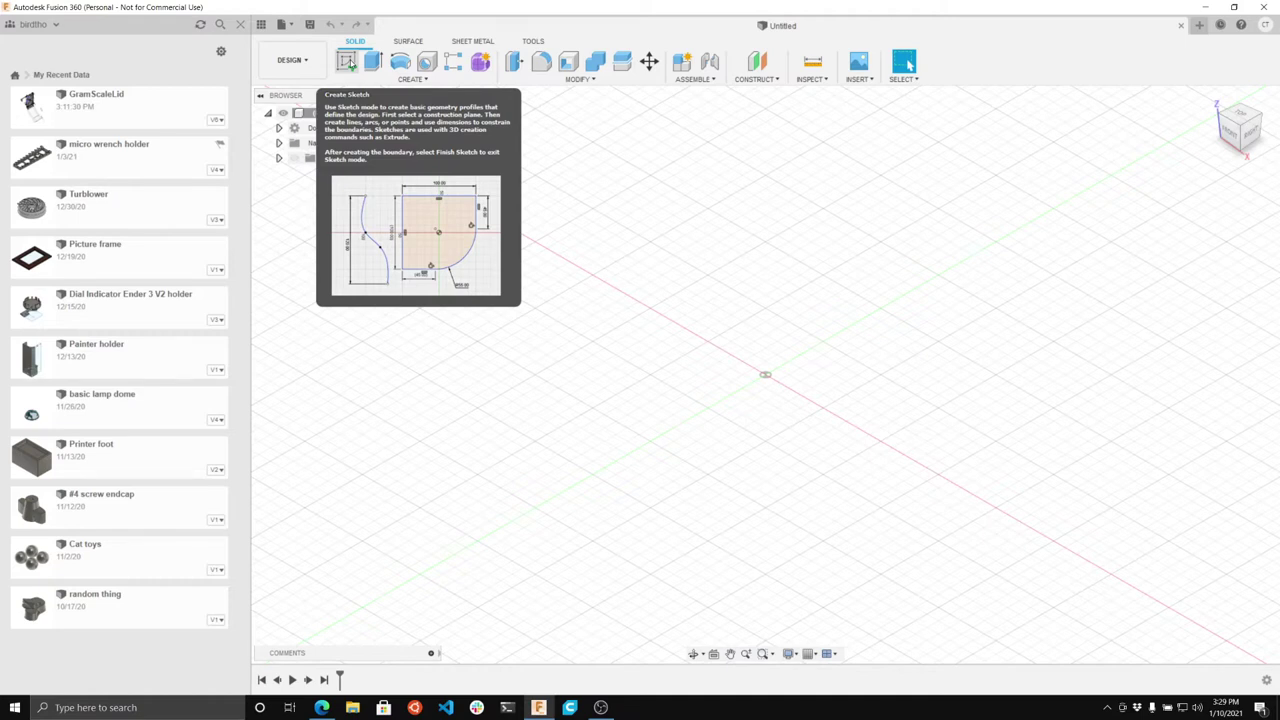
{"action": "left_click", "coordinate": [348, 63]}
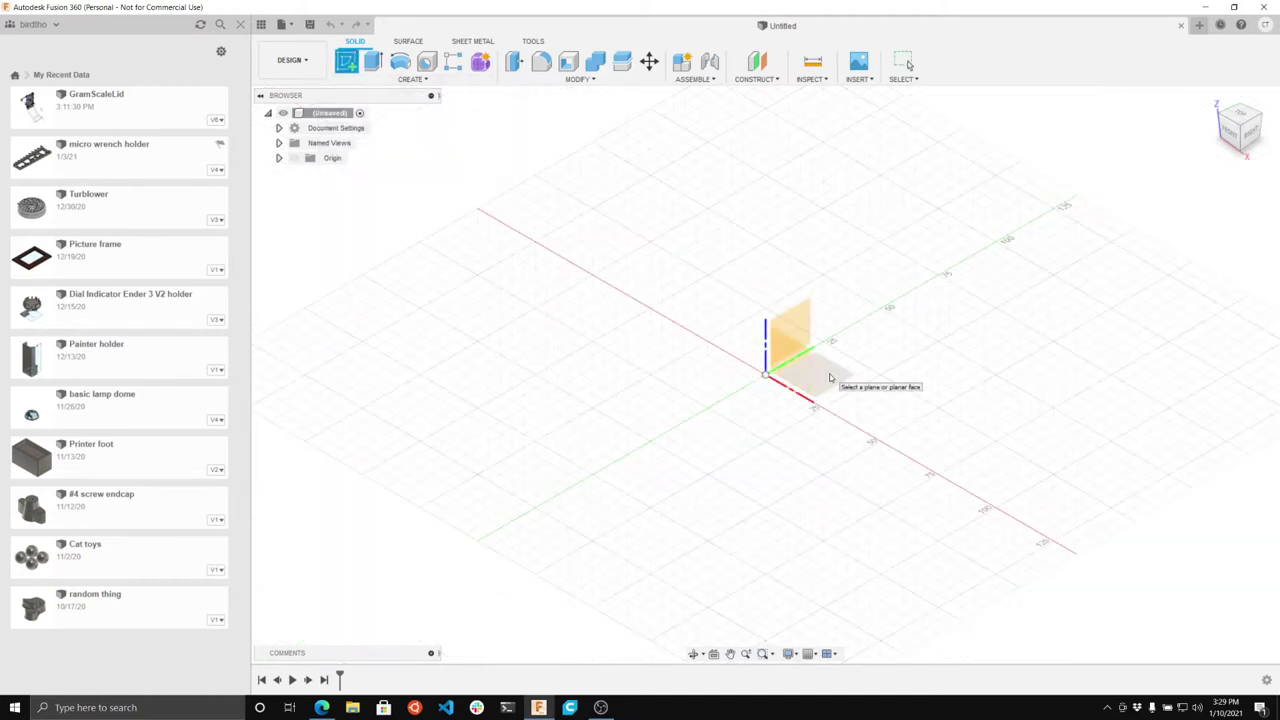
{"action": "left_click", "coordinate": [829, 378]}
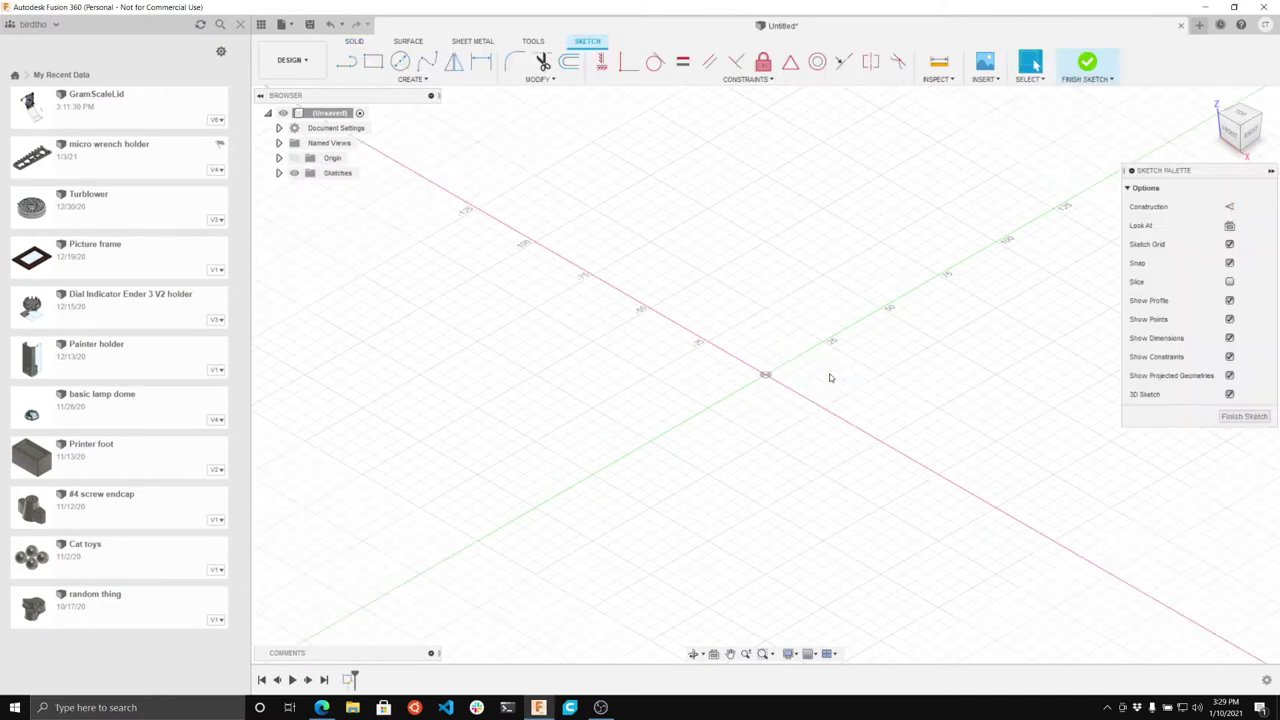
{"action": "left_click", "coordinate": [1238, 113]}
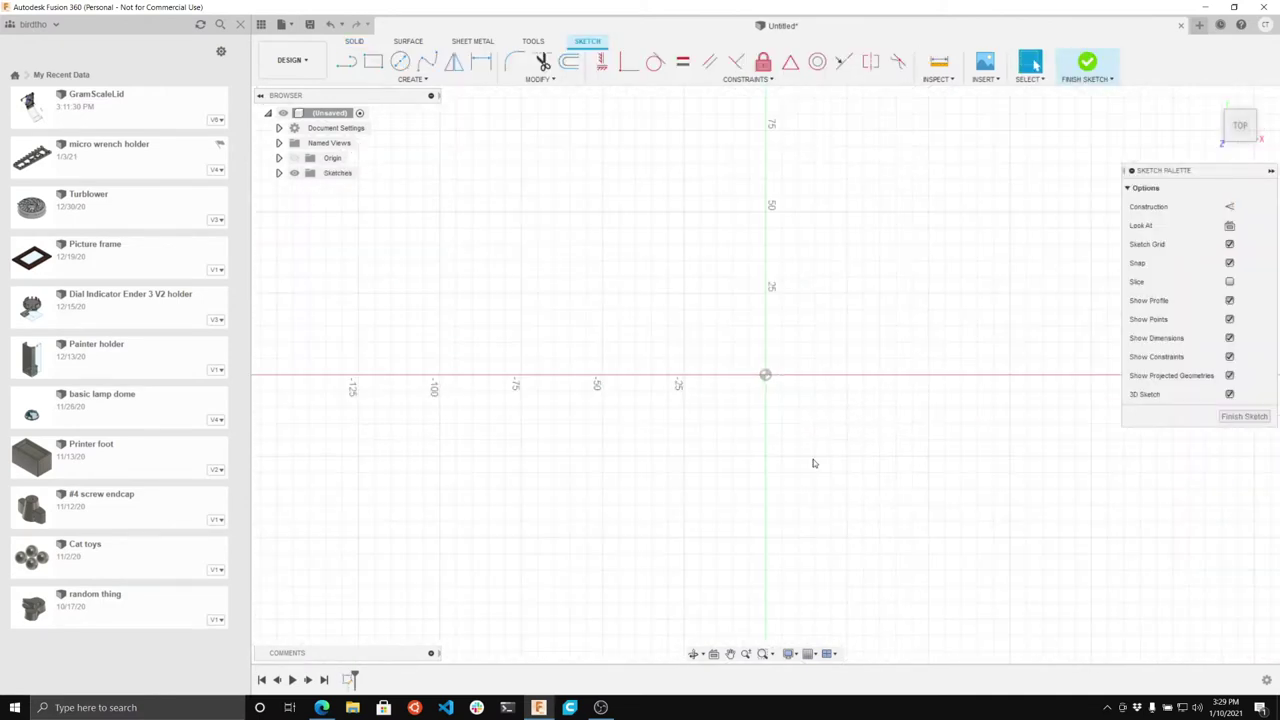
Step: Draw a 200 mm by 10 mm two-point rectangle centred on the origin
{"action": "left_click", "coordinate": [372, 62]}
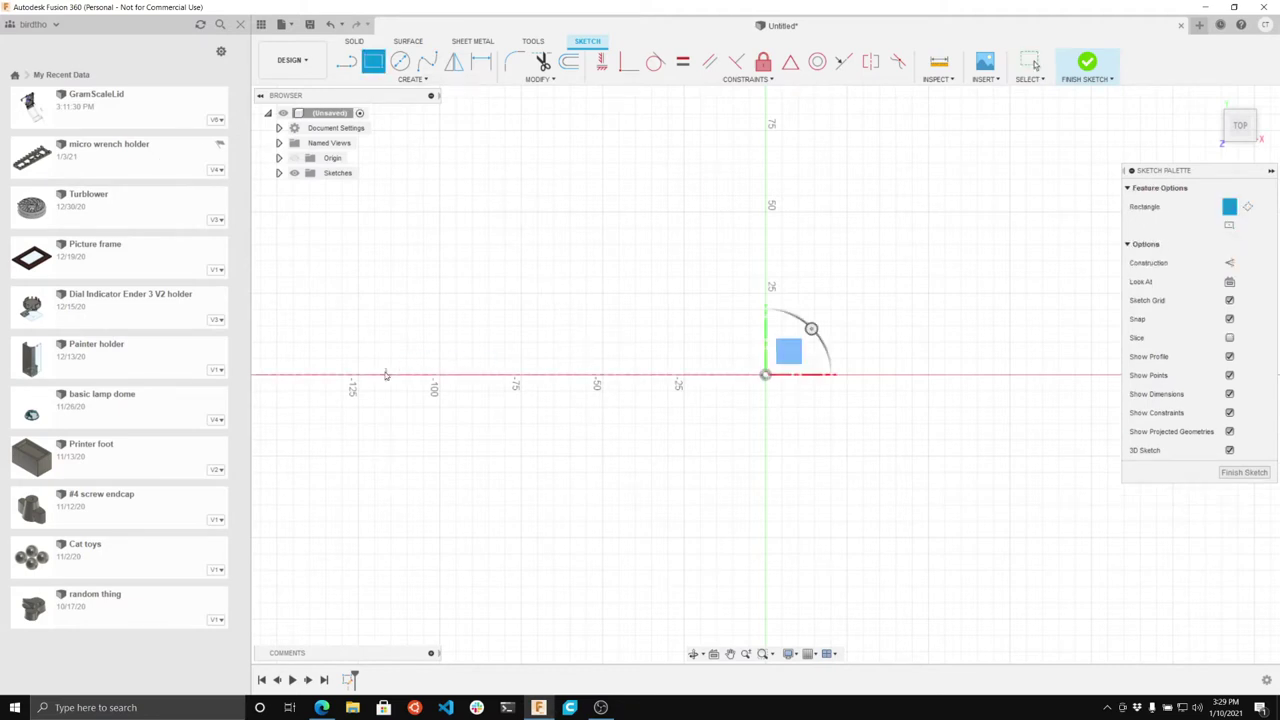
{"action": "left_click", "coordinate": [440, 358]}
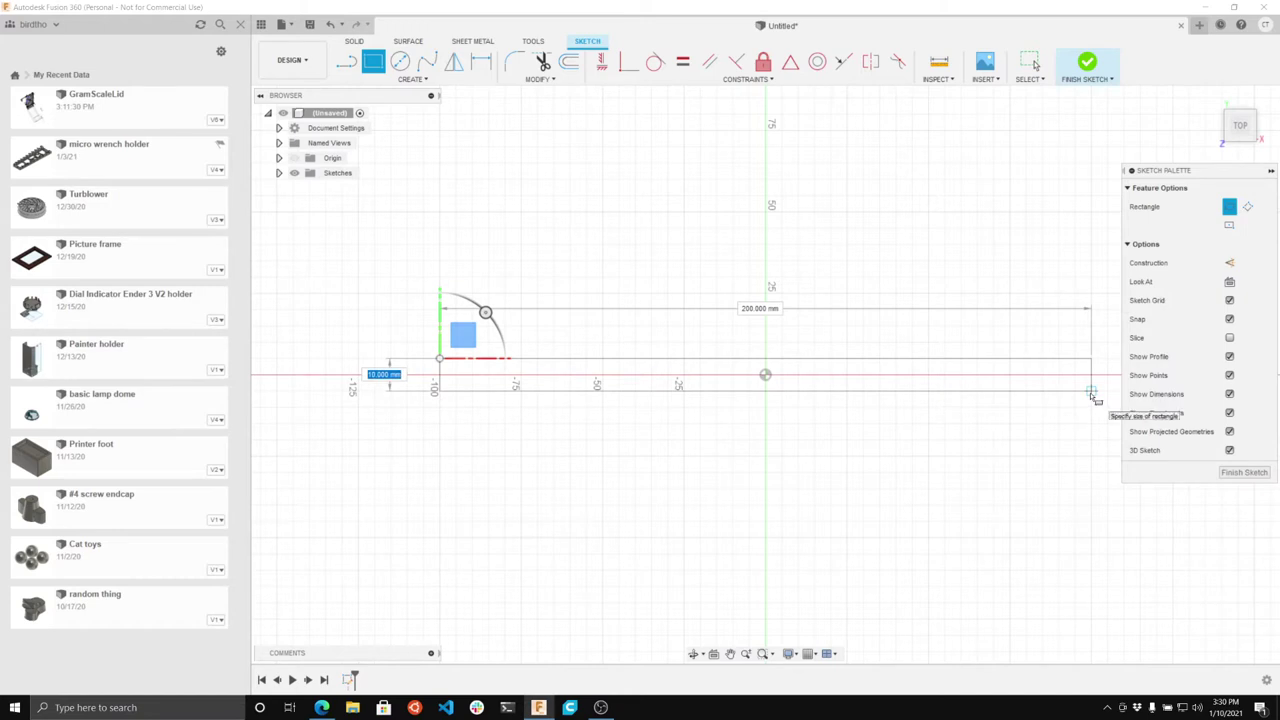
{"action": "left_click", "coordinate": [1094, 395]}
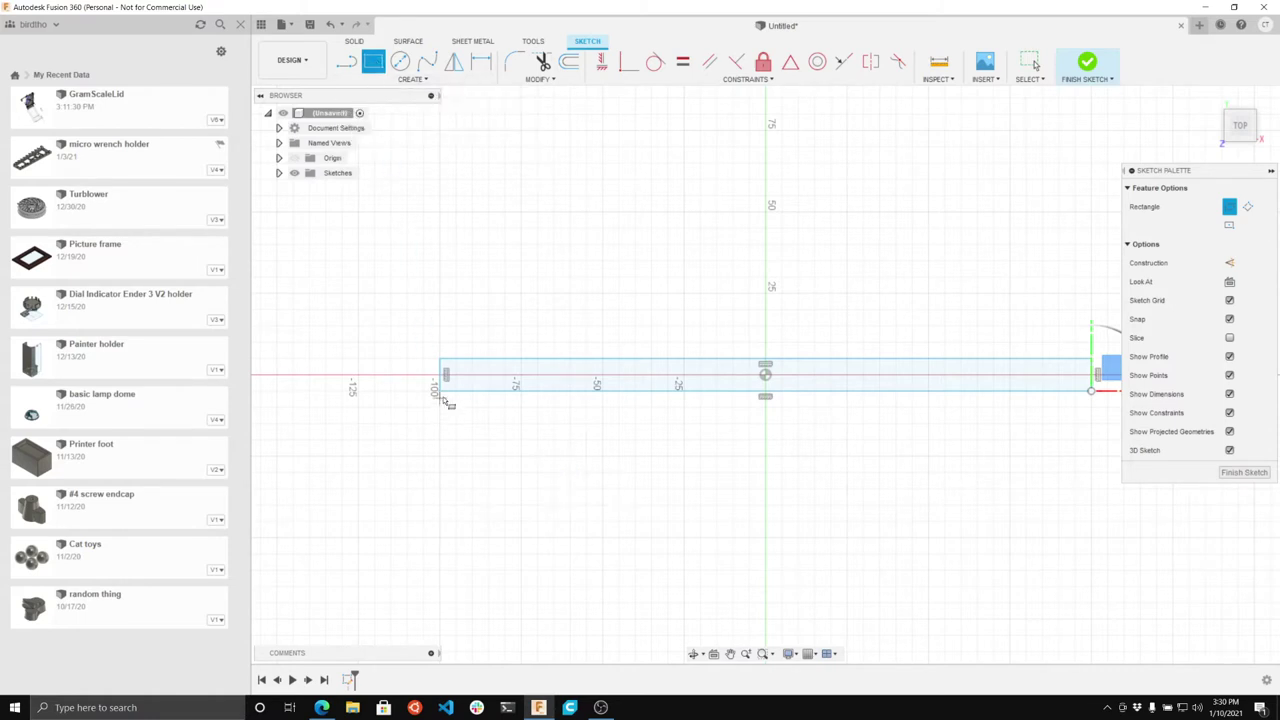
Step: Draw a 25 mm line down from the rectangle's lower-left corner at 80 degrees to its lower edge
{"action": "left_click", "coordinate": [346, 61]}
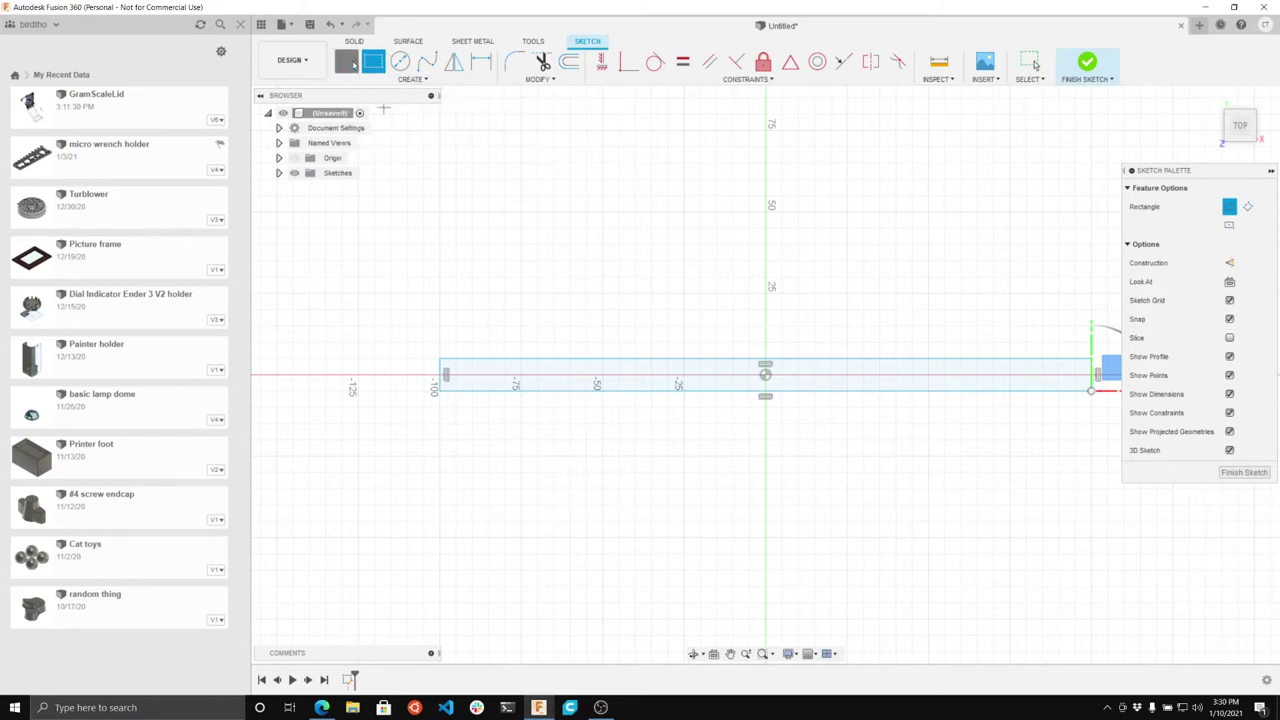
{"action": "left_click", "coordinate": [440, 392]}
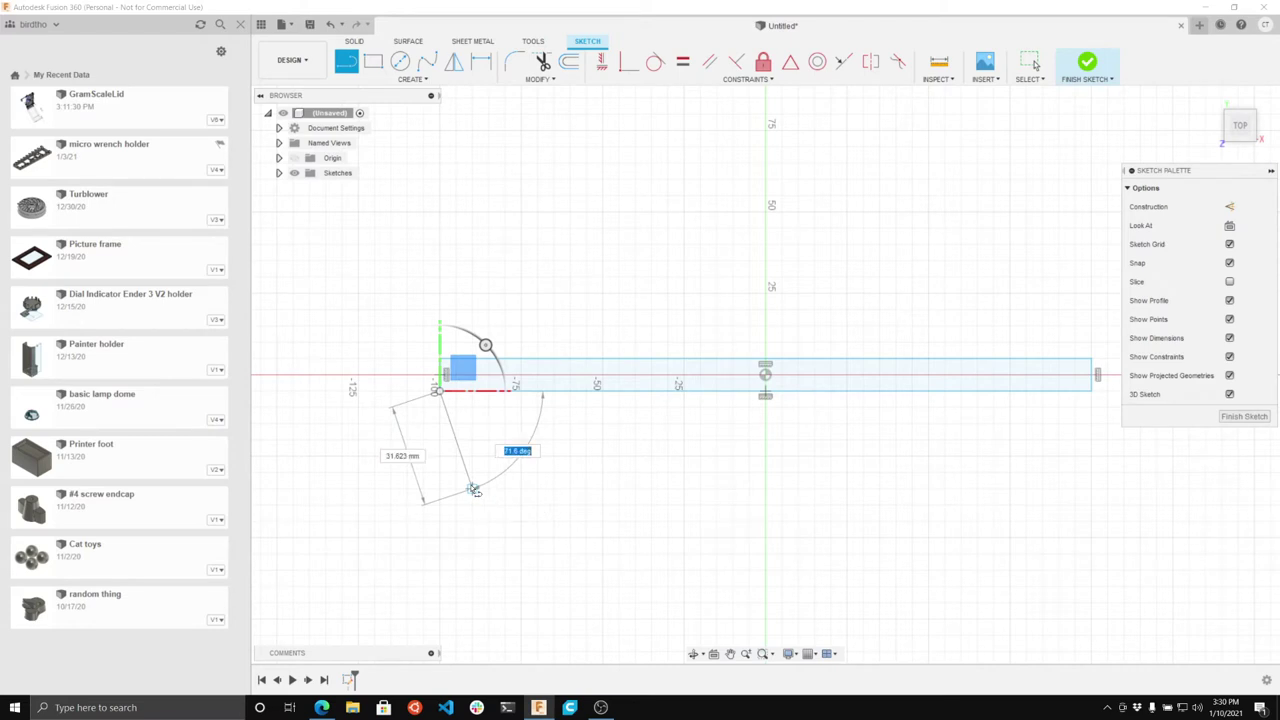
{"action": "key", "text": "BackSpace"}
{"action": "type", "text": "85"}
{"action": "key", "text": "Tab"}
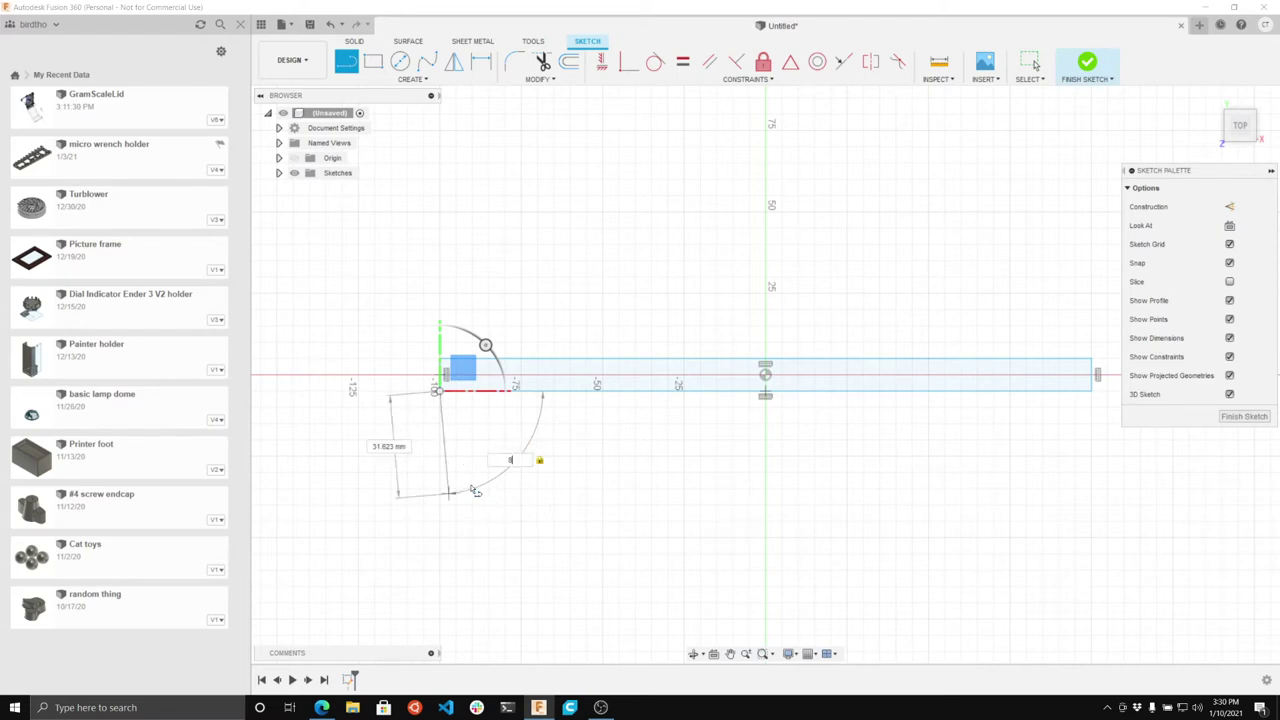
{"action": "key", "text": "Tab"}
{"action": "key", "text": "Tab"}
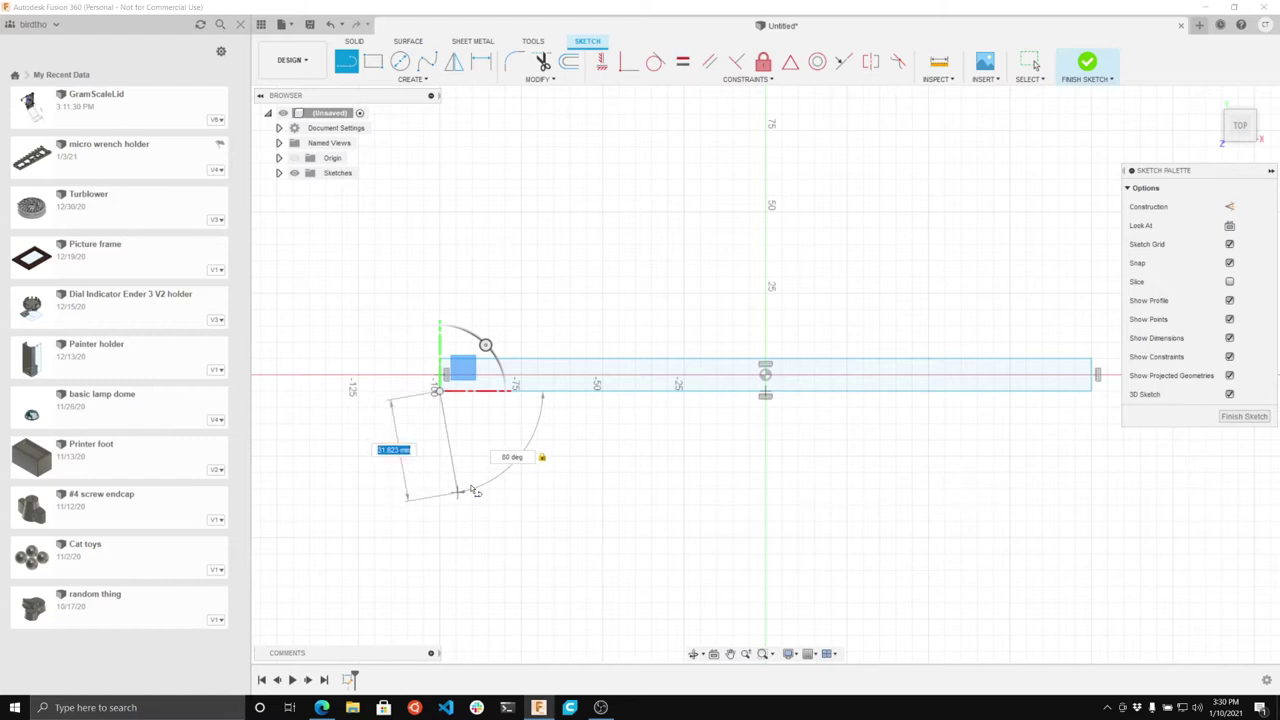
{"action": "type", "text": "25"}
{"action": "key", "text": "Tab"}
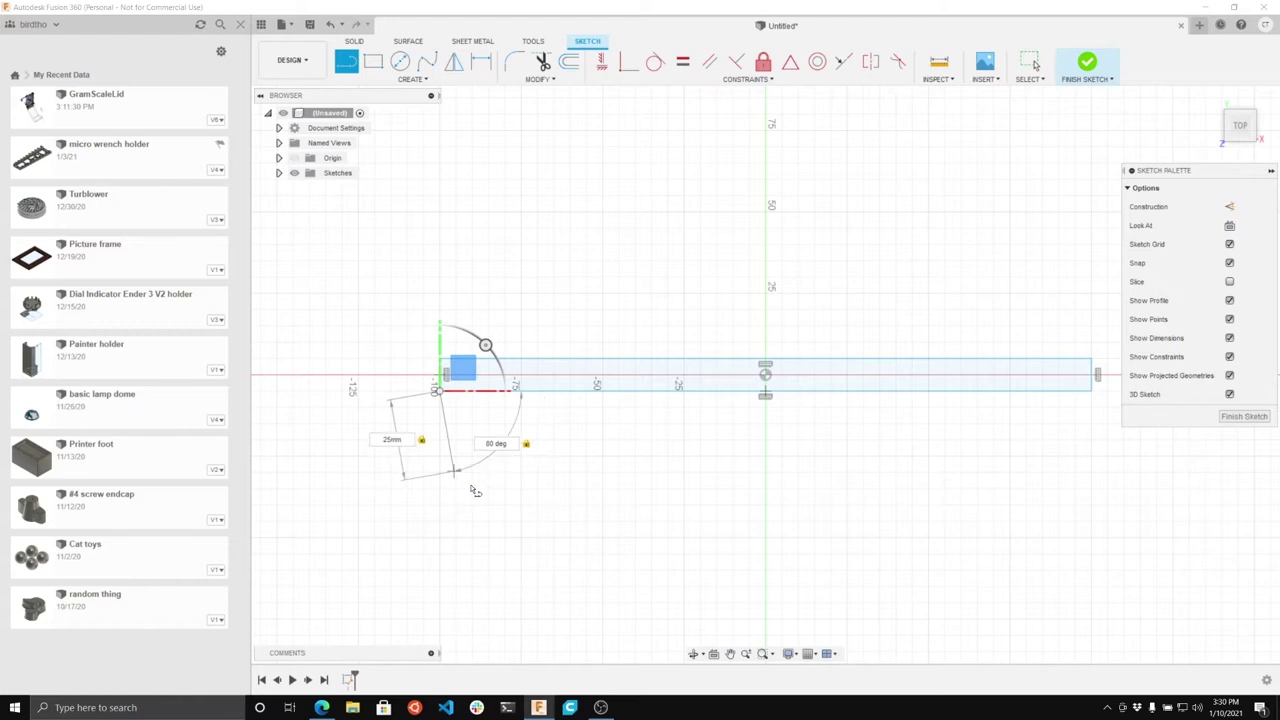
{"action": "key", "text": "Return"}
{"action": "key", "text": "Escape"}
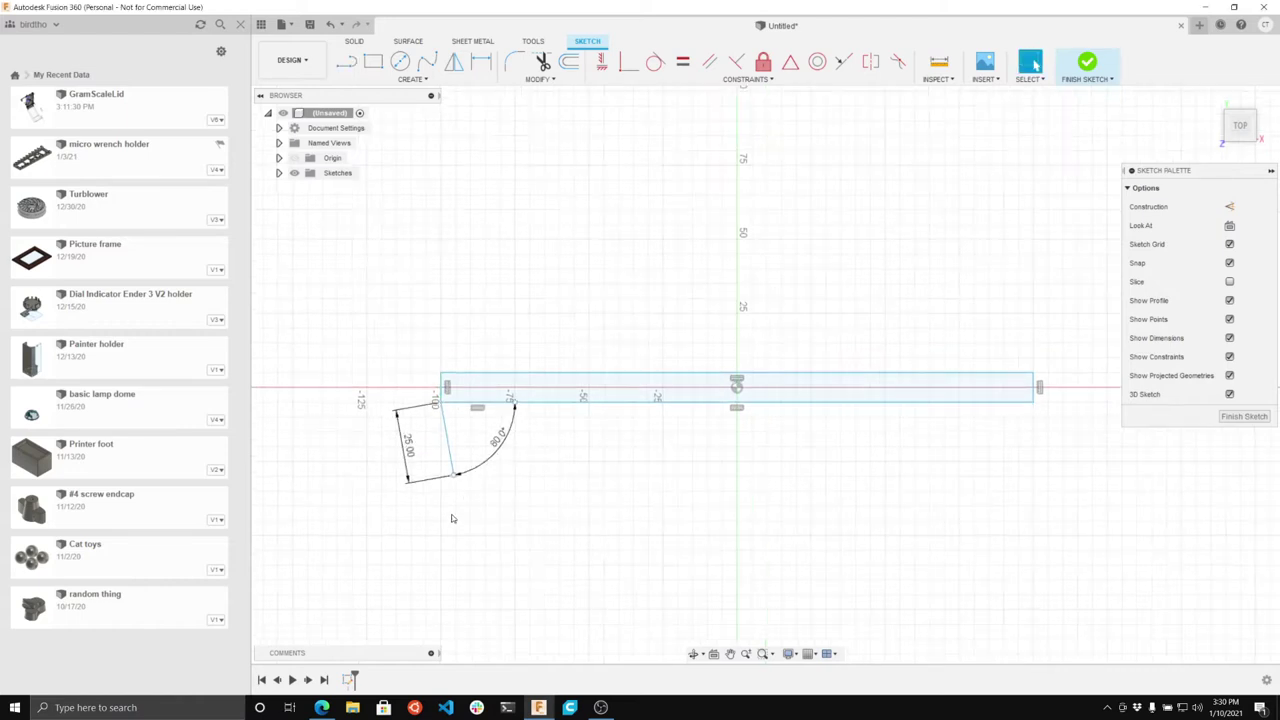
Step: Draw a 4 mm line sloping down to the right at 45 degrees from the lower end of the 25 mm line
{"action": "scroll", "coordinate": [451, 518], "scroll_direction": "up", "scroll_amount": 2}
{"action": "scroll", "coordinate": [451, 518], "scroll_direction": "up", "scroll_amount": 2}
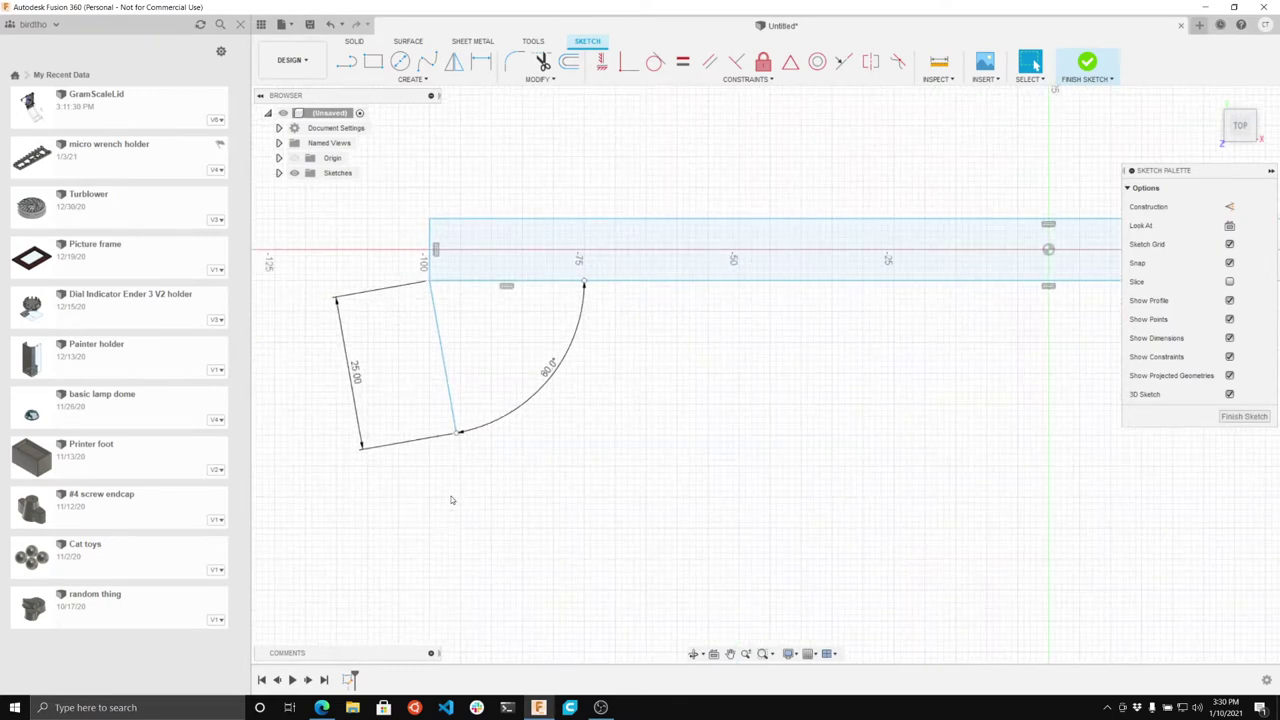
{"action": "scroll", "coordinate": [451, 500], "scroll_direction": "up", "scroll_amount": 4}
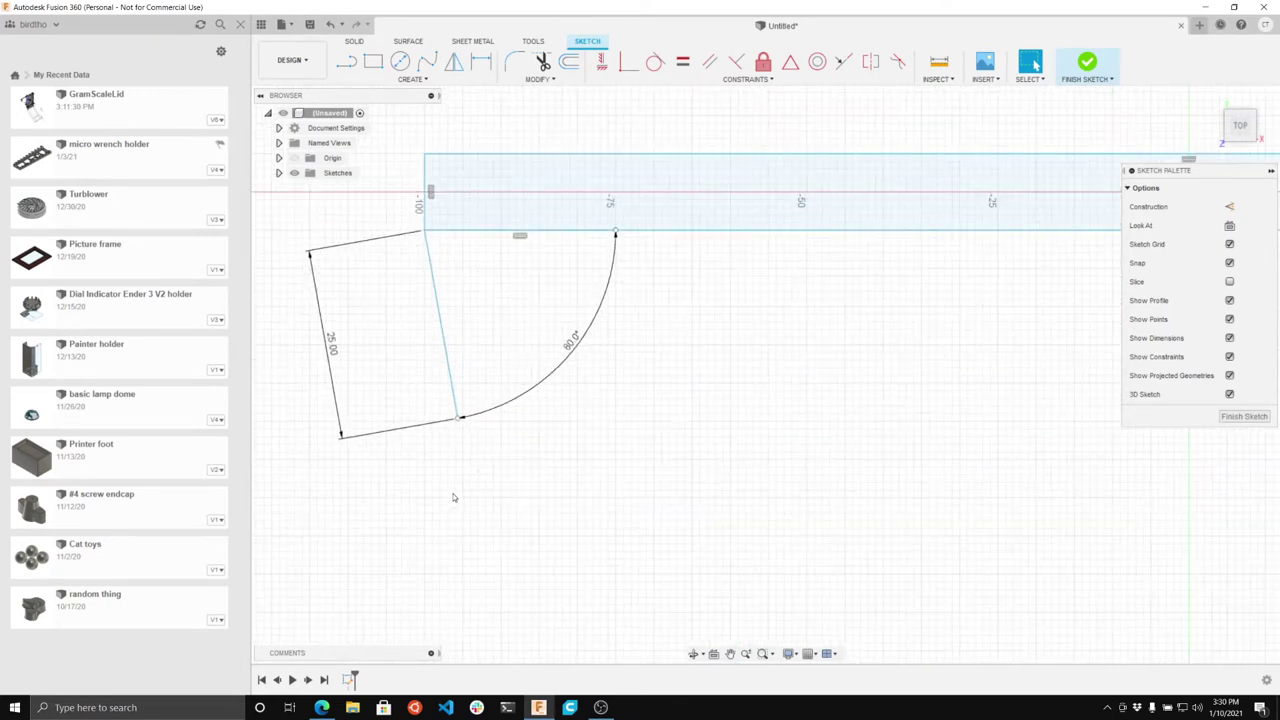
{"action": "left_click", "coordinate": [356, 64]}
{"action": "left_click", "coordinate": [439, 418]}
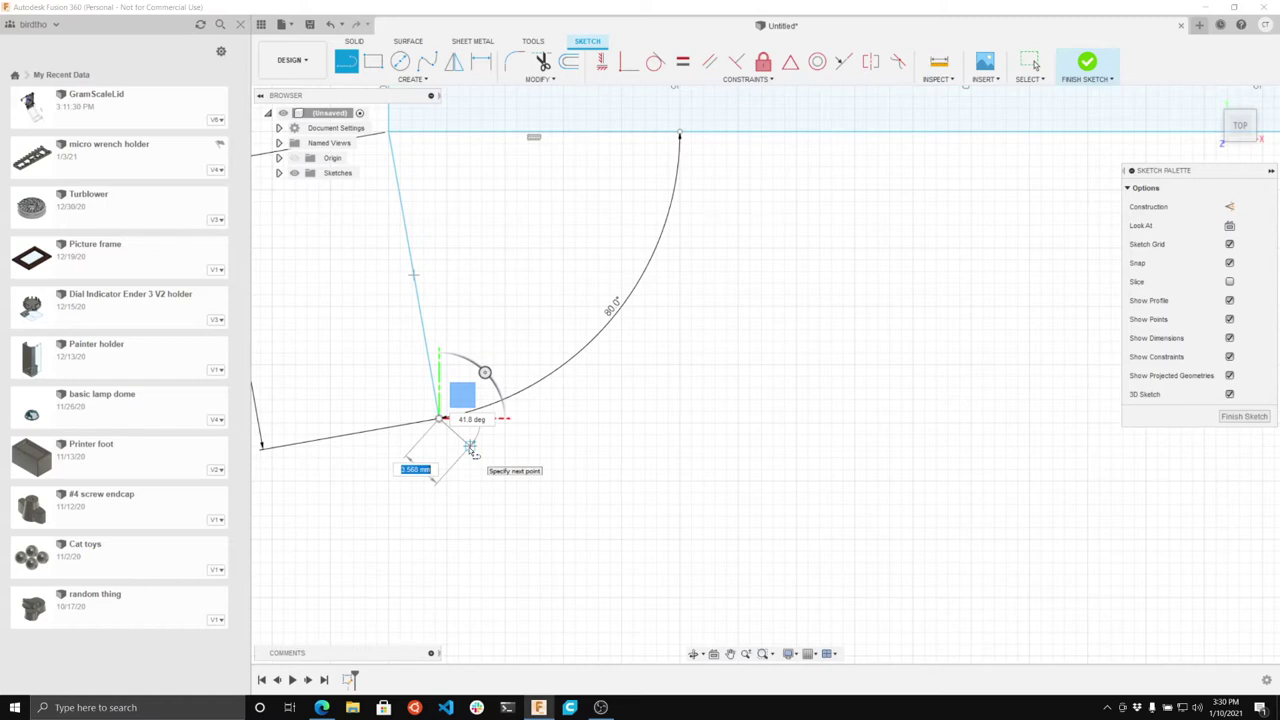
{"action": "key", "text": "Tab"}
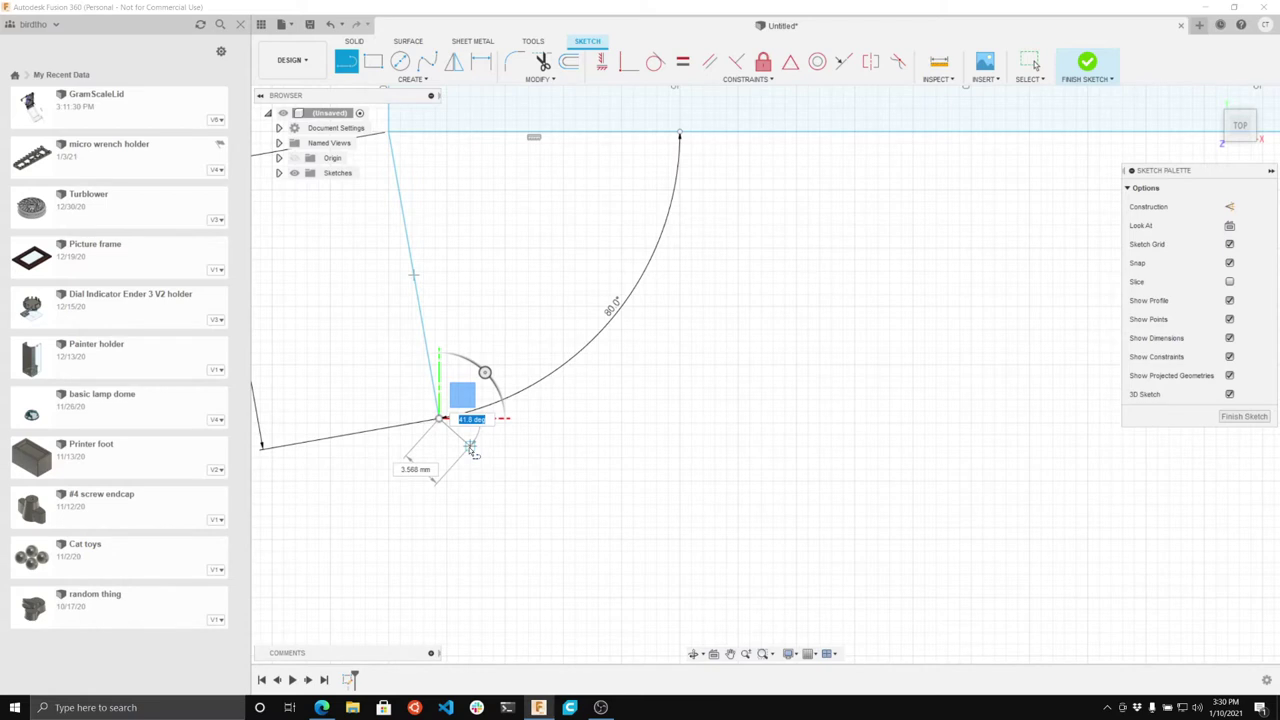
{"action": "type", "text": "45"}
{"action": "key", "text": "Tab"}
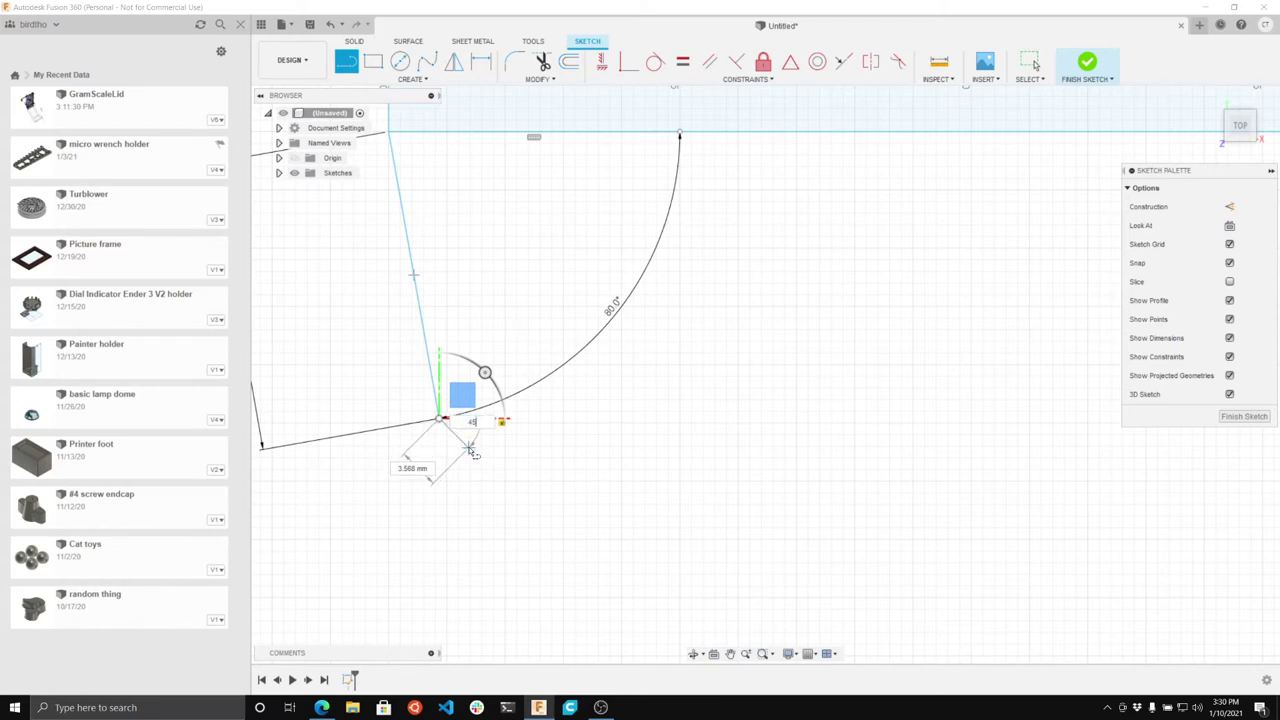
{"action": "key", "text": "Tab"}
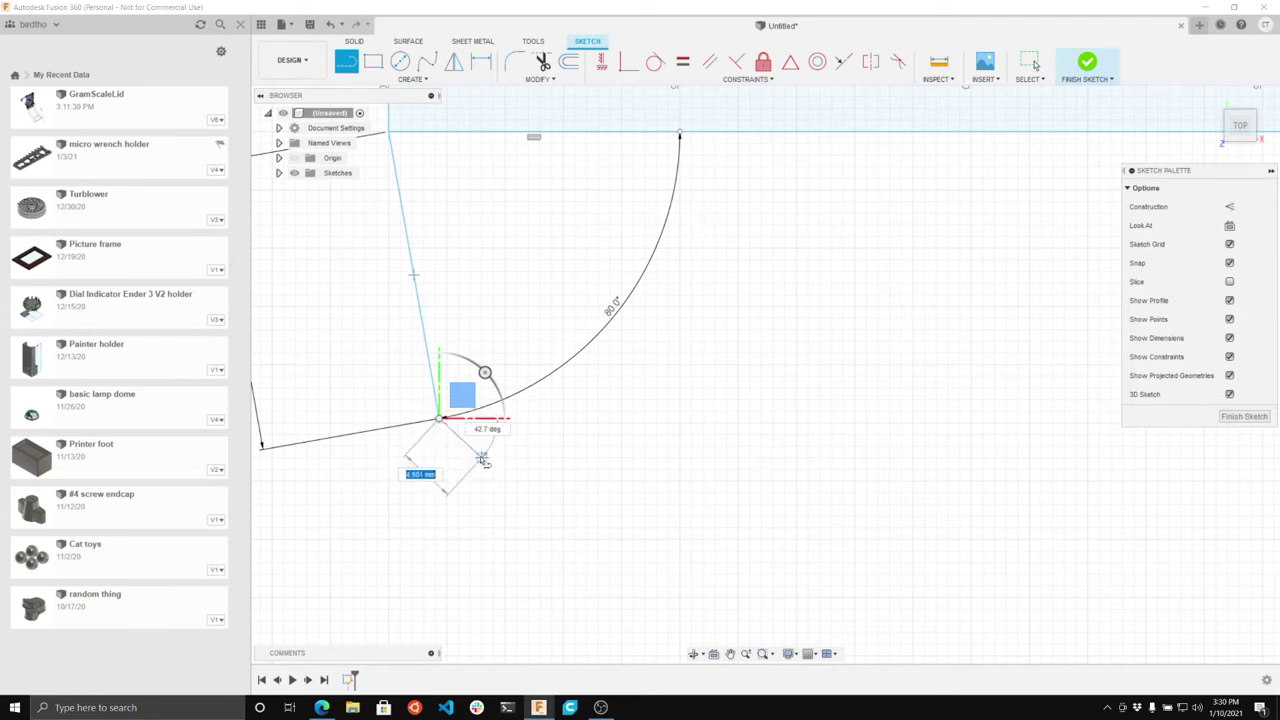
{"action": "key", "text": "Tab"}
{"action": "type", "text": "45"}
{"action": "key", "text": "Tab"}
{"action": "key", "text": "Tab"}
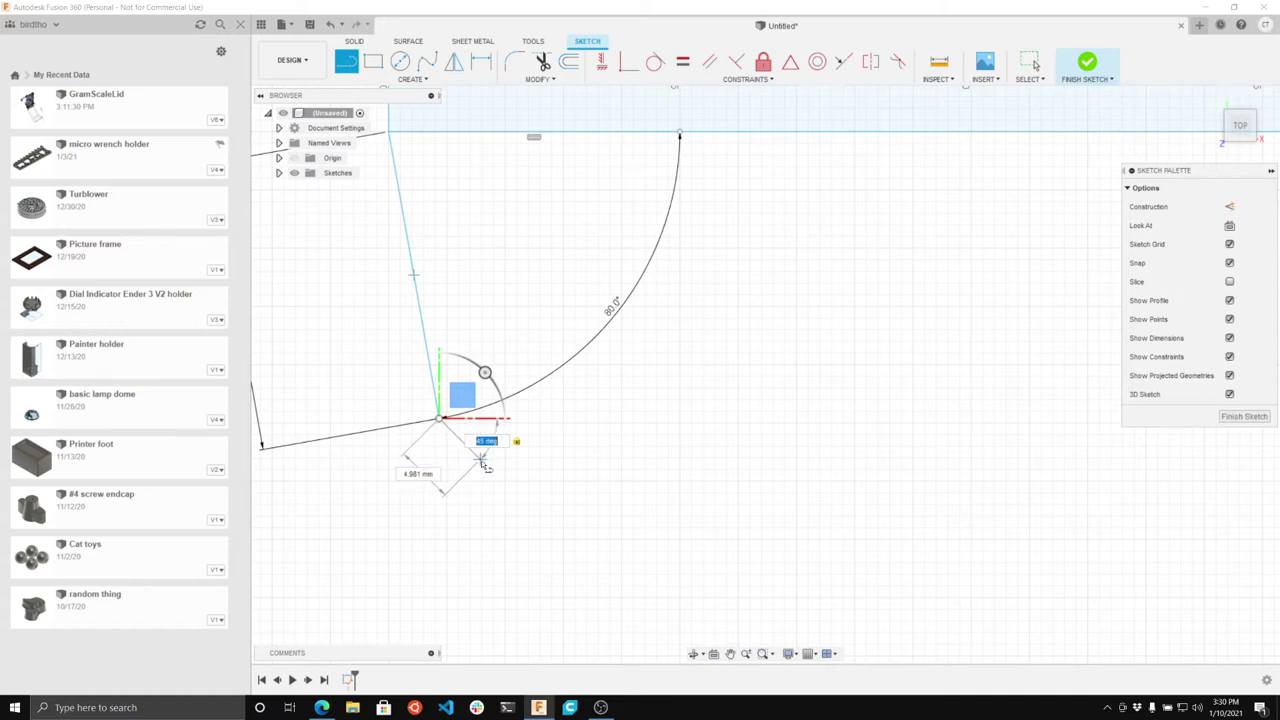
{"action": "key", "text": "Tab"}
{"action": "type", "text": "48"}
{"action": "key", "text": "Return"}
{"action": "key", "text": "Escape"}
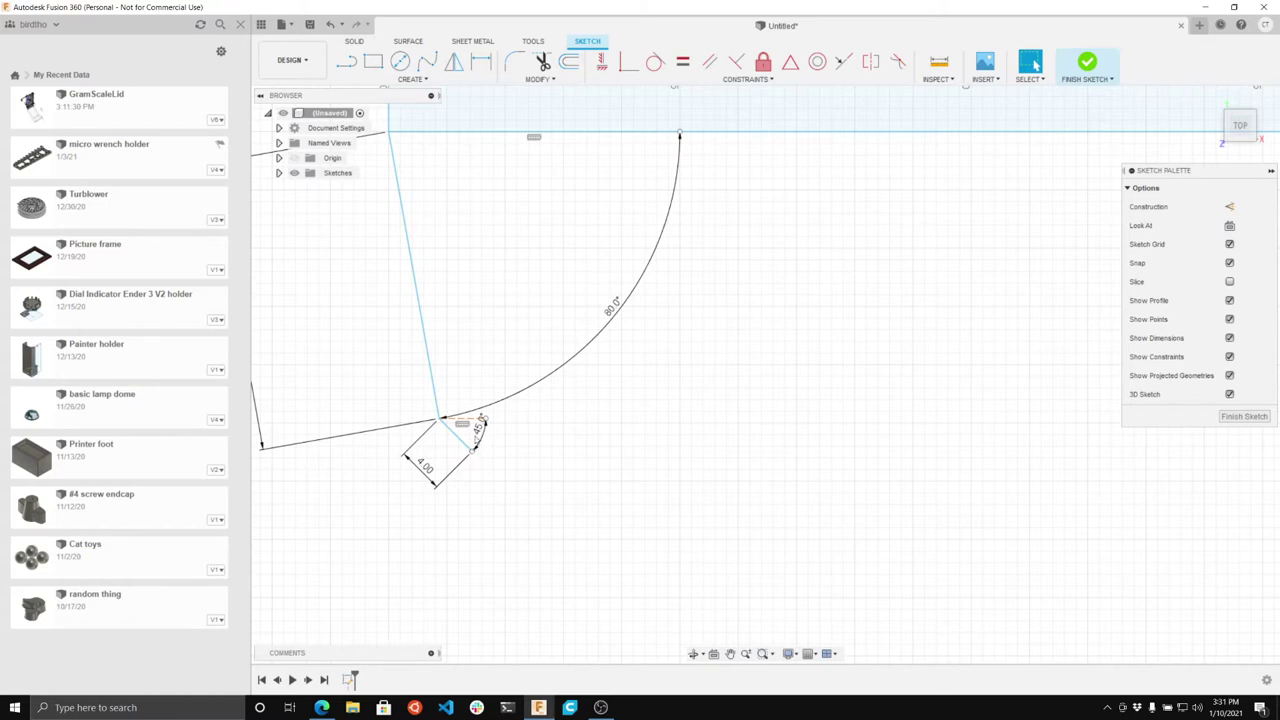
Step: Draw a vertical line at 90 degrees from the end of the 4 mm line up to the rectangle's lower edge
{"action": "key", "text": "l"}
{"action": "left_click", "coordinate": [474, 451]}
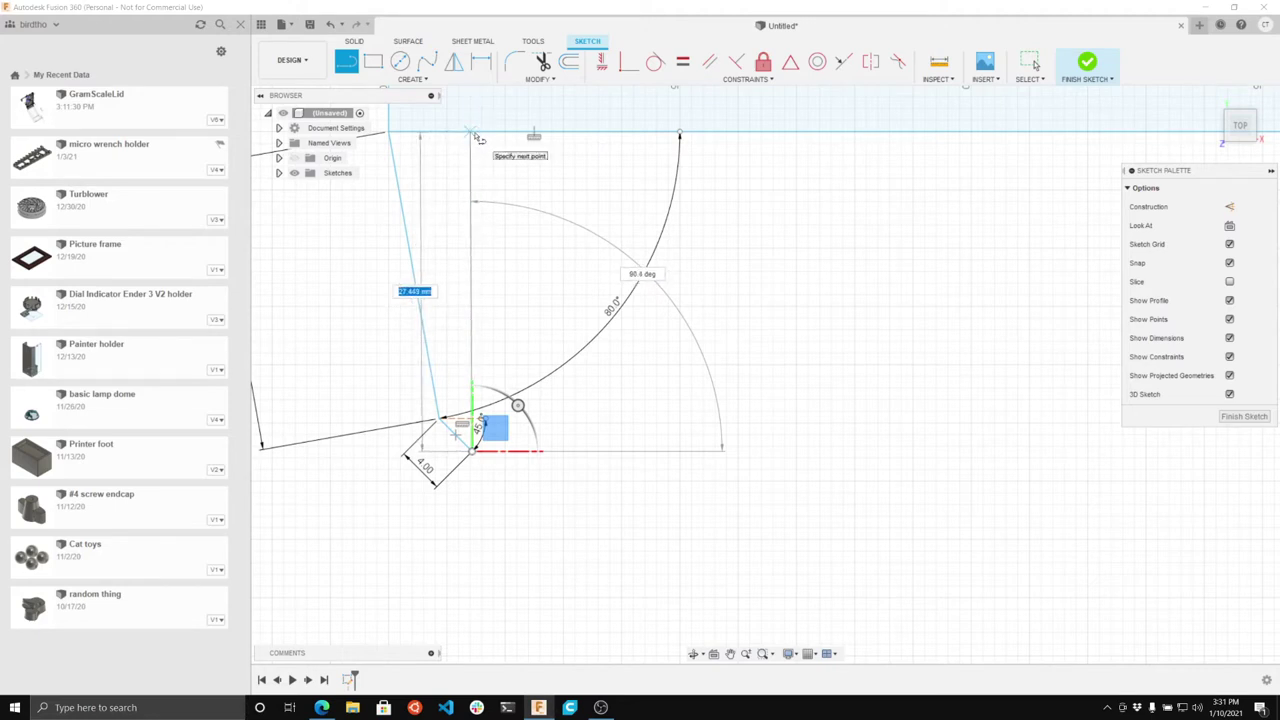
{"action": "key", "text": "Tab"}
{"action": "type", "text": "90"}
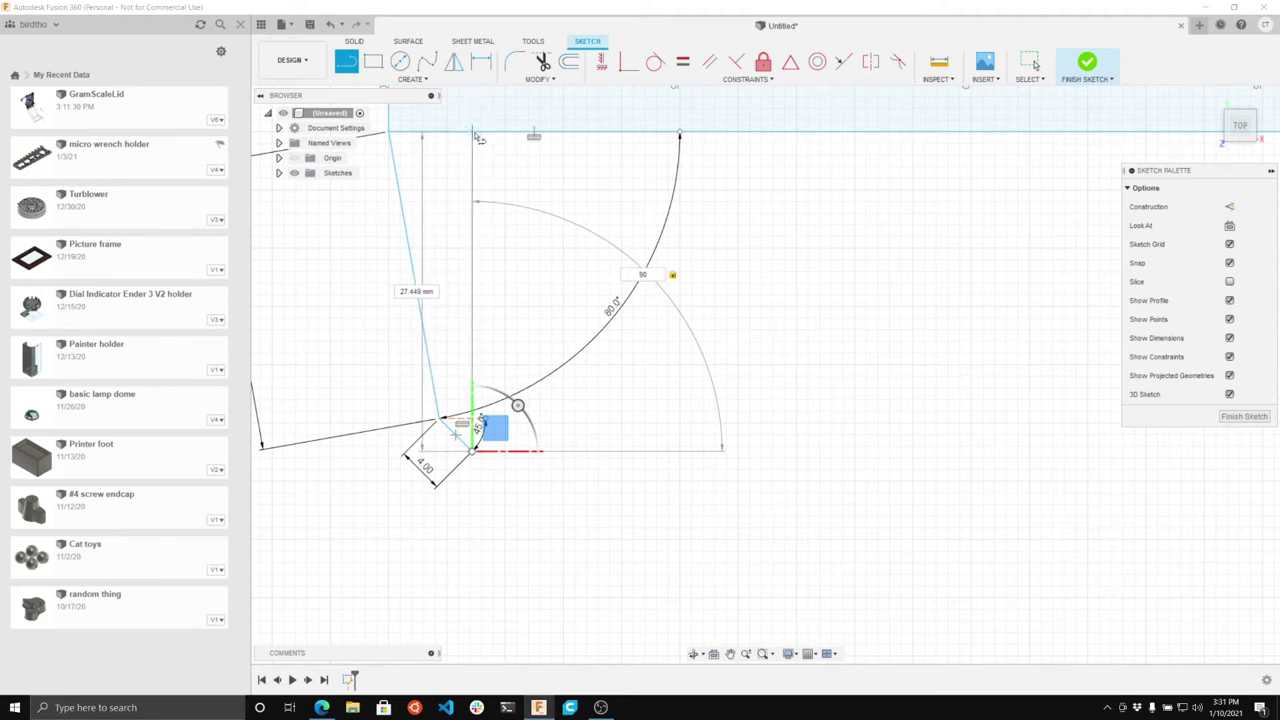
{"action": "key", "text": "Tab"}
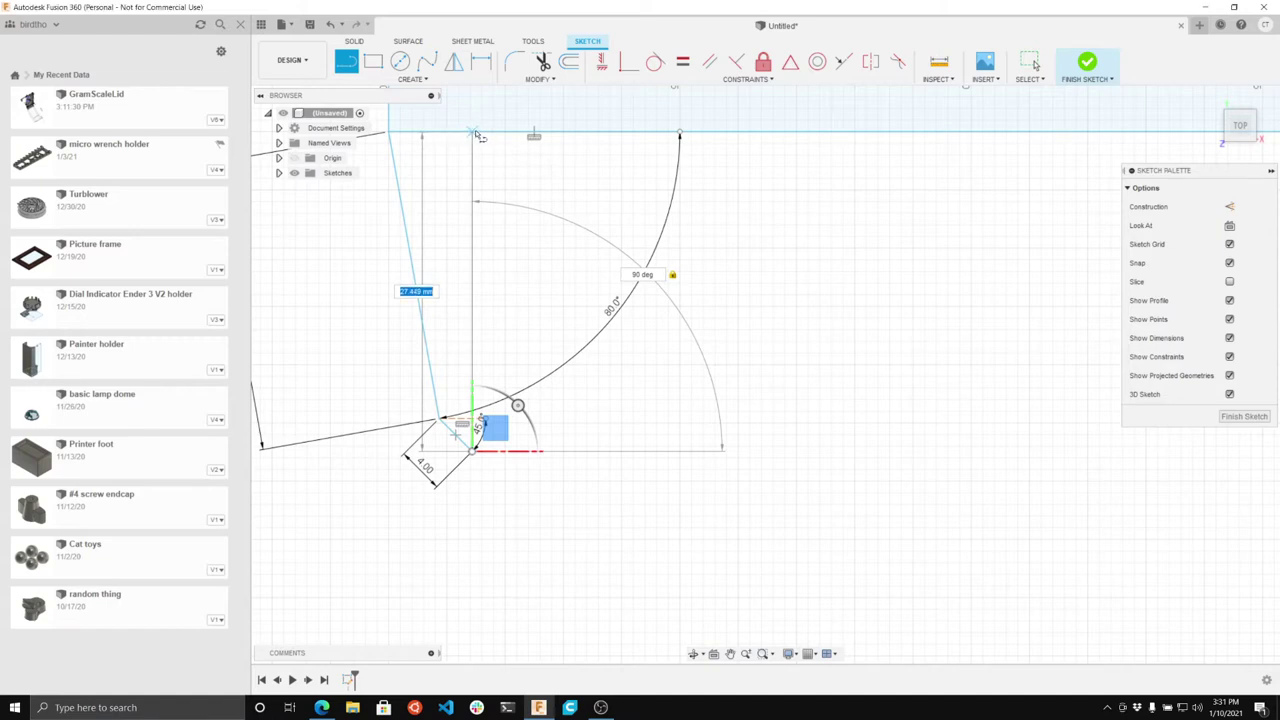
{"action": "left_click", "coordinate": [479, 135]}
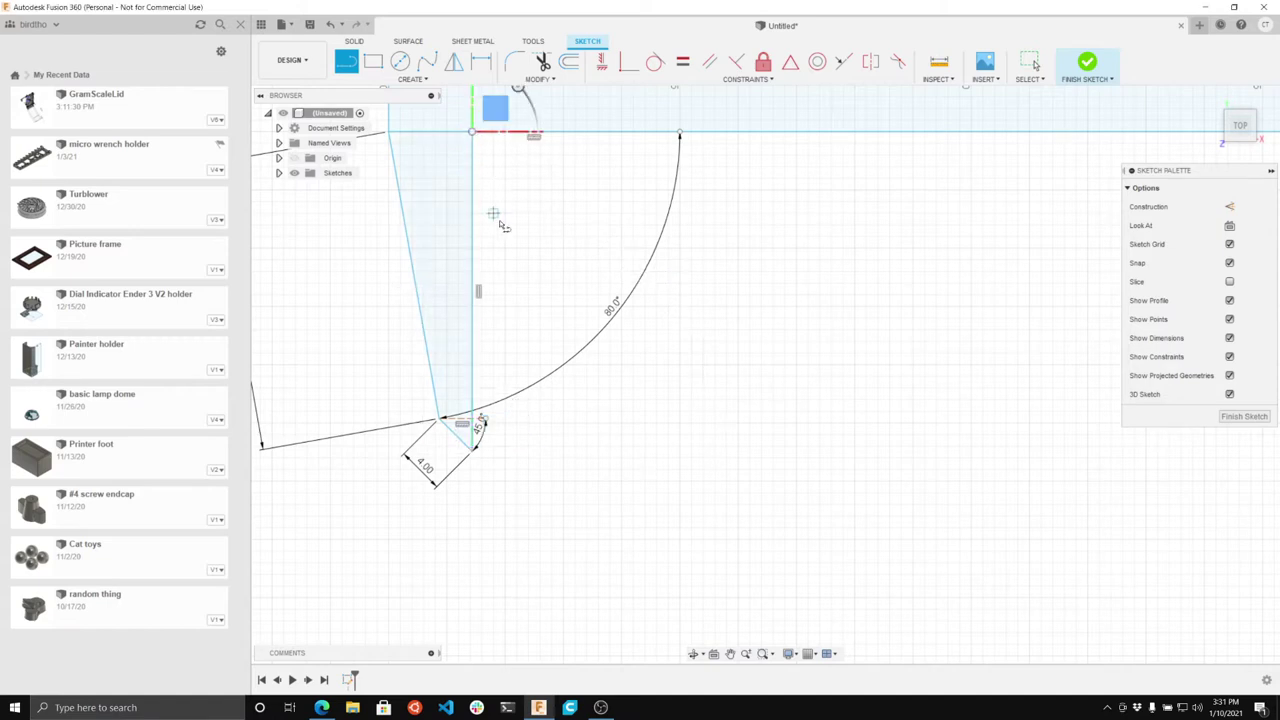
Step: Draw a short 45-degree line about 0.25 mm long from inside the leg profile to its vertical line, just below the rectangle
{"action": "left_click", "coordinate": [399, 62]}
{"action": "scroll", "coordinate": [476, 140], "scroll_direction": "up", "scroll_amount": 5}
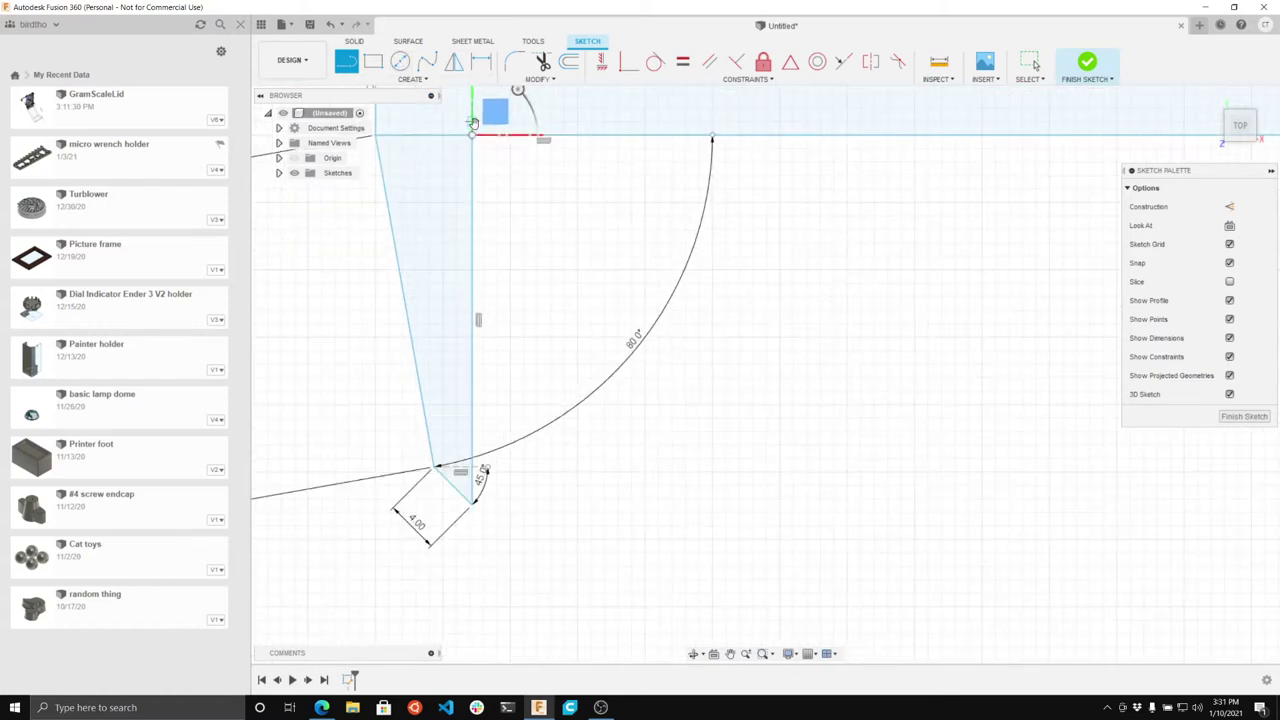
{"action": "scroll", "coordinate": [478, 145], "scroll_direction": "up", "scroll_amount": 5}
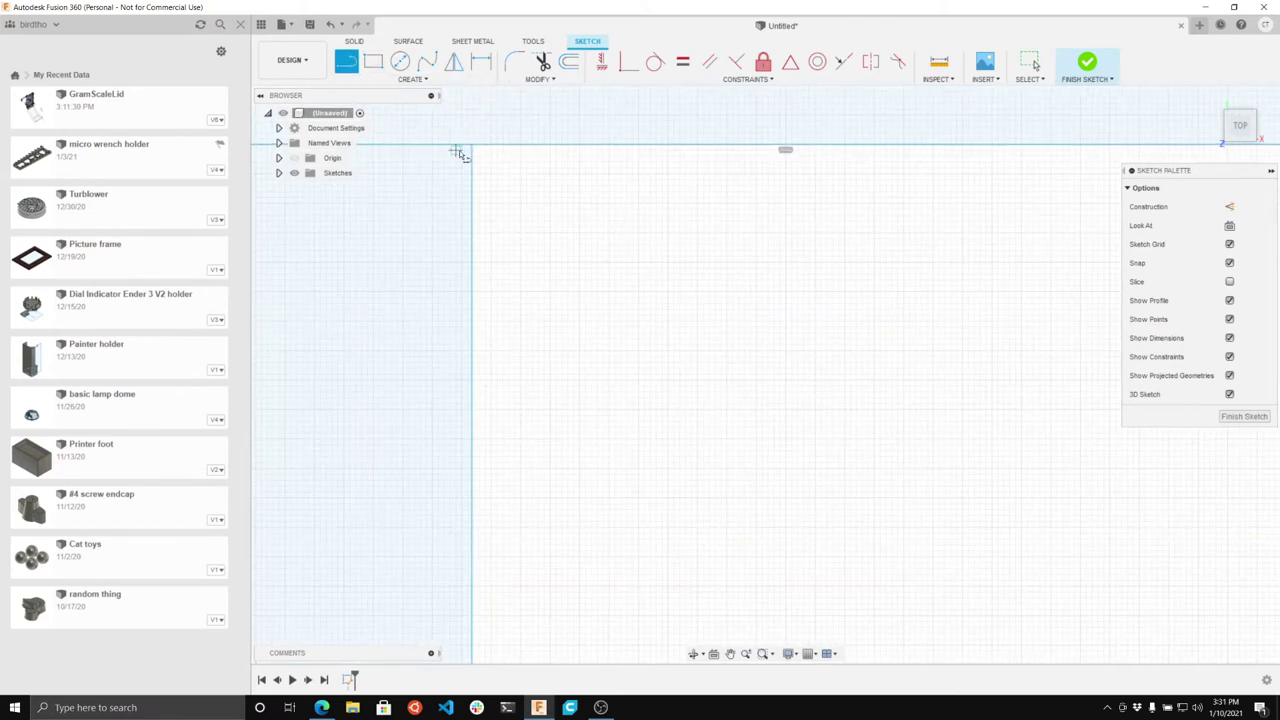
{"action": "scroll", "coordinate": [474, 254], "scroll_direction": "down", "scroll_amount": 5}
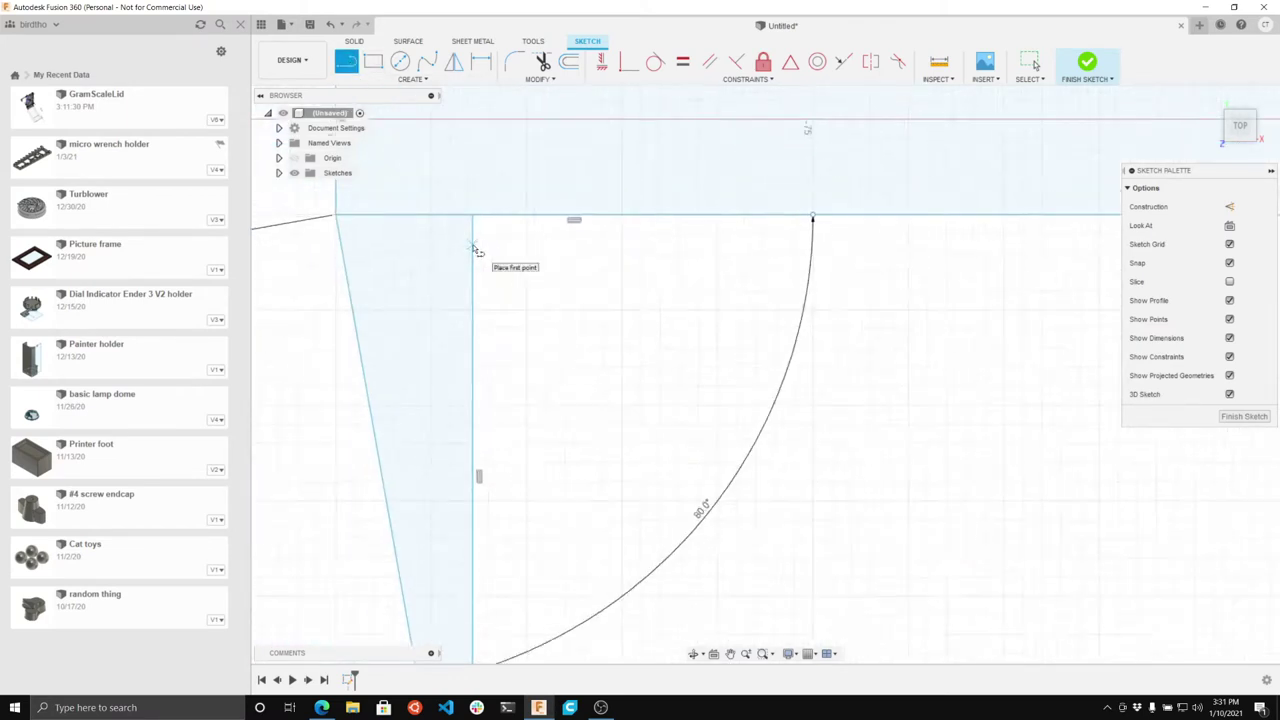
{"action": "scroll", "coordinate": [465, 300], "scroll_direction": "up", "scroll_amount": 5}
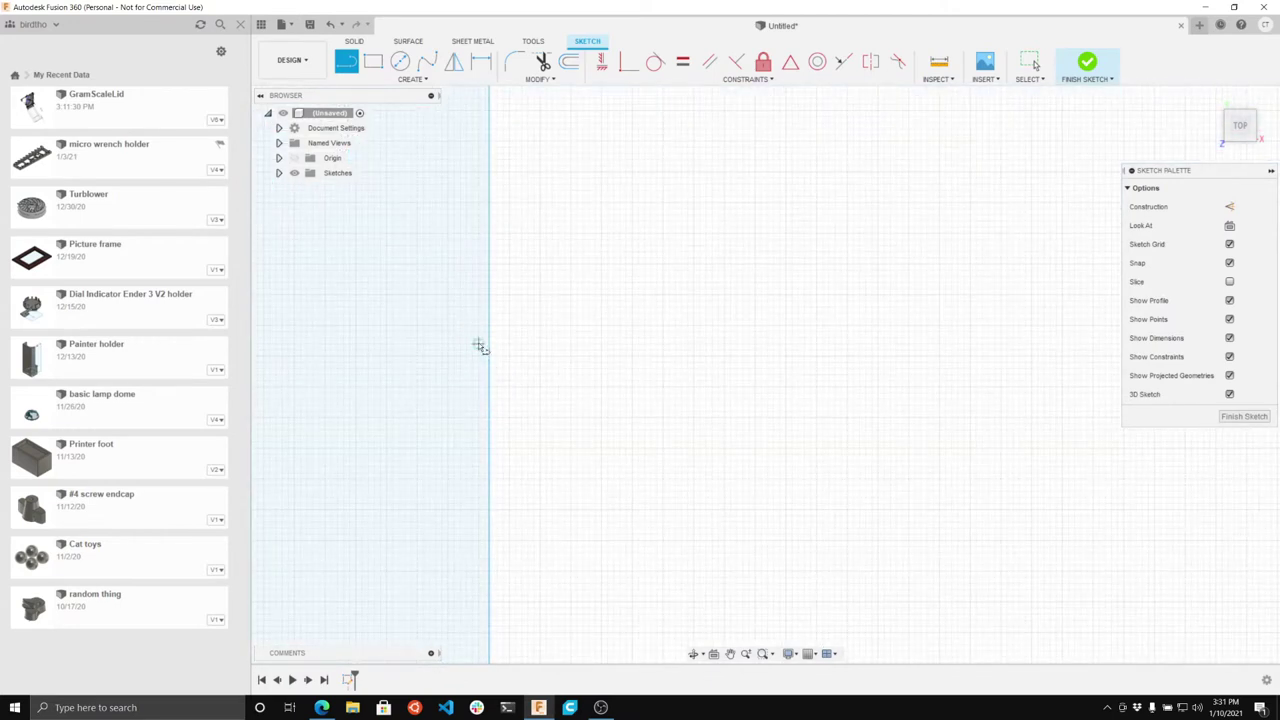
{"action": "scroll", "coordinate": [478, 345], "scroll_direction": "down", "scroll_amount": 5}
{"action": "left_click", "coordinate": [479, 345]}
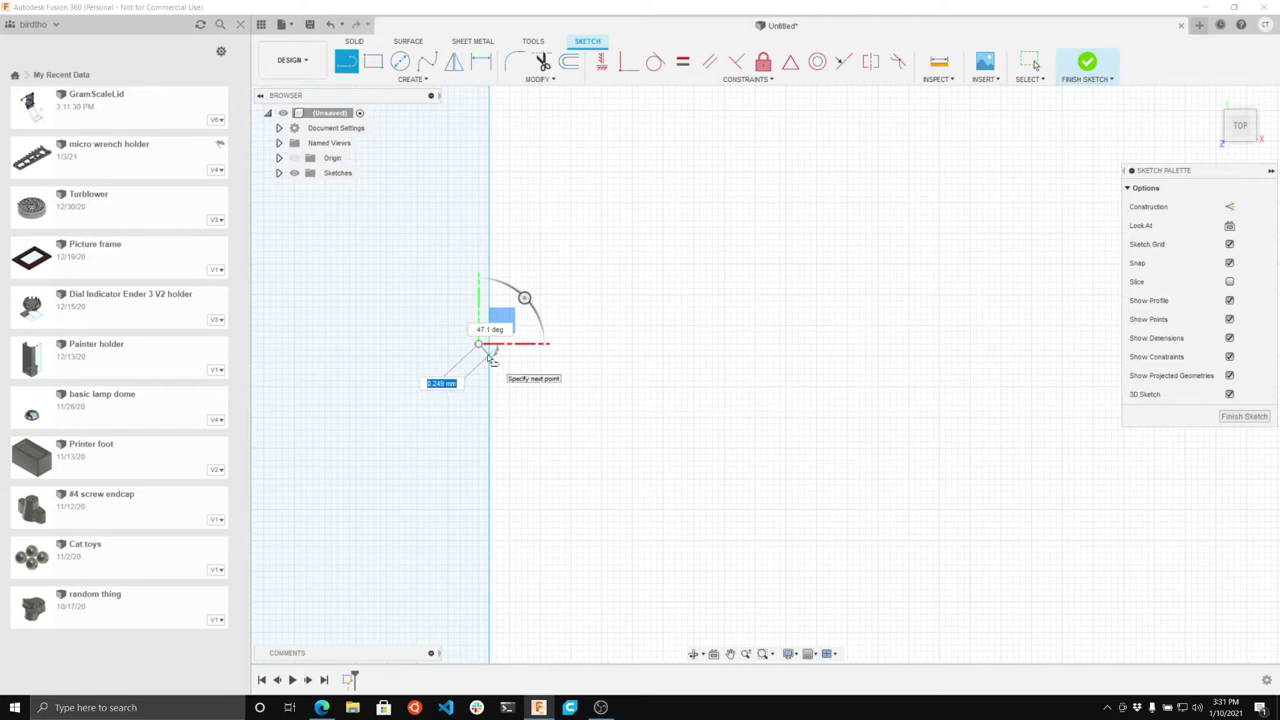
{"action": "type", "text": "45"}
{"action": "key", "text": "Tab"}
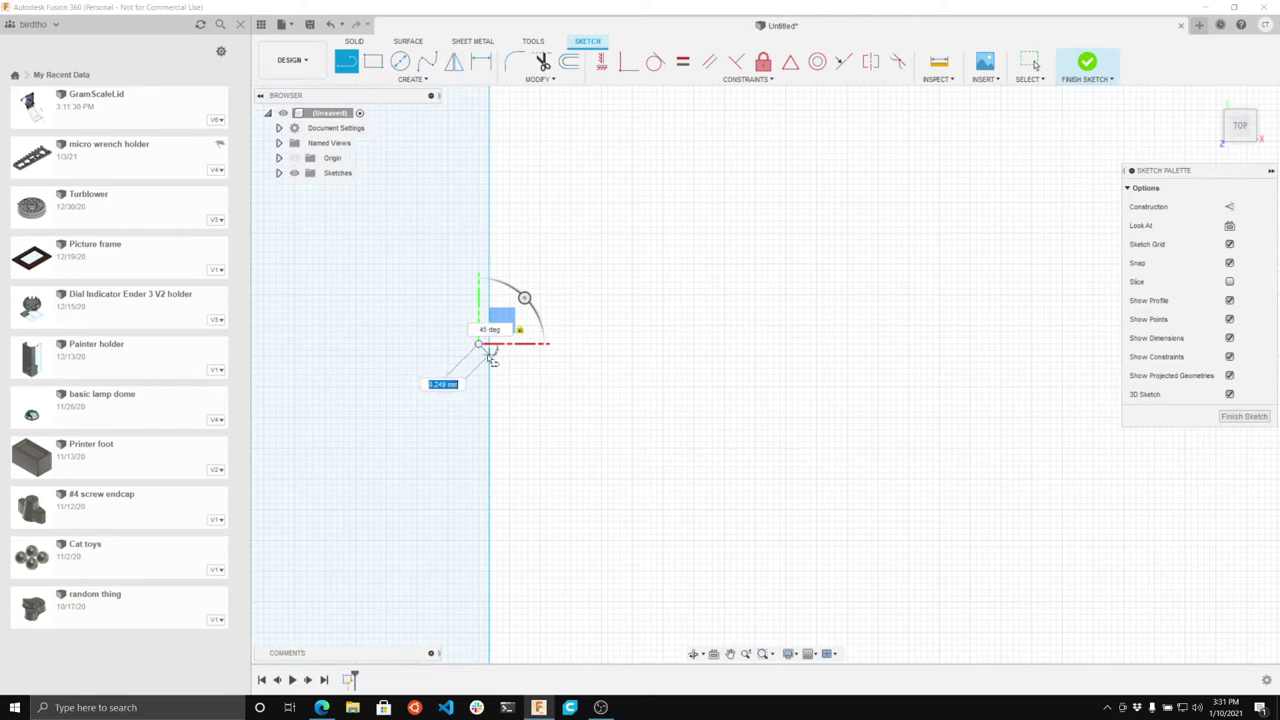
{"action": "left_click", "coordinate": [489, 355]}
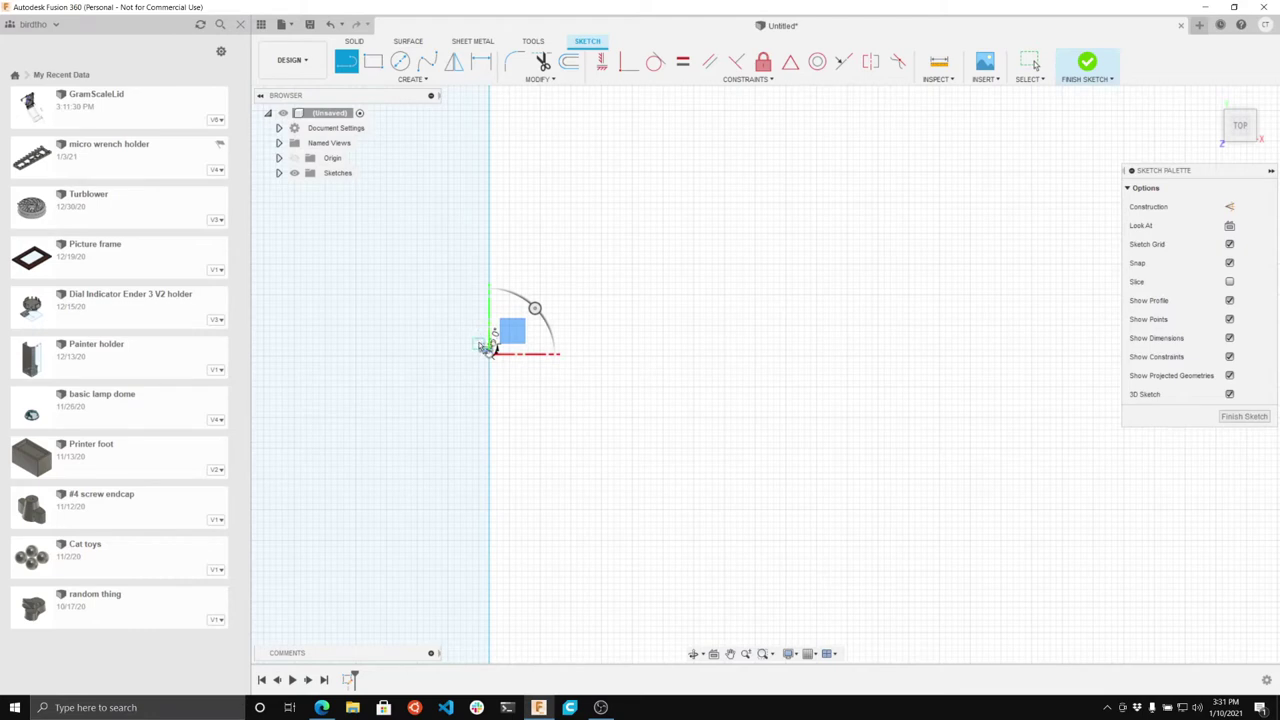
Step: Draw a vertical line from the inner end of the short 45-degree line up to the rectangle's lower edge
{"action": "left_click", "coordinate": [480, 345]}
{"action": "scroll", "coordinate": [469, 282], "scroll_direction": "down", "scroll_amount": 3}
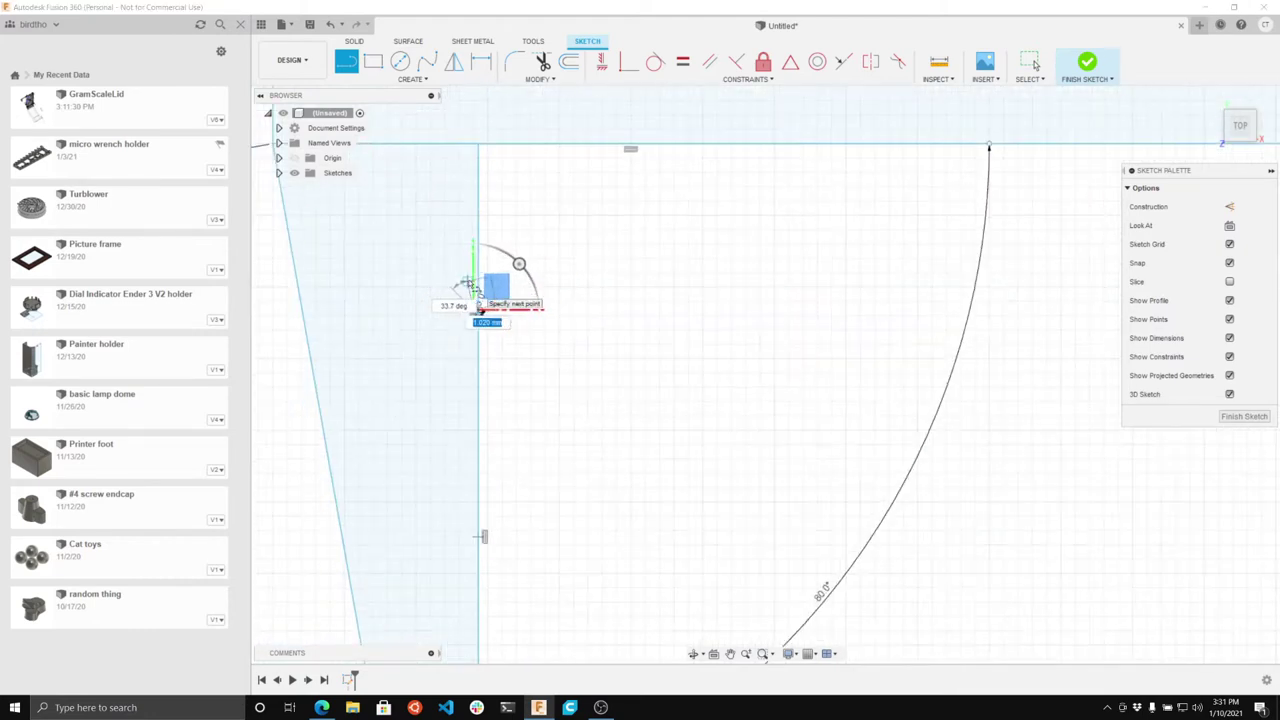
{"action": "left_click", "coordinate": [476, 145]}
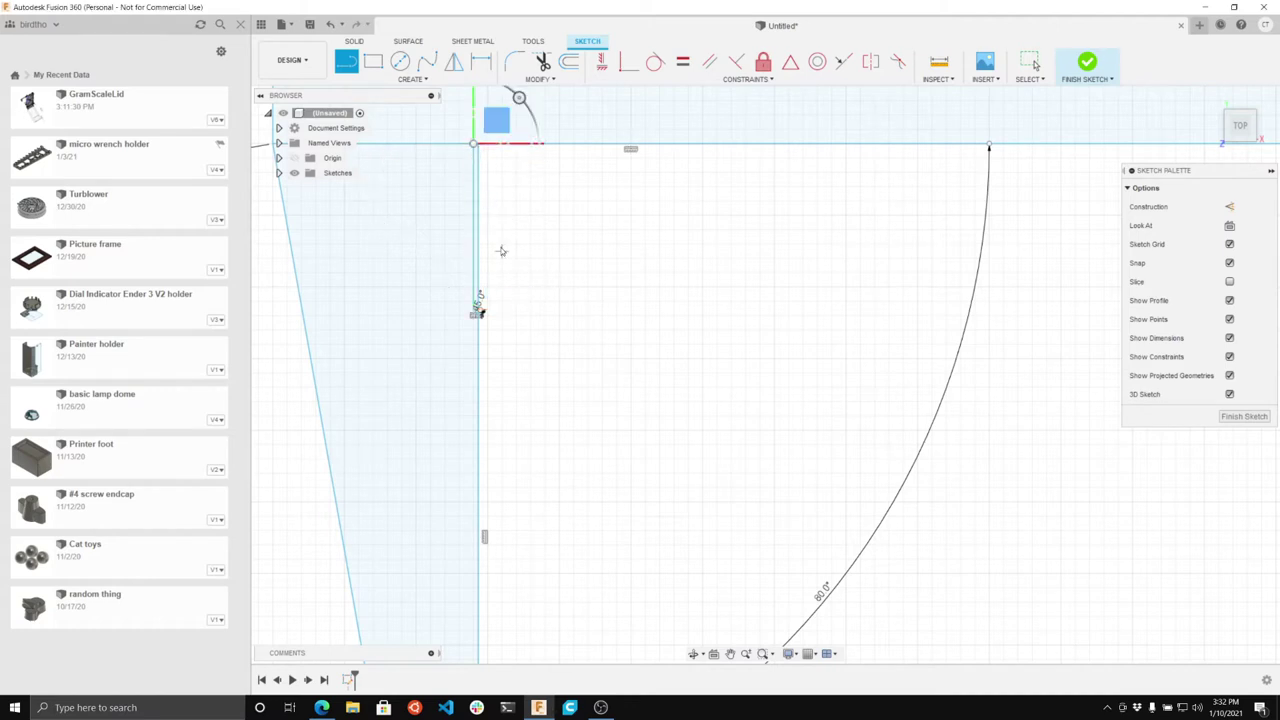
{"action": "key", "text": "Escape"}
Step: Trim away the section of the leg's long vertical line between the short 45-degree line and the rectangle's lower edge
{"action": "key", "text": "t"}
{"action": "scroll", "coordinate": [470, 208], "scroll_direction": "up", "scroll_amount": 3}
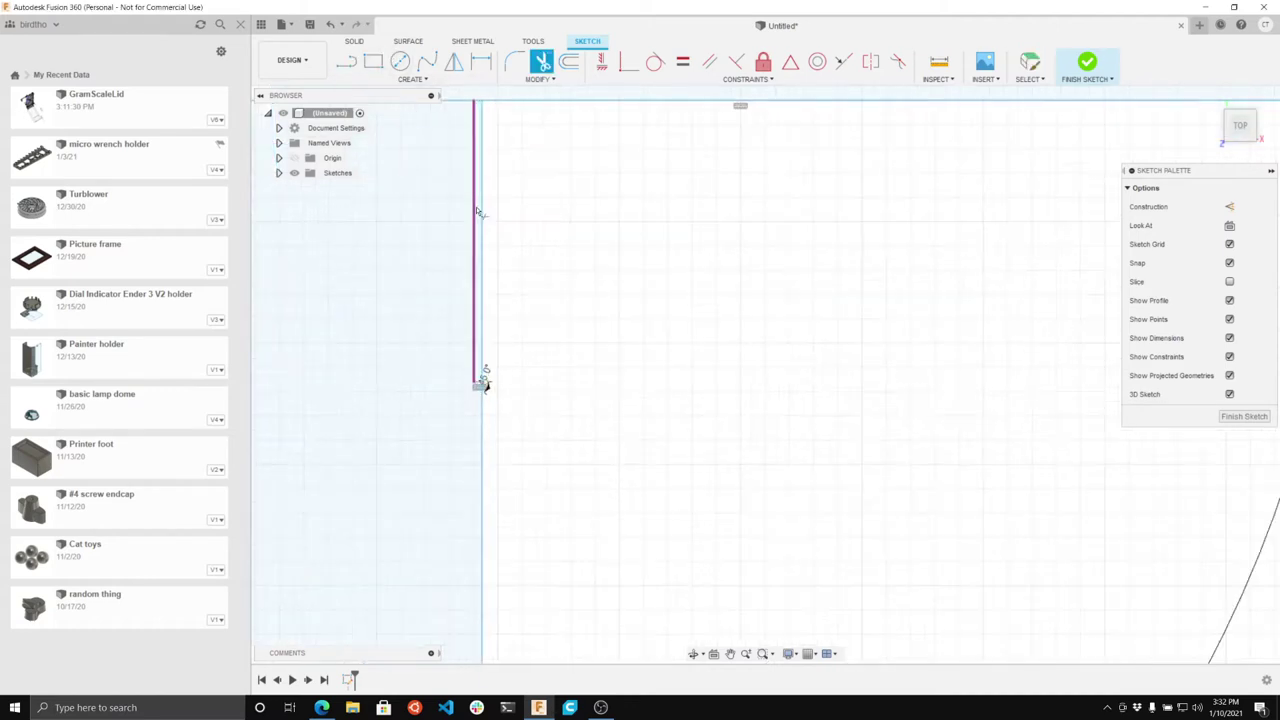
{"action": "left_click", "coordinate": [483, 214]}
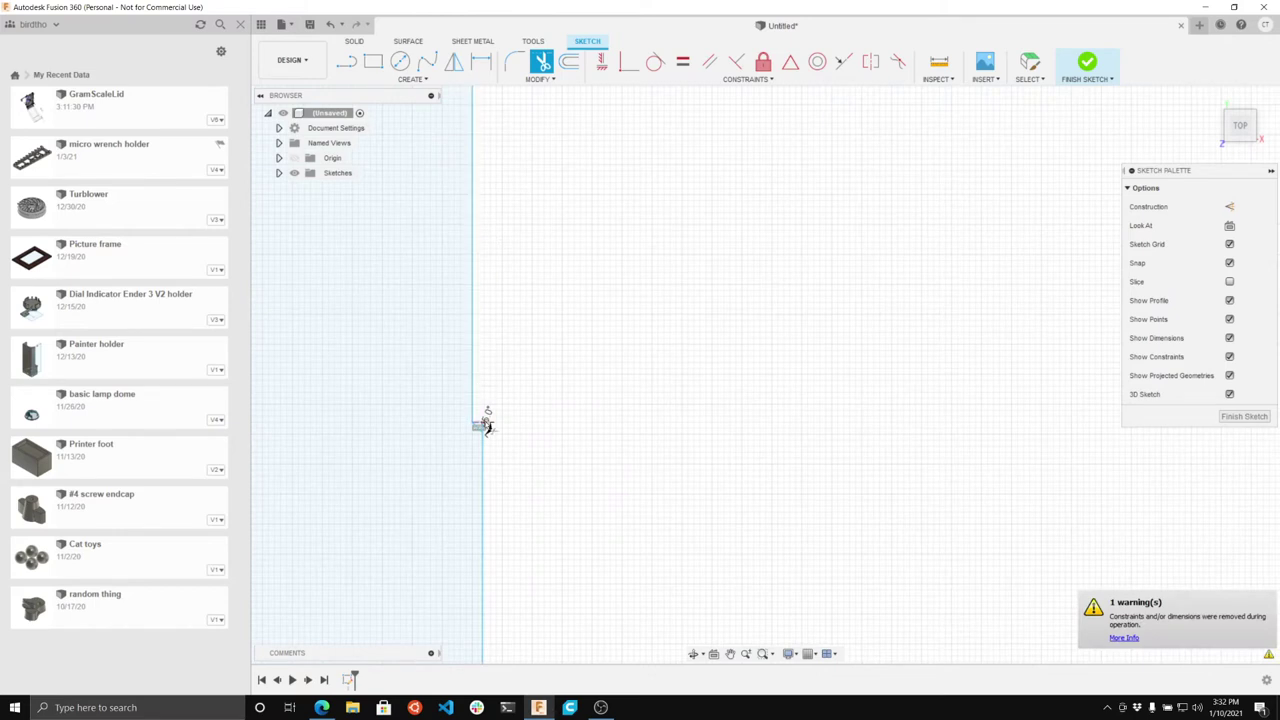
{"action": "scroll", "coordinate": [487, 412], "scroll_direction": "up", "scroll_amount": 3}
{"action": "scroll", "coordinate": [491, 424], "scroll_direction": "up", "scroll_amount": 1}
{"action": "scroll", "coordinate": [506, 520], "scroll_direction": "down", "scroll_amount": 8}
{"action": "scroll", "coordinate": [503, 226], "scroll_direction": "down", "scroll_amount": 3}
{"action": "key", "text": "Escape"}
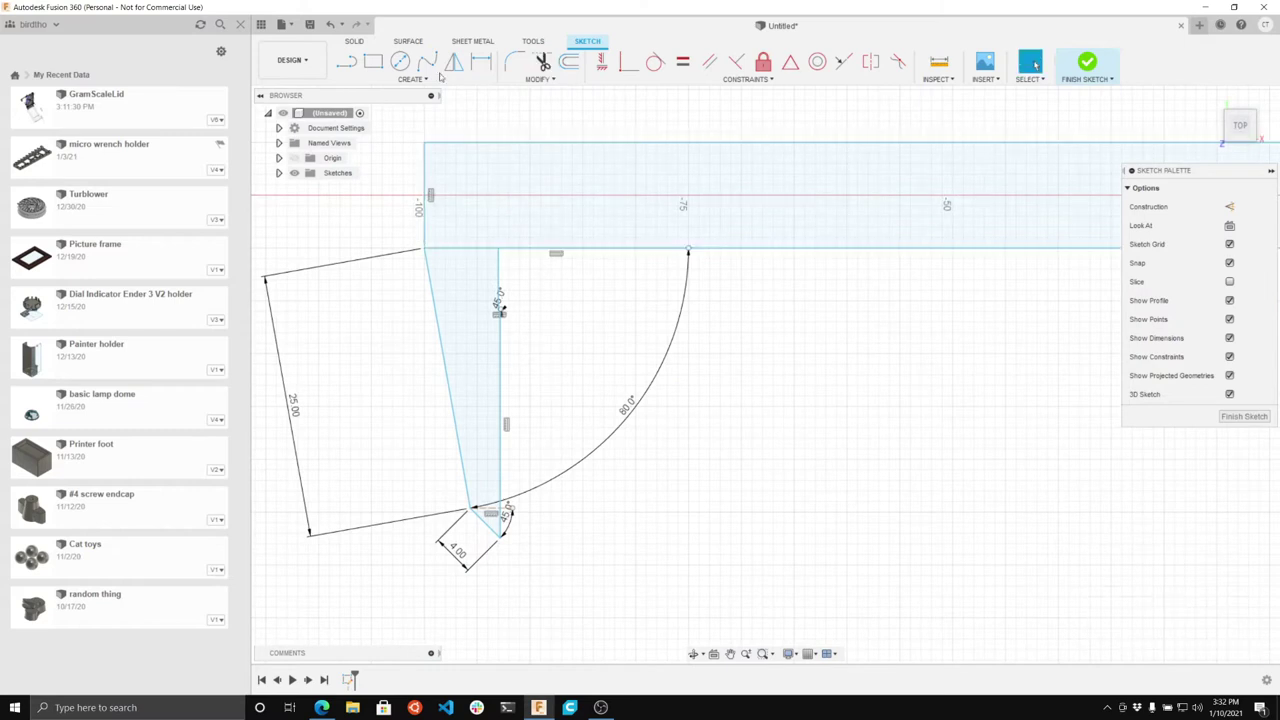
{"action": "left_click", "coordinate": [455, 61]}
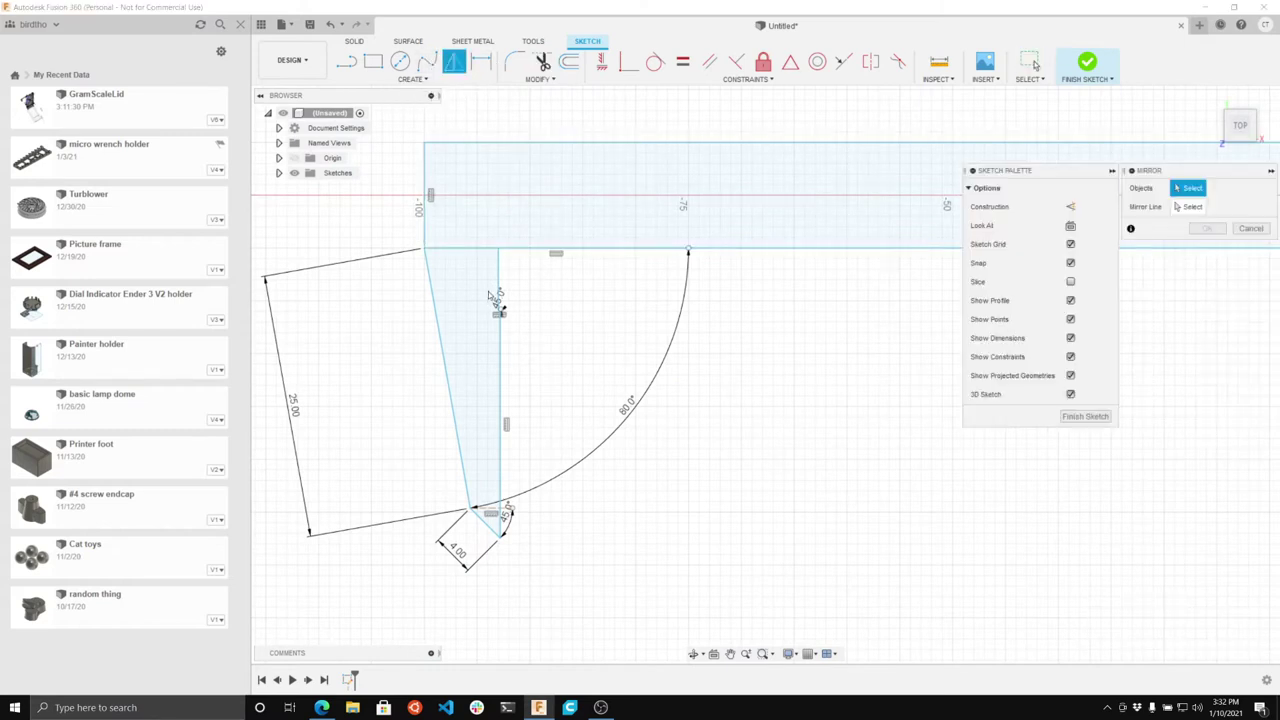
{"action": "left_click", "coordinate": [499, 283]}
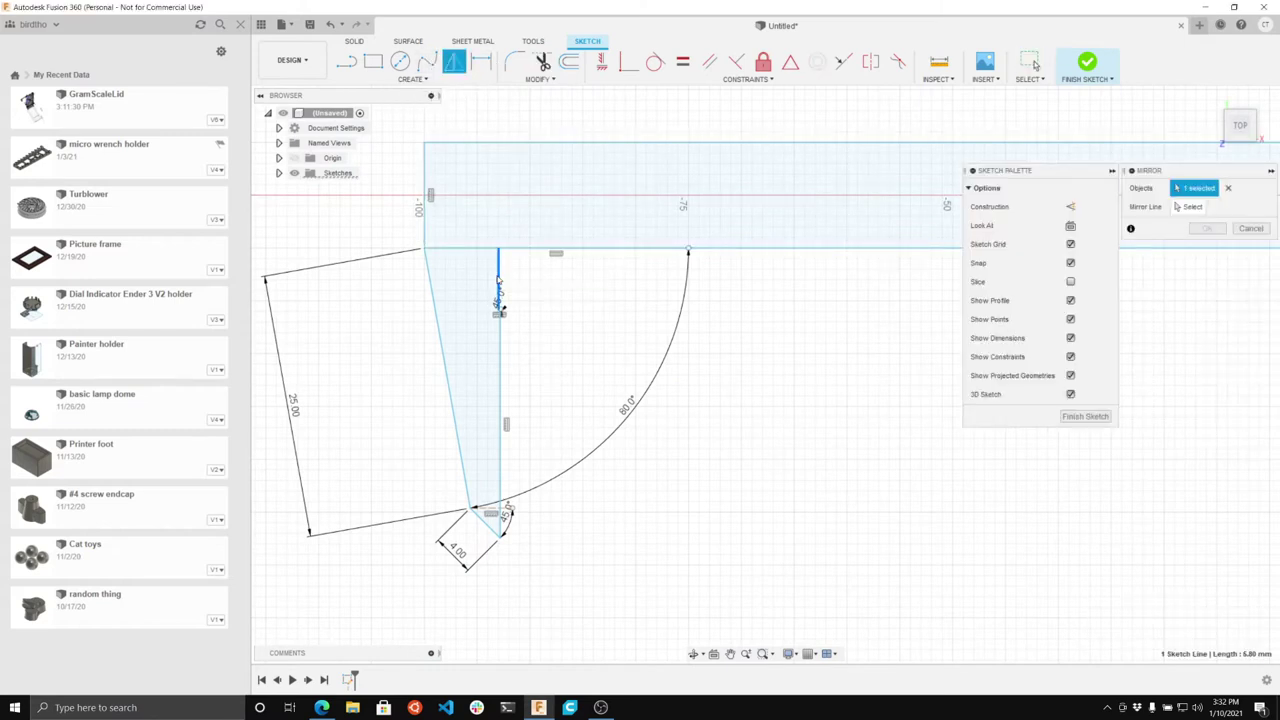
{"action": "left_click", "coordinate": [433, 293]}
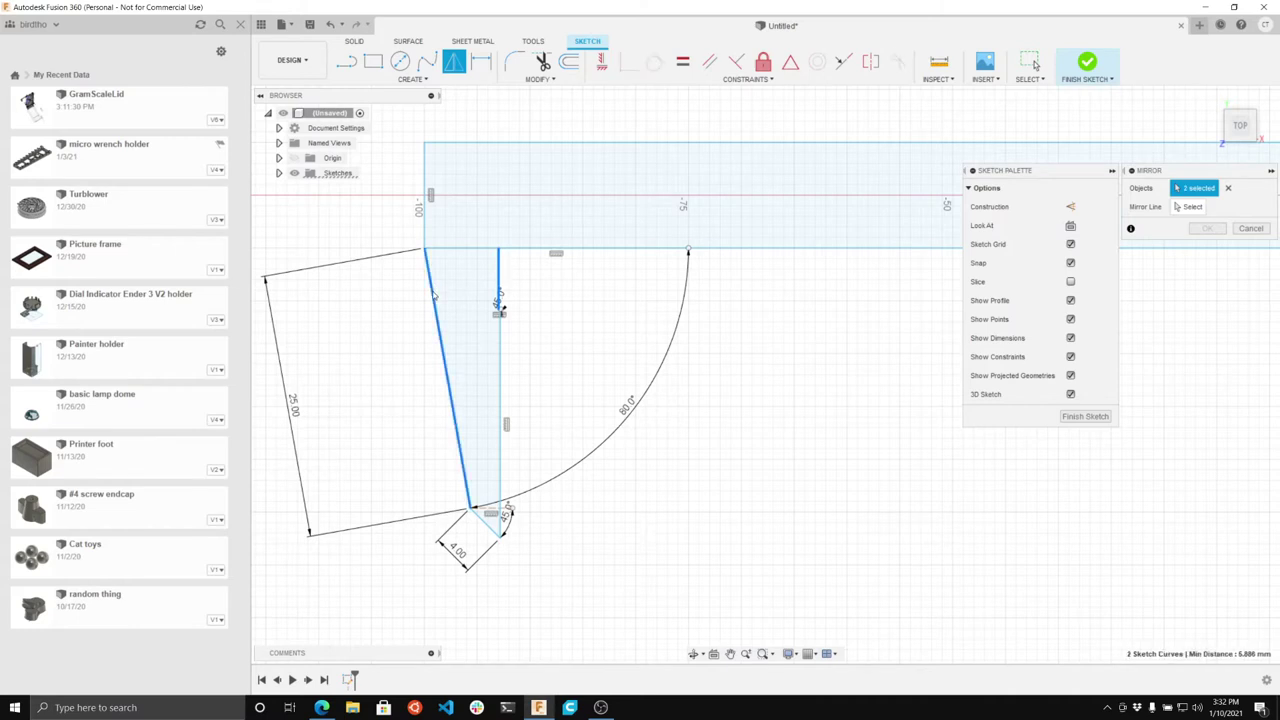
{"action": "left_click", "coordinate": [499, 383]}
{"action": "scroll", "coordinate": [497, 370], "scroll_direction": "up", "scroll_amount": 5}
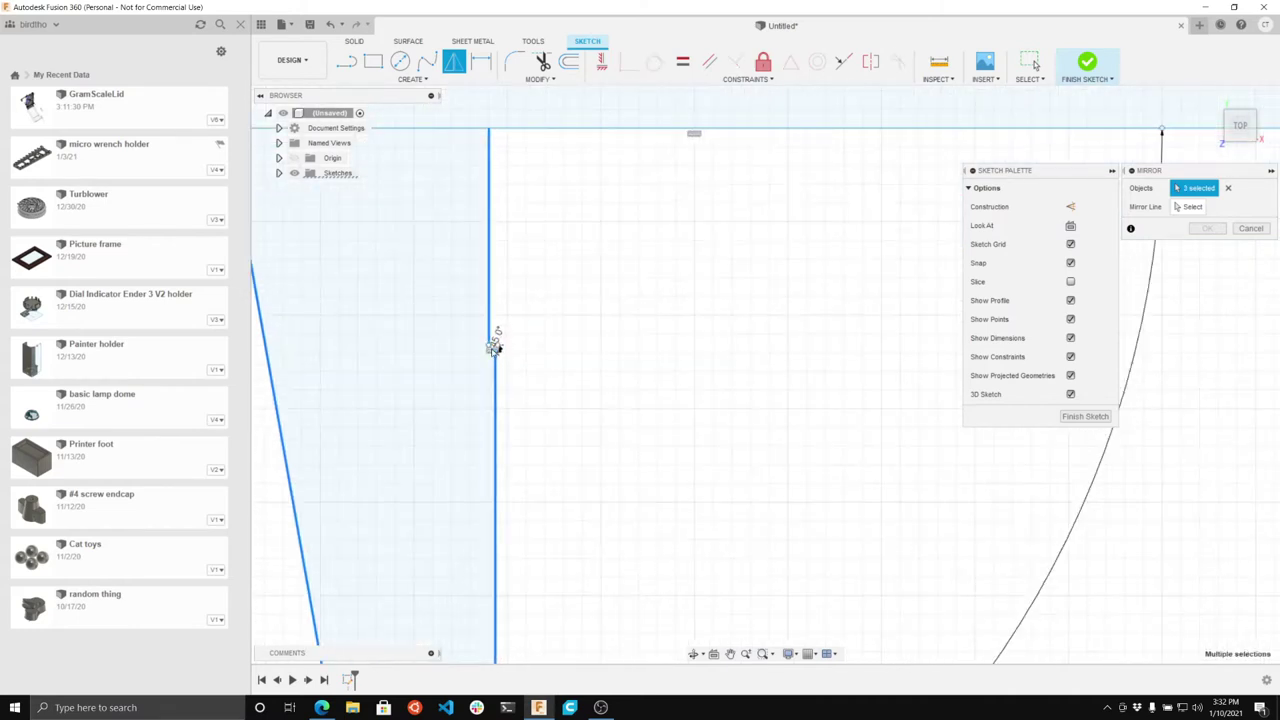
{"action": "scroll", "coordinate": [493, 345], "scroll_direction": "up", "scroll_amount": 4}
{"action": "left_click", "coordinate": [495, 351]}
{"action": "scroll", "coordinate": [525, 263], "scroll_direction": "down", "scroll_amount": 5}
{"action": "scroll", "coordinate": [506, 508], "scroll_direction": "up", "scroll_amount": 3}
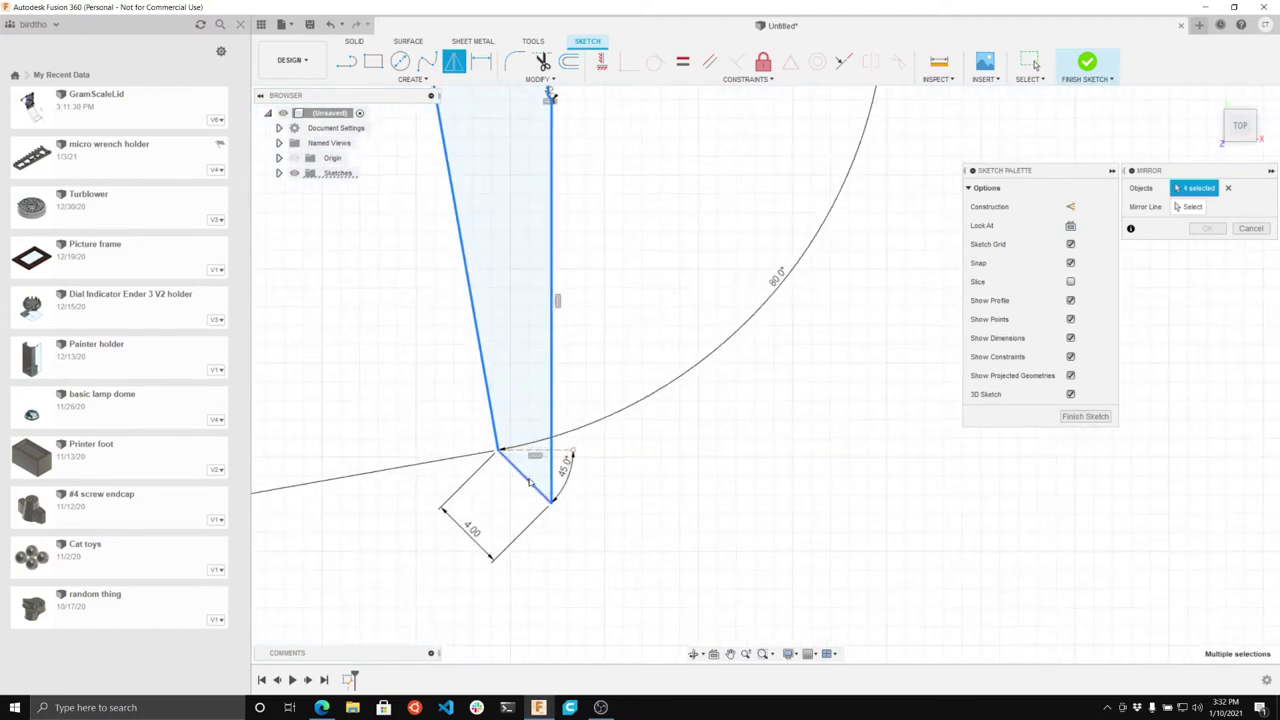
{"action": "left_click", "coordinate": [530, 484]}
{"action": "left_click", "coordinate": [1188, 206]}
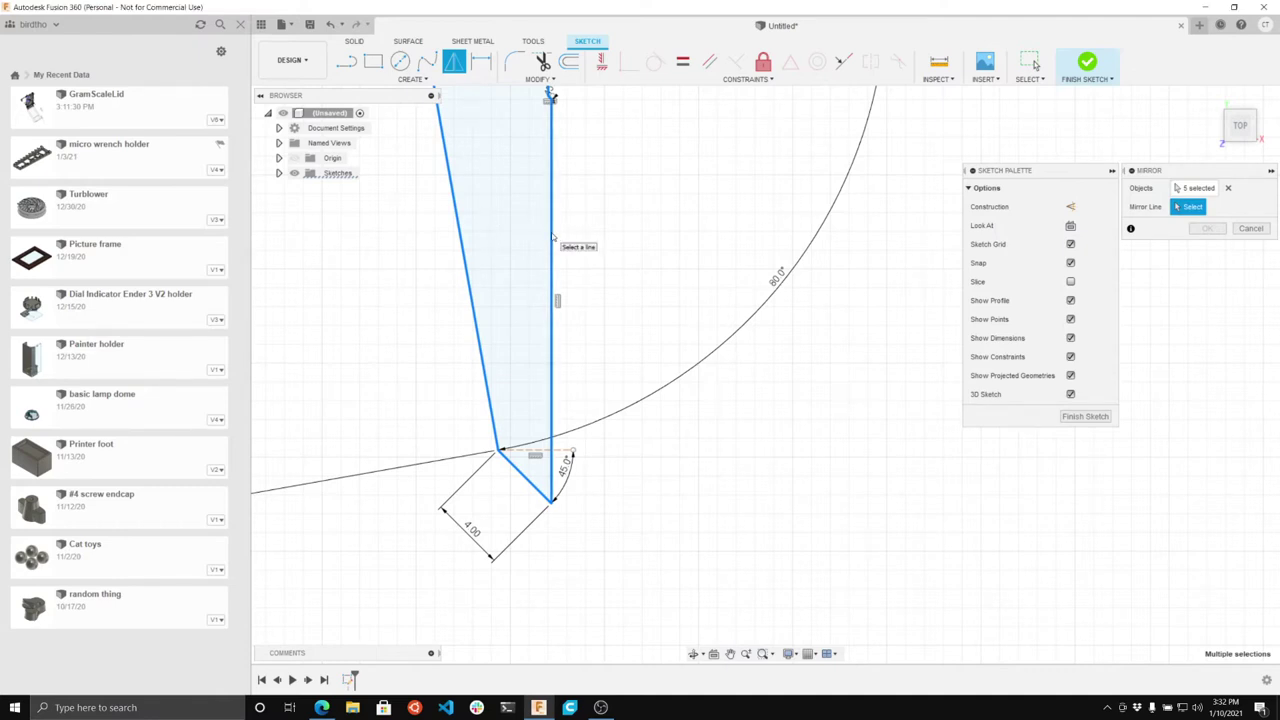
{"action": "scroll", "coordinate": [586, 511], "scroll_direction": "down", "scroll_amount": 3}
{"action": "scroll", "coordinate": [582, 412], "scroll_direction": "up", "scroll_amount": 2}
{"action": "key", "text": "Escape"}
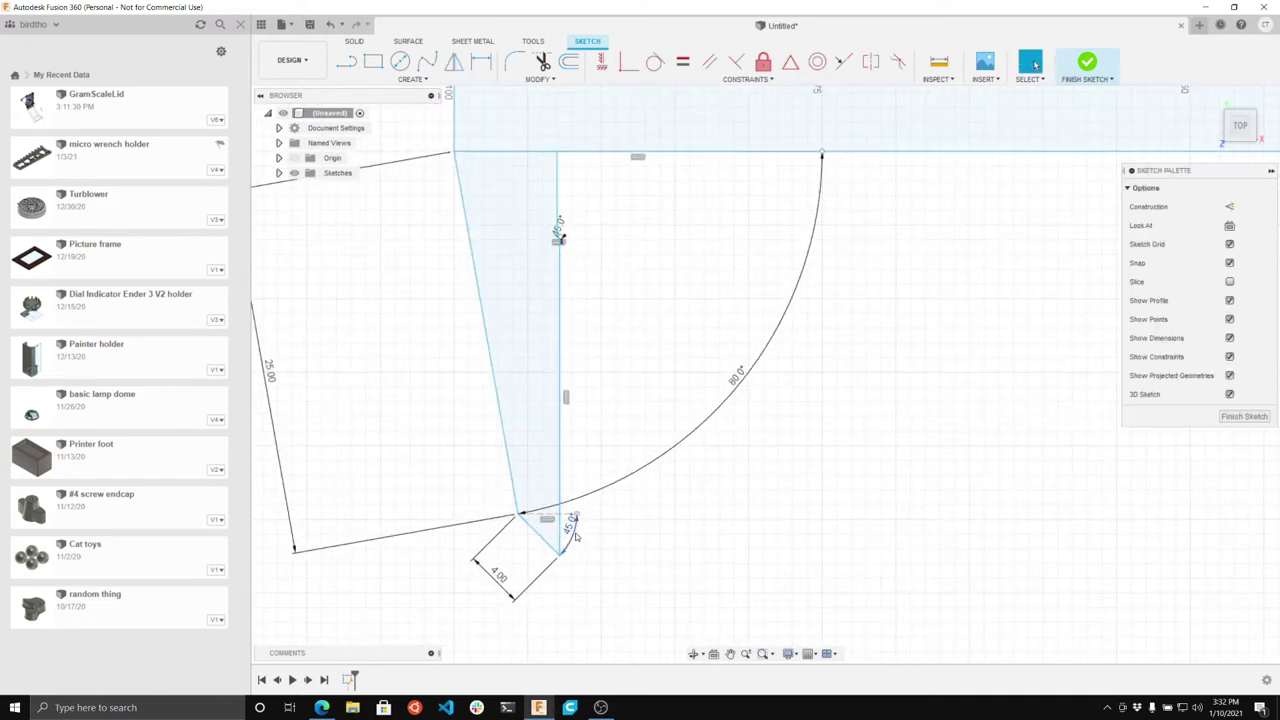
Step: Draw a short vertical line just below the leg's tip, aligned with the leg's long vertical line
{"action": "left_click", "coordinate": [346, 62]}
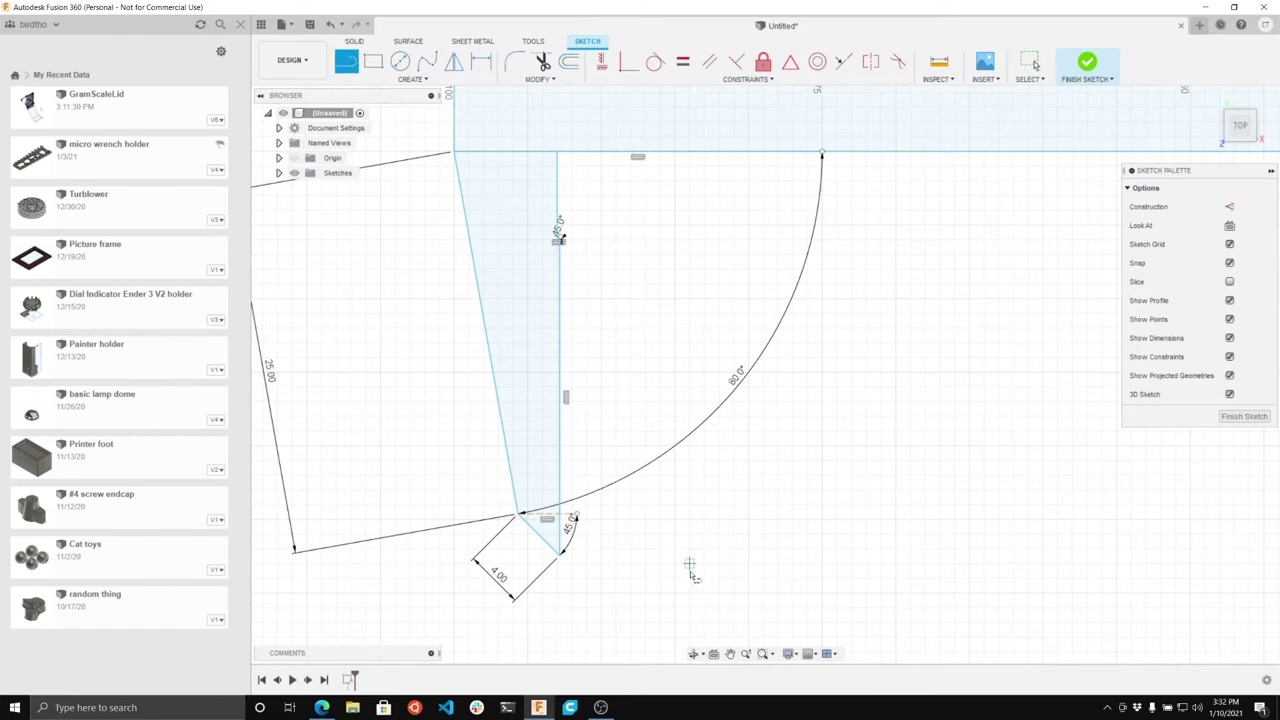
{"action": "scroll", "coordinate": [686, 586], "scroll_direction": "down", "scroll_amount": 3}
{"action": "scroll", "coordinate": [553, 549], "scroll_direction": "up", "scroll_amount": 5}
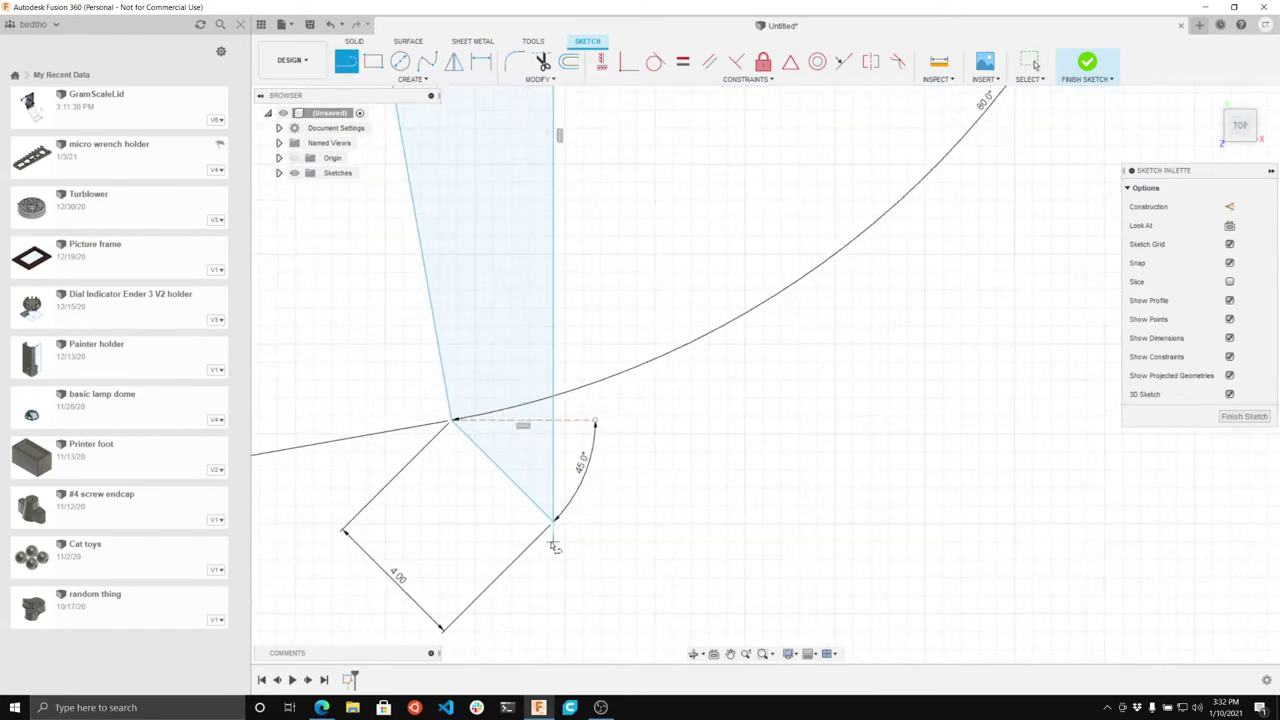
{"action": "left_click", "coordinate": [553, 542]}
{"action": "left_click", "coordinate": [553, 630]}
{"action": "key", "text": "Escape"}
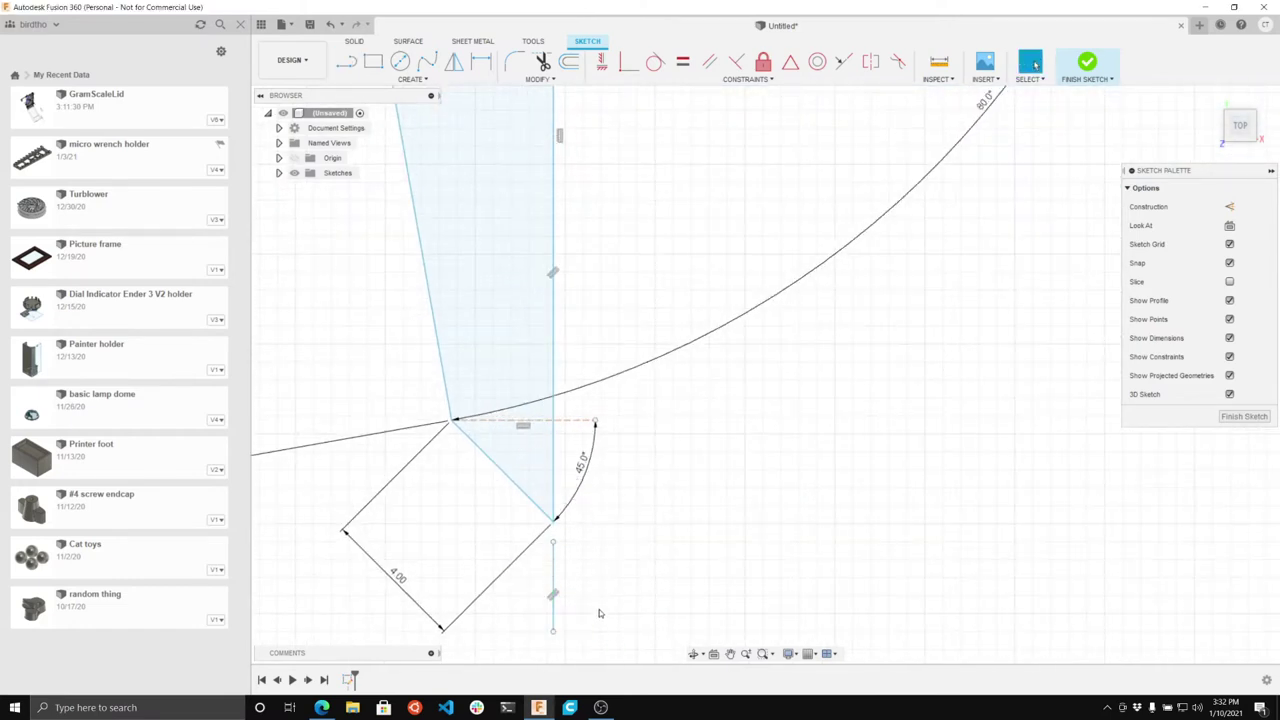
Step: Mirror the whole leg outline across the short vertical line below its tip
{"action": "scroll", "coordinate": [595, 615], "scroll_direction": "down", "scroll_amount": 5}
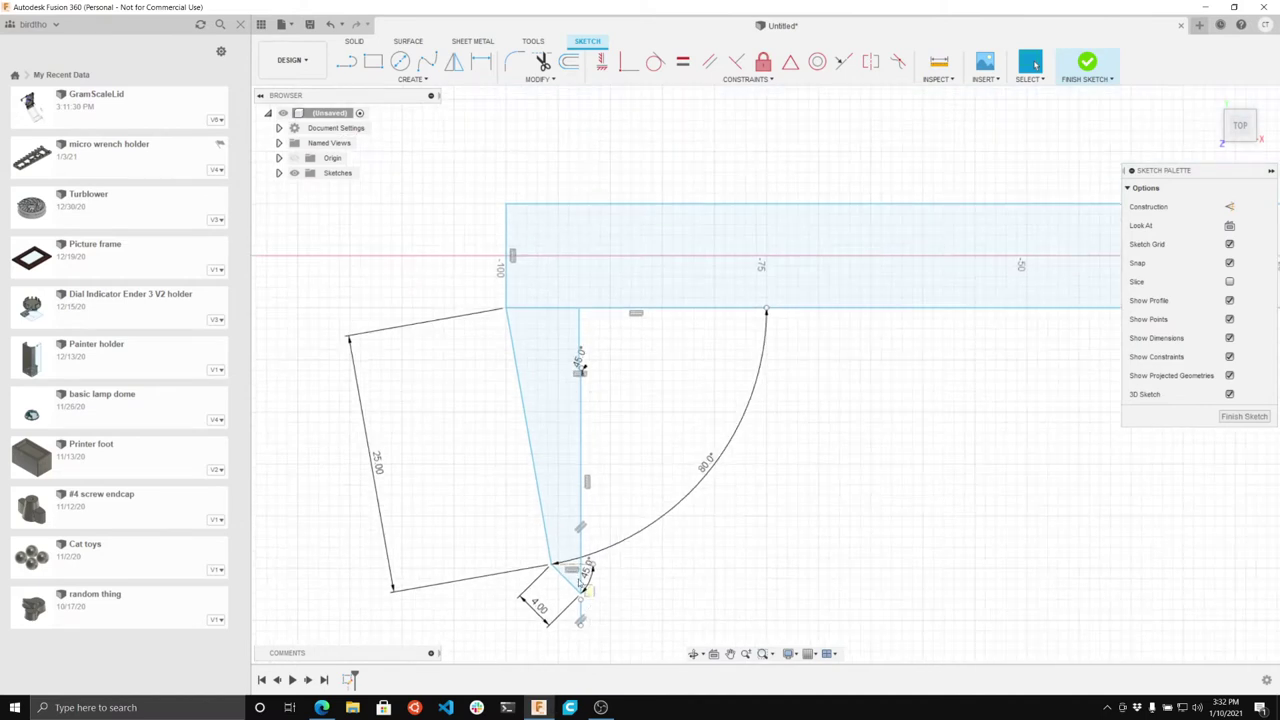
{"action": "left_click_drag", "start_coordinate": [594, 601], "coordinate": [505, 314]}
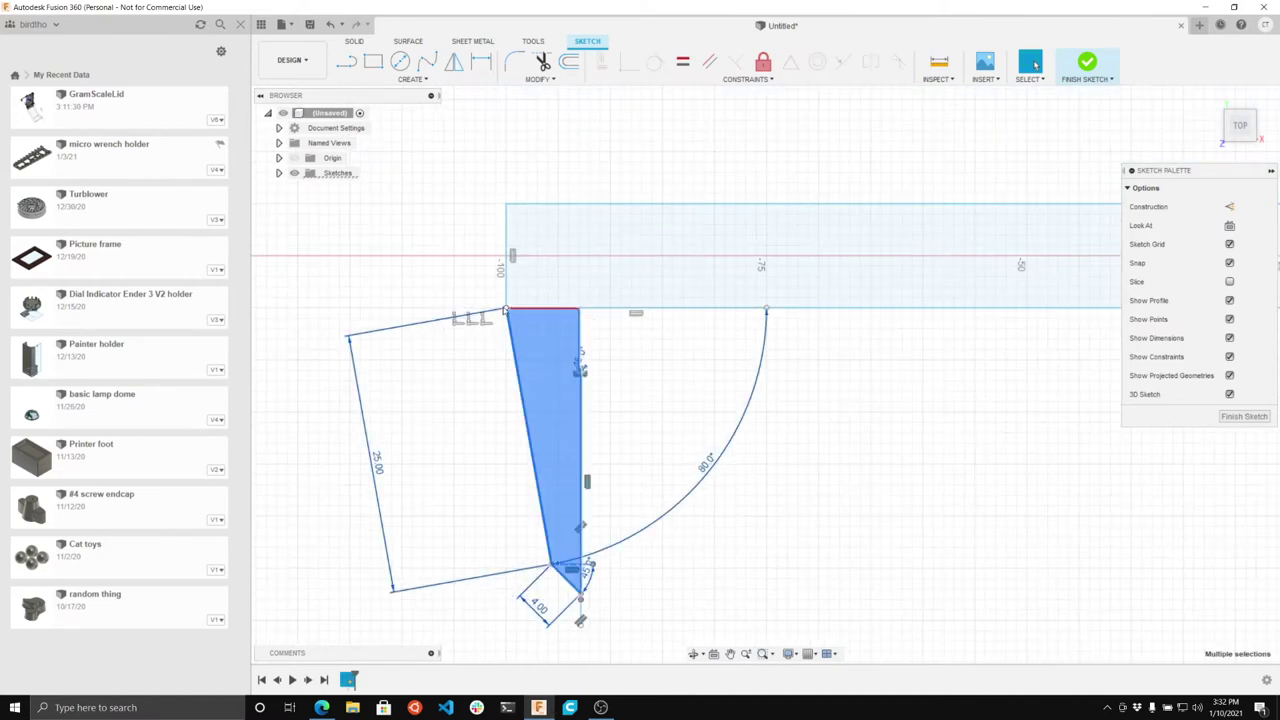
{"action": "left_click", "coordinate": [454, 62]}
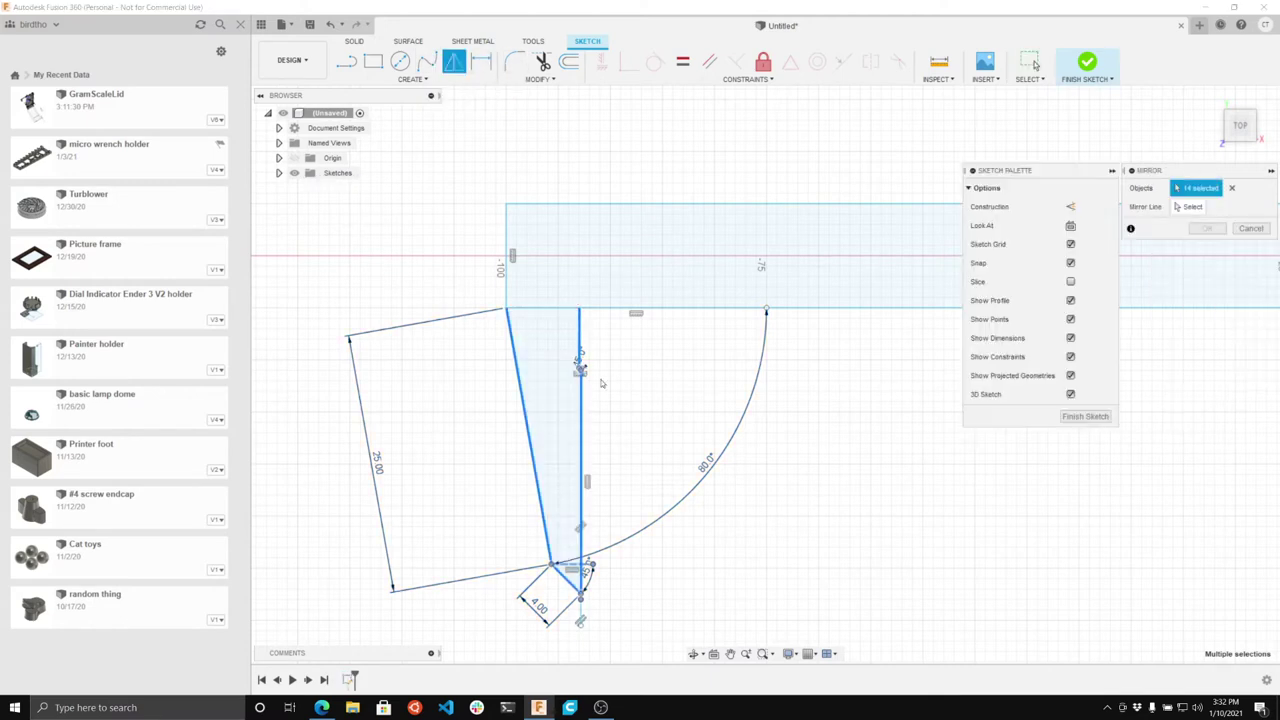
{"action": "left_click", "coordinate": [1190, 206]}
{"action": "left_click", "coordinate": [581, 617]}
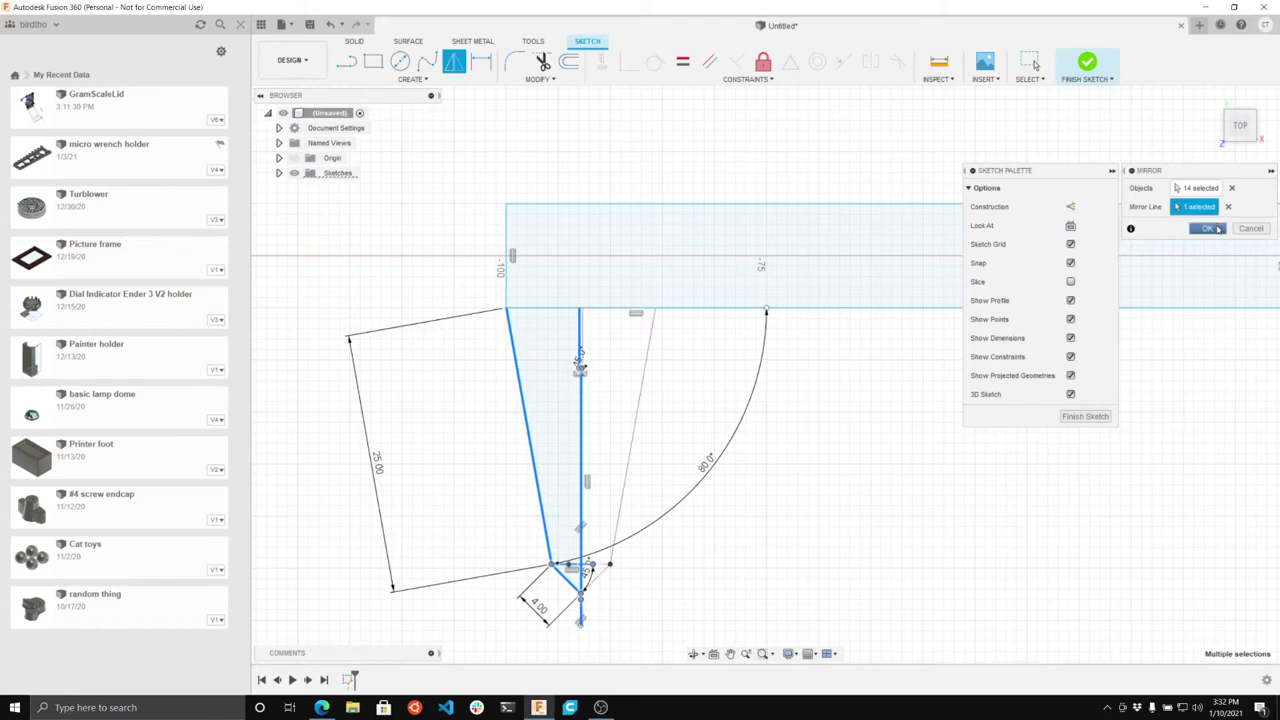
{"action": "left_click", "coordinate": [1208, 228]}
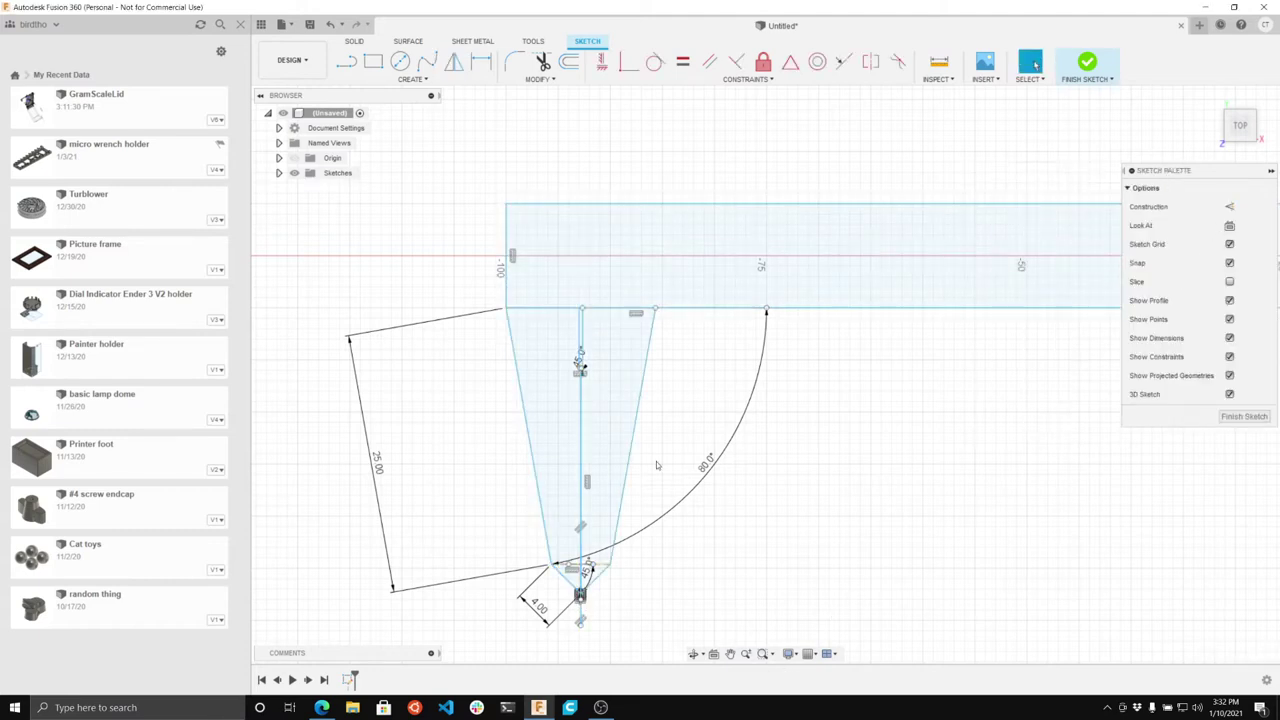
Step: Try to make the upper endpoints of the mirrored leg half coincident with the rectangle's lower edge
{"action": "scroll", "coordinate": [630, 420], "scroll_direction": "up", "scroll_amount": 1}
{"action": "scroll", "coordinate": [605, 343], "scroll_direction": "up", "scroll_amount": 5}
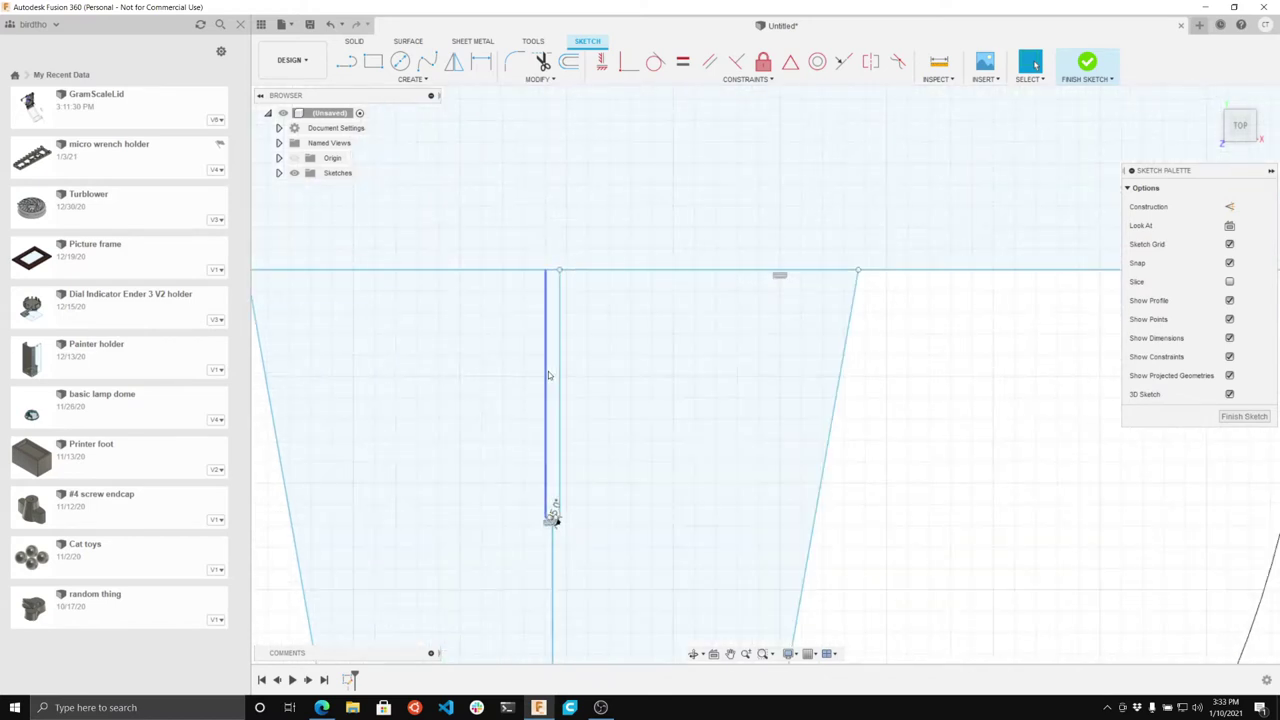
{"action": "left_click", "coordinate": [614, 337]}
{"action": "left_click", "coordinate": [858, 270]}
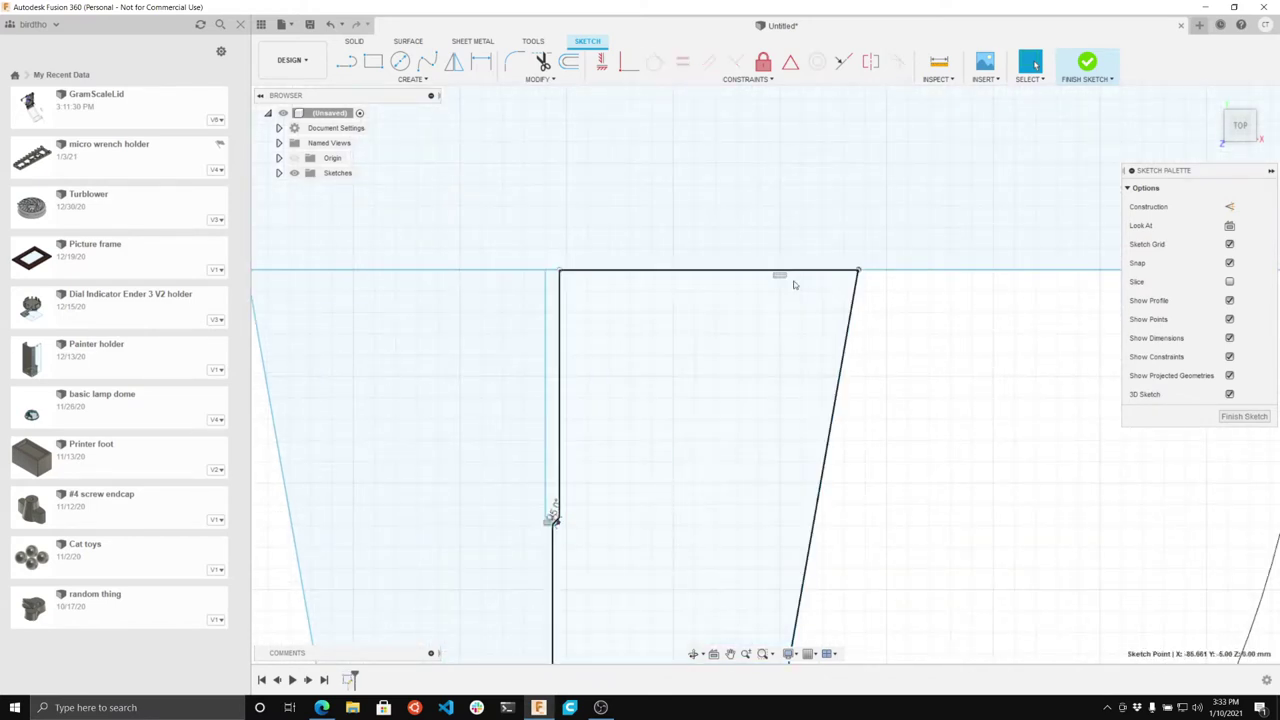
{"action": "left_click", "coordinate": [628, 63]}
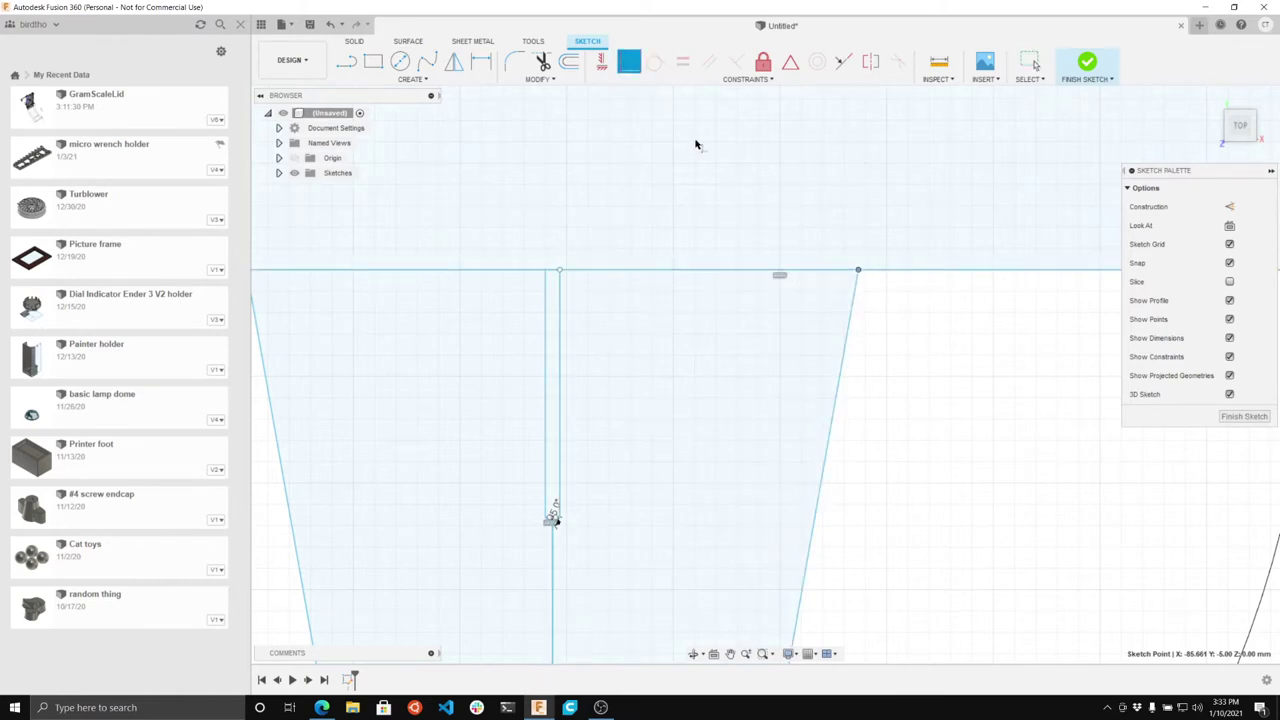
{"action": "left_click", "coordinate": [858, 271]}
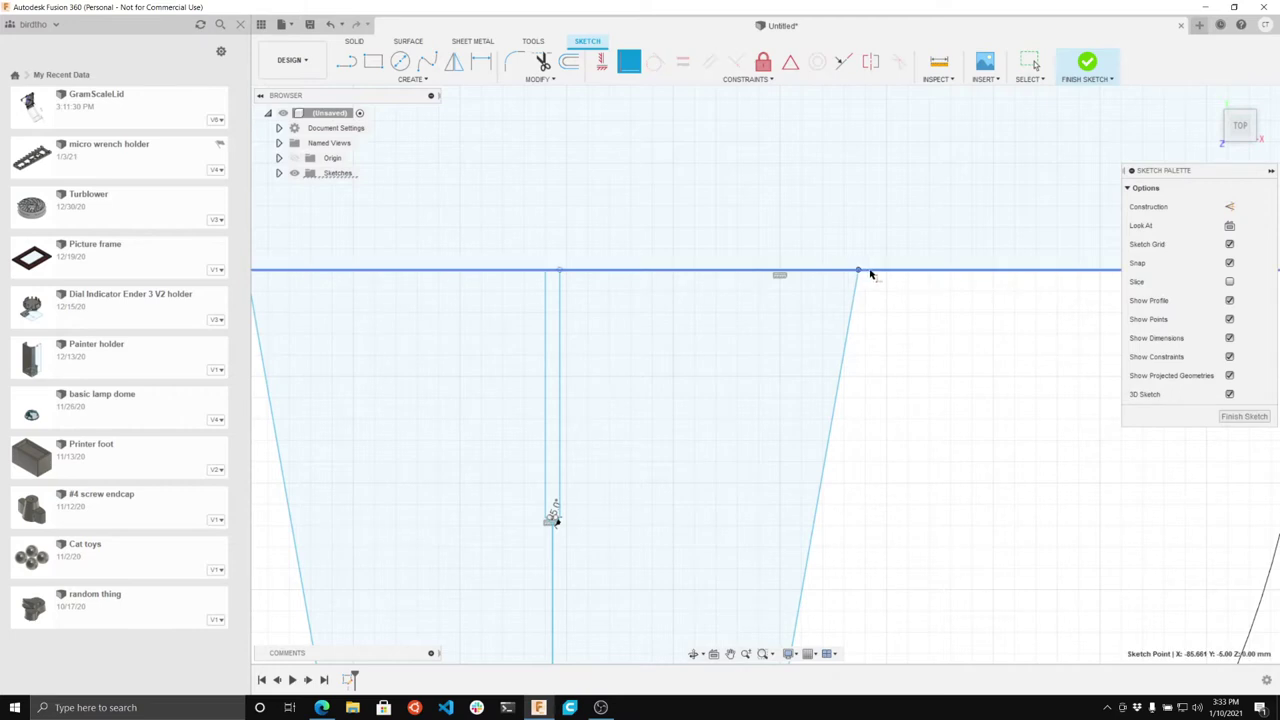
{"action": "left_click", "coordinate": [866, 272]}
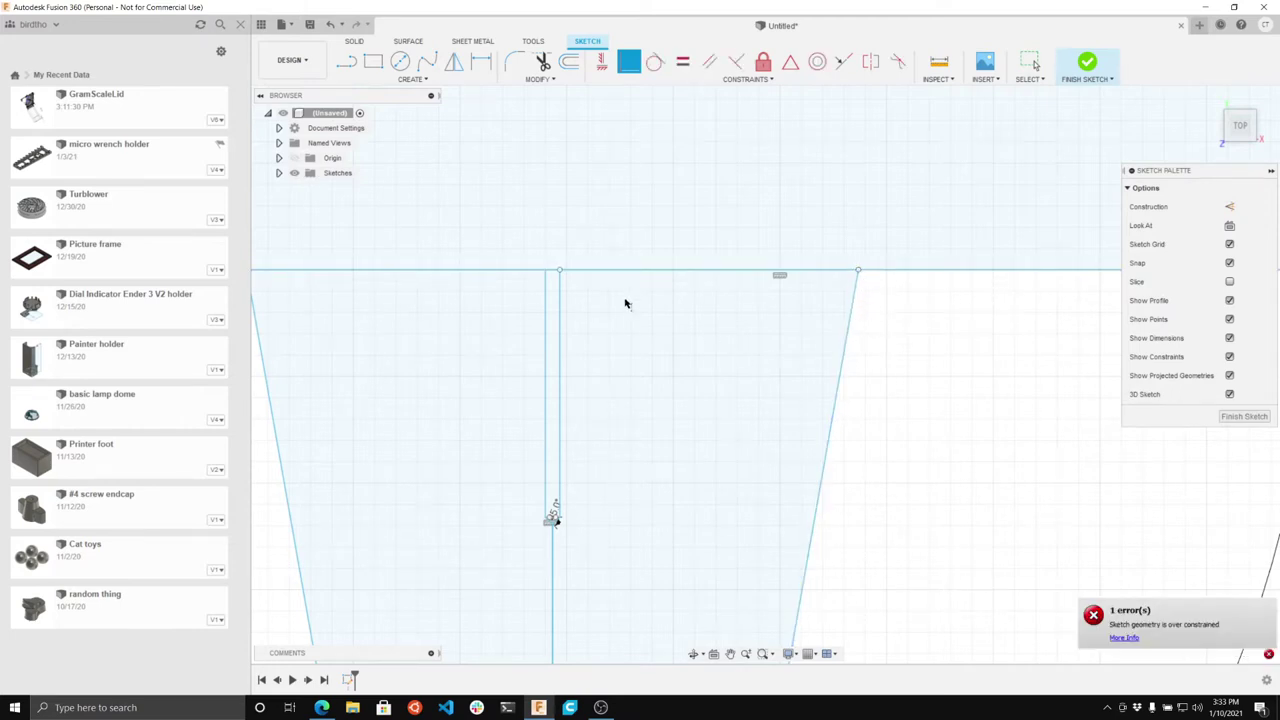
{"action": "left_click", "coordinate": [561, 272]}
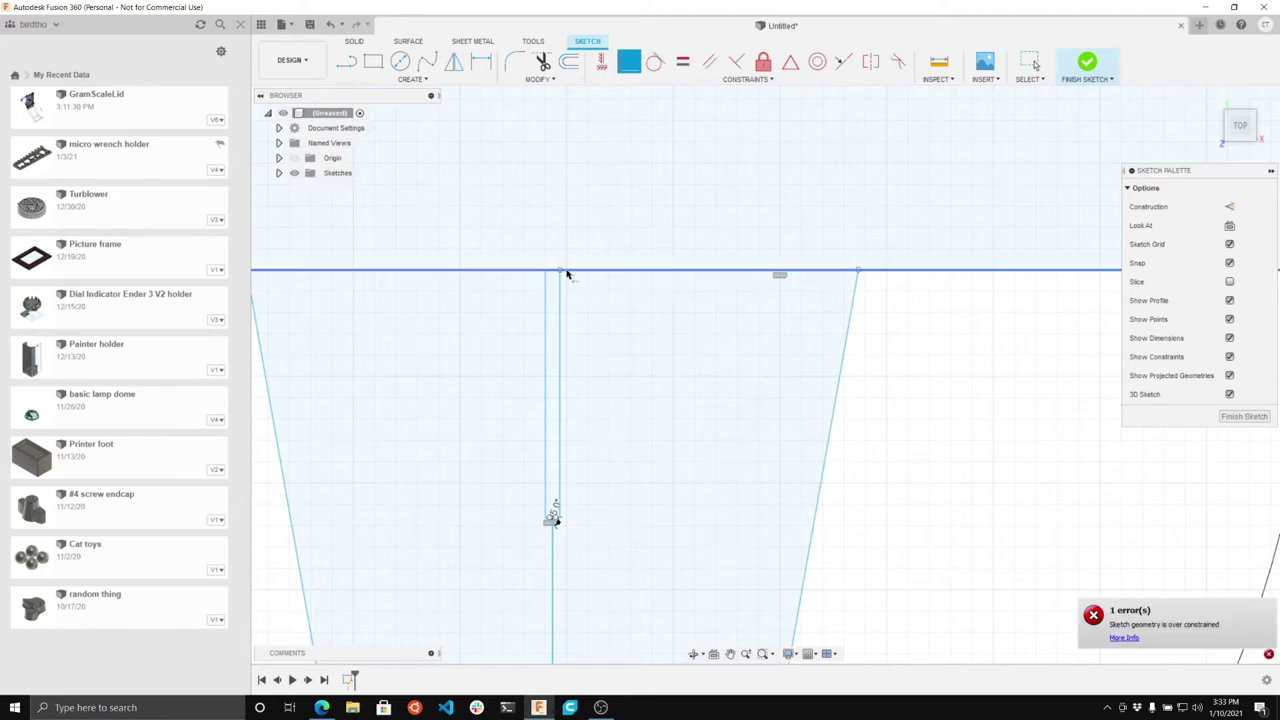
{"action": "key", "text": "Escape"}
{"action": "scroll", "coordinate": [590, 346], "scroll_direction": "down", "scroll_amount": 5}
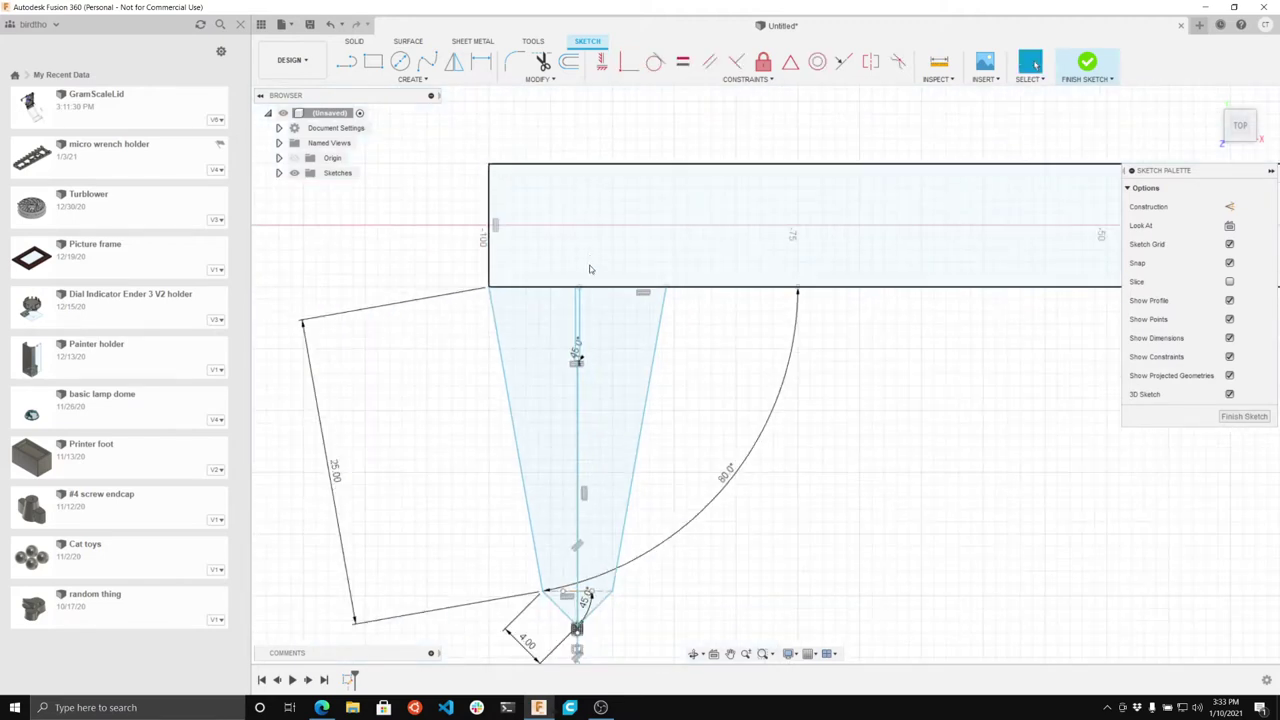
{"action": "scroll", "coordinate": [560, 500], "scroll_direction": "down", "scroll_amount": 5}
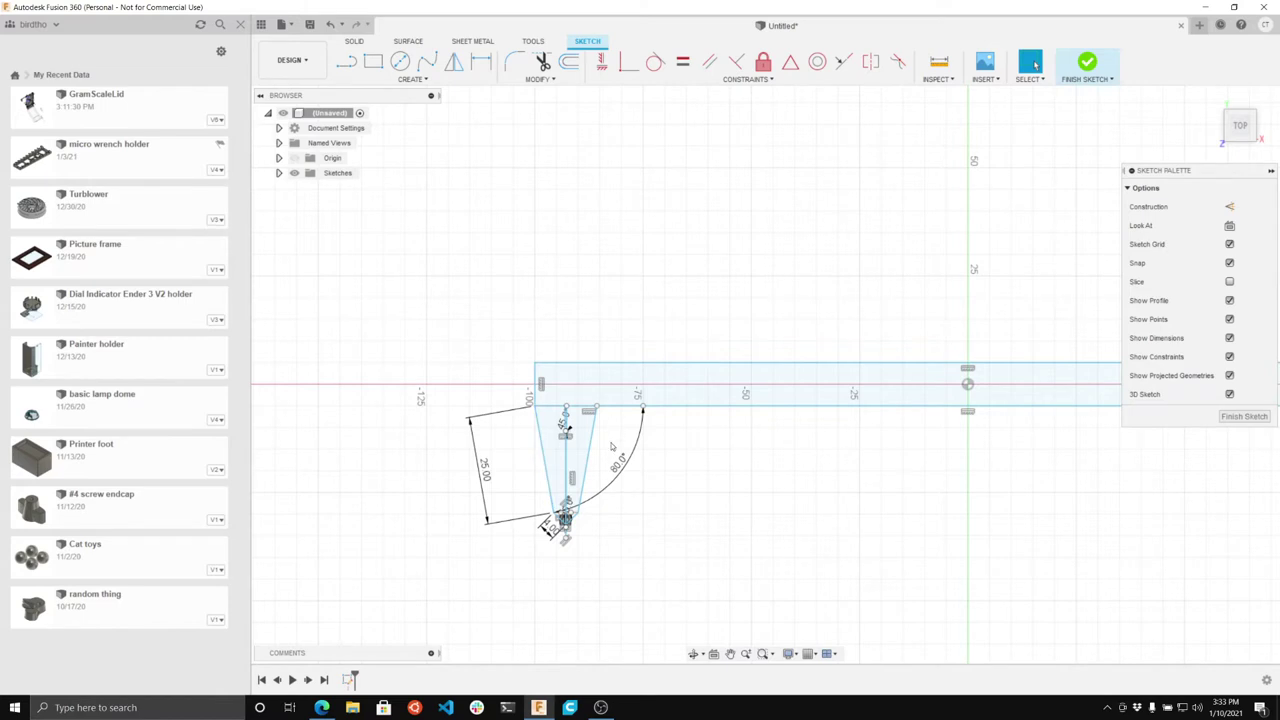
{"action": "scroll", "coordinate": [608, 448], "scroll_direction": "up", "scroll_amount": 5}
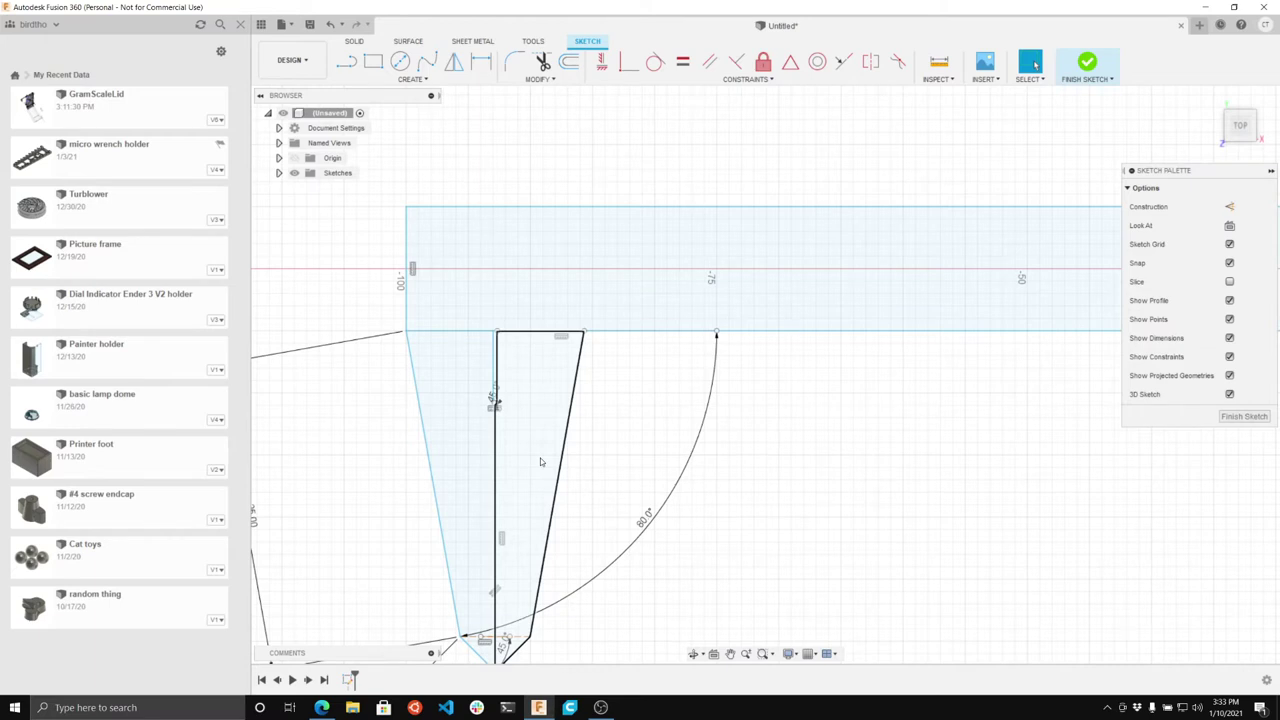
{"action": "scroll", "coordinate": [590, 445], "scroll_direction": "down", "scroll_amount": 5}
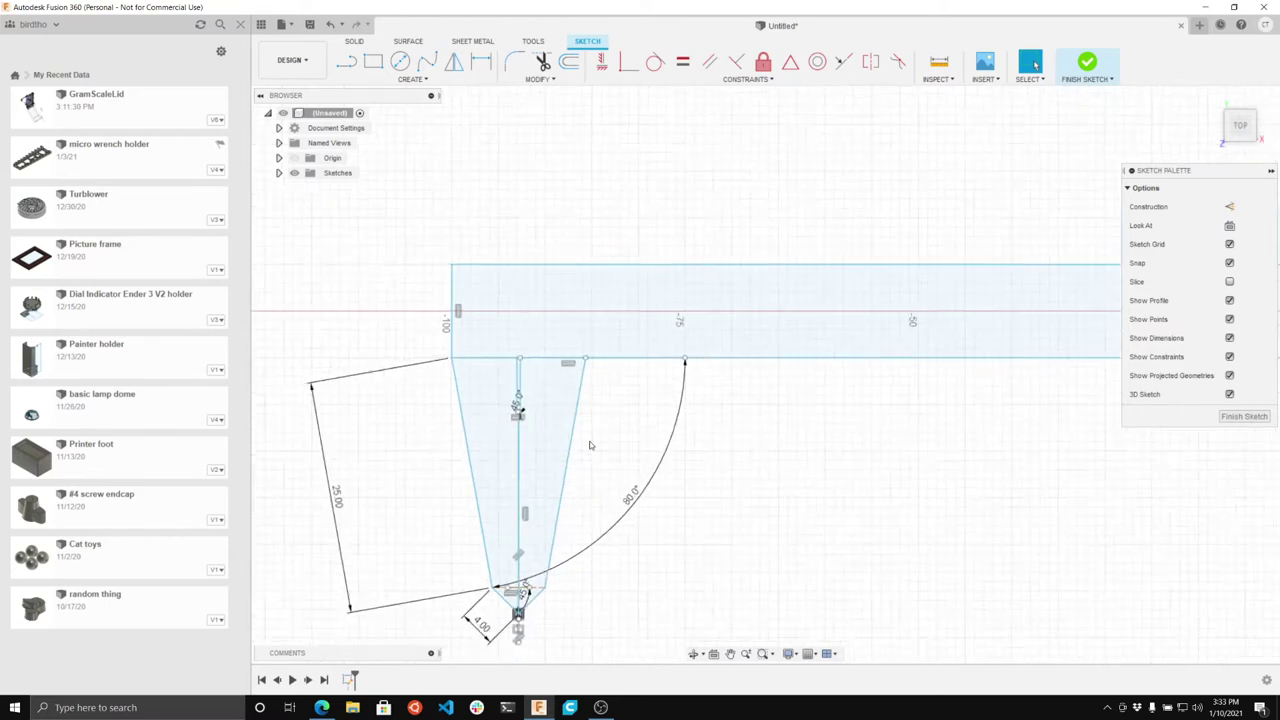
{"action": "scroll", "coordinate": [590, 453], "scroll_direction": "up", "scroll_amount": 2}
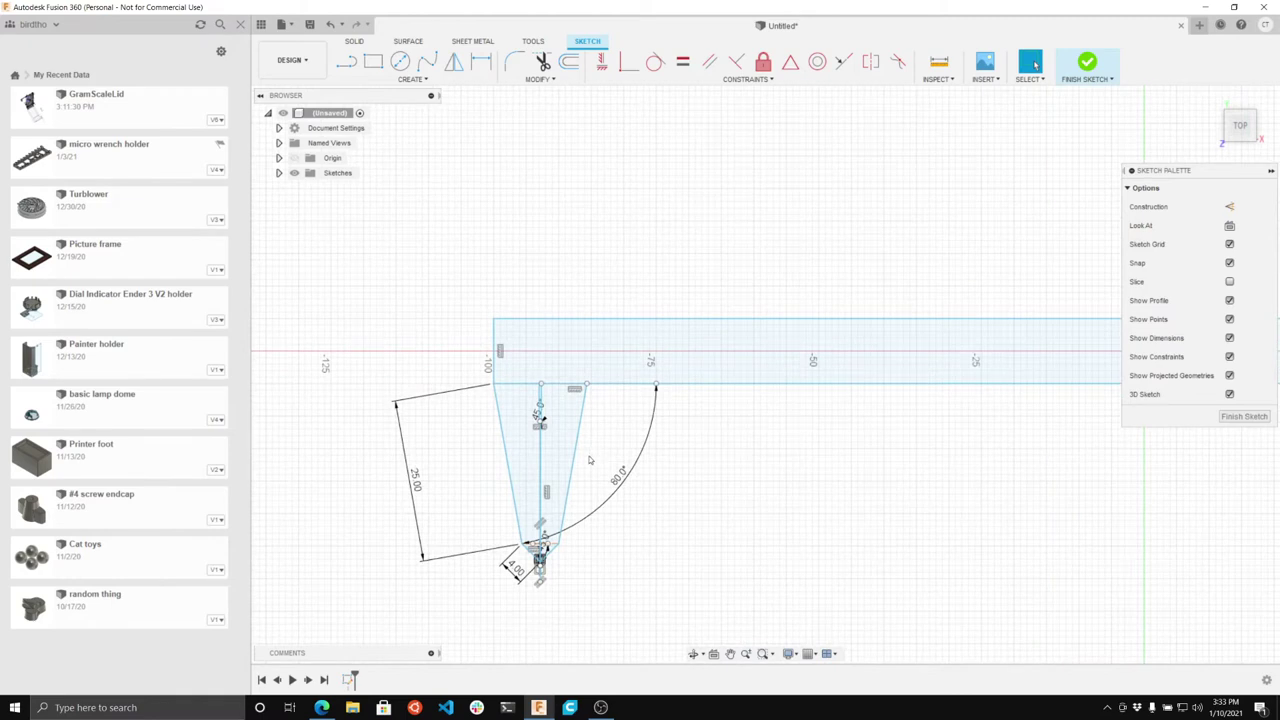
Step: Extrude the long bar profile together with the left half of the leg 3 mm to one side as a new body
{"action": "left_click", "coordinate": [1247, 143]}
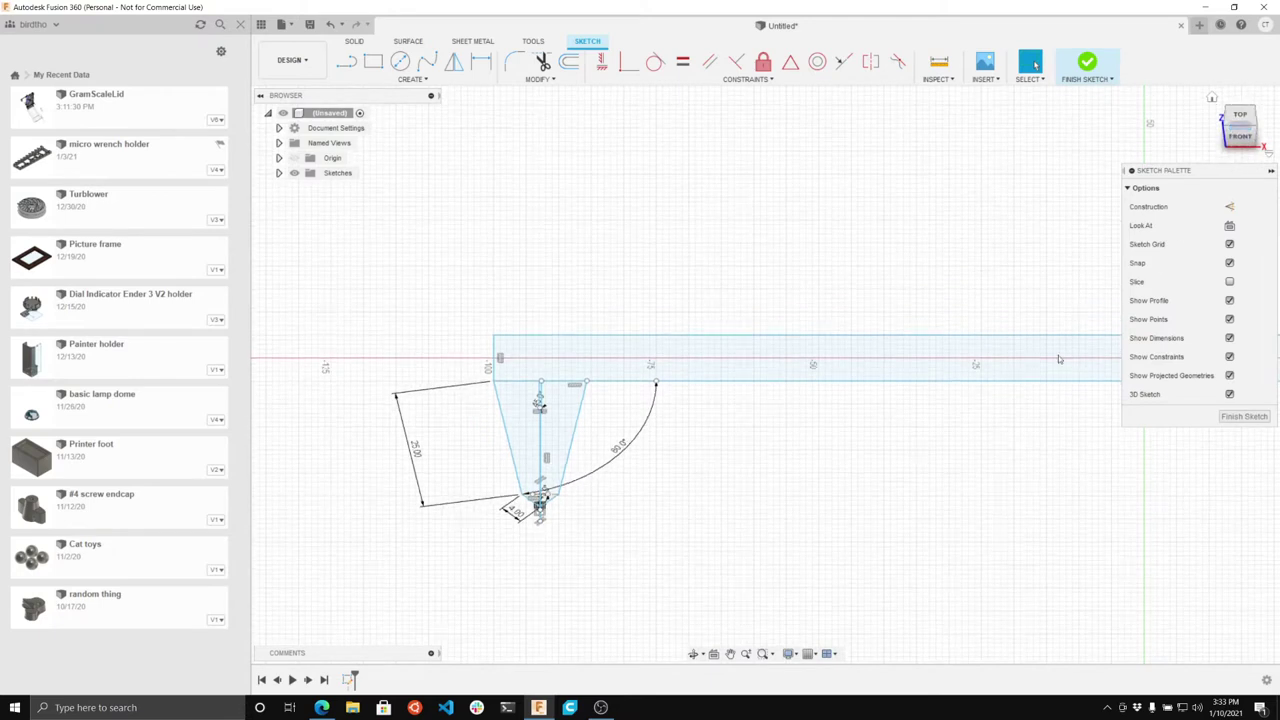
{"action": "left_click", "coordinate": [626, 365]}
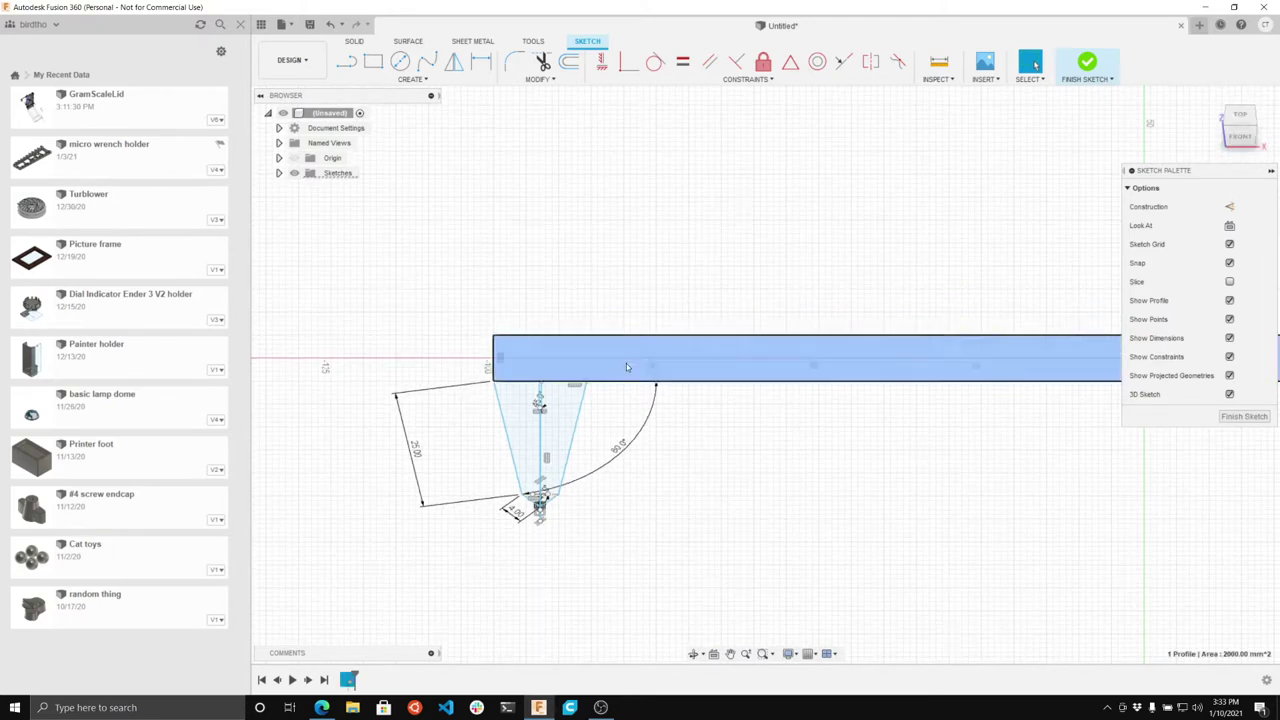
{"action": "left_click", "coordinate": [520, 418], "text": "shift"}
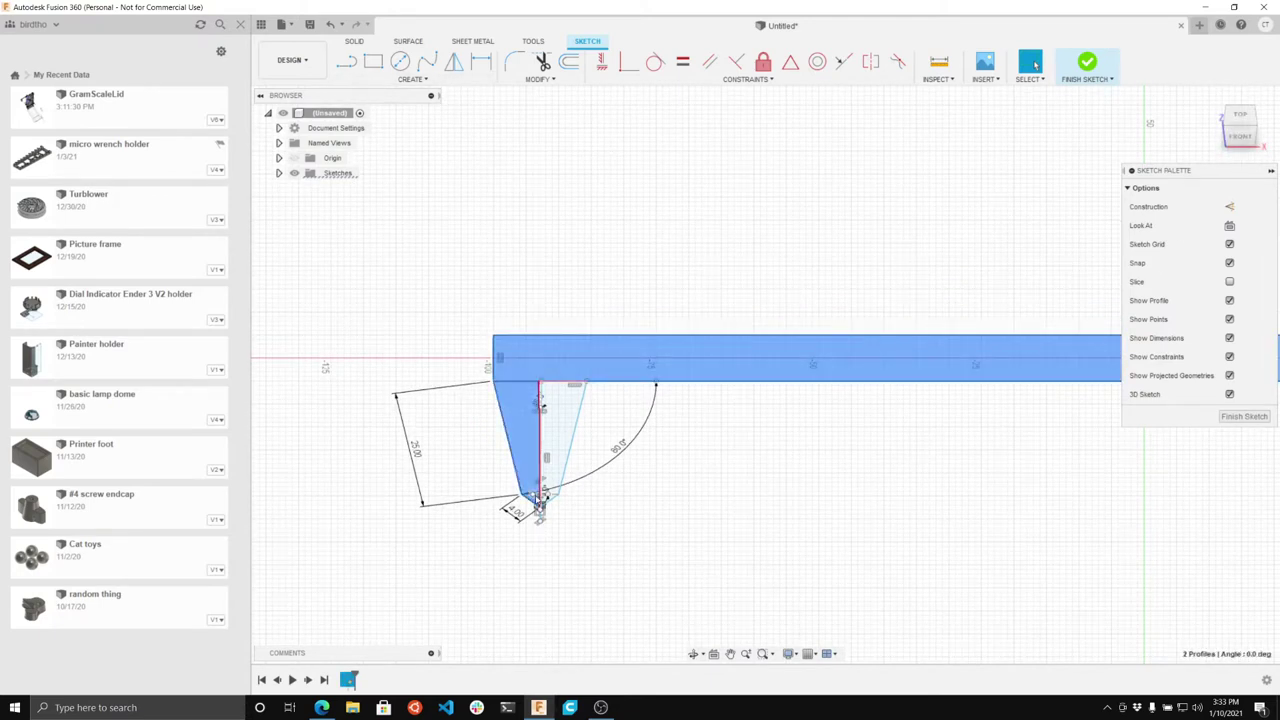
{"action": "left_click", "coordinate": [354, 41]}
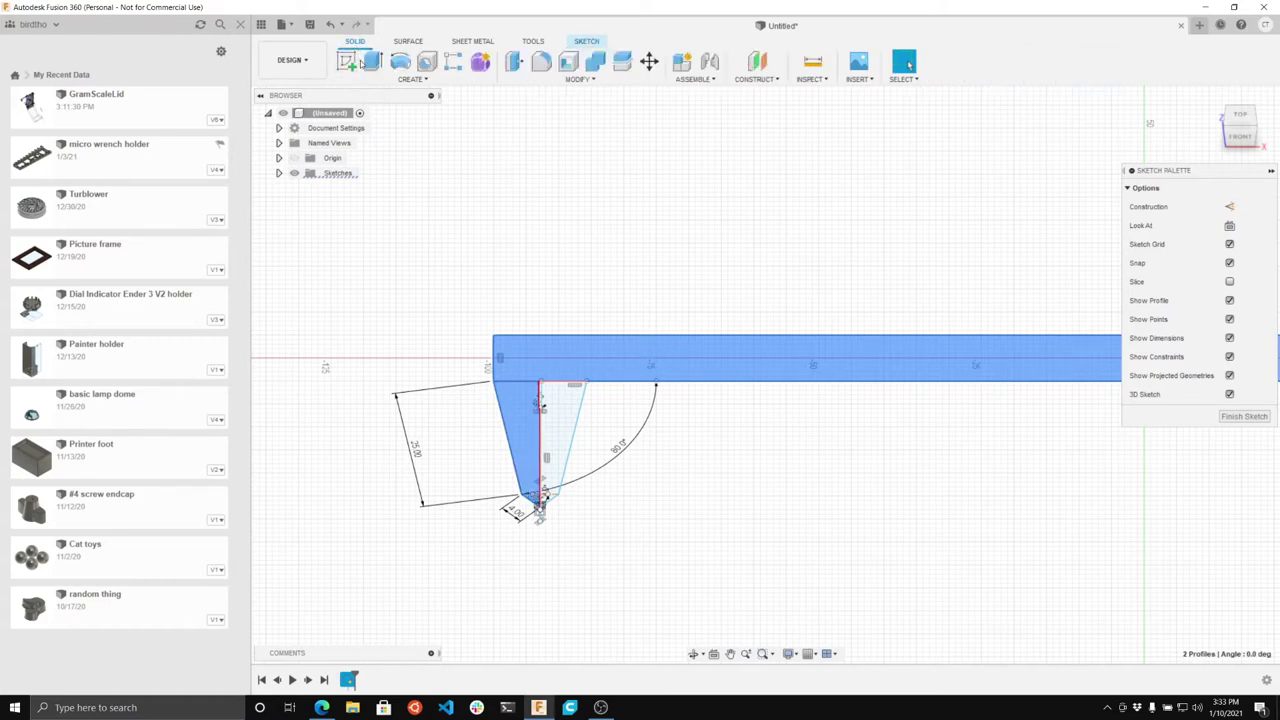
{"action": "left_click", "coordinate": [372, 61]}
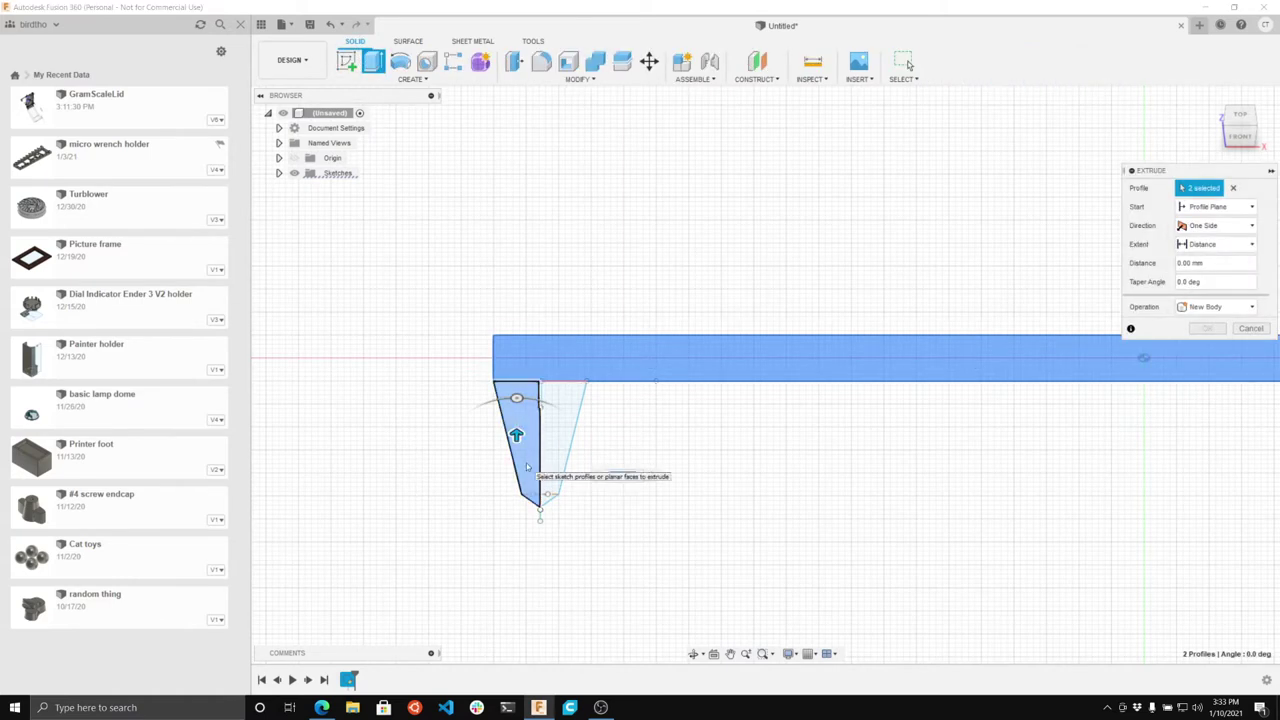
{"action": "scroll", "coordinate": [526, 462], "scroll_direction": "up", "scroll_amount": 1}
{"action": "scroll", "coordinate": [520, 450], "scroll_direction": "up", "scroll_amount": 5}
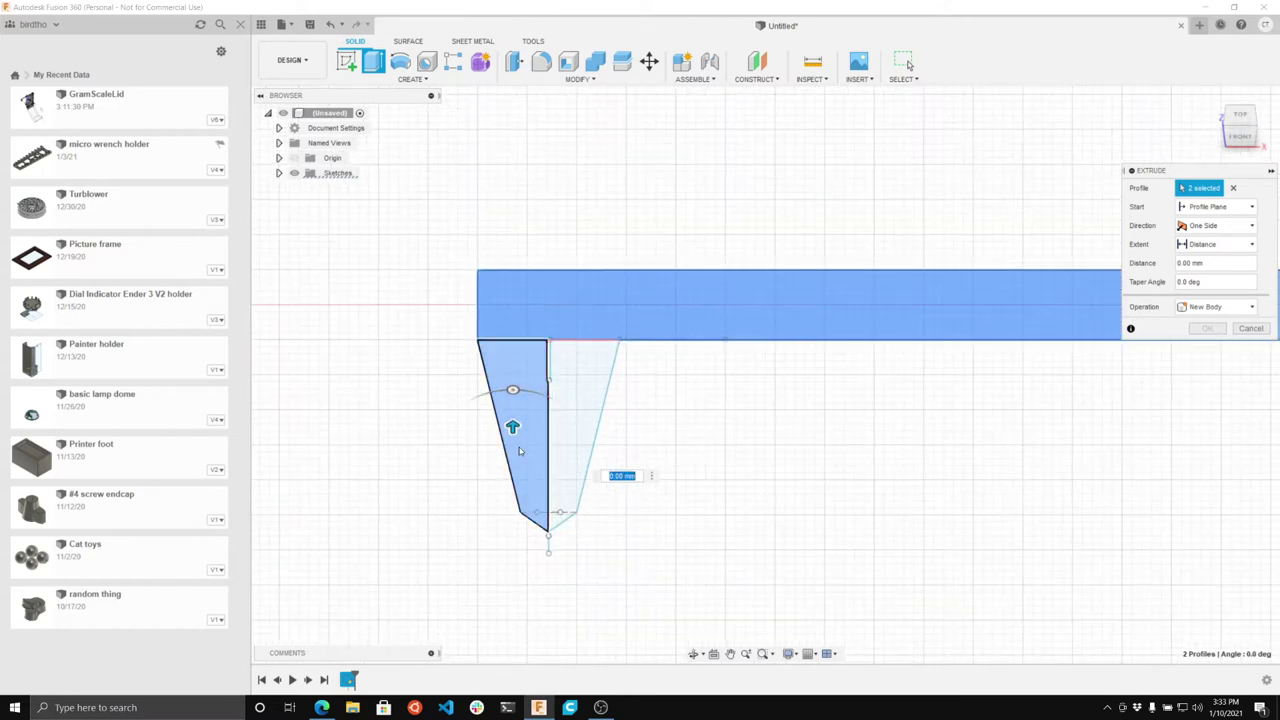
{"action": "left_click_drag", "start_coordinate": [500, 415], "coordinate": [500, 329]}
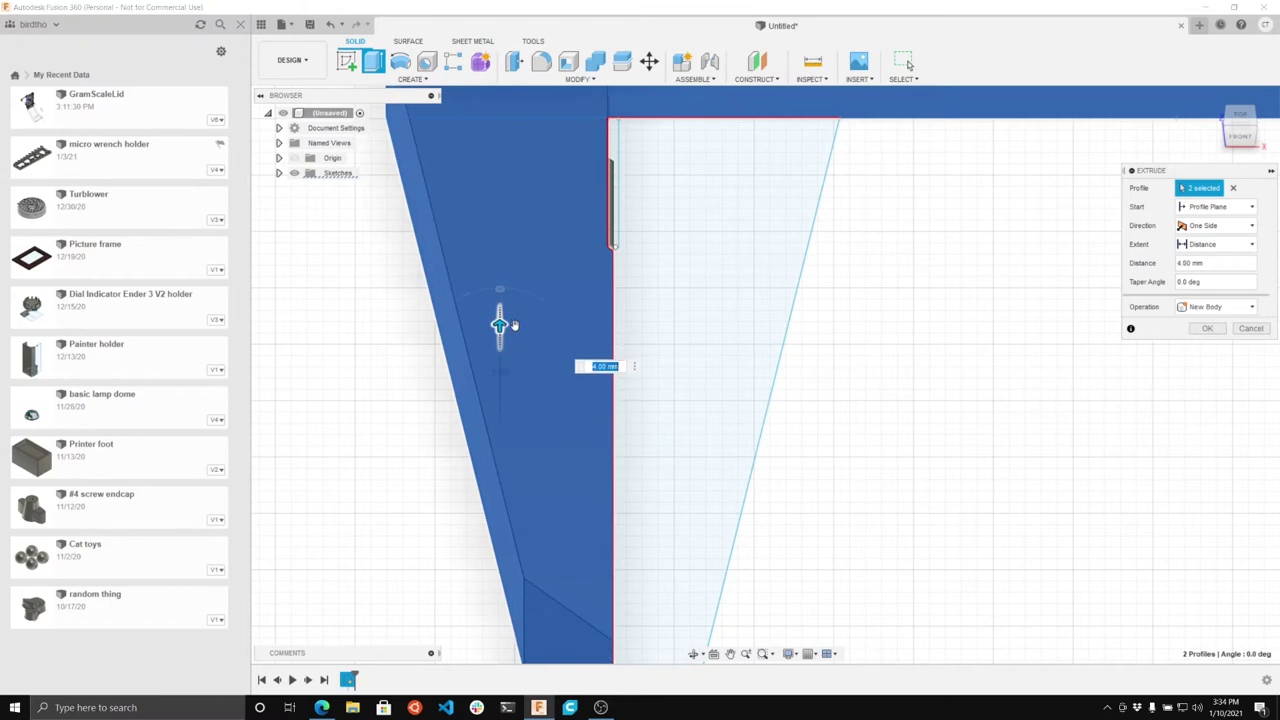
{"action": "scroll", "coordinate": [500, 334], "scroll_direction": "down", "scroll_amount": 3}
{"action": "scroll", "coordinate": [565, 325], "scroll_direction": "down", "scroll_amount": 1}
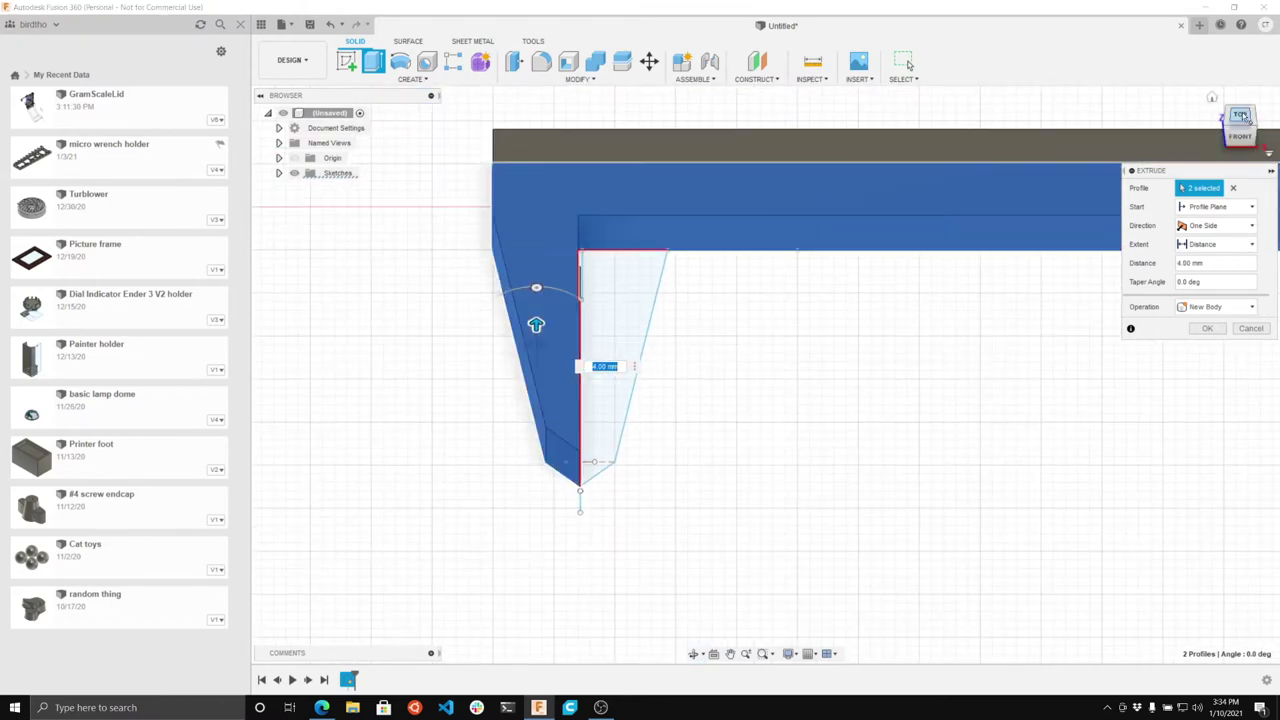
{"action": "left_click_drag", "start_coordinate": [1237, 120], "coordinate": [1250, 98]}
{"action": "middle_click_drag", "start_coordinate": [765, 374], "coordinate": [765, 374], "text": "shift"}
{"action": "scroll", "coordinate": [664, 205], "scroll_direction": "up", "scroll_amount": 5}
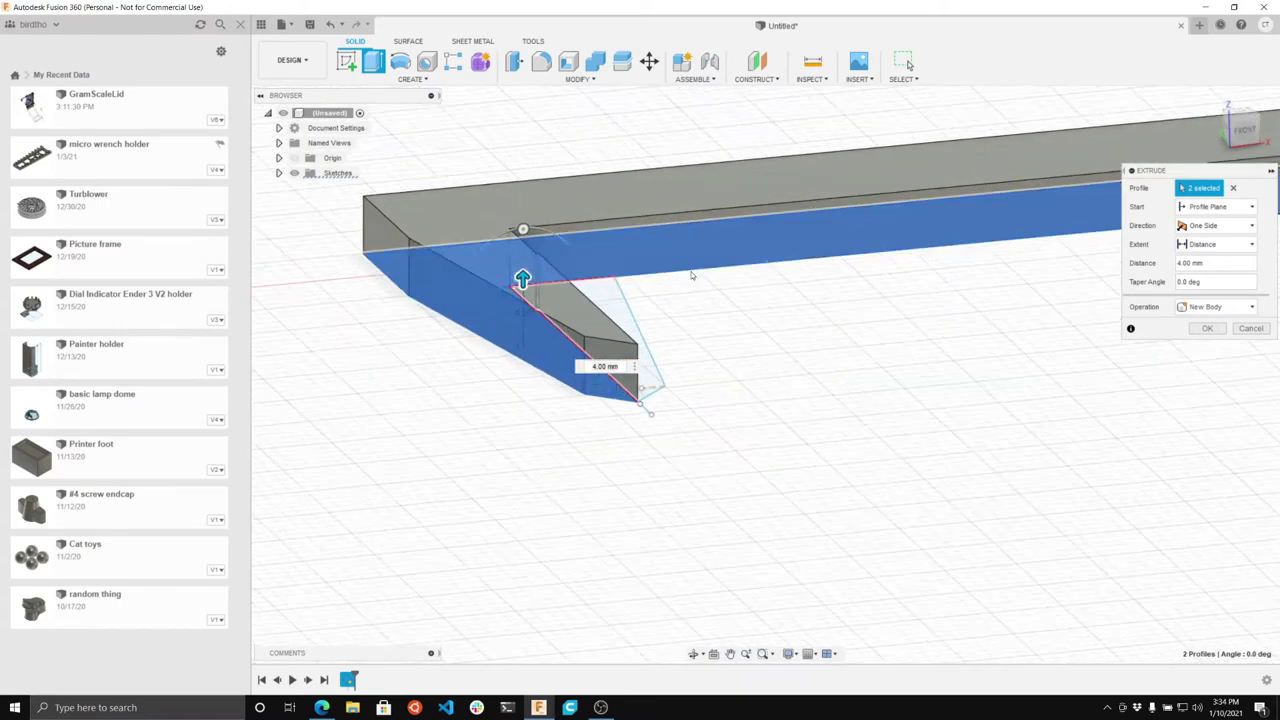
{"action": "left_click_drag", "start_coordinate": [498, 297], "coordinate": [498, 320]}
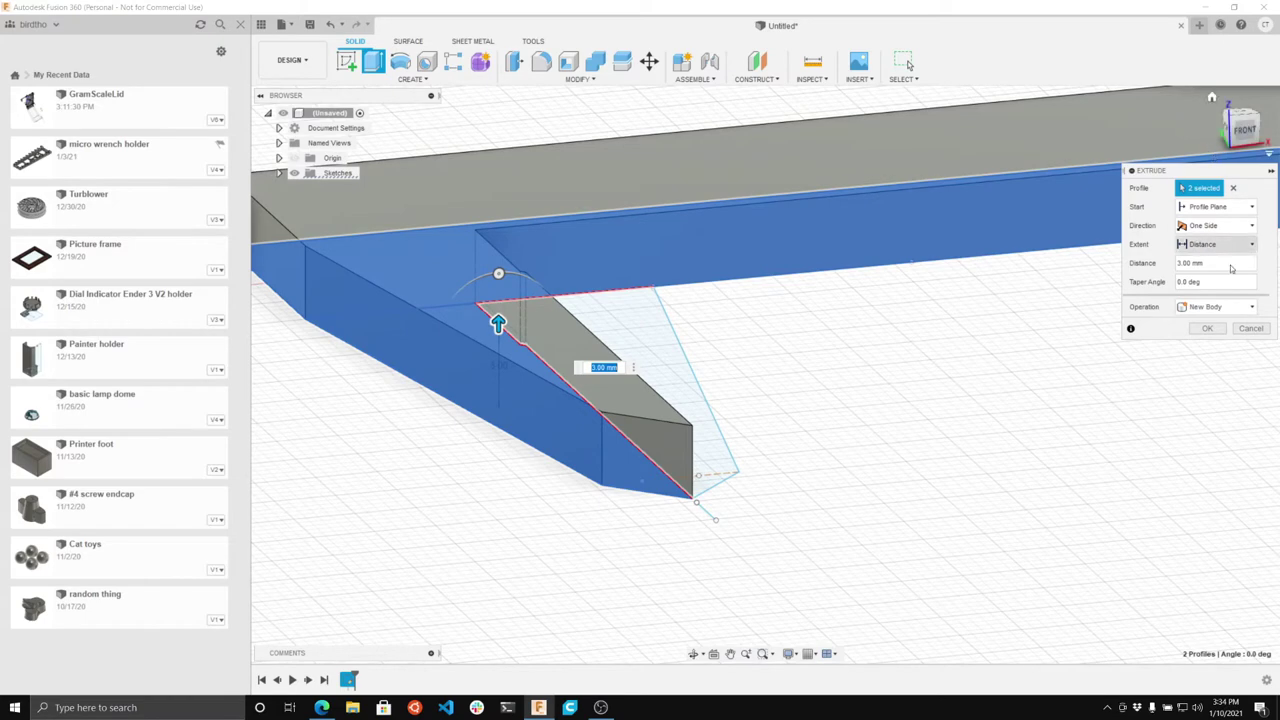
{"action": "left_click", "coordinate": [1208, 329]}
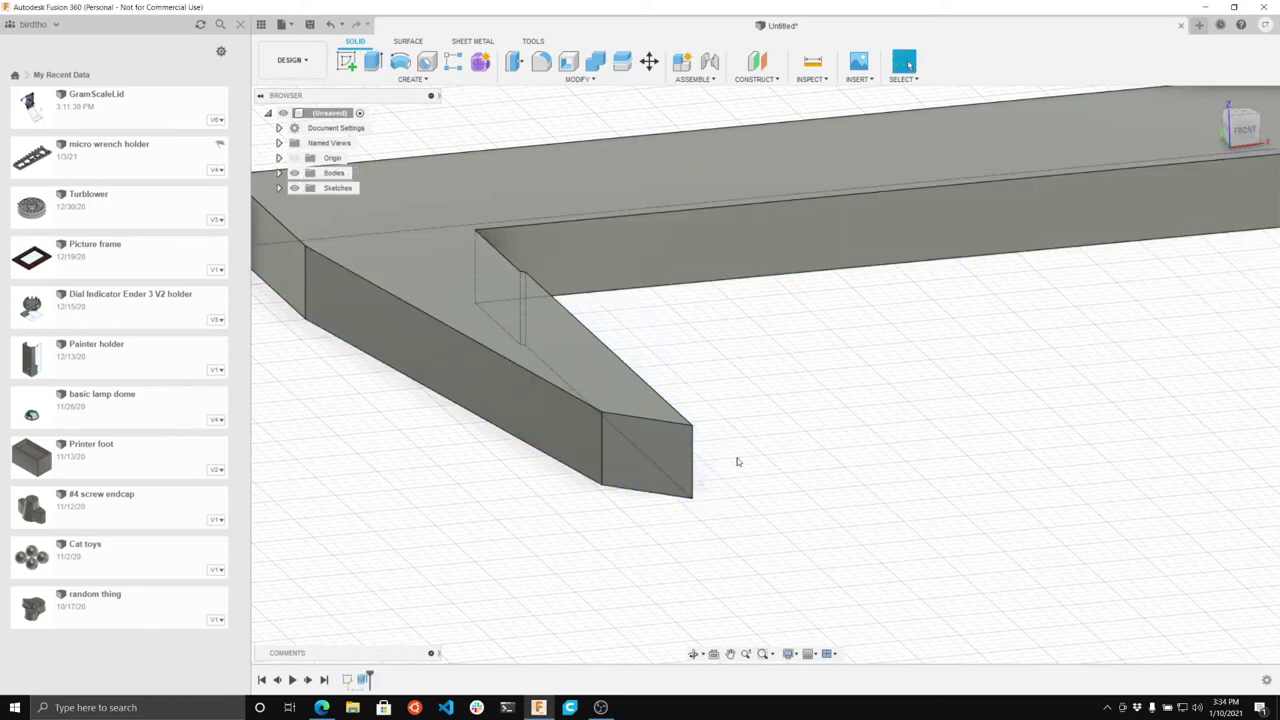
Step: On the body's upper face, sketch a horizontal line about 2.2 mm long from the leg's inner edge and a vertical line down to the slanted tip edge
{"action": "left_click_drag", "start_coordinate": [1243, 131], "coordinate": [1214, 141]}
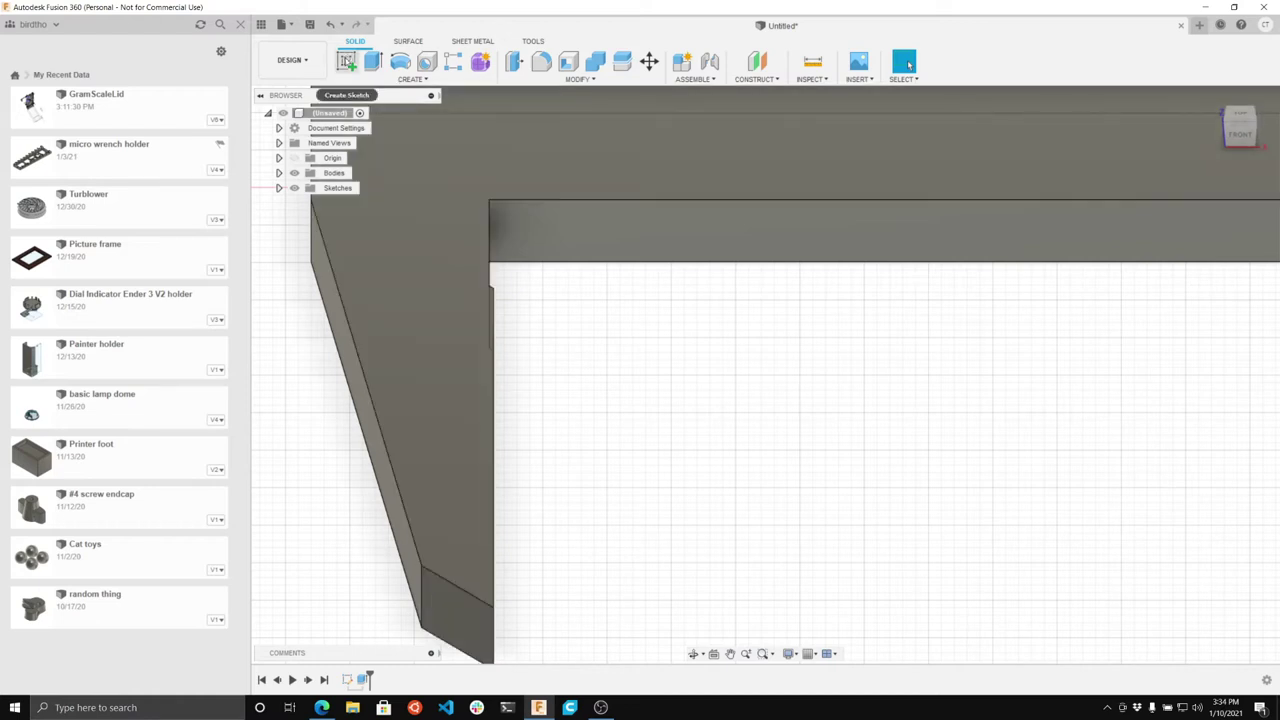
{"action": "left_click", "coordinate": [346, 62]}
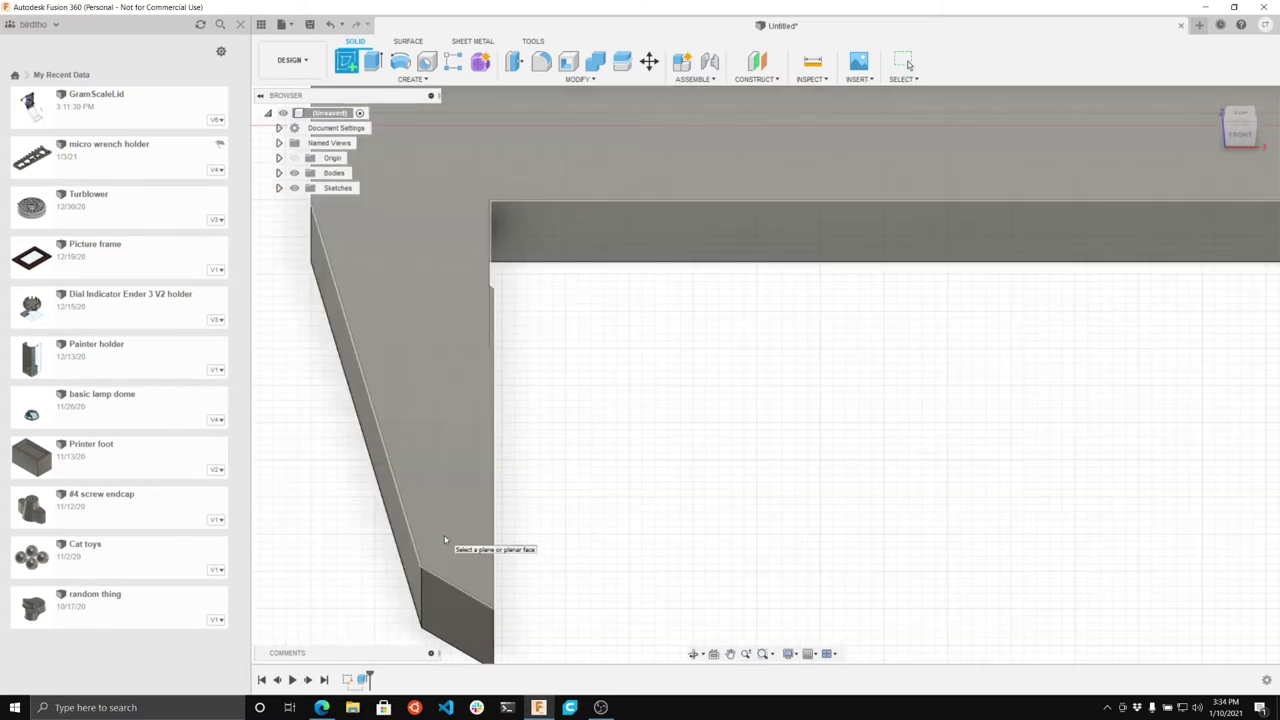
{"action": "left_click", "coordinate": [447, 538]}
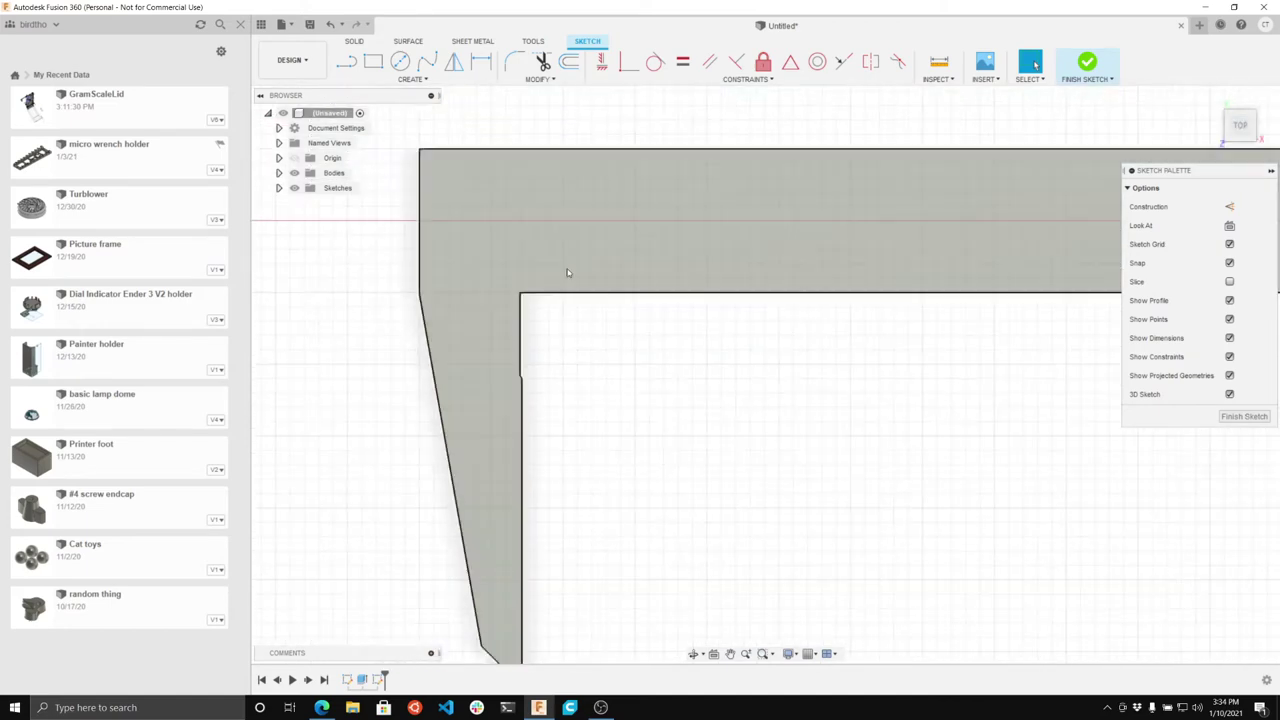
{"action": "scroll", "coordinate": [574, 377], "scroll_direction": "up", "scroll_amount": 3}
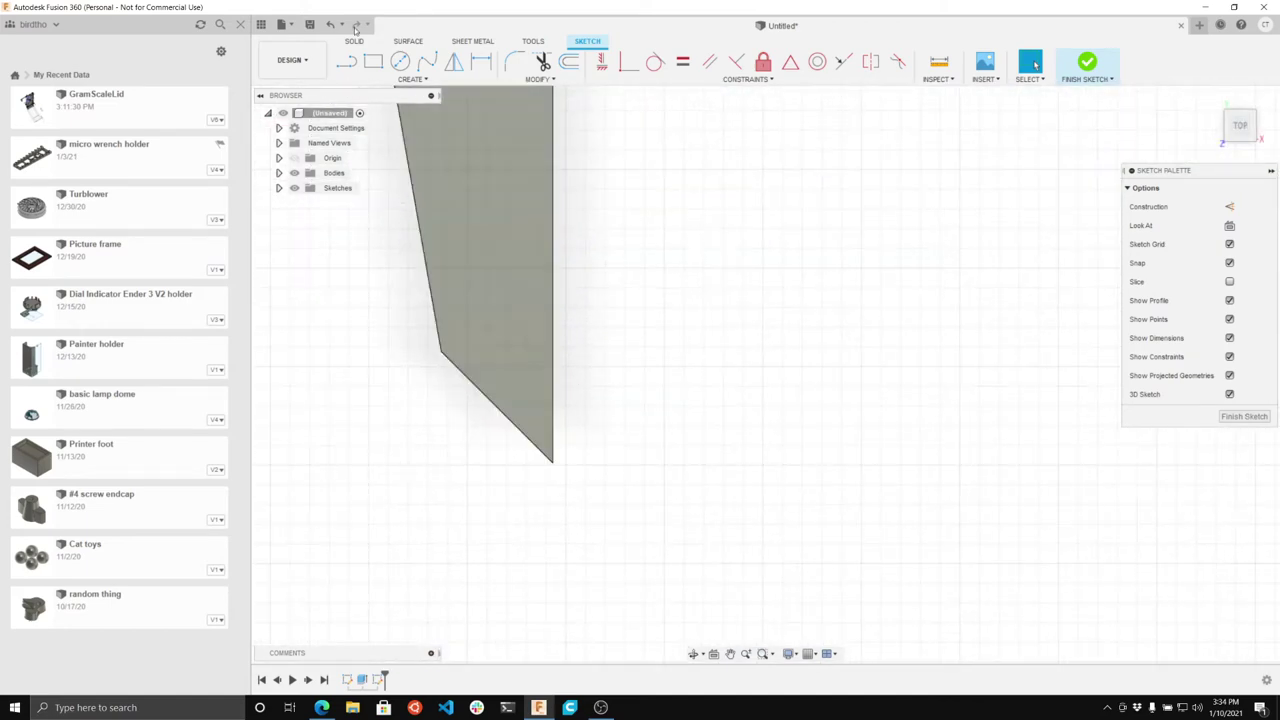
{"action": "key", "text": "l"}
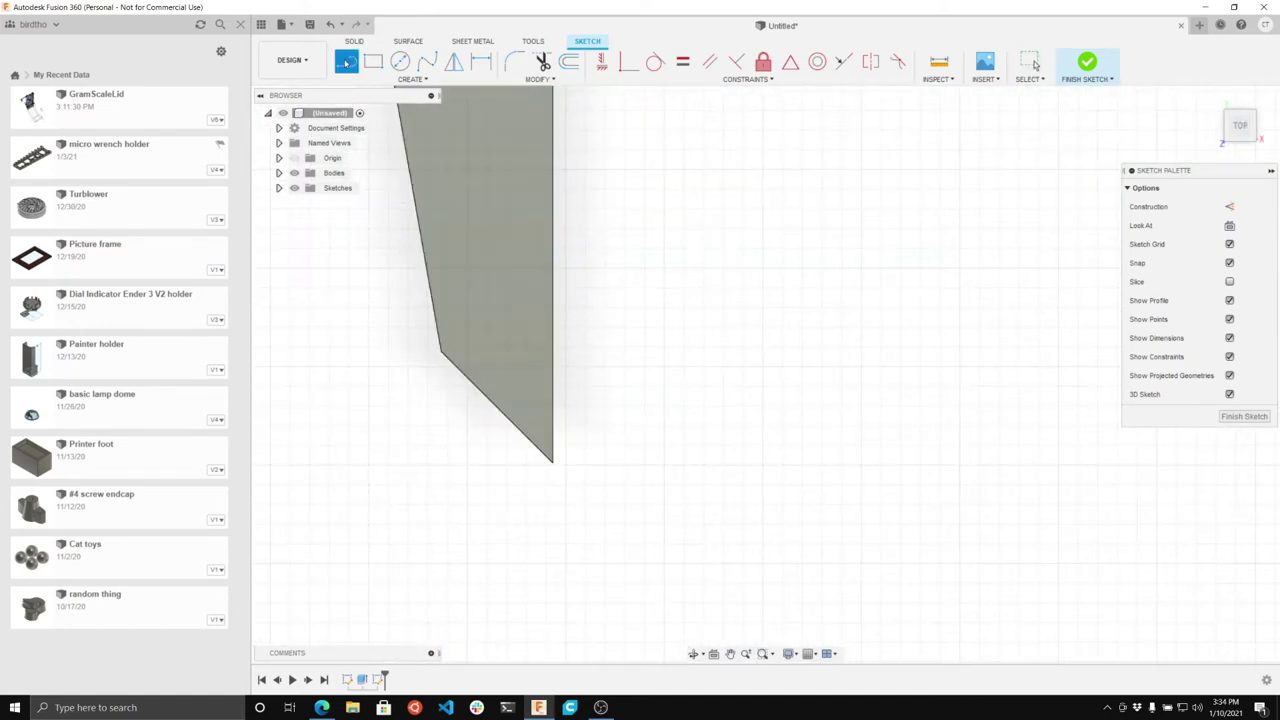
{"action": "left_click", "coordinate": [467, 288]}
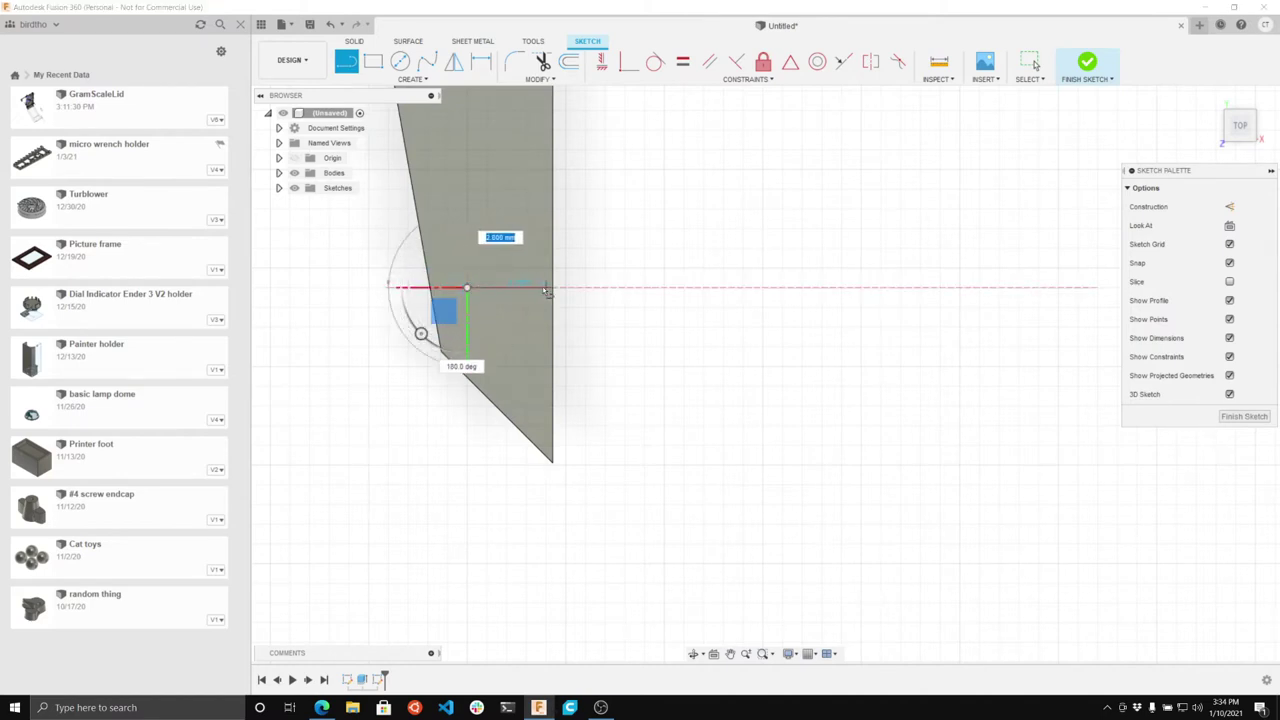
{"action": "left_click", "coordinate": [467, 288]}
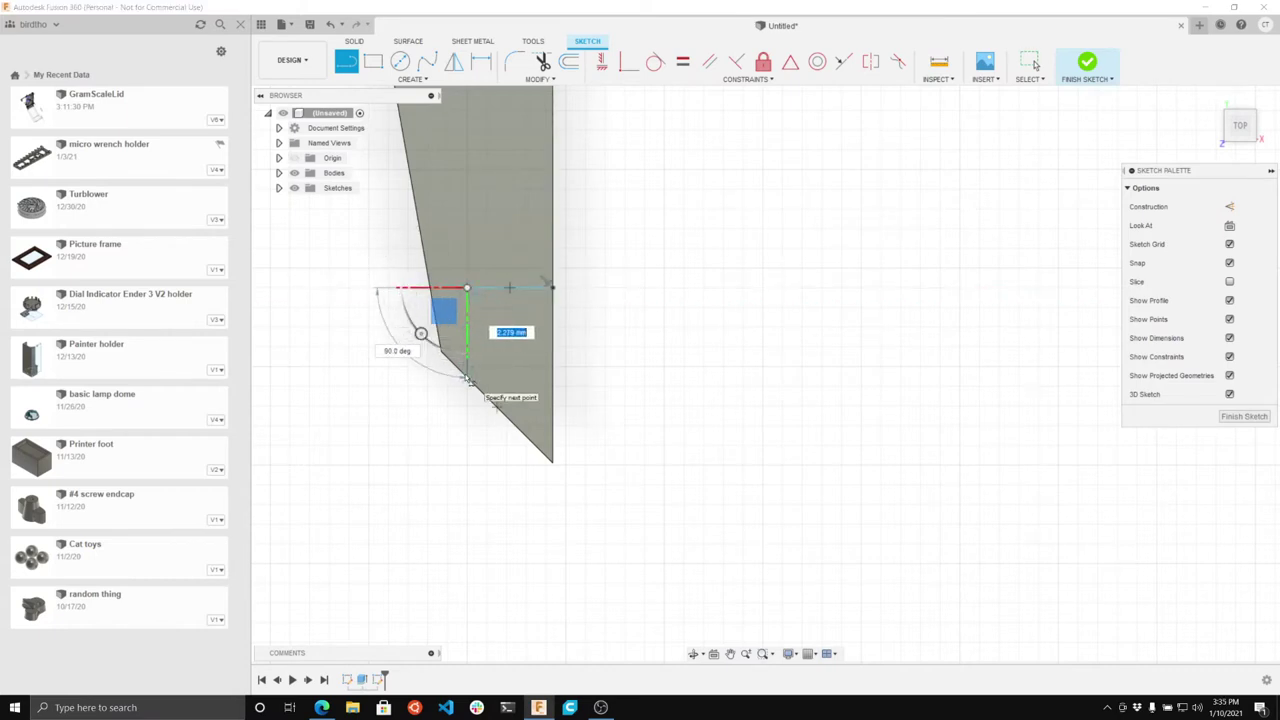
{"action": "left_click", "coordinate": [467, 377]}
{"action": "key", "text": "Escape"}
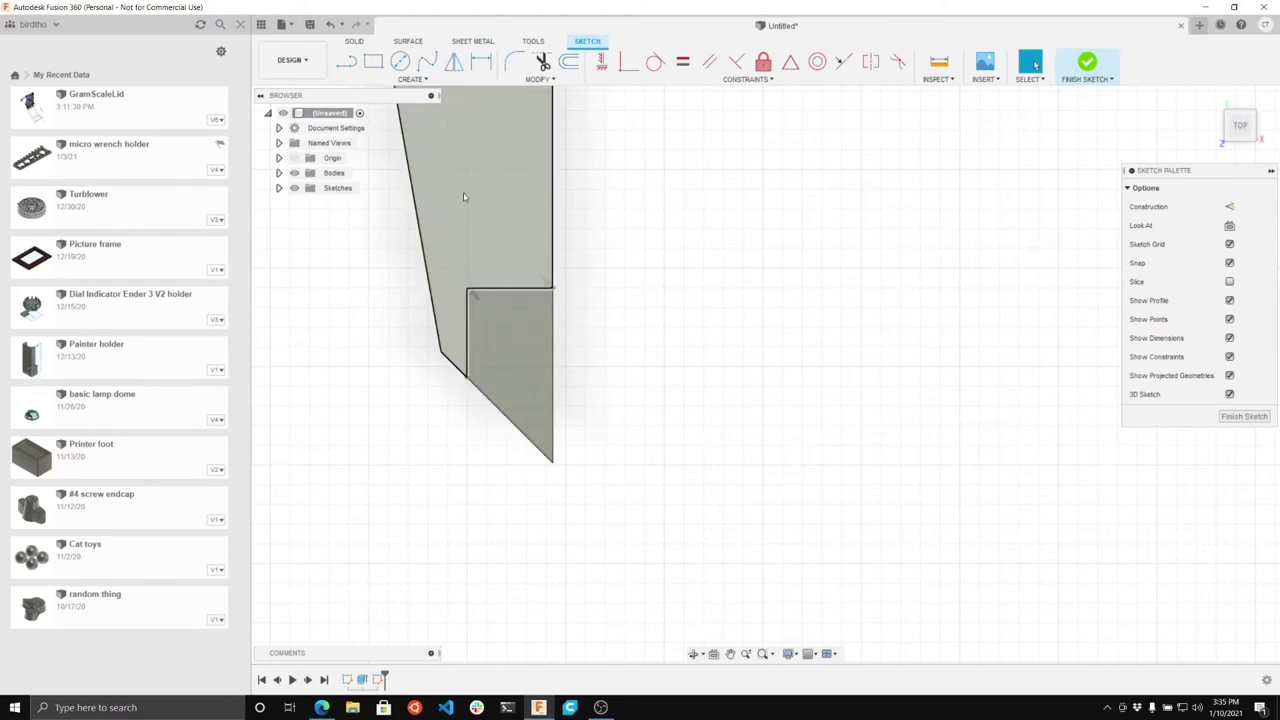
Step: Add the body's upper face to the current sketch with the Intersect command, keeping the projection link on
{"action": "left_click", "coordinate": [479, 282]}
{"action": "left_click", "coordinate": [510, 345]}
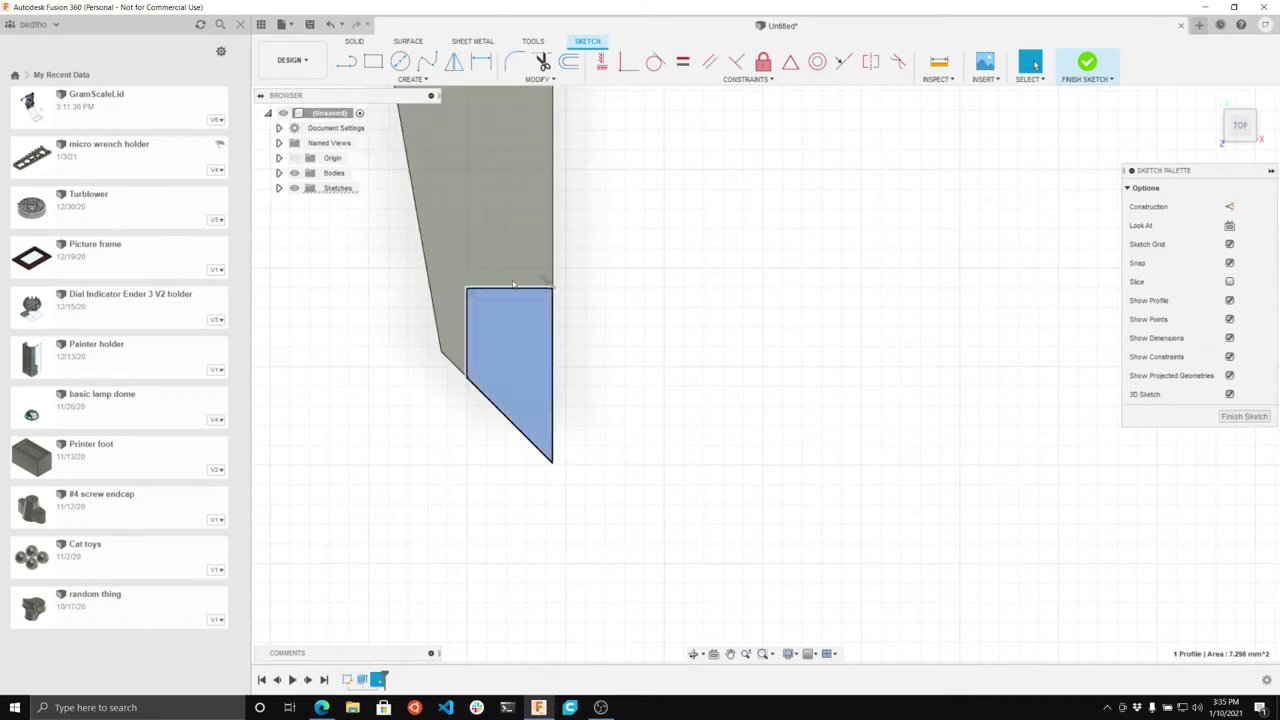
{"action": "left_click", "coordinate": [416, 82]}
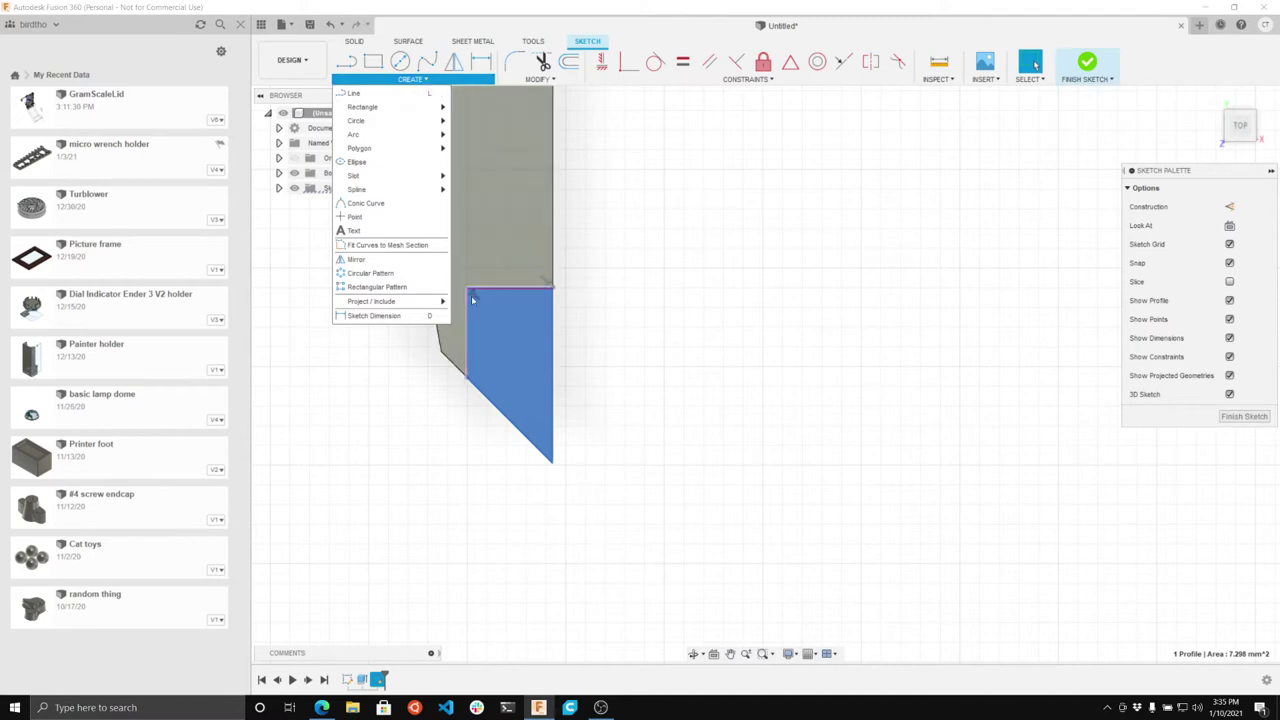
{"action": "left_click", "coordinate": [479, 343]}
{"action": "left_click", "coordinate": [509, 288]}
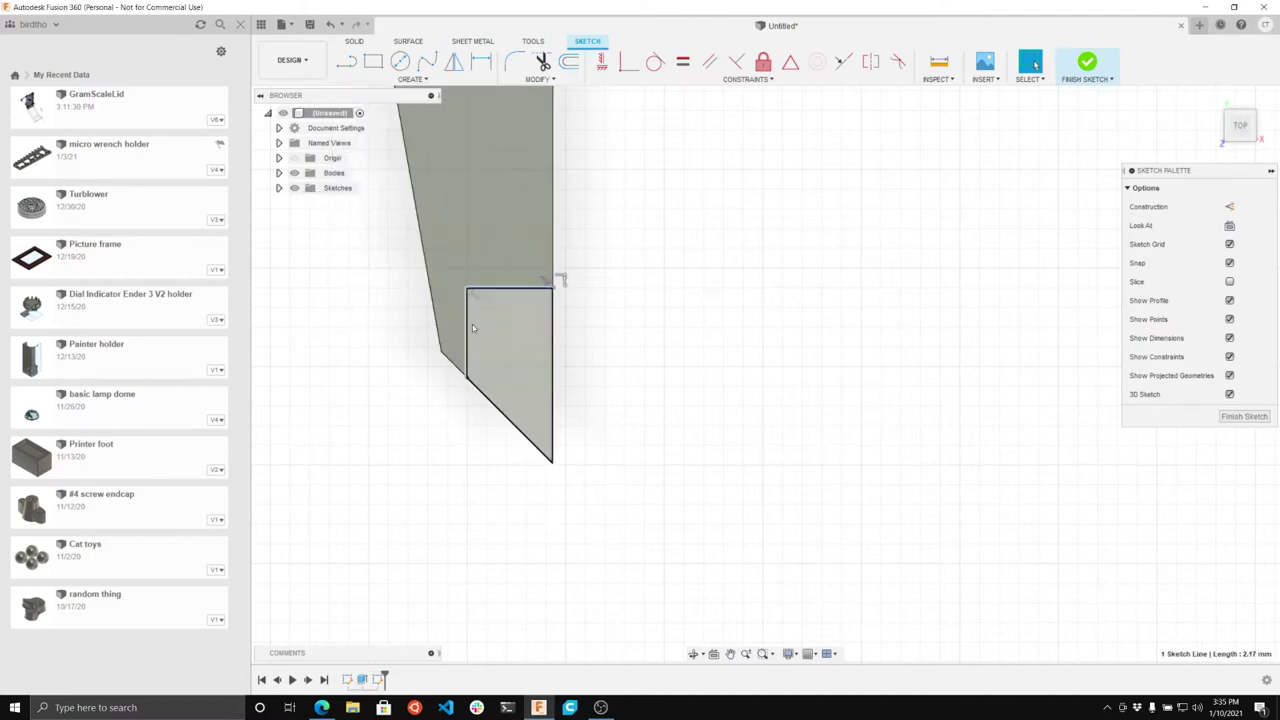
{"action": "left_click", "coordinate": [468, 328], "text": "ctrl"}
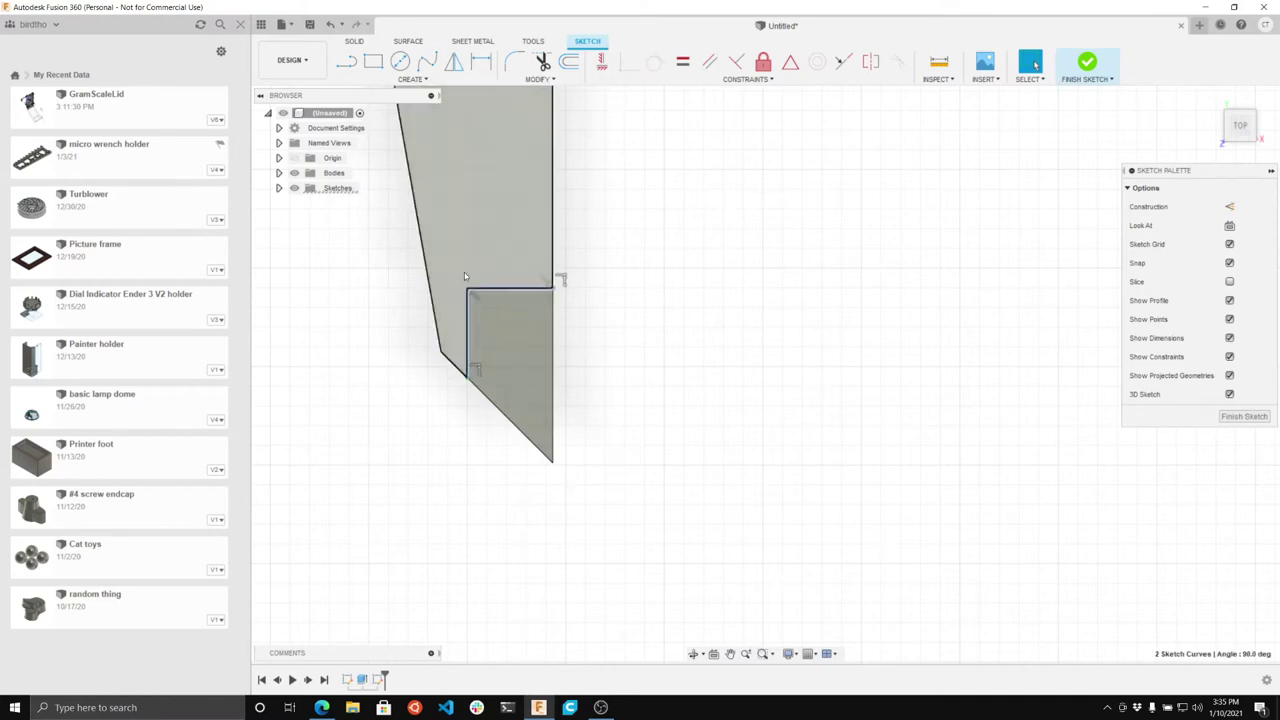
{"action": "left_click", "coordinate": [408, 79]}
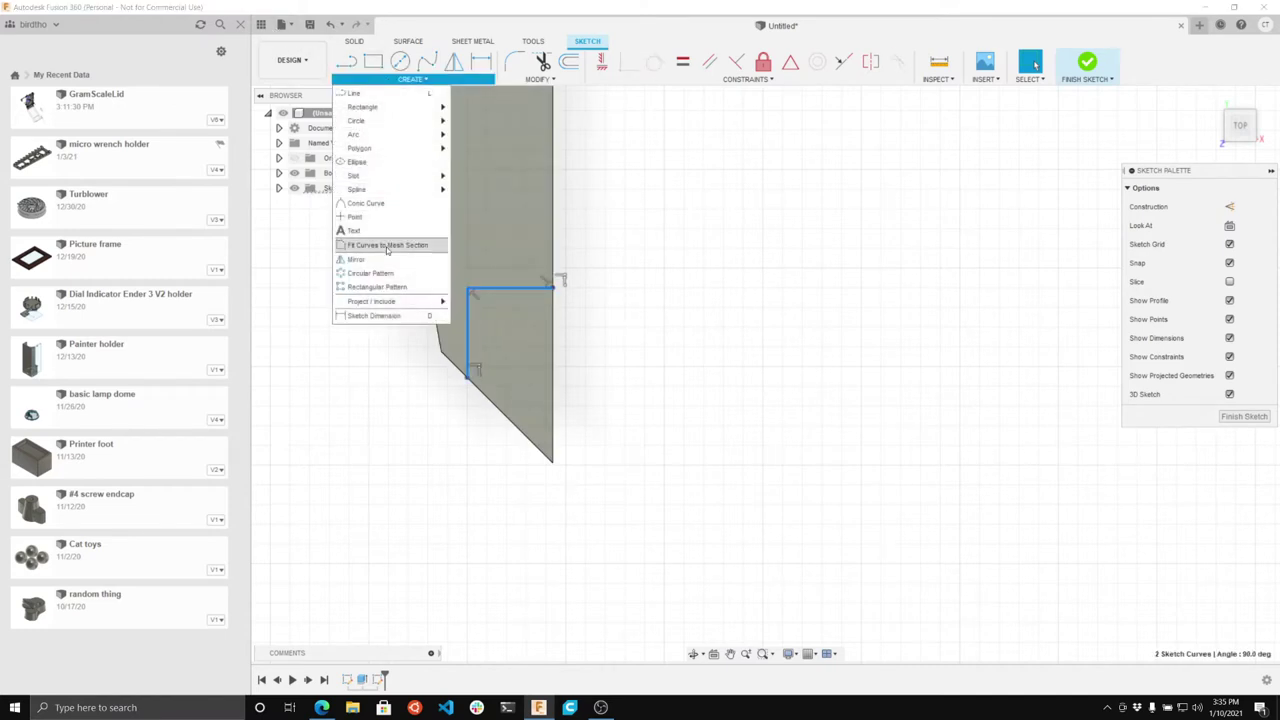
{"action": "mouse_move", "coordinate": [416, 302]}
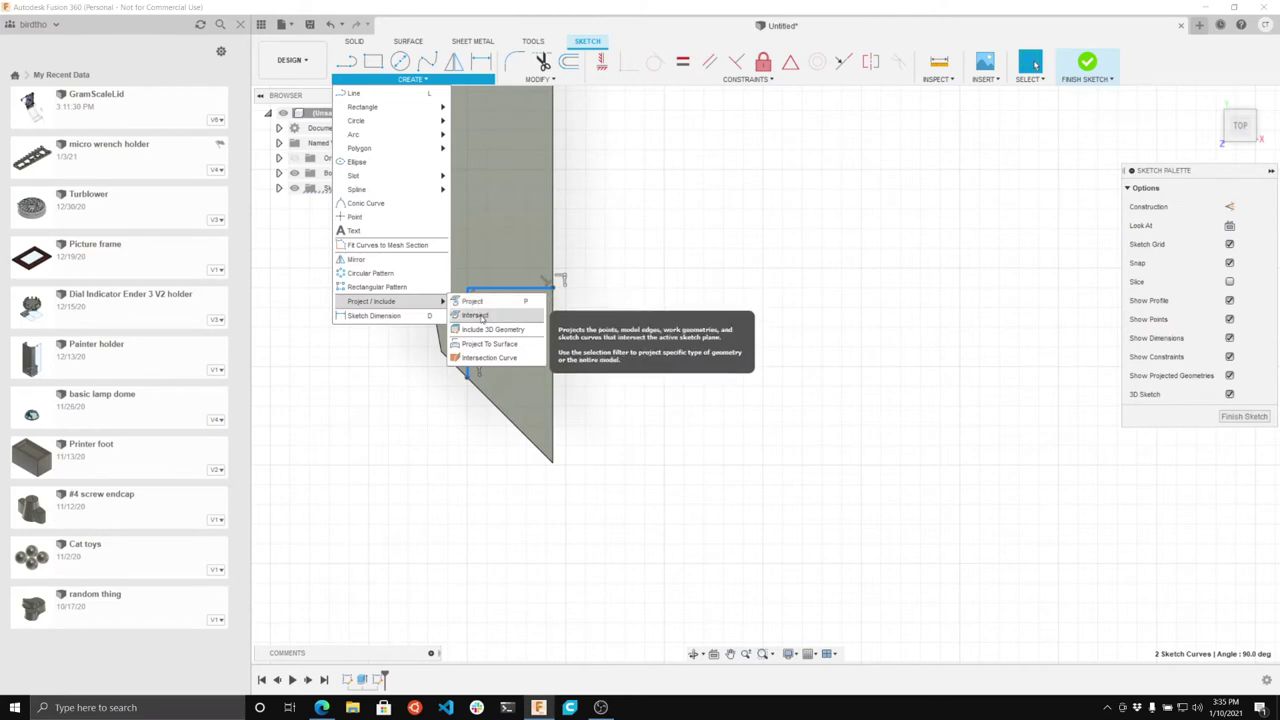
{"action": "left_click", "coordinate": [476, 315]}
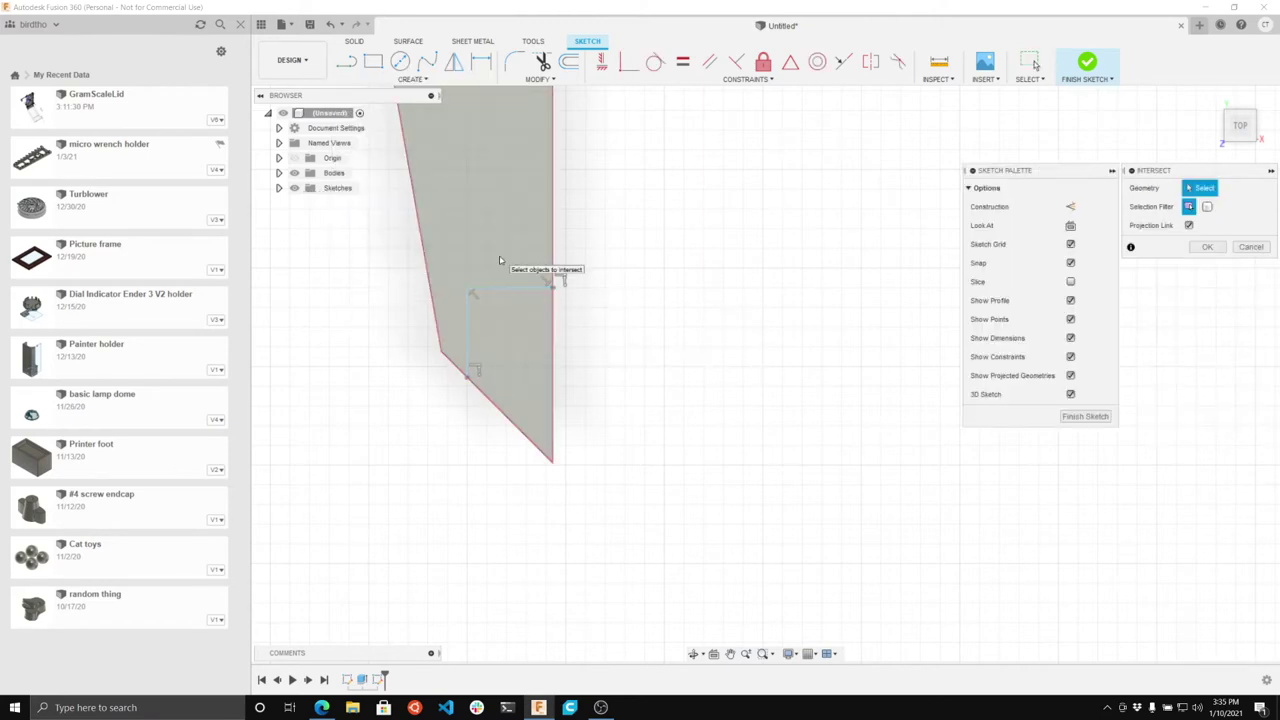
{"action": "left_click", "coordinate": [500, 260]}
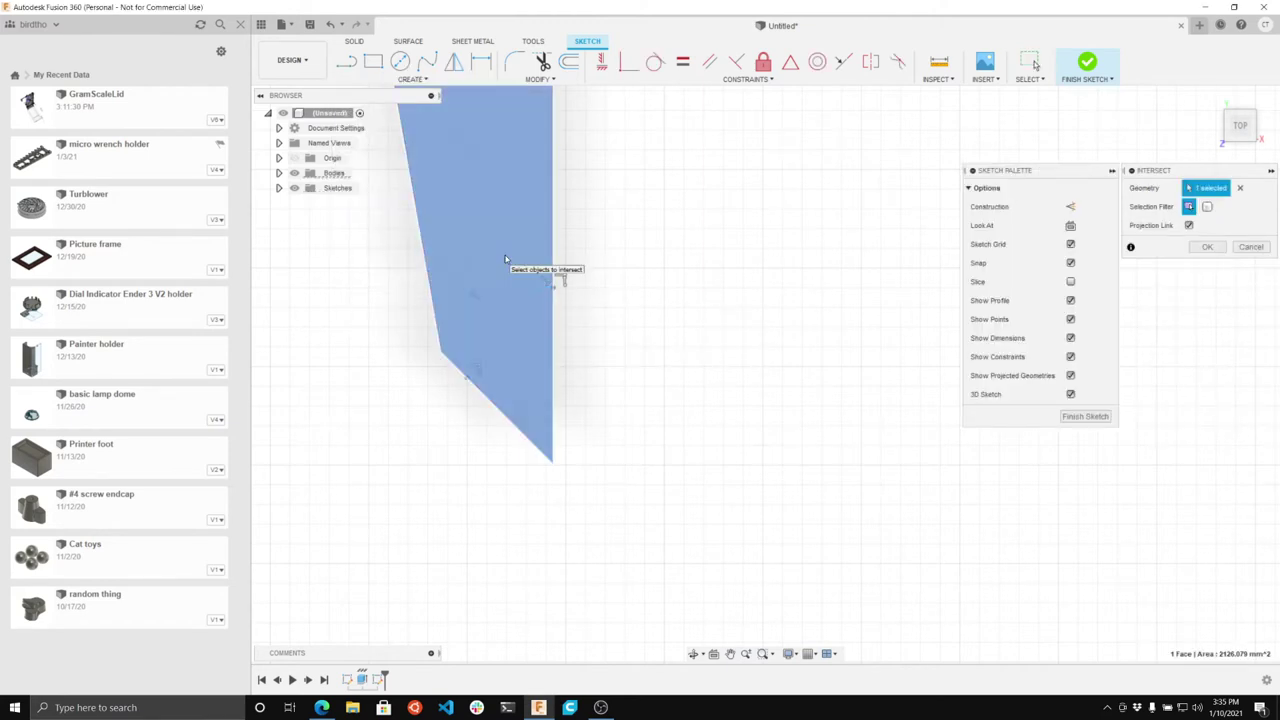
{"action": "left_click", "coordinate": [1207, 248]}
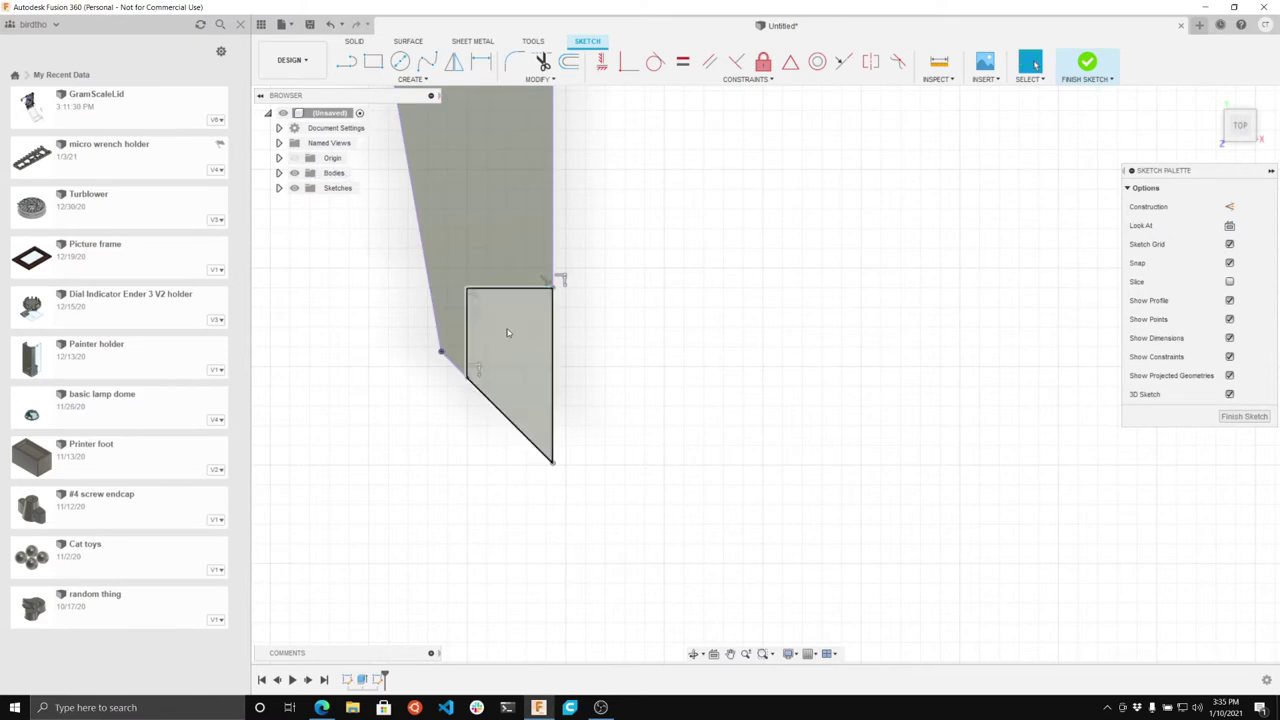
Step: Project the body's upper face into the current sketch with the projection link on
{"action": "left_click", "coordinate": [514, 289]}
{"action": "left_click", "coordinate": [466, 328], "text": "shift"}
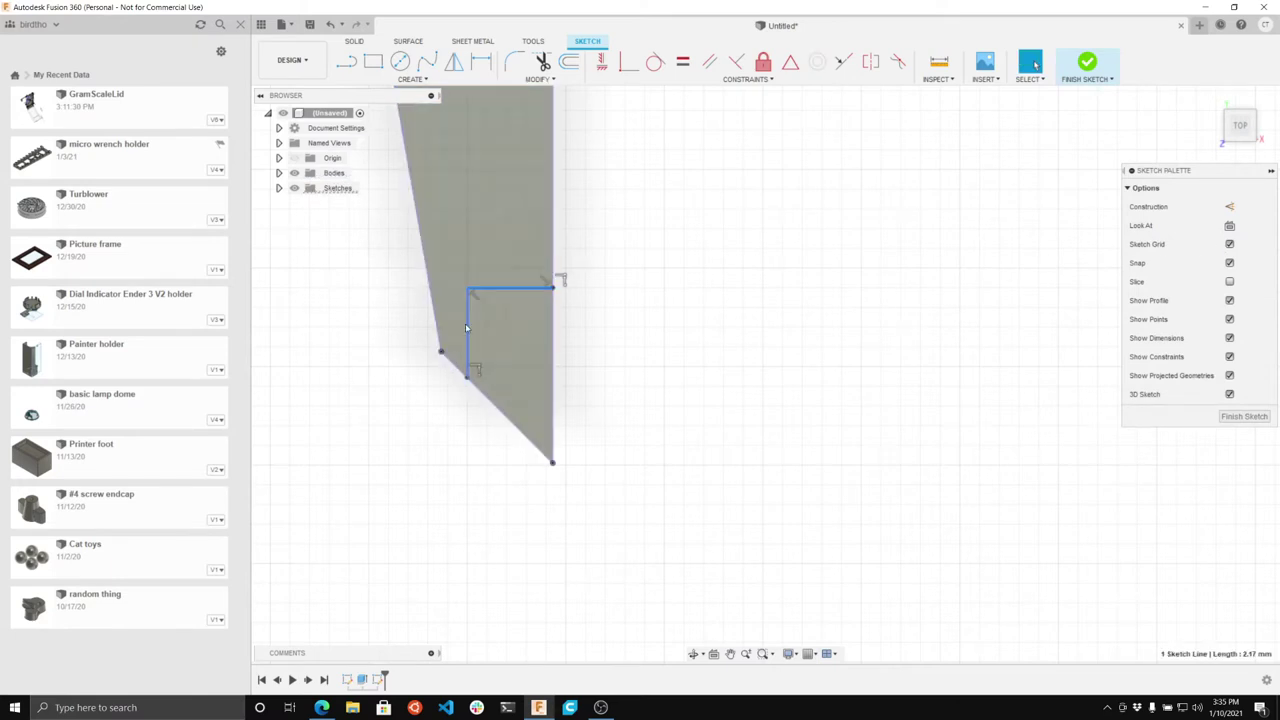
{"action": "left_click", "coordinate": [411, 79]}
{"action": "mouse_move", "coordinate": [420, 301]}
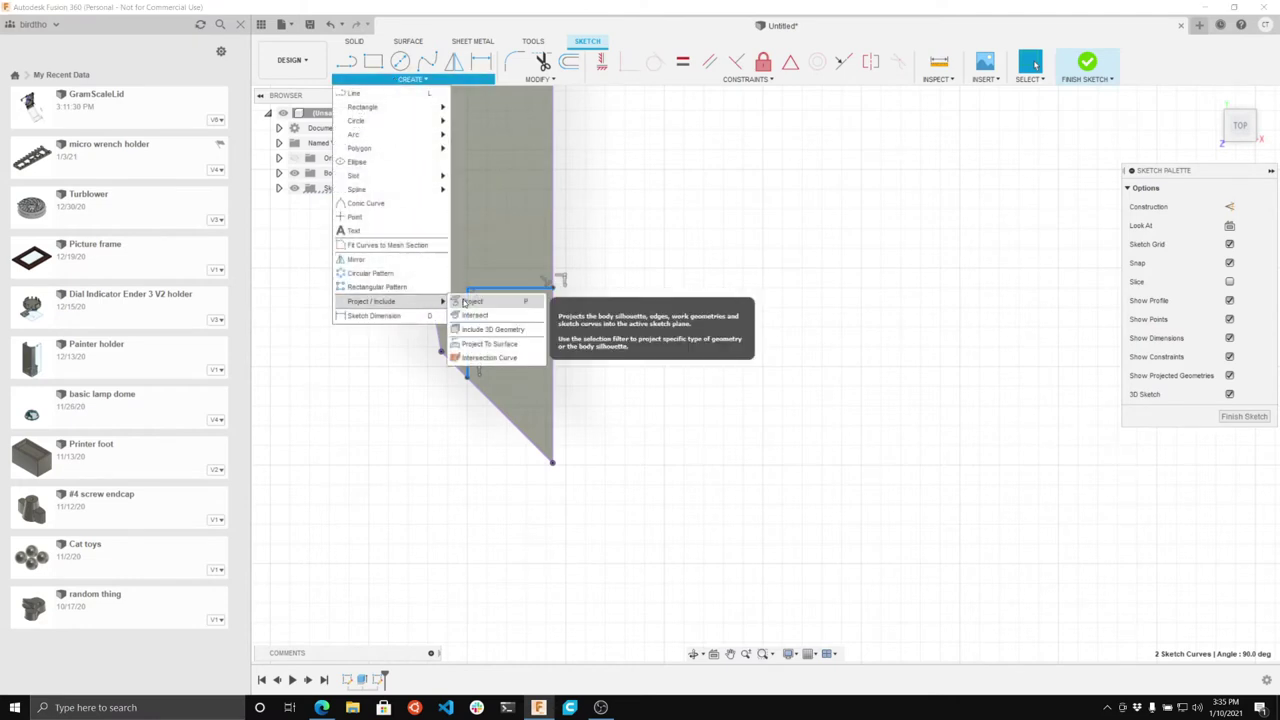
{"action": "left_click", "coordinate": [470, 302]}
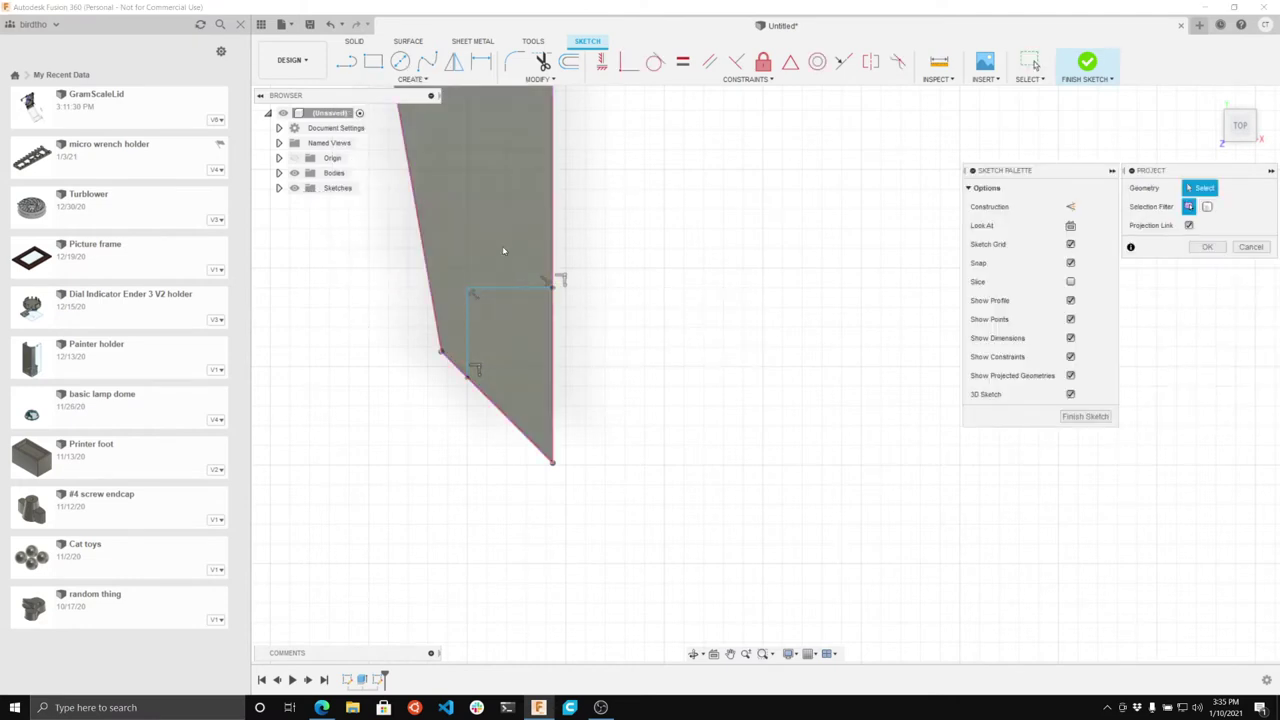
{"action": "left_click", "coordinate": [505, 246]}
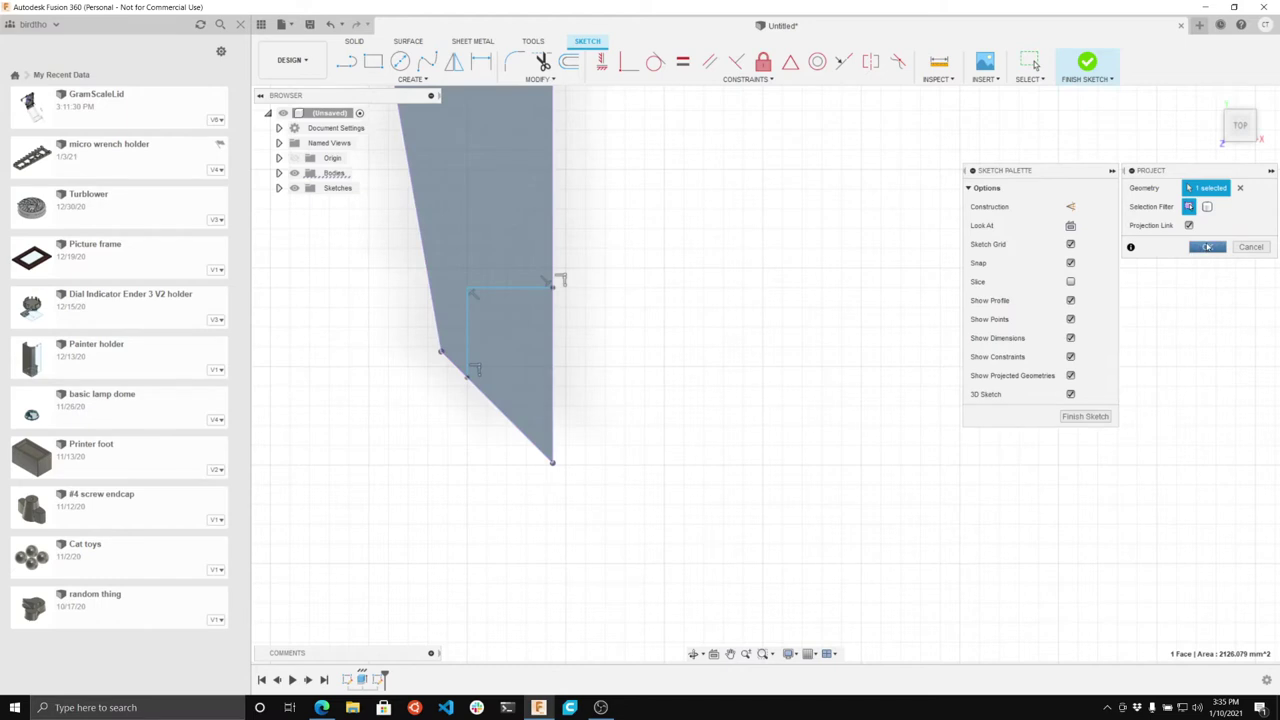
{"action": "left_click", "coordinate": [1207, 247]}
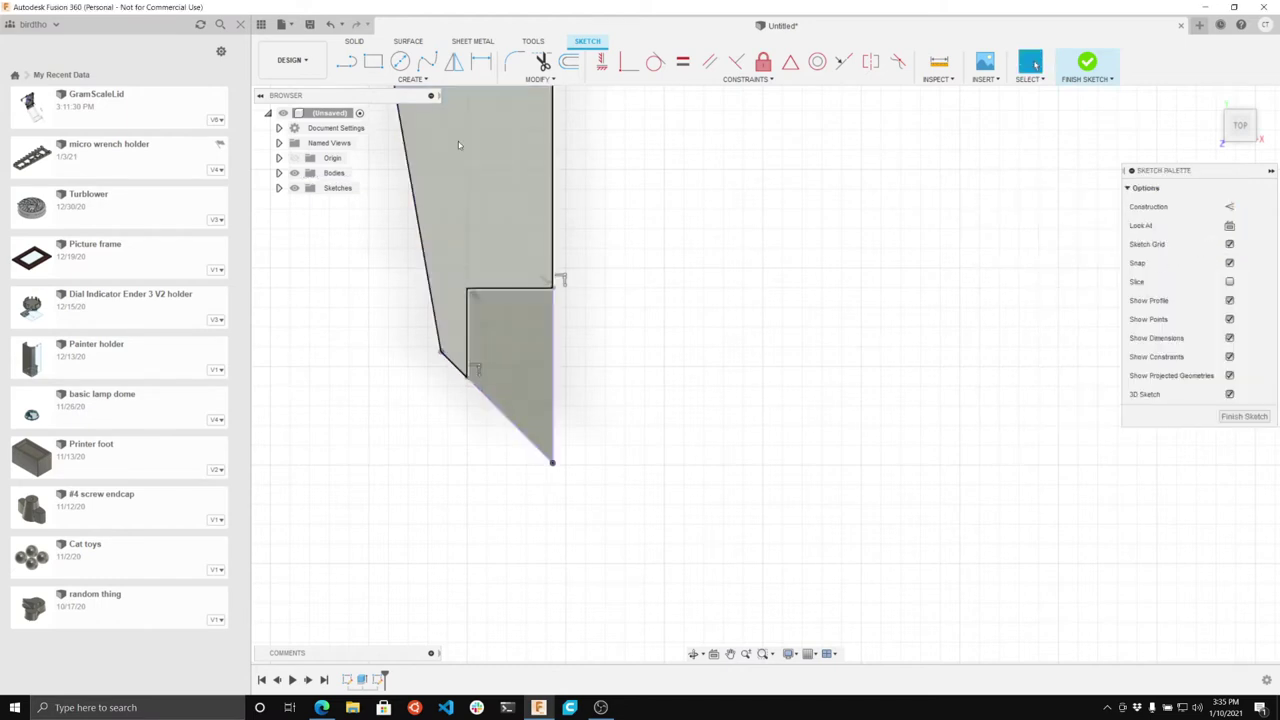
Step: Hide the second sketch and show it again to check which geometry belongs to it
{"action": "left_click", "coordinate": [279, 188]}
{"action": "left_click", "coordinate": [305, 218]}
{"action": "left_click", "coordinate": [322, 219]}
{"action": "left_click", "coordinate": [305, 218]}
Step: Try to delete the horizontal and vertical notch lines at the leg's tip
{"action": "double_click", "coordinate": [531, 290]}
{"action": "right_click", "coordinate": [530, 291]}
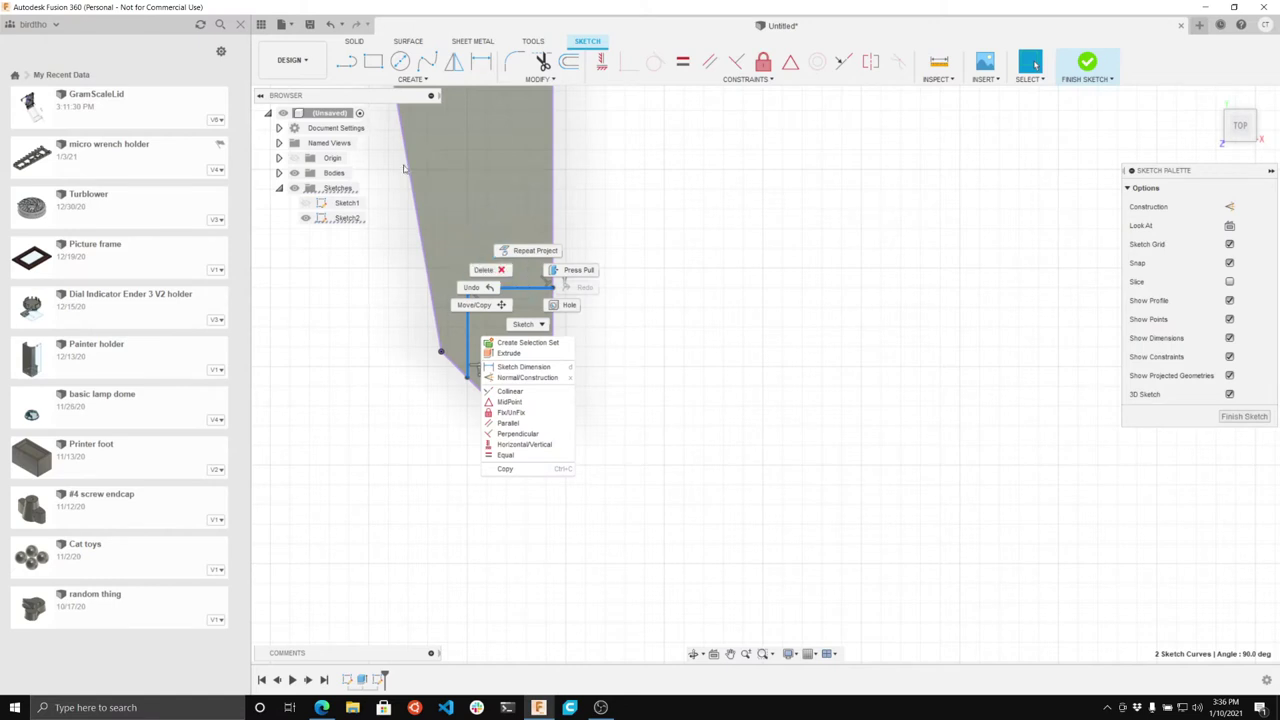
{"action": "left_click", "coordinate": [359, 41]}
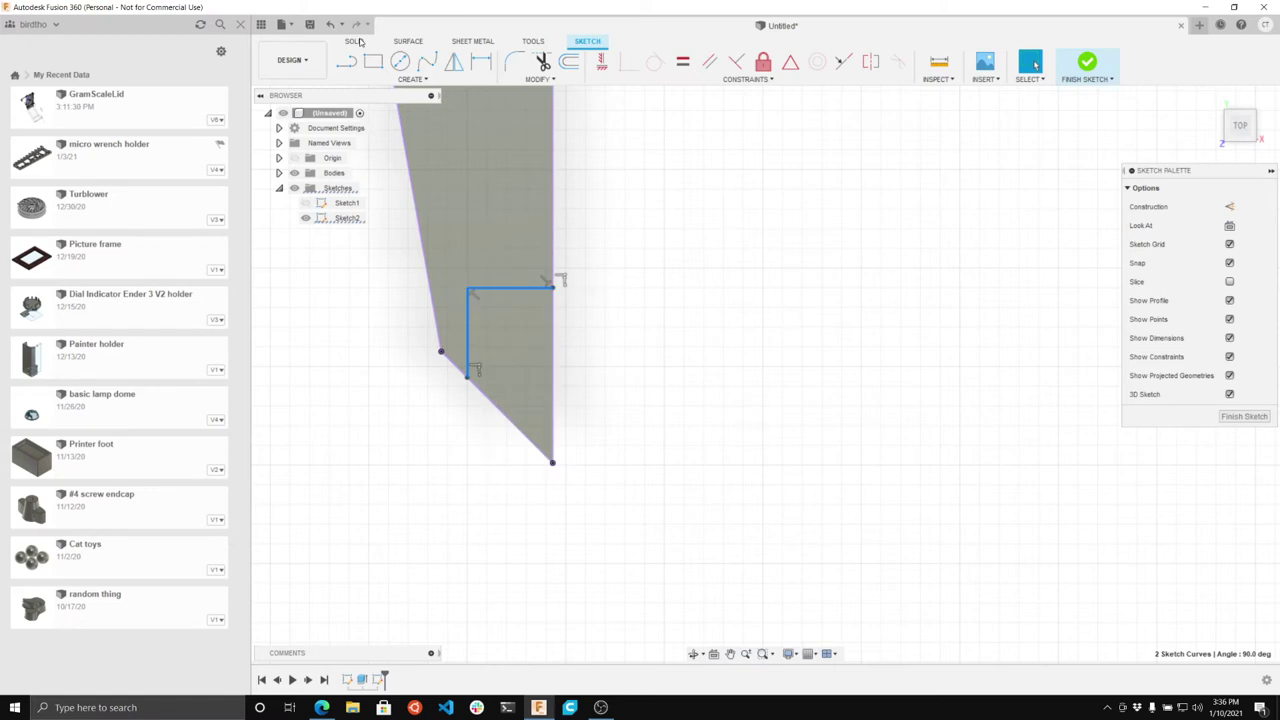
{"action": "key", "text": "Delete"}
Step: Try to project the two notch lines onto the body's upper face with Project to Surface, using the Closest Point type and projection link
{"action": "left_click", "coordinate": [412, 80]}
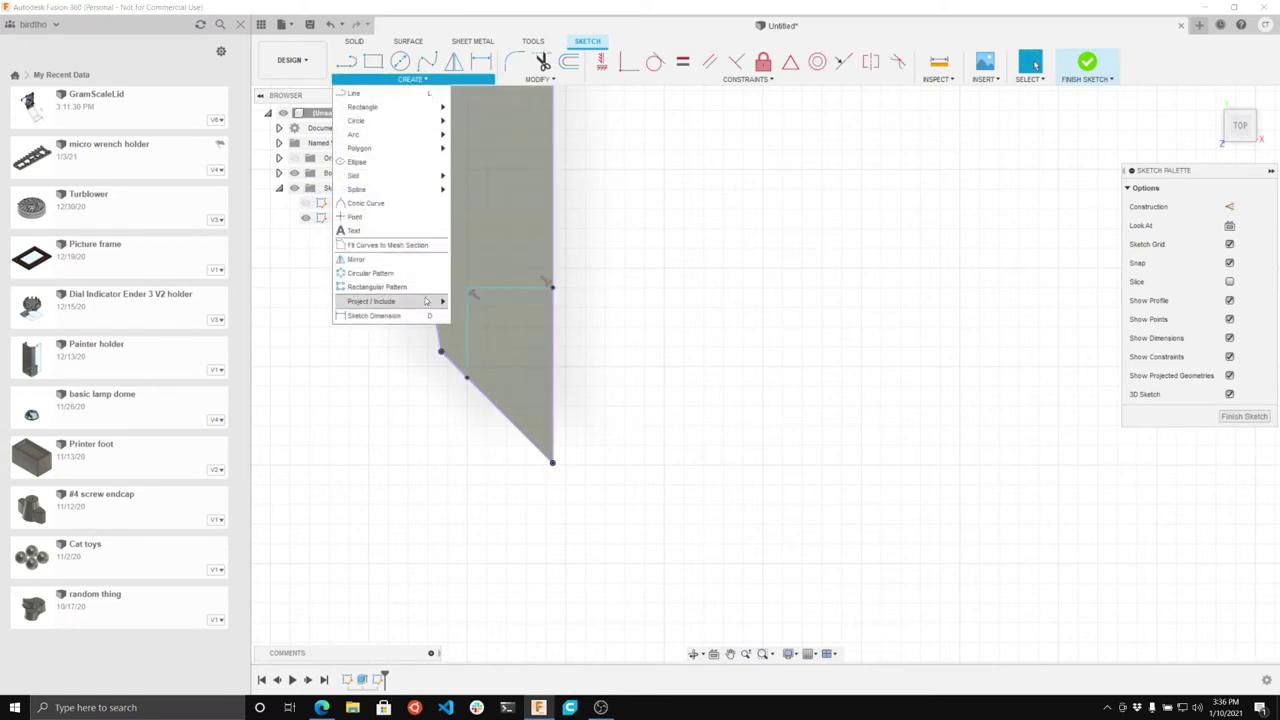
{"action": "mouse_move", "coordinate": [440, 302]}
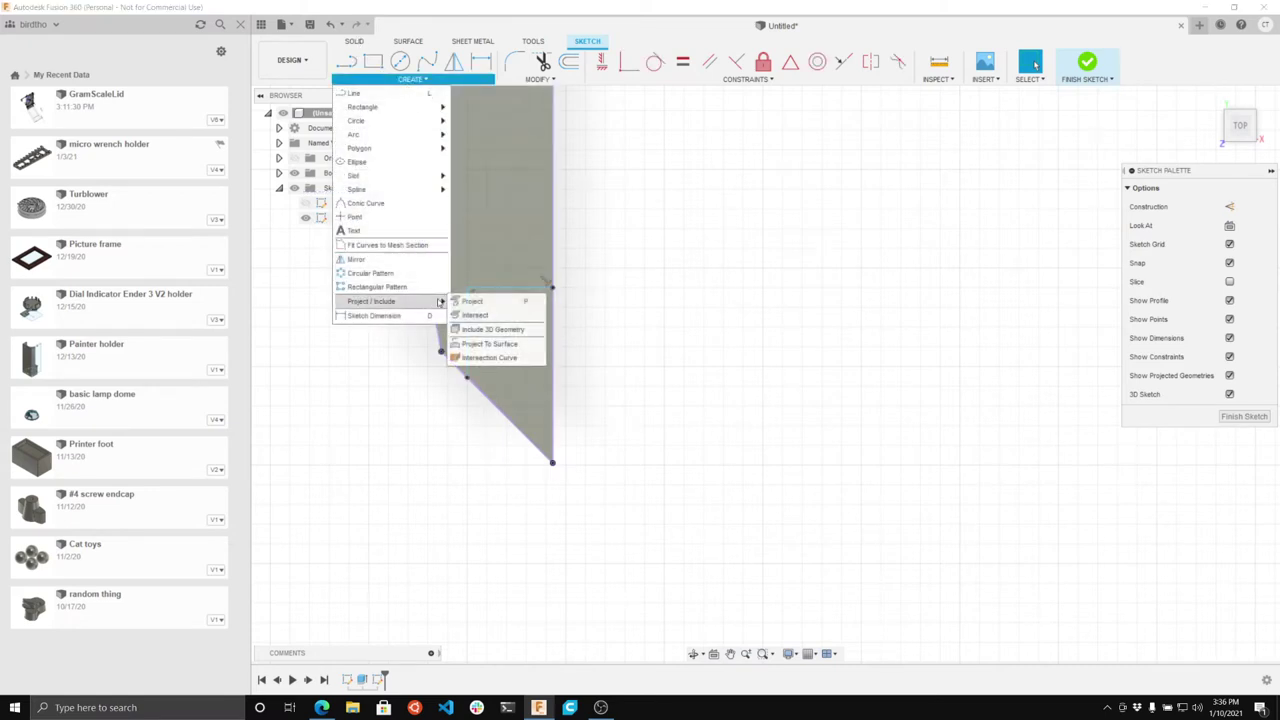
{"action": "left_click", "coordinate": [475, 346]}
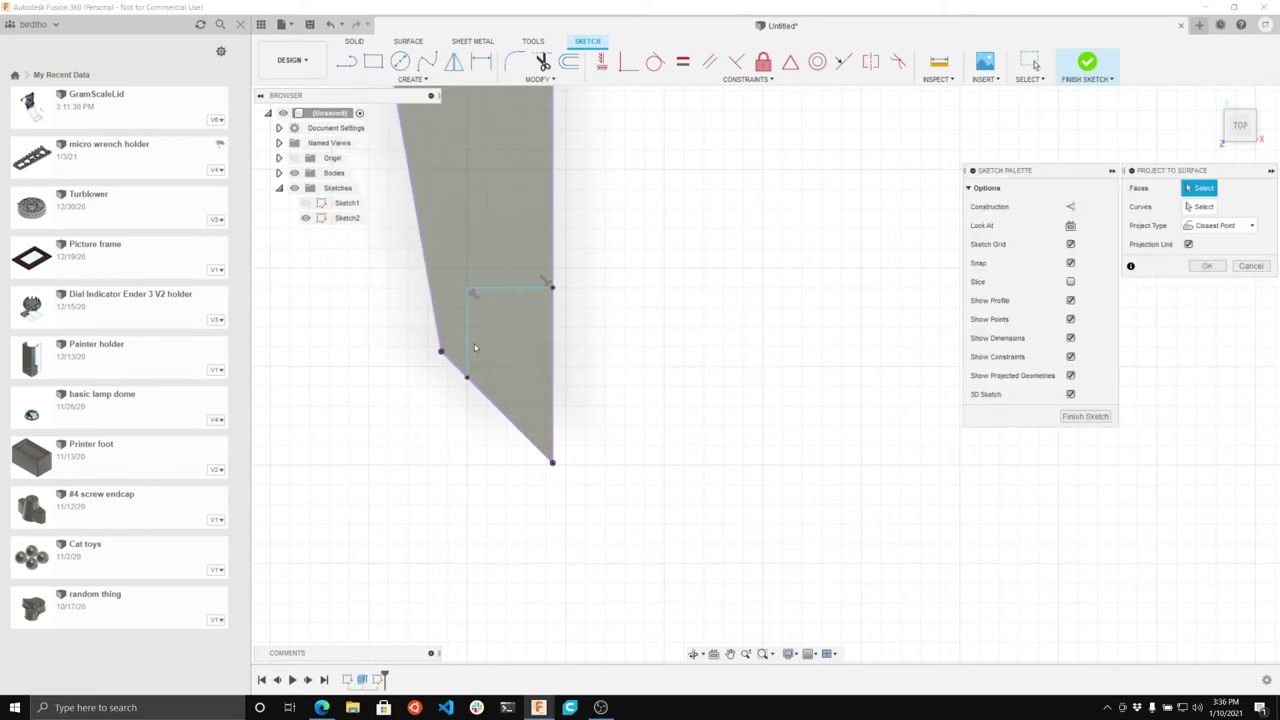
{"action": "left_click", "coordinate": [479, 249]}
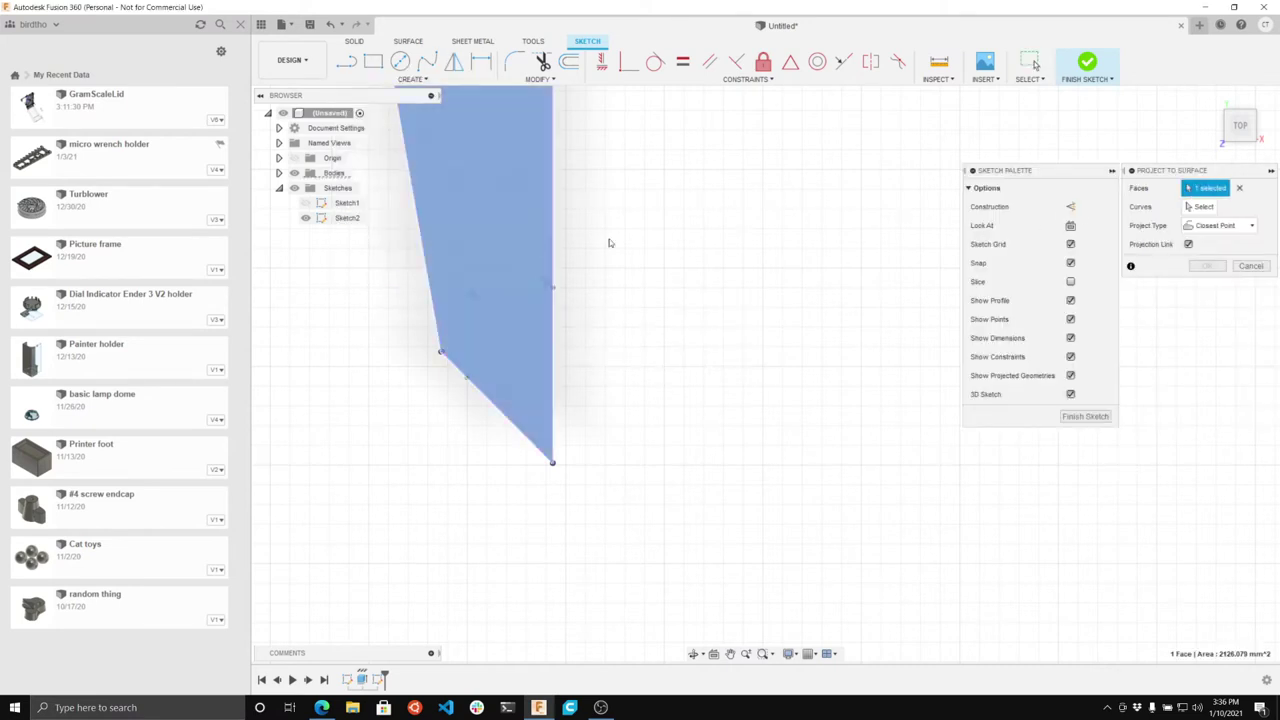
{"action": "left_click", "coordinate": [494, 290]}
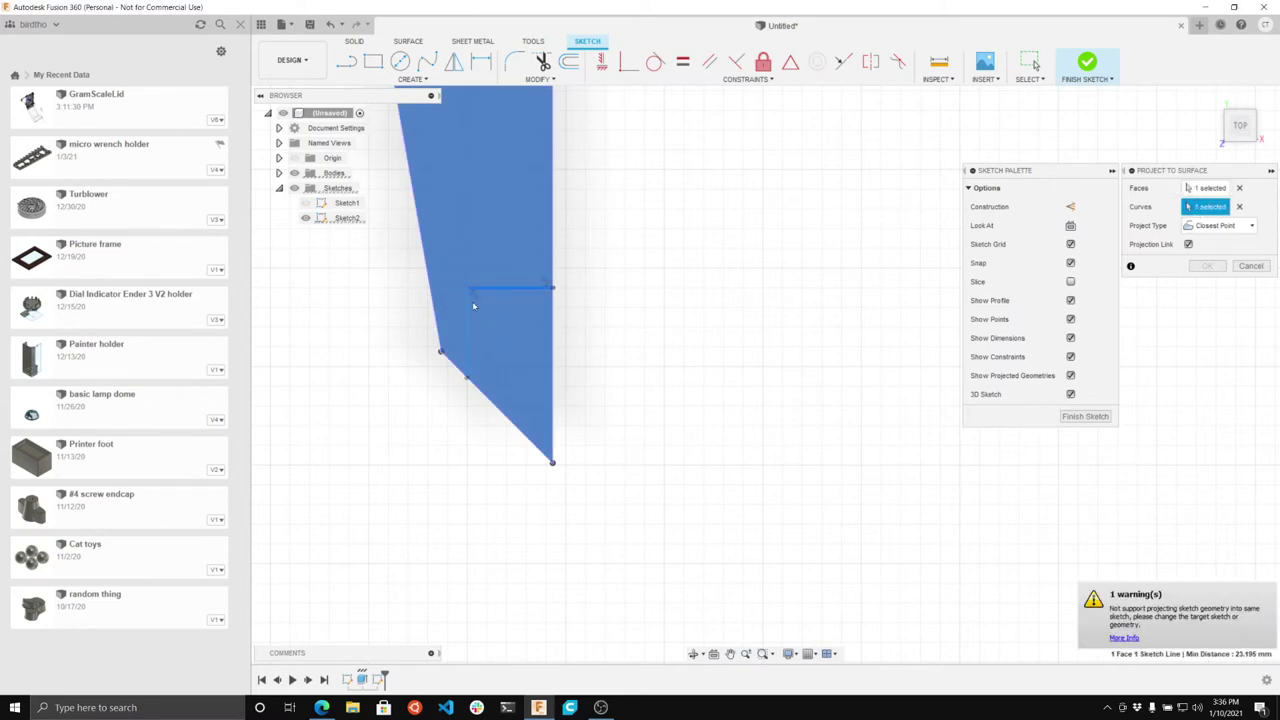
{"action": "left_click", "coordinate": [467, 328]}
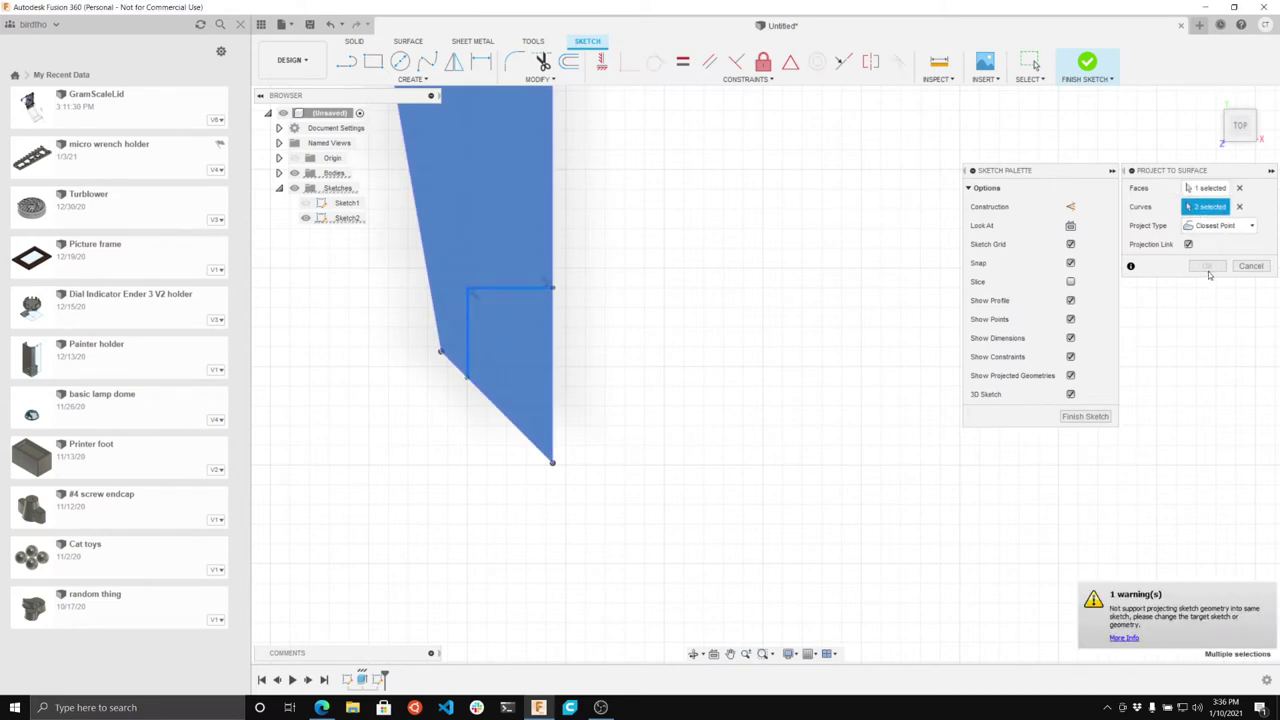
{"action": "left_click", "coordinate": [1209, 227]}
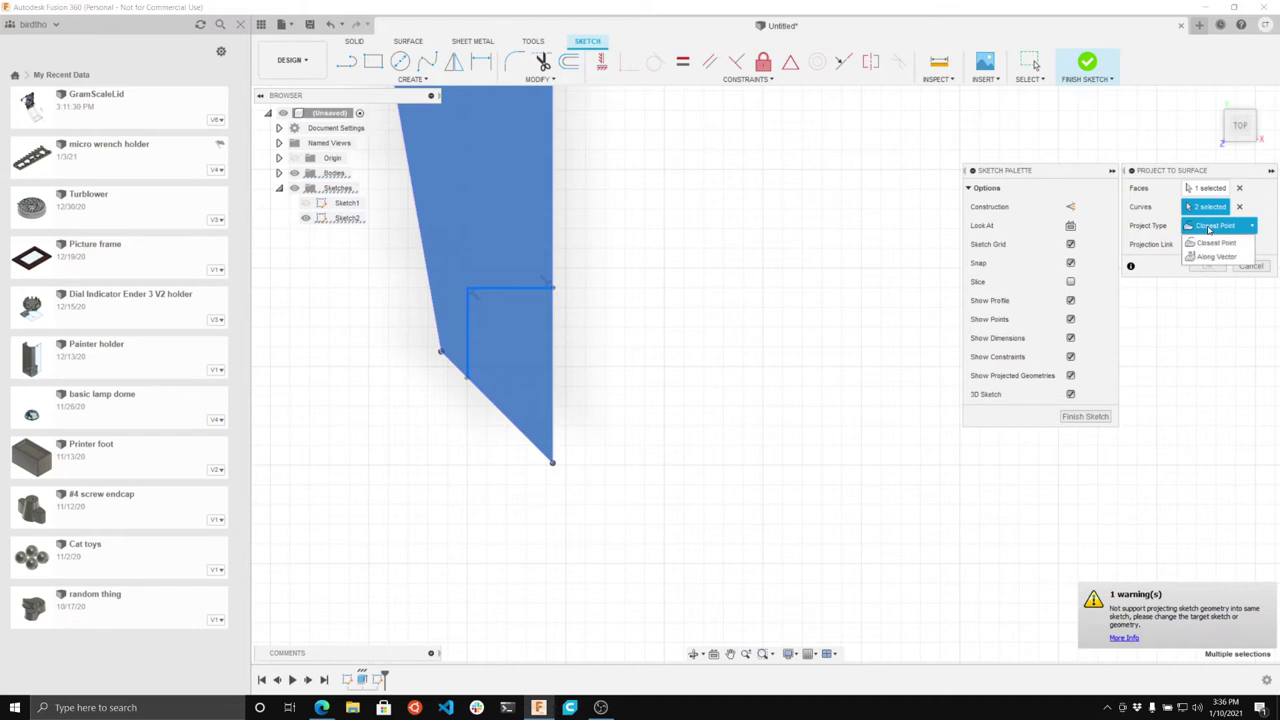
{"action": "left_click", "coordinate": [1209, 228]}
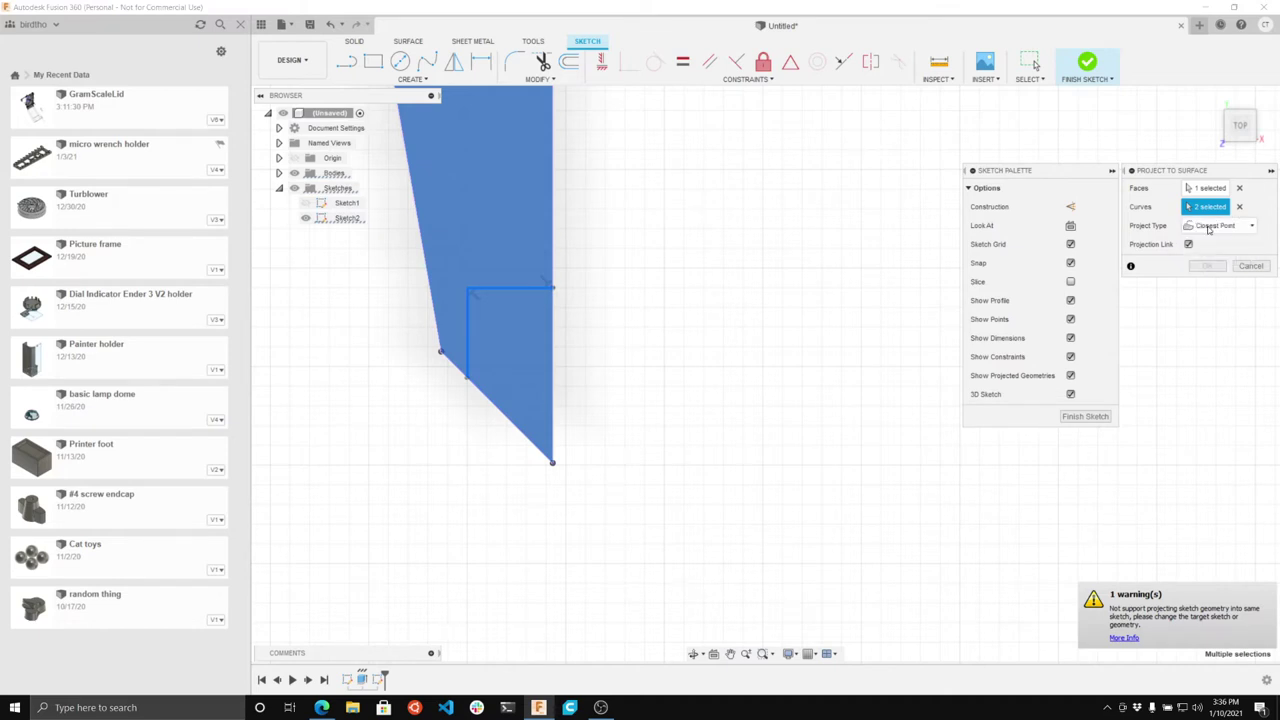
Step: Hide the second sketch and try reselecting the body's overlapping faces as targets for the surface projection of the notch lines
{"action": "left_click", "coordinate": [1239, 188]}
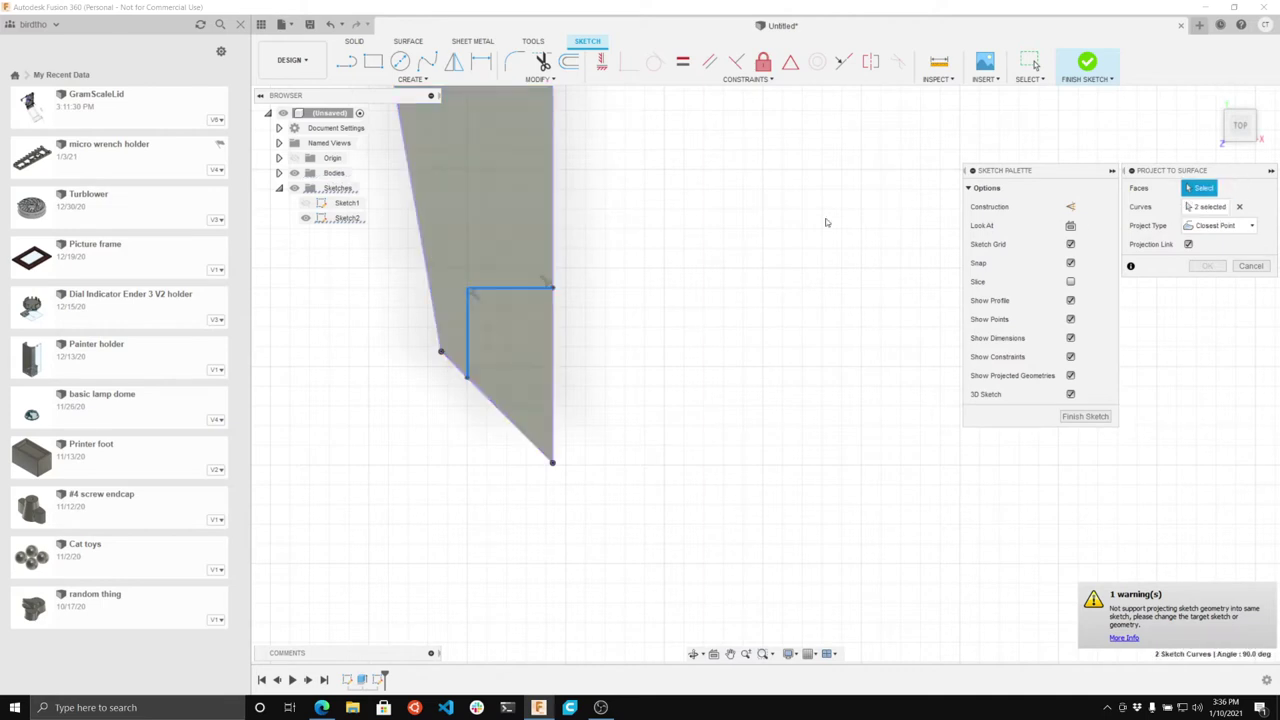
{"action": "left_click", "coordinate": [305, 217]}
{"action": "left_click", "coordinate": [491, 225]}
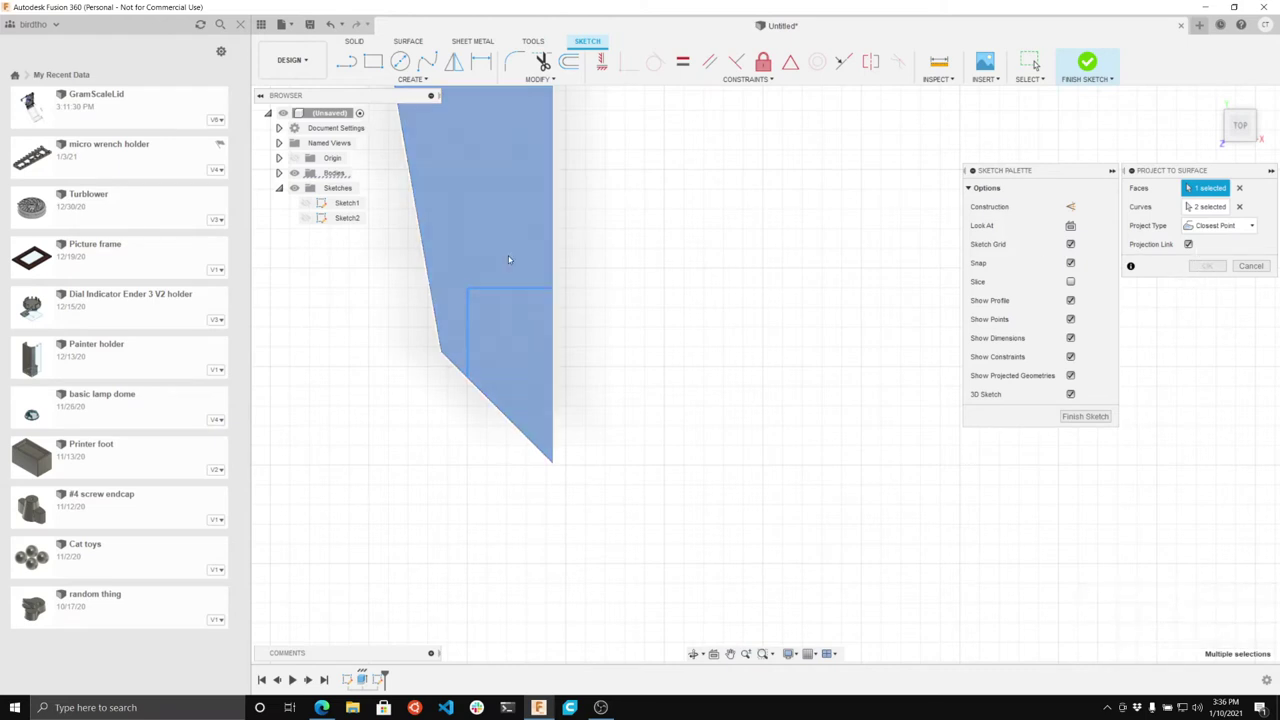
{"action": "left_click", "coordinate": [508, 230]}
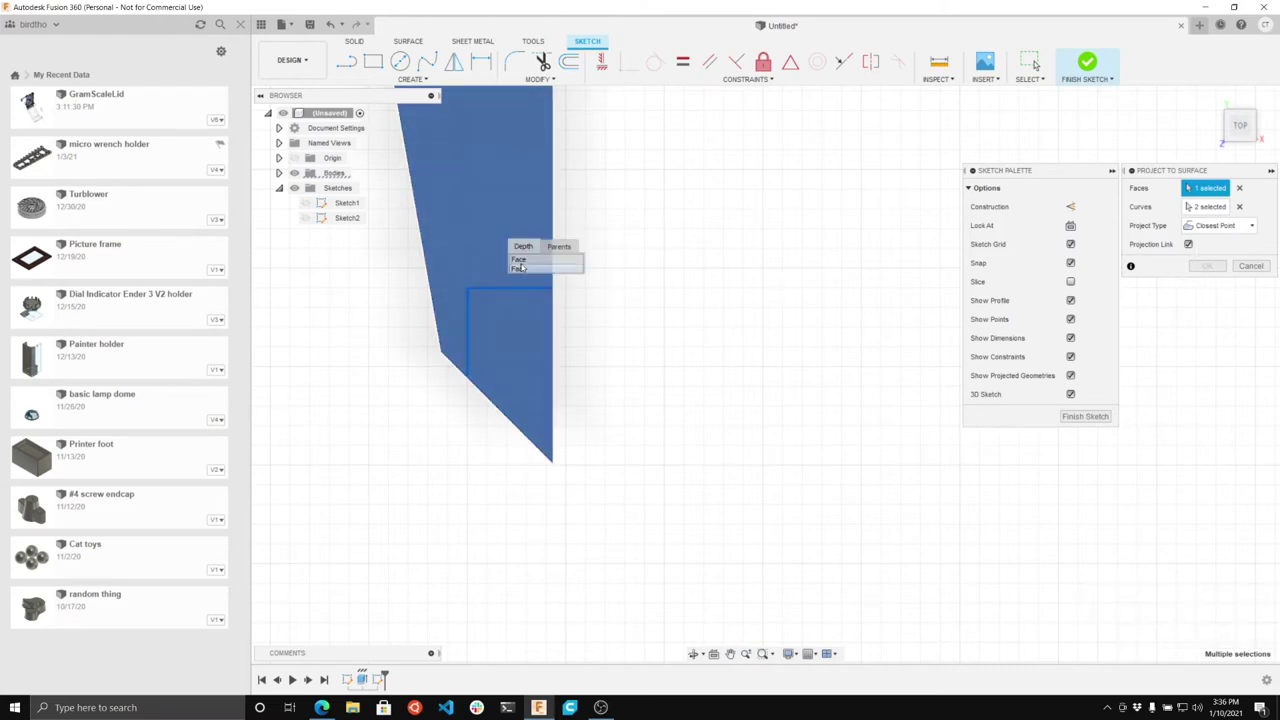
{"action": "left_click", "coordinate": [520, 261]}
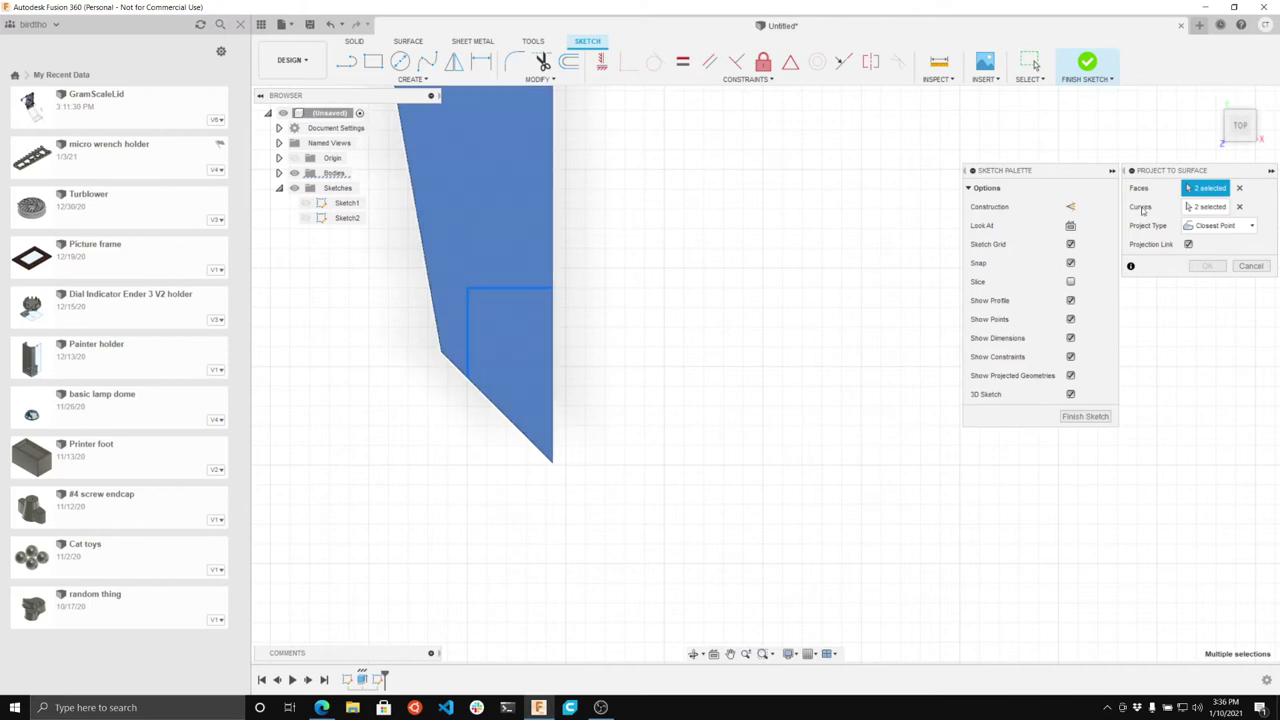
{"action": "left_click", "coordinate": [1239, 188]}
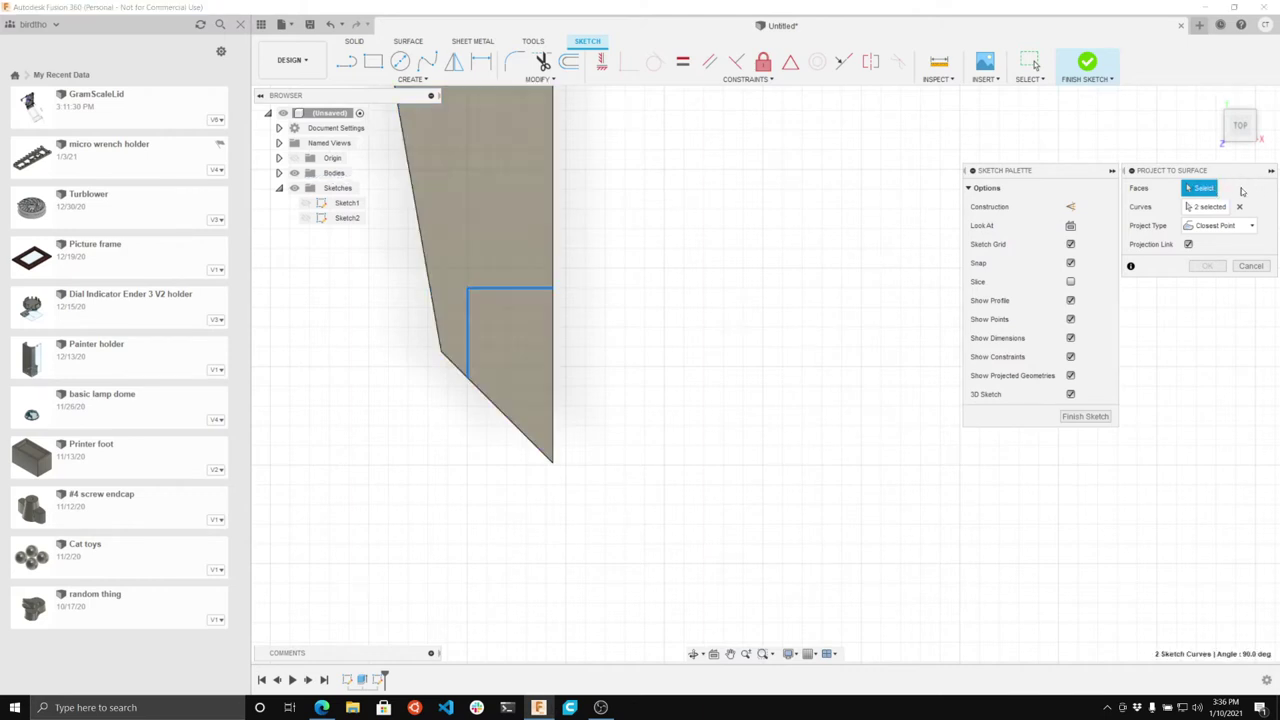
{"action": "left_click", "coordinate": [496, 212]}
{"action": "left_click", "coordinate": [518, 256]}
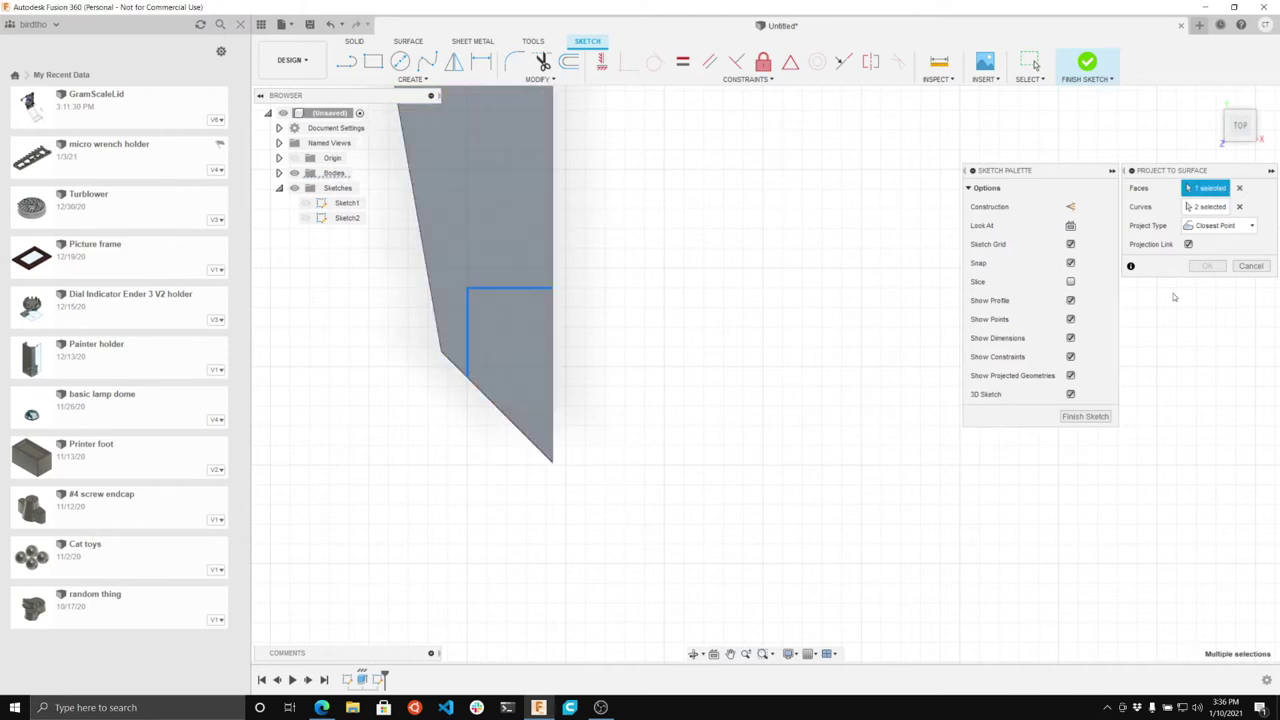
{"action": "left_click", "coordinate": [1239, 188]}
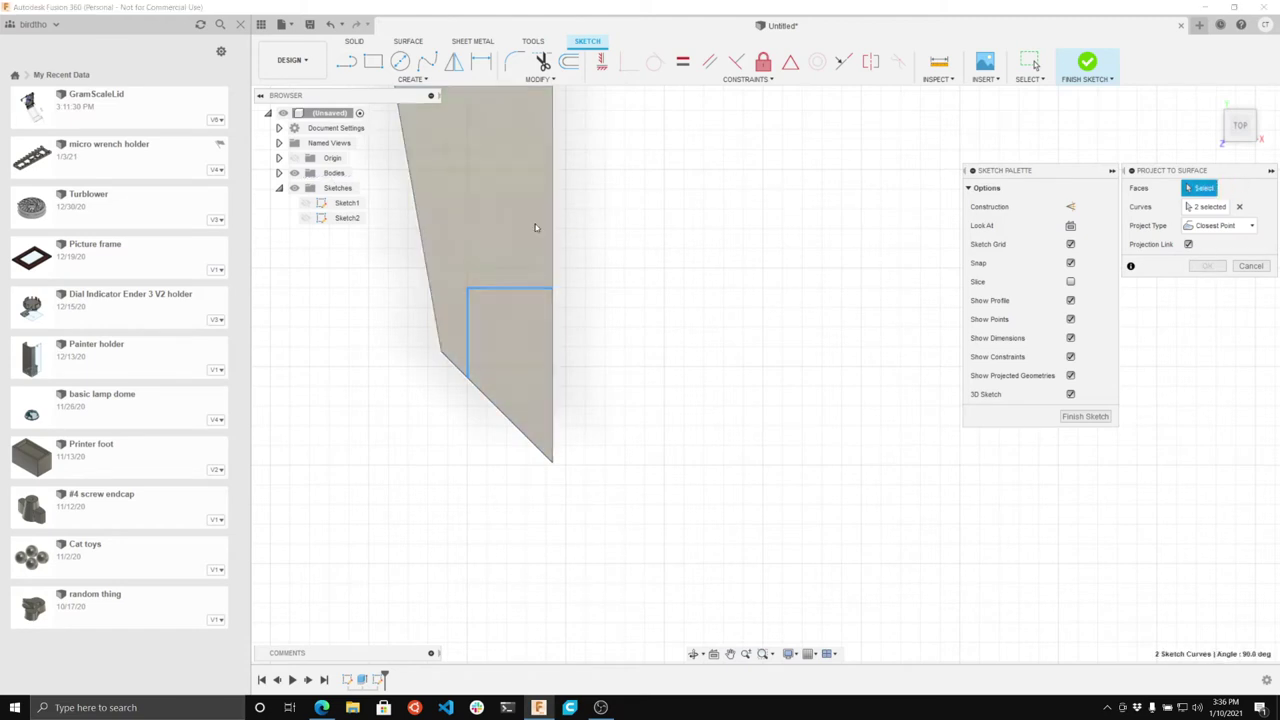
{"action": "left_click", "coordinate": [522, 228]}
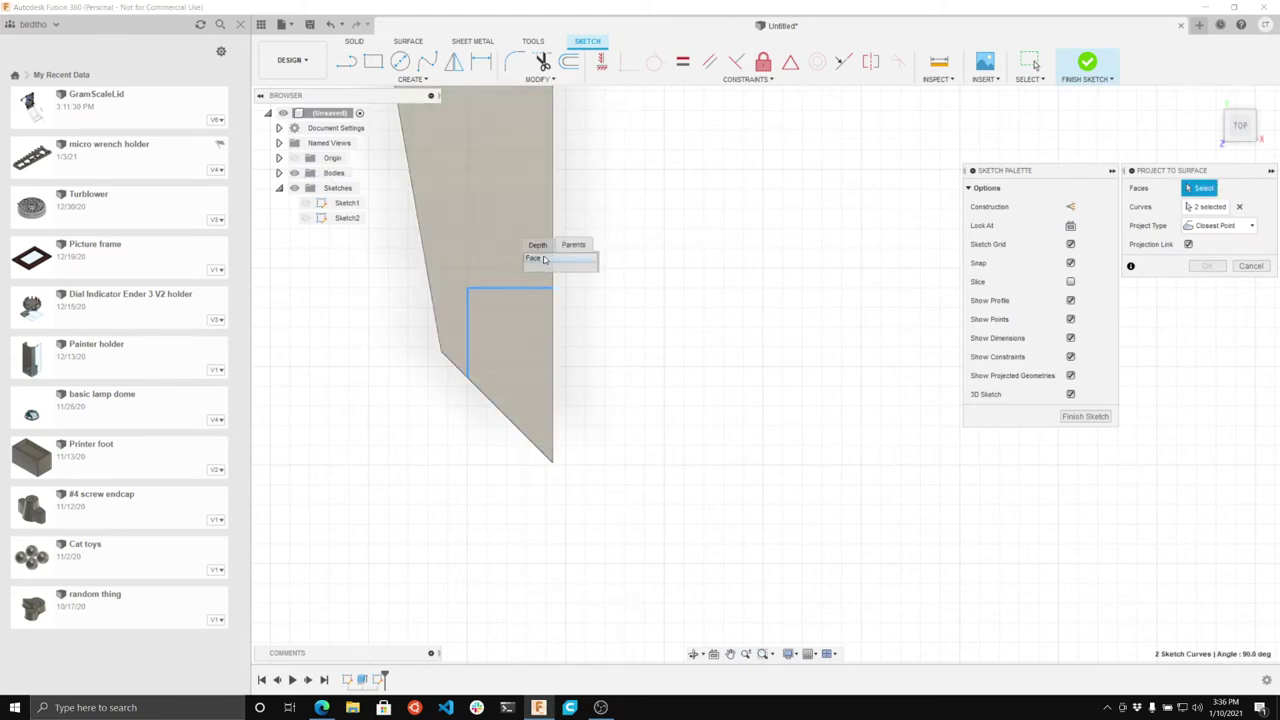
{"action": "left_click", "coordinate": [548, 256]}
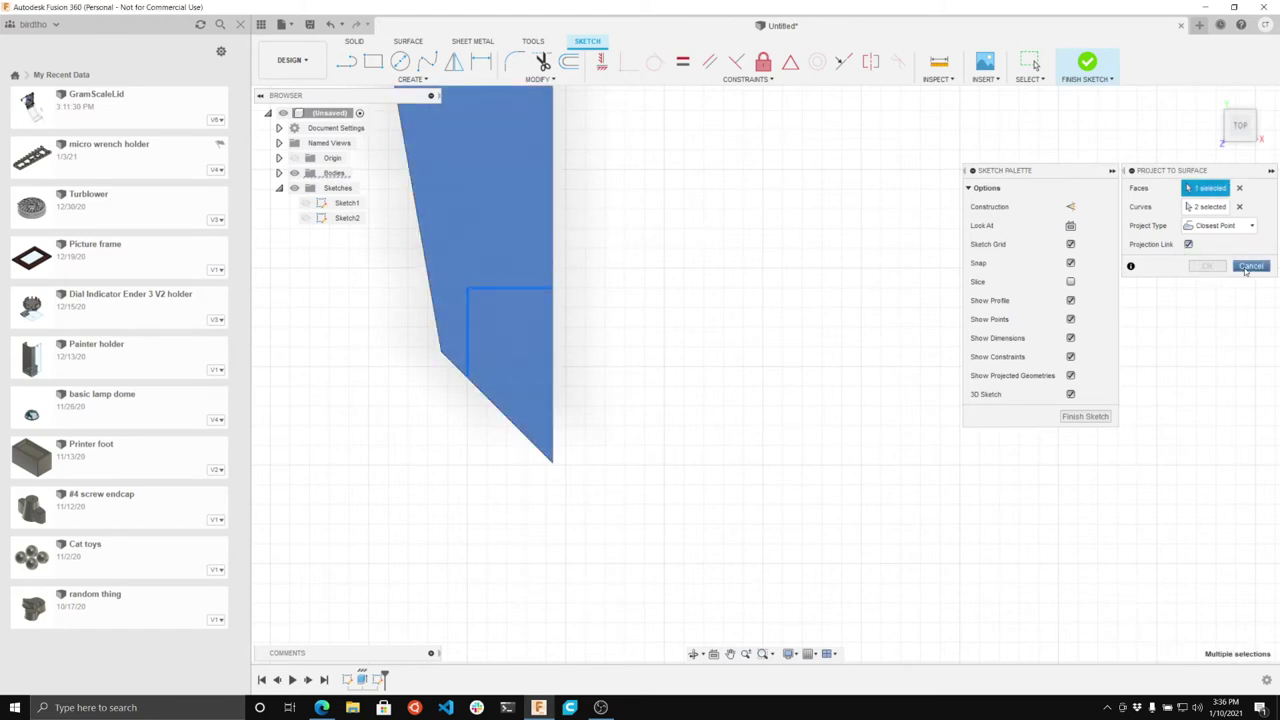
{"action": "left_click", "coordinate": [1251, 266]}
Step: Try to set up a one-sided Draft using the body's upper face as the pull direction
{"action": "left_click", "coordinate": [518, 316]}
{"action": "left_click", "coordinate": [410, 80]}
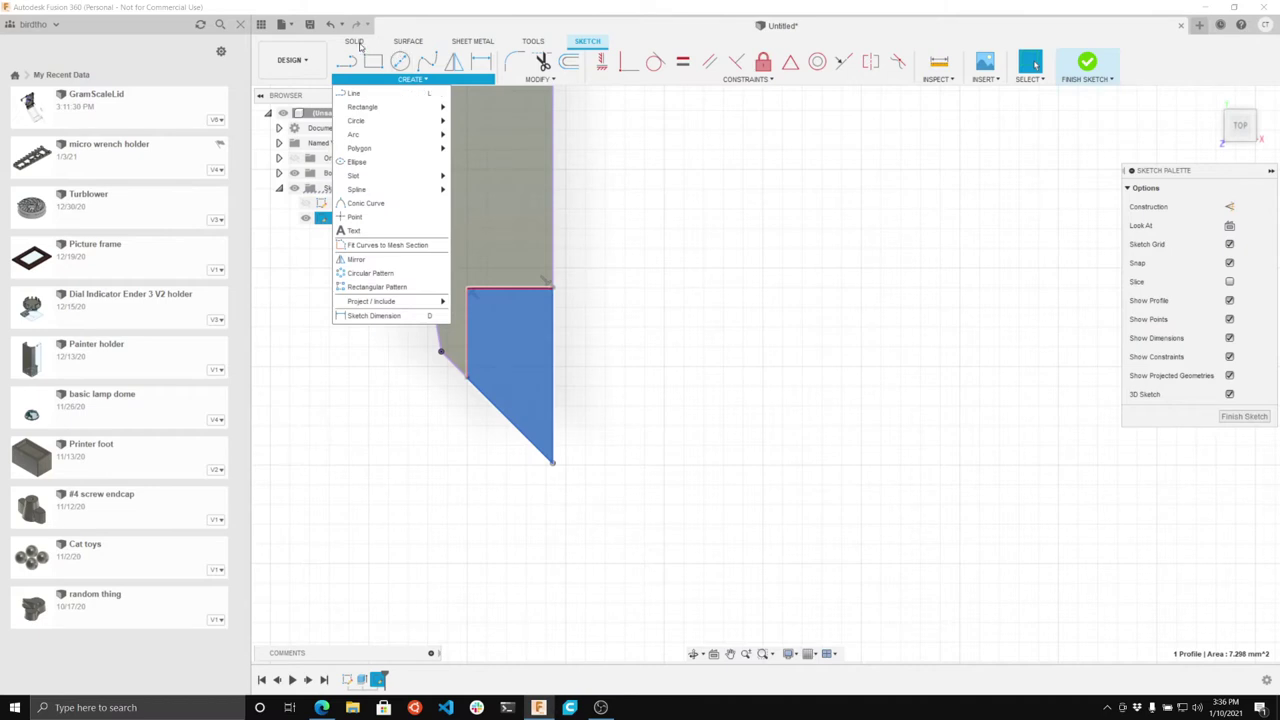
{"action": "left_click", "coordinate": [357, 42]}
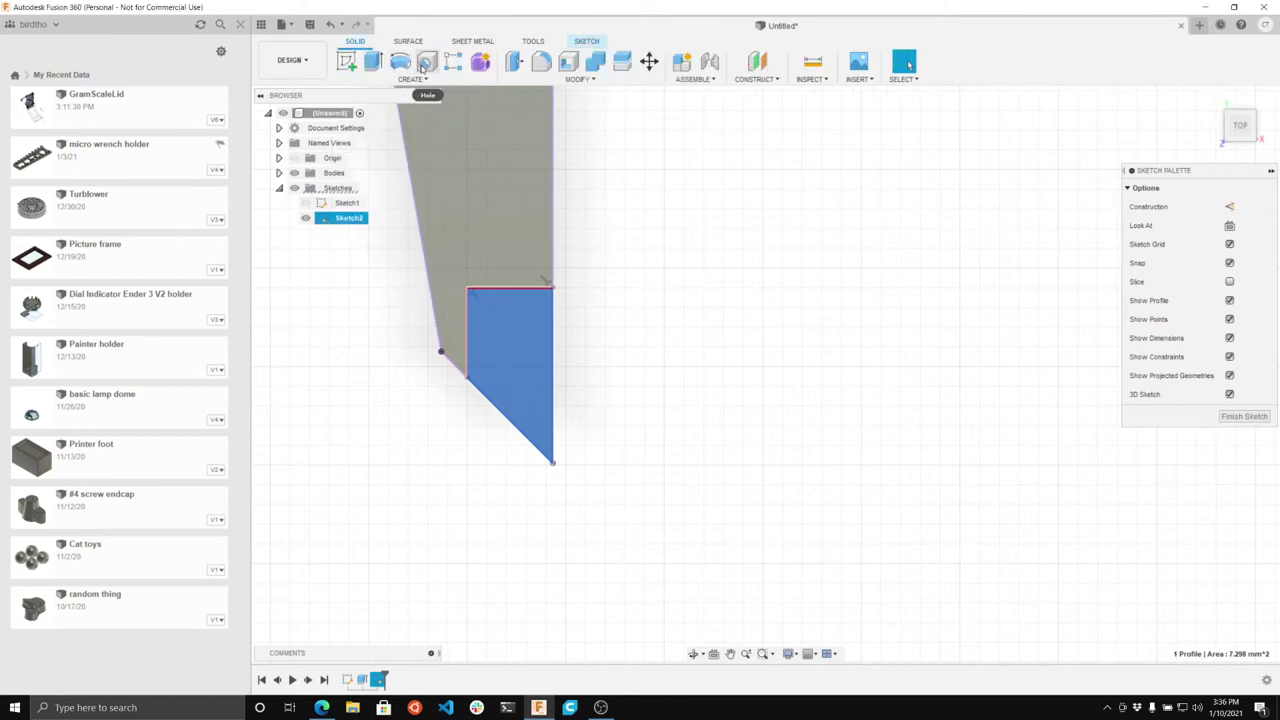
{"action": "left_click", "coordinate": [580, 79]}
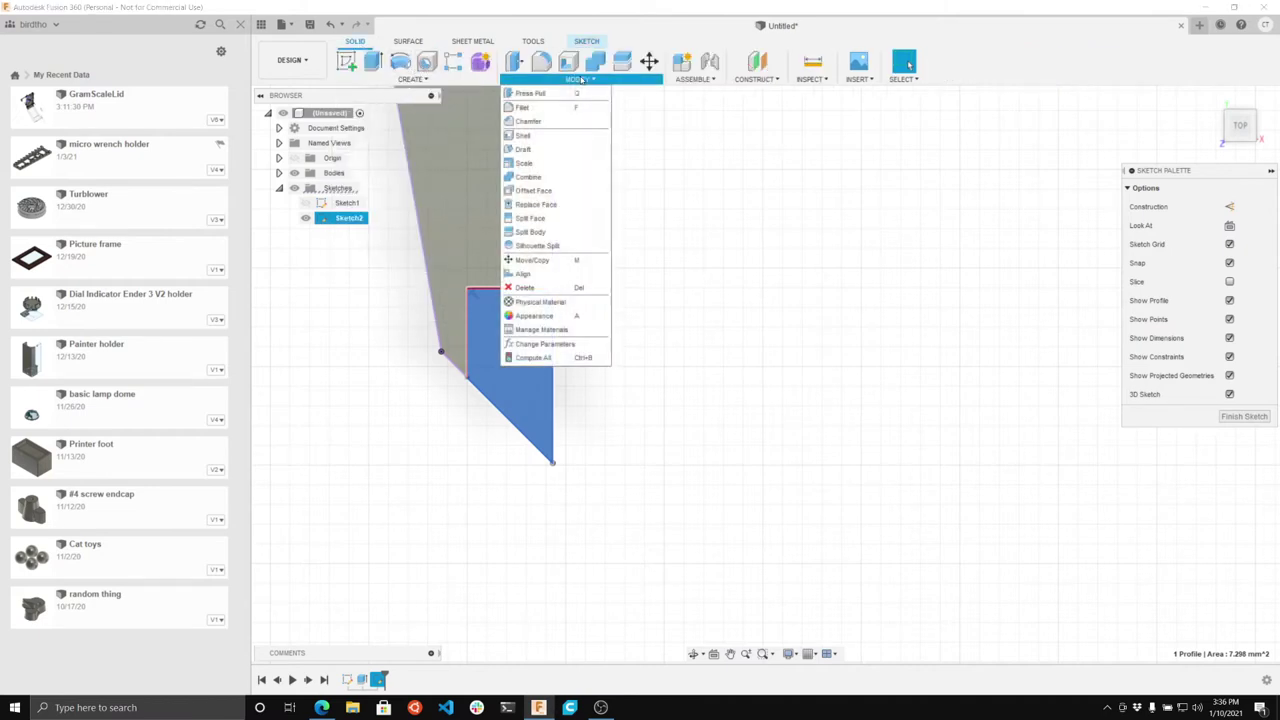
{"action": "left_click", "coordinate": [545, 149]}
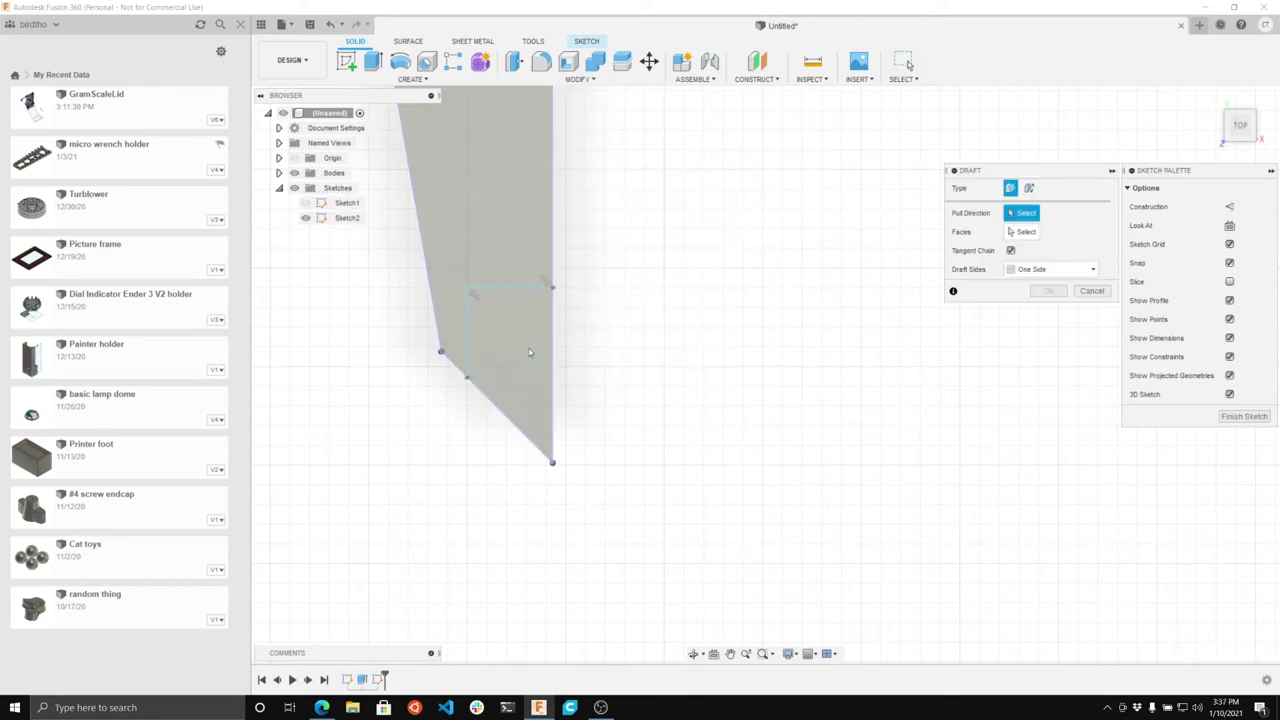
{"action": "left_click", "coordinate": [1012, 232]}
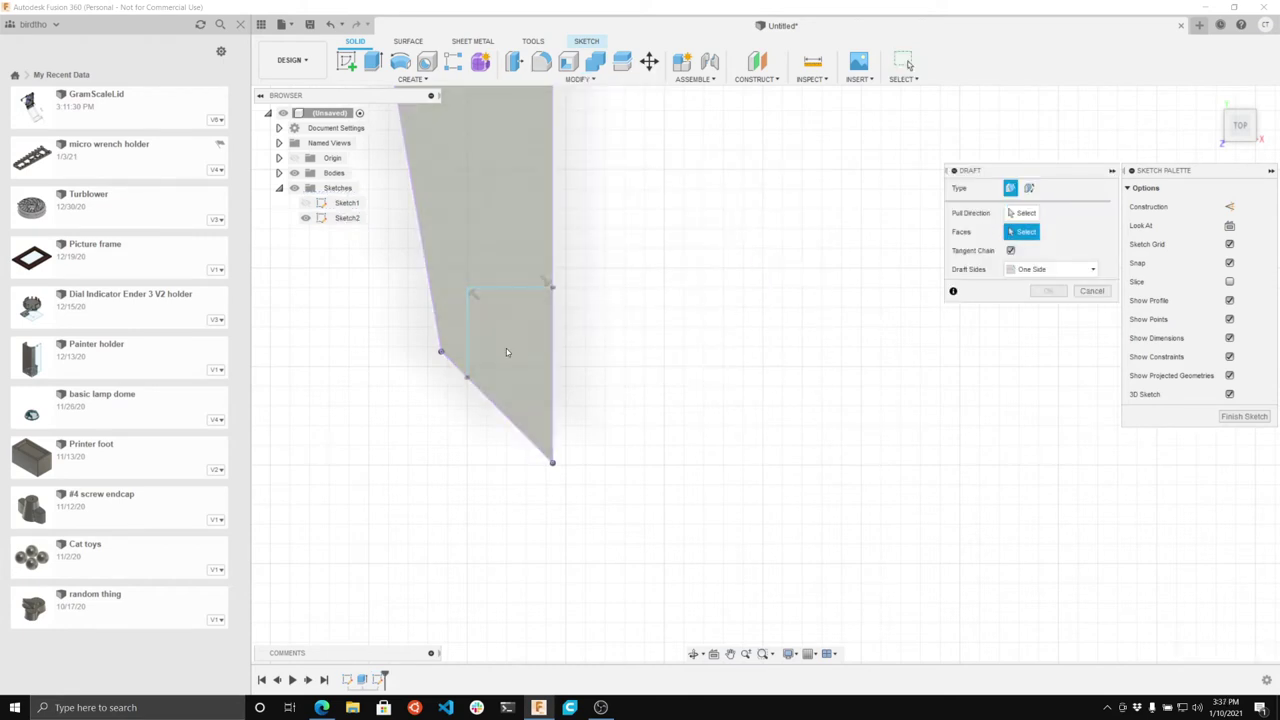
{"action": "left_click", "coordinate": [1024, 213]}
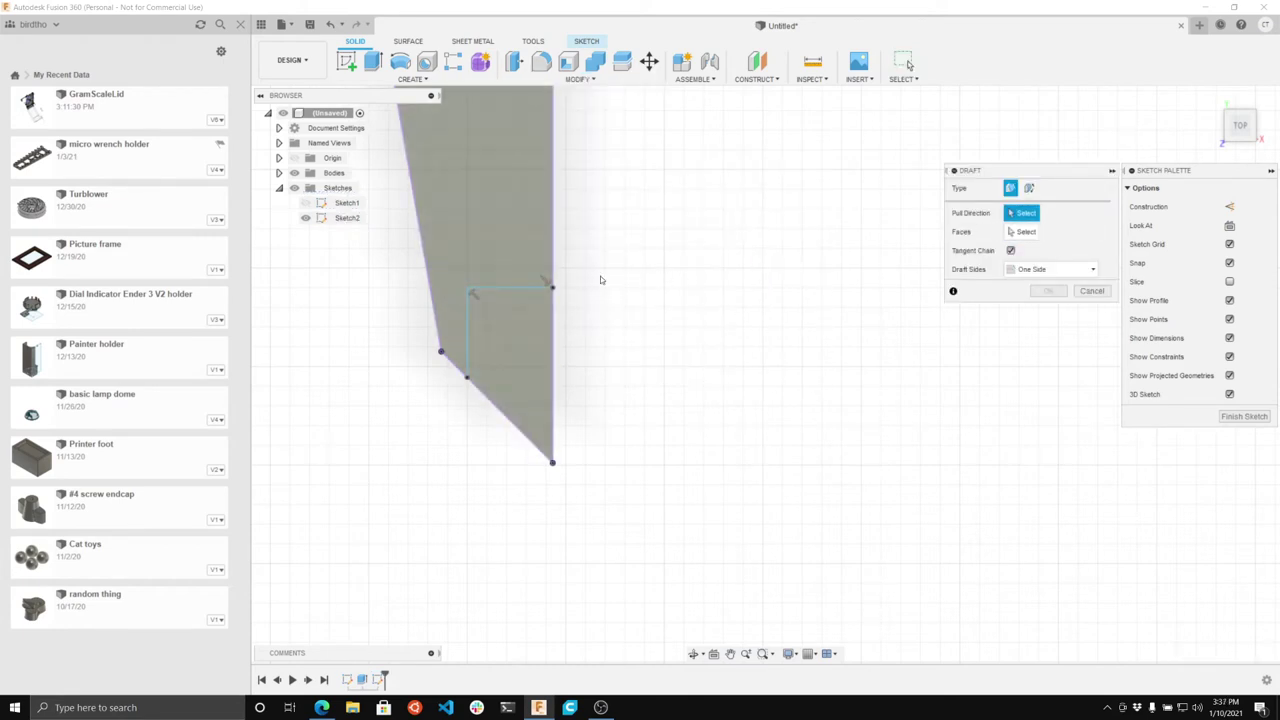
{"action": "left_click", "coordinate": [537, 253]}
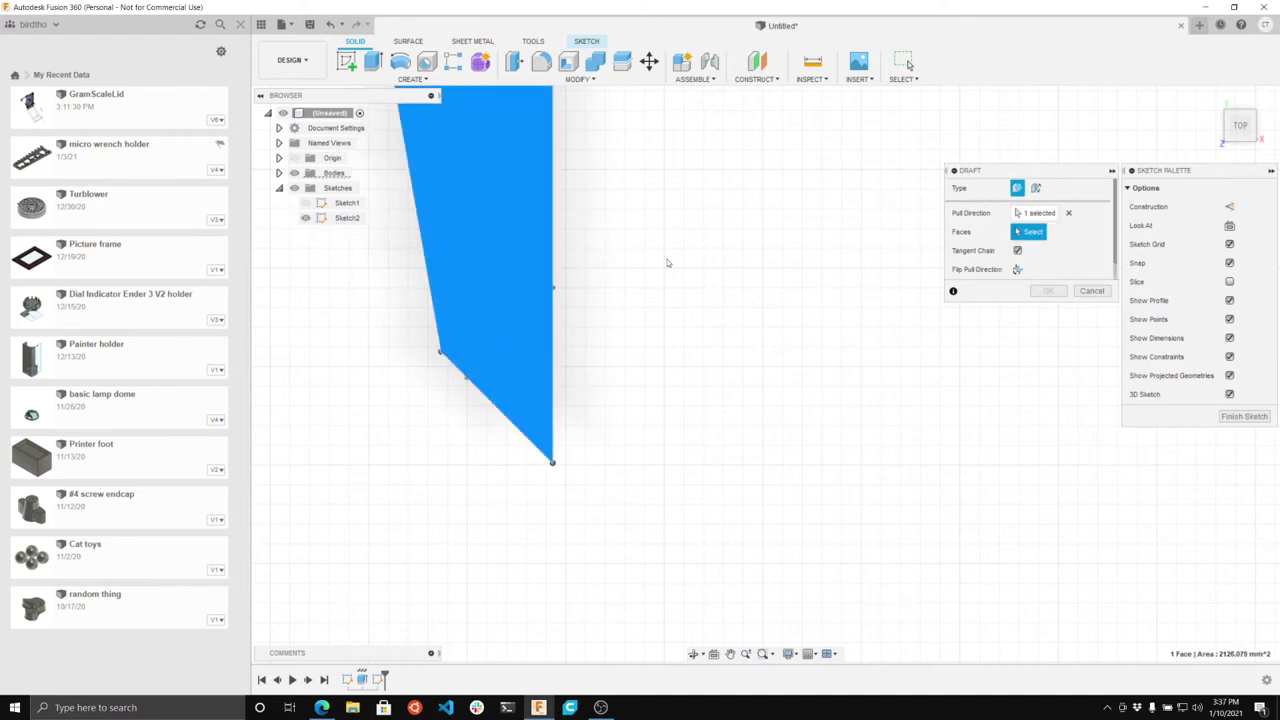
{"action": "left_click", "coordinate": [1092, 291]}
{"action": "left_click", "coordinate": [349, 218]}
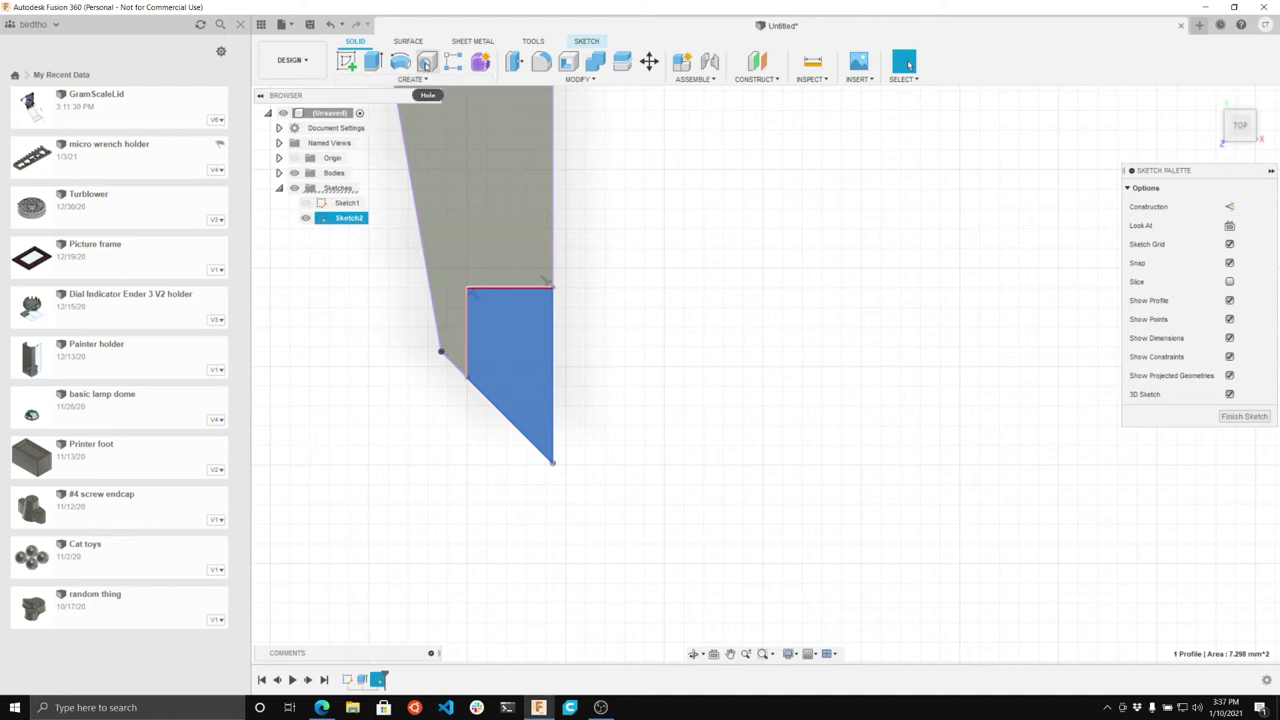
{"action": "left_click", "coordinate": [425, 80]}
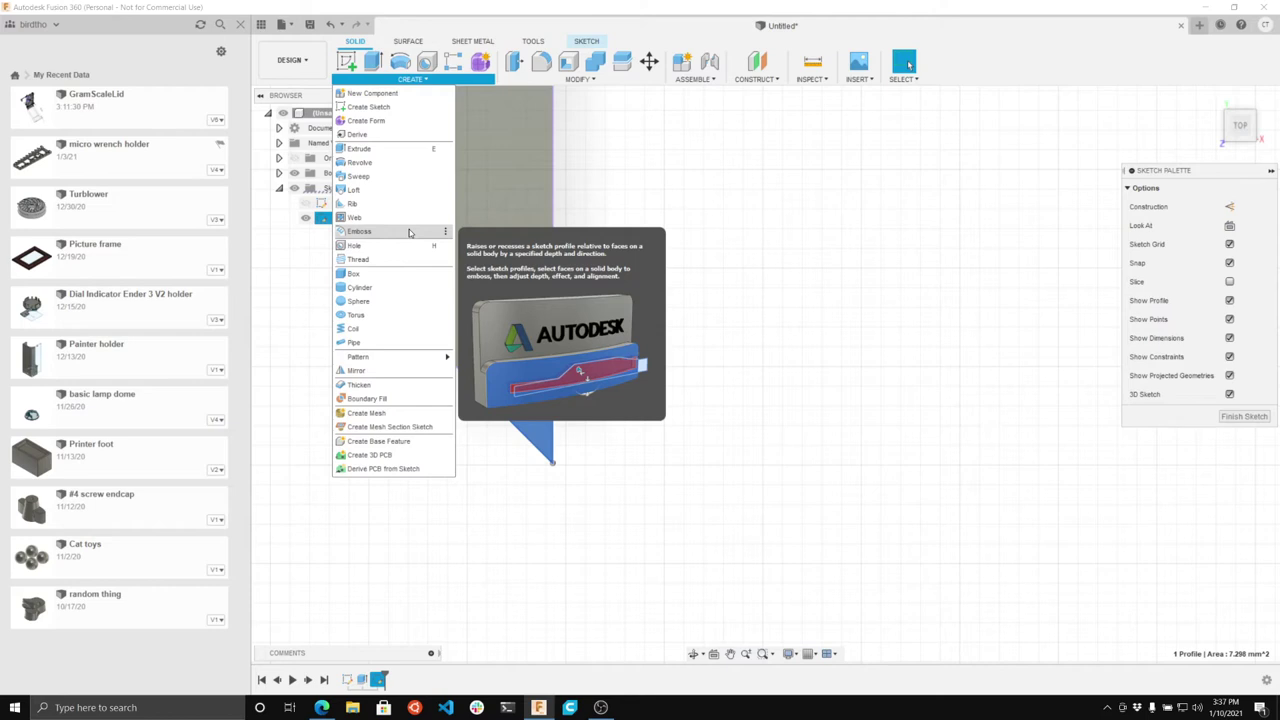
{"action": "key", "text": "Escape"}
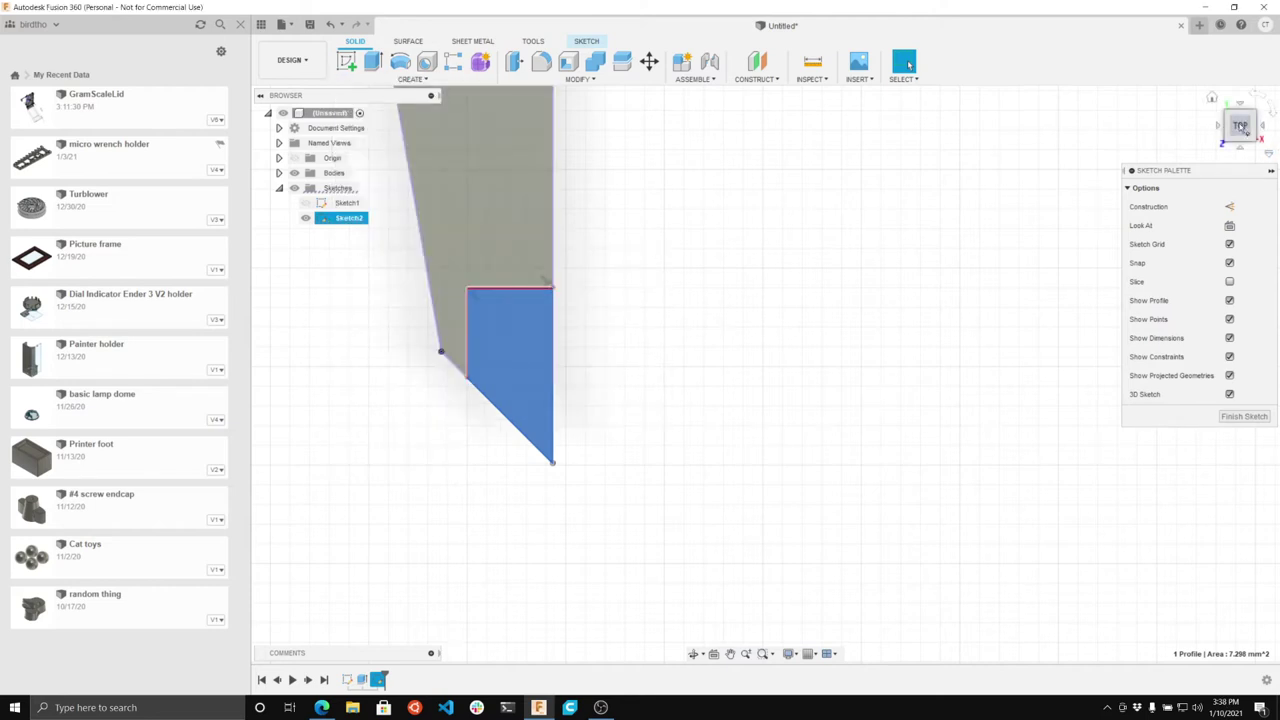
Step: Try to start a new sketch on the slanted end face at the leg's tip
{"action": "left_click", "coordinate": [1240, 143]}
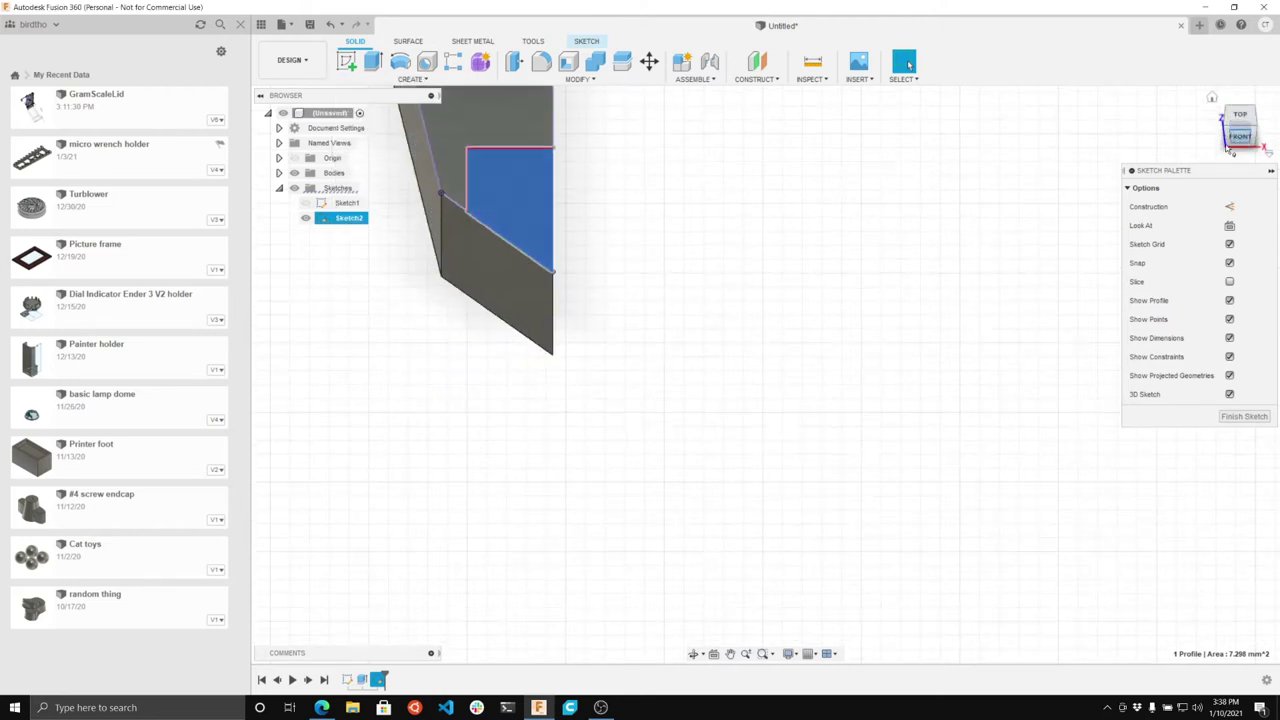
{"action": "left_click", "coordinate": [473, 237]}
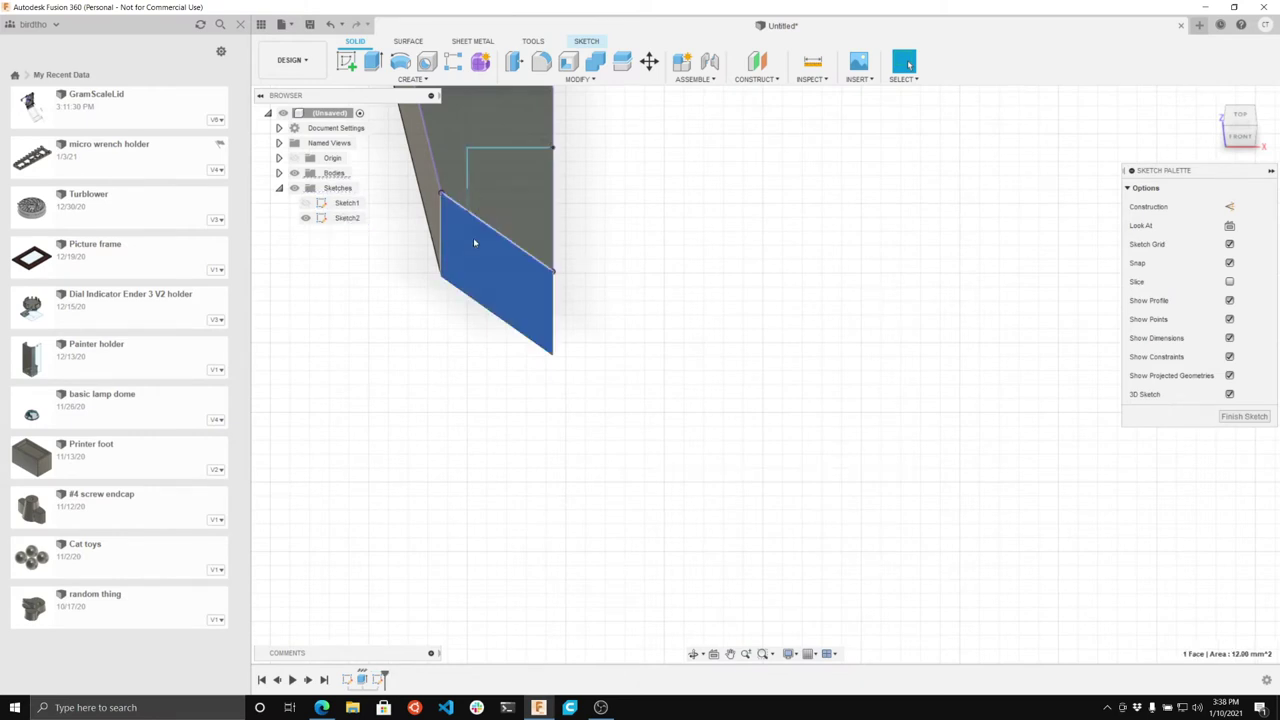
{"action": "left_click", "coordinate": [352, 58]}
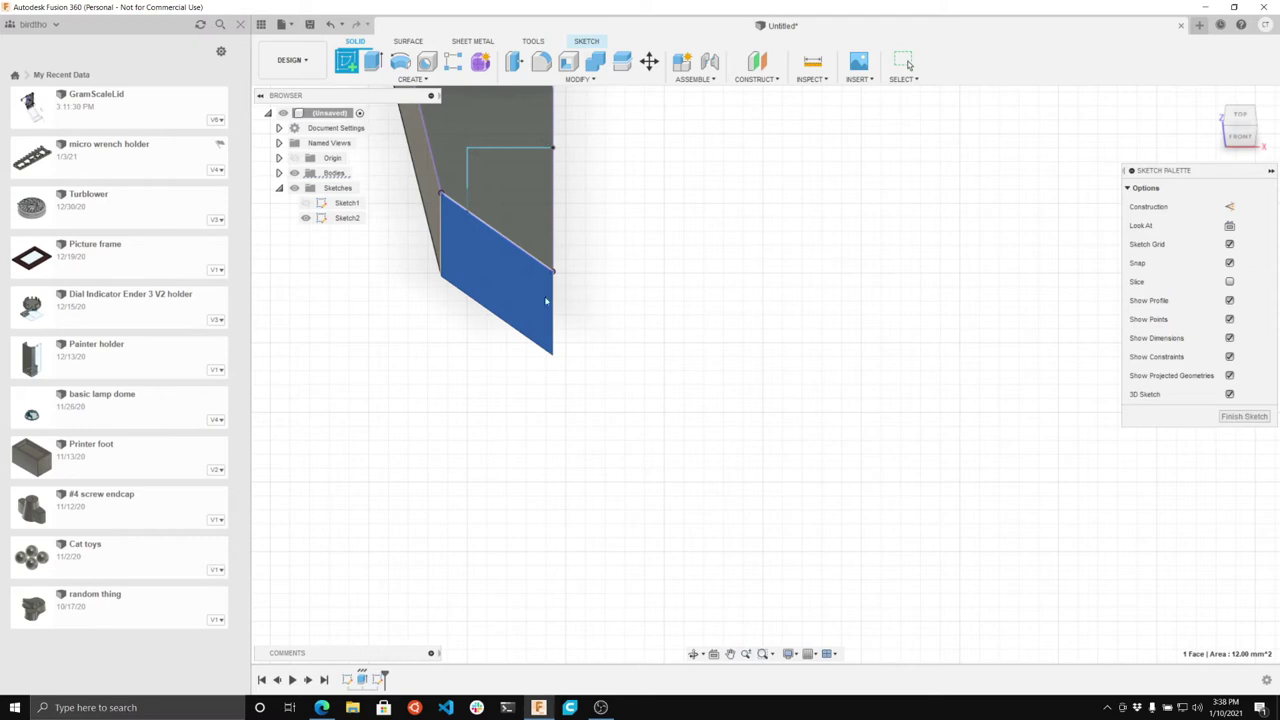
{"action": "key", "text": "Escape"}
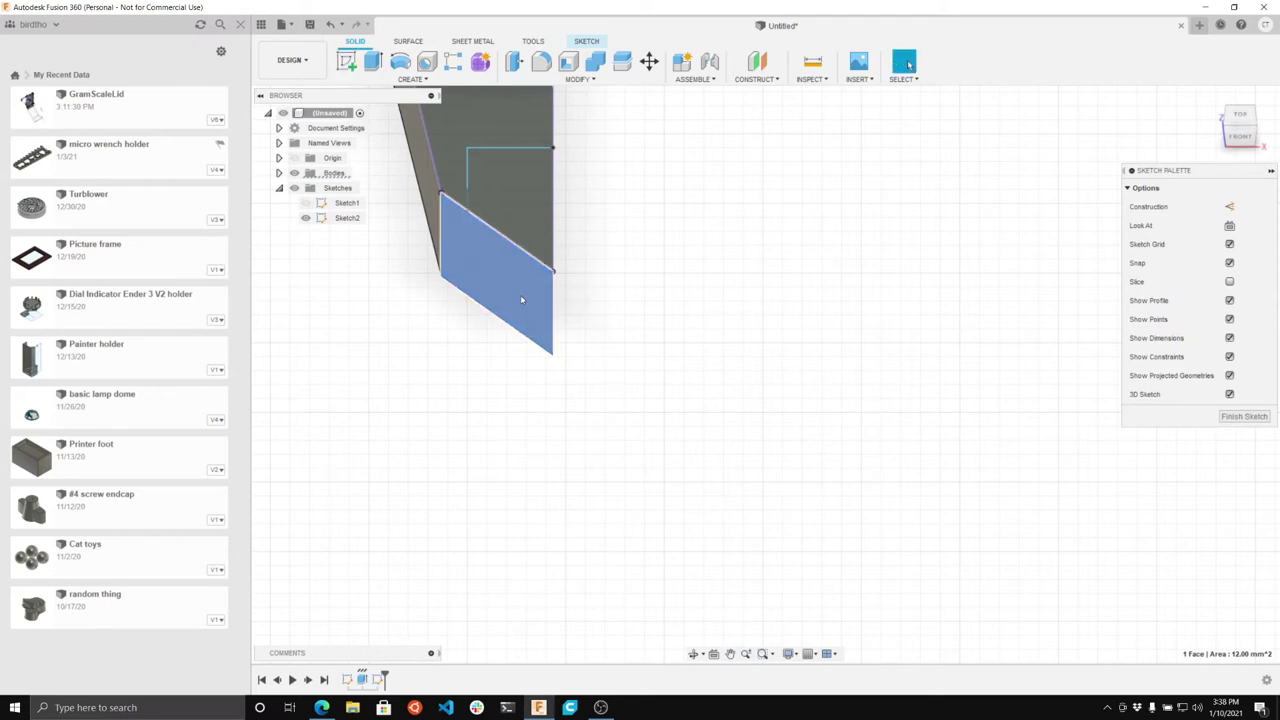
{"action": "left_click", "coordinate": [346, 62]}
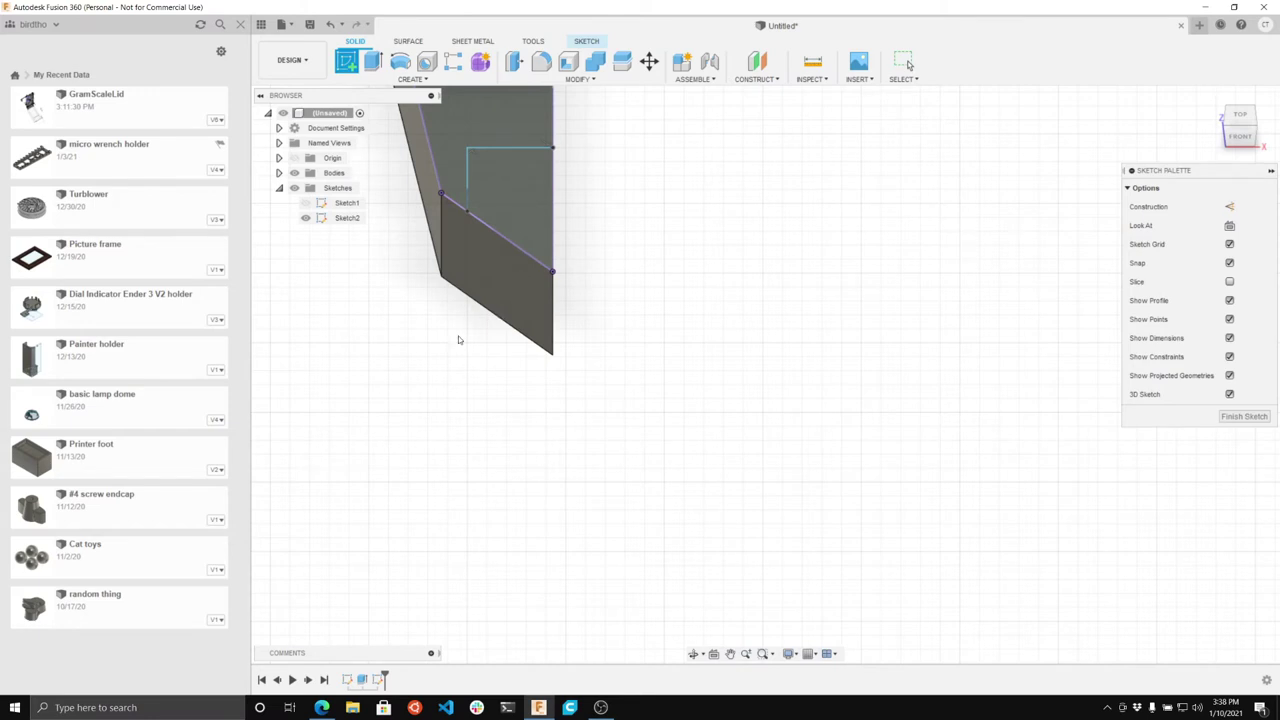
{"action": "key", "text": "Escape"}
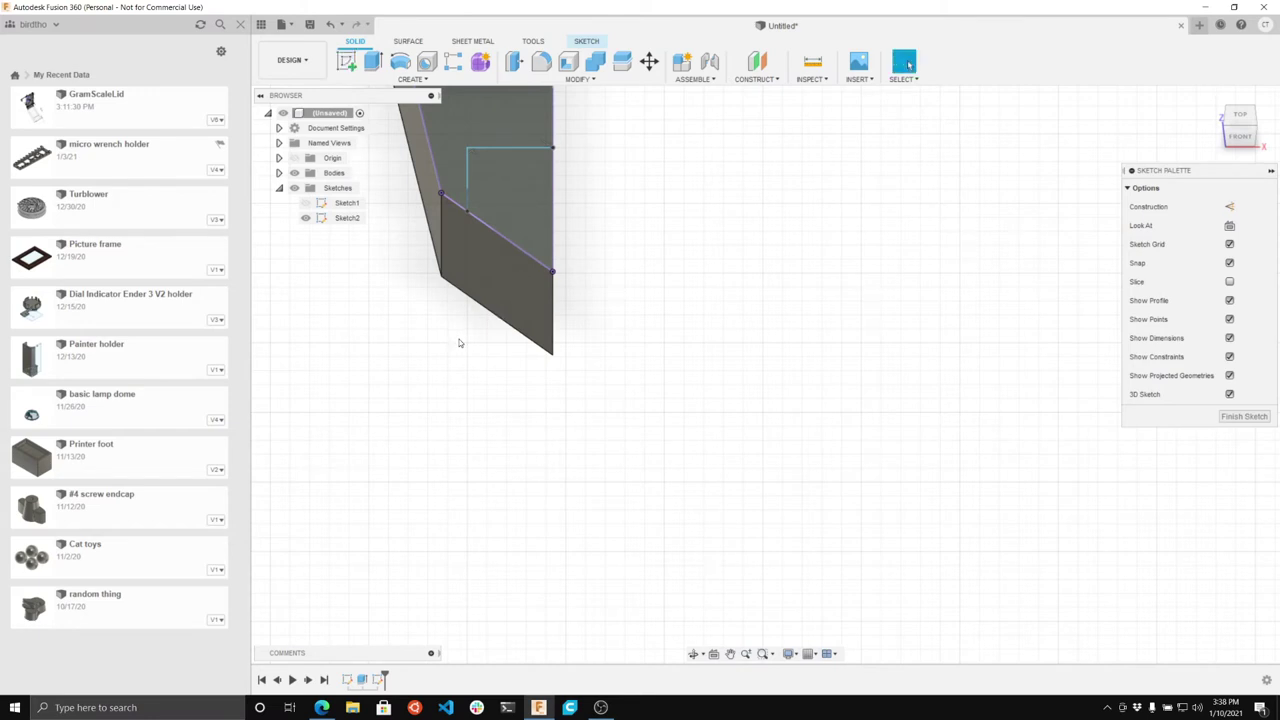
Step: Sketch a diagonal line on the leg's slanted end face from the lower end of the vertical notch line to the far tip corner
{"action": "left_click", "coordinate": [1227, 416]}
{"action": "left_click", "coordinate": [346, 62]}
{"action": "left_click", "coordinate": [504, 286]}
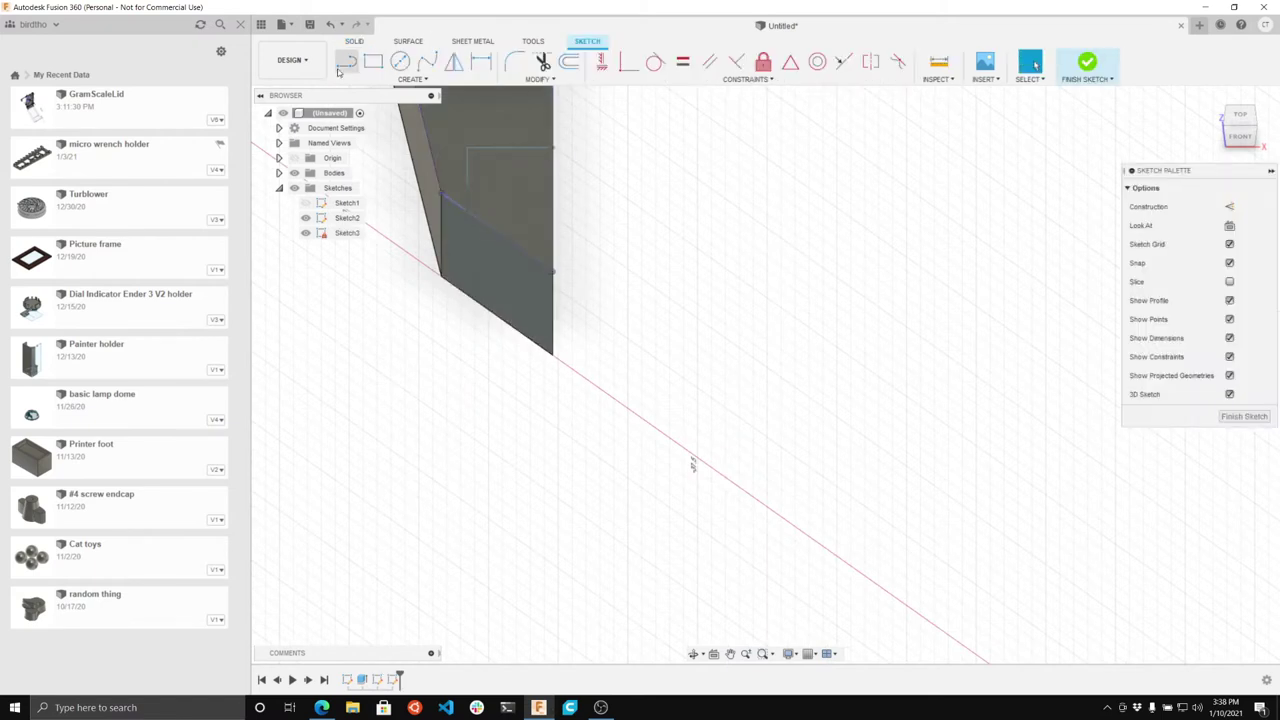
{"action": "left_click", "coordinate": [346, 62]}
{"action": "left_click", "coordinate": [467, 213]}
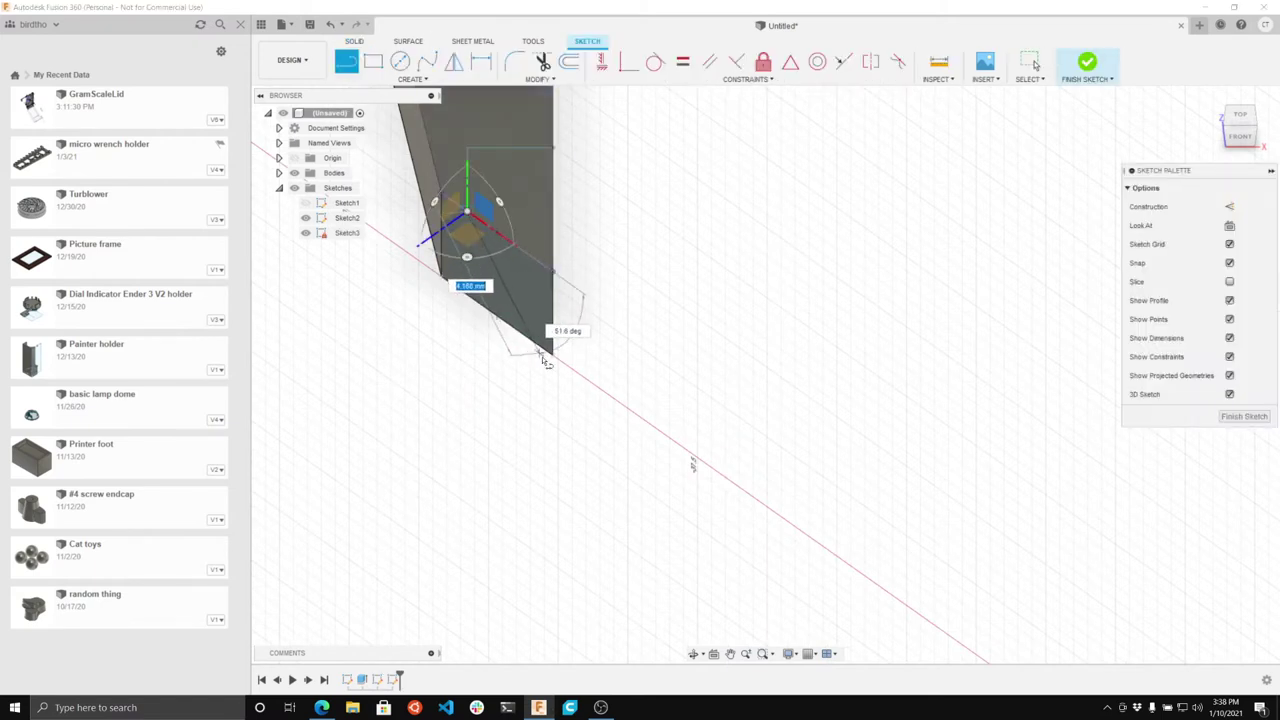
{"action": "left_click", "coordinate": [552, 355]}
{"action": "key", "text": "Escape"}
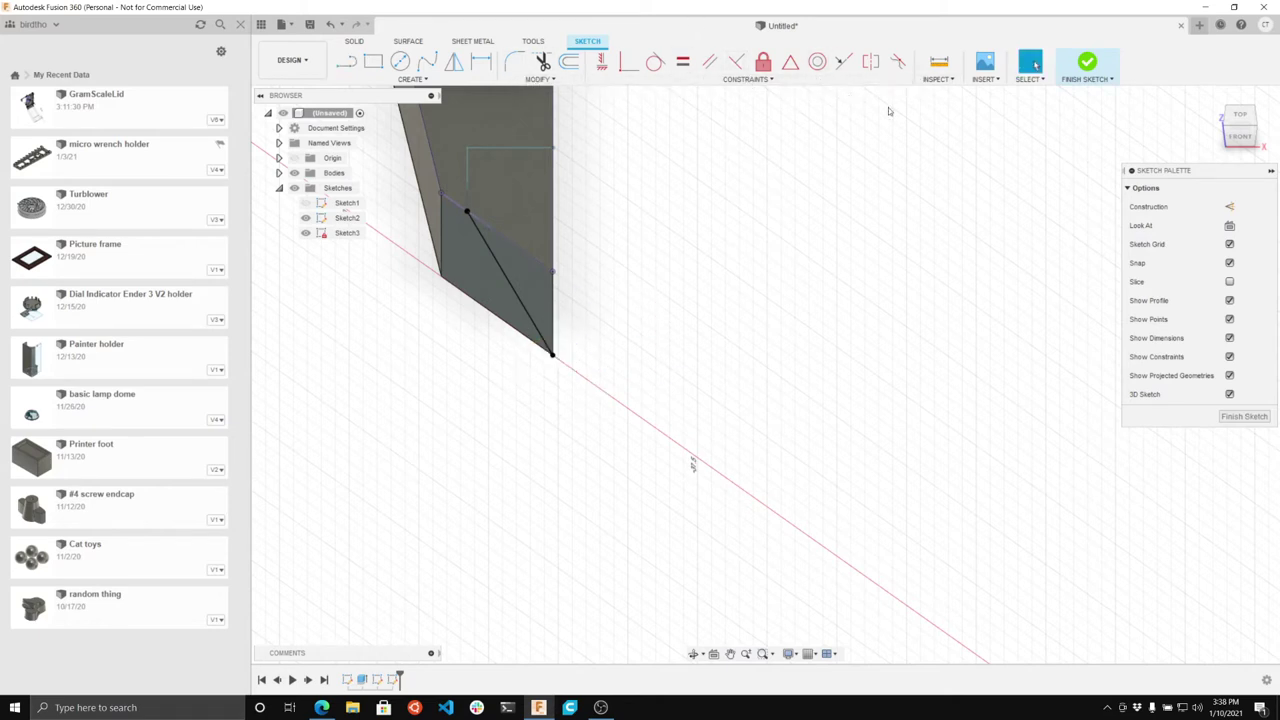
{"action": "left_click", "coordinate": [1089, 66]}
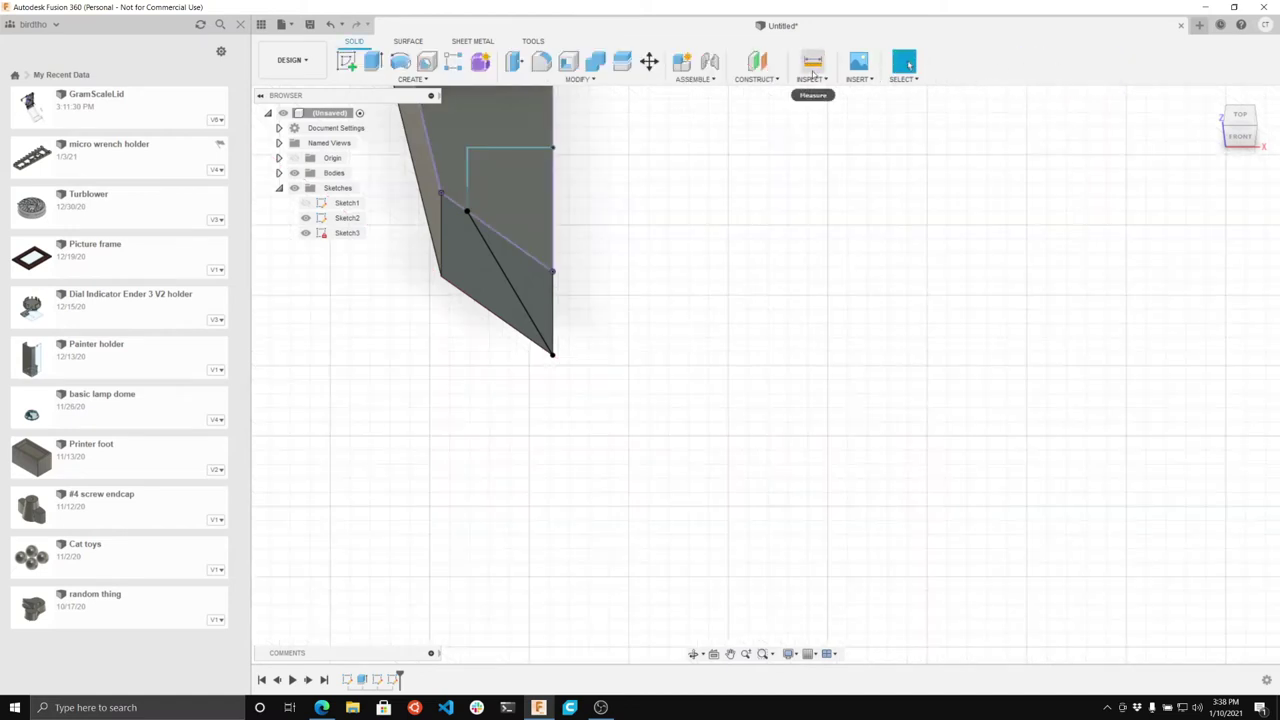
Step: Construct a plane through two edges, using the vertical notch line and the diagonal line on the end face
{"action": "left_click", "coordinate": [748, 79]}
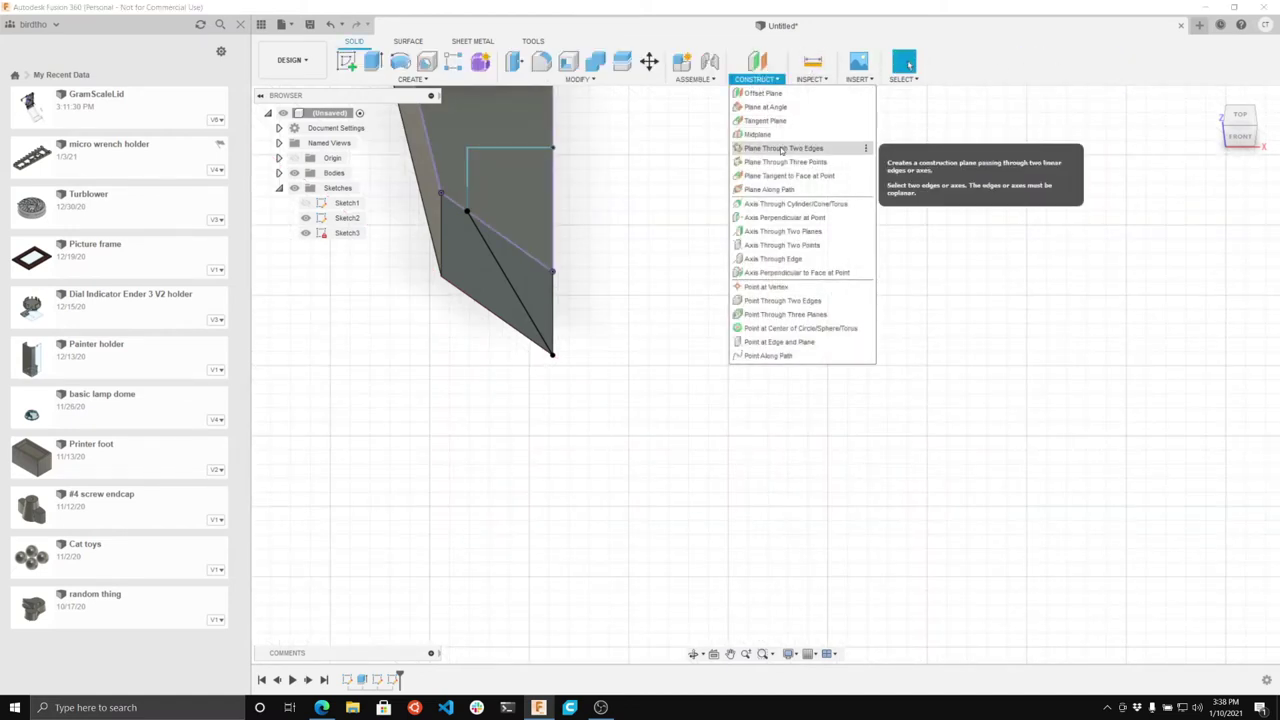
{"action": "left_click", "coordinate": [783, 149]}
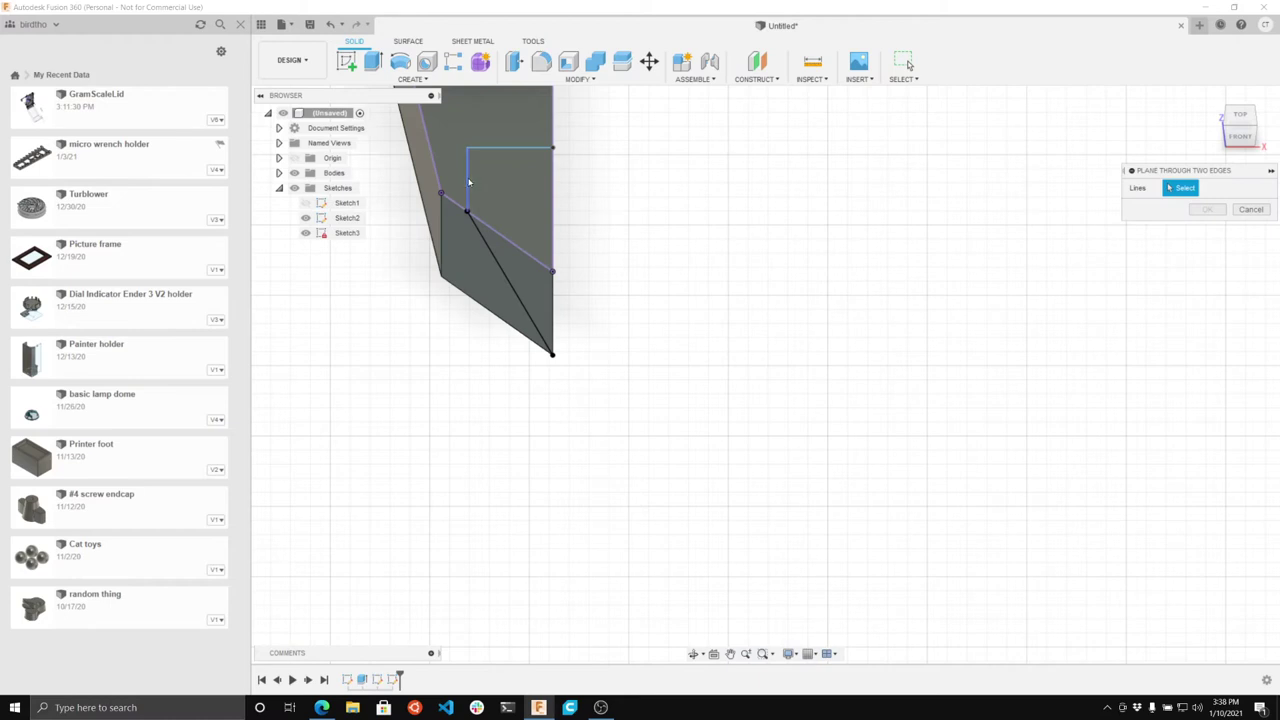
{"action": "left_click", "coordinate": [468, 184]}
{"action": "left_click", "coordinate": [487, 250]}
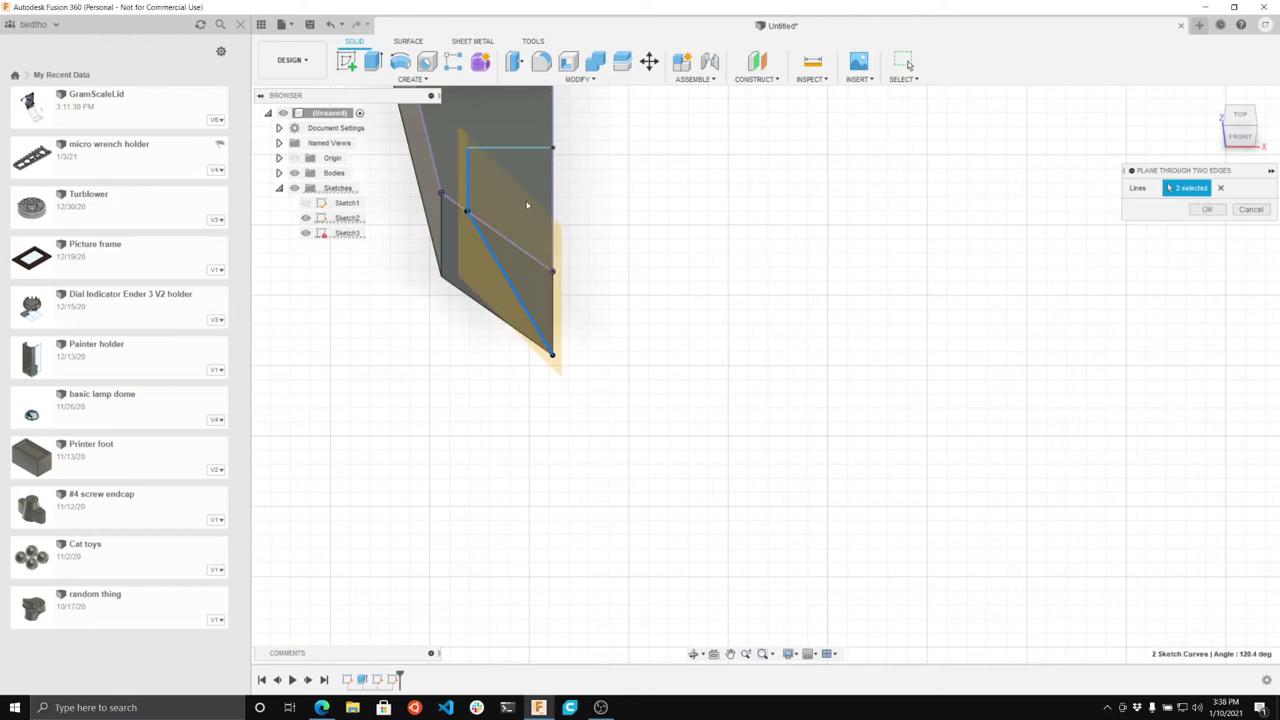
{"action": "left_click", "coordinate": [1205, 212]}
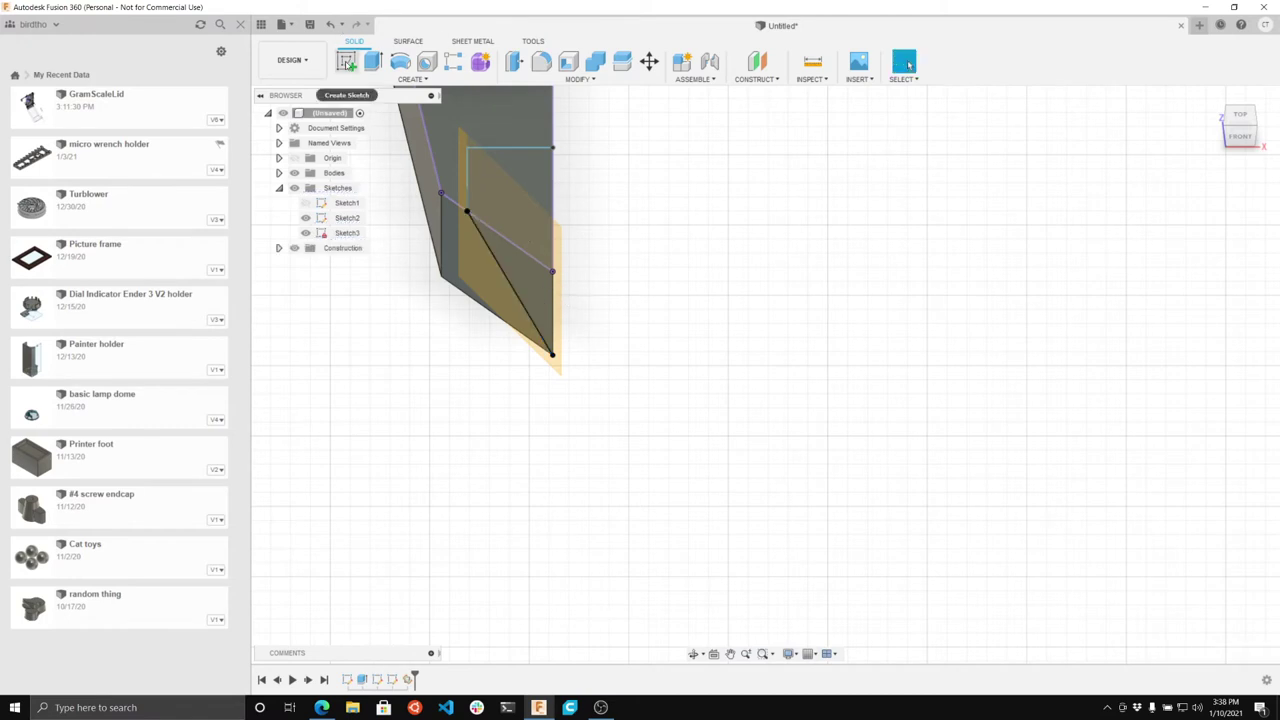
Step: Sketch a rectangle on the new construction plane, from the notch's inner corner to the far corner of the leg's tip
{"action": "left_click", "coordinate": [346, 62]}
{"action": "left_click", "coordinate": [487, 289]}
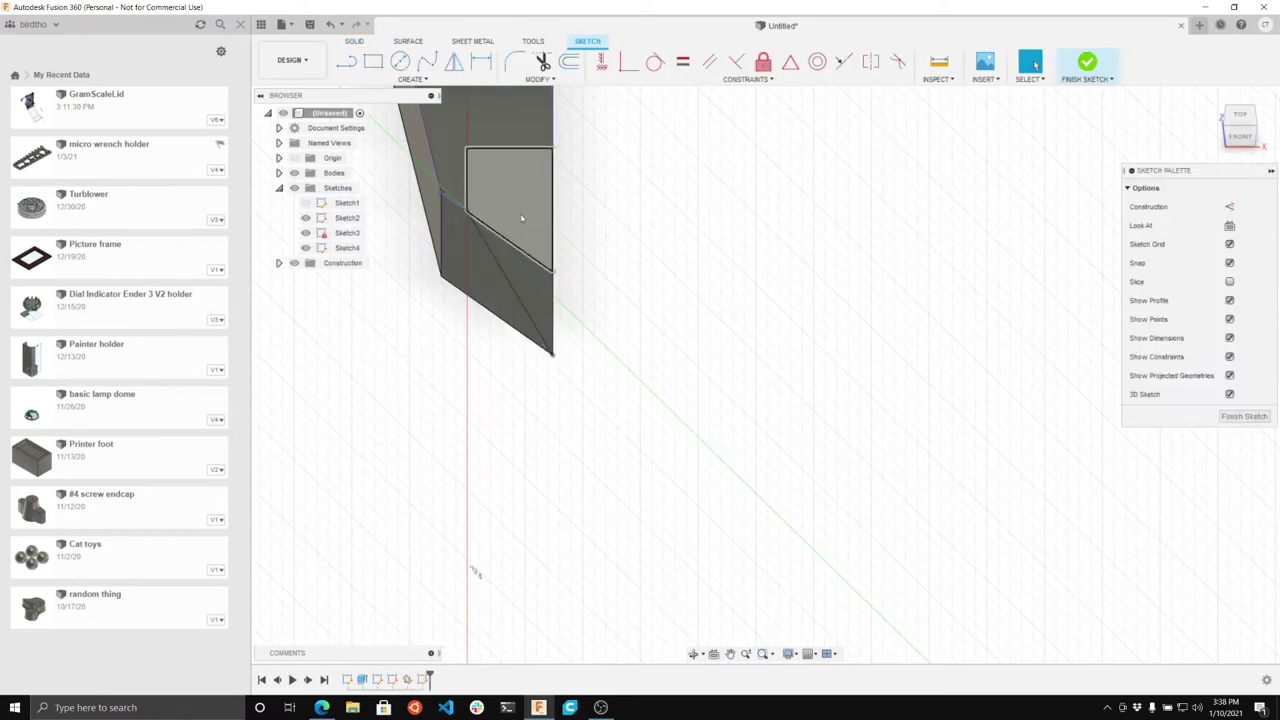
{"action": "left_click", "coordinate": [373, 62]}
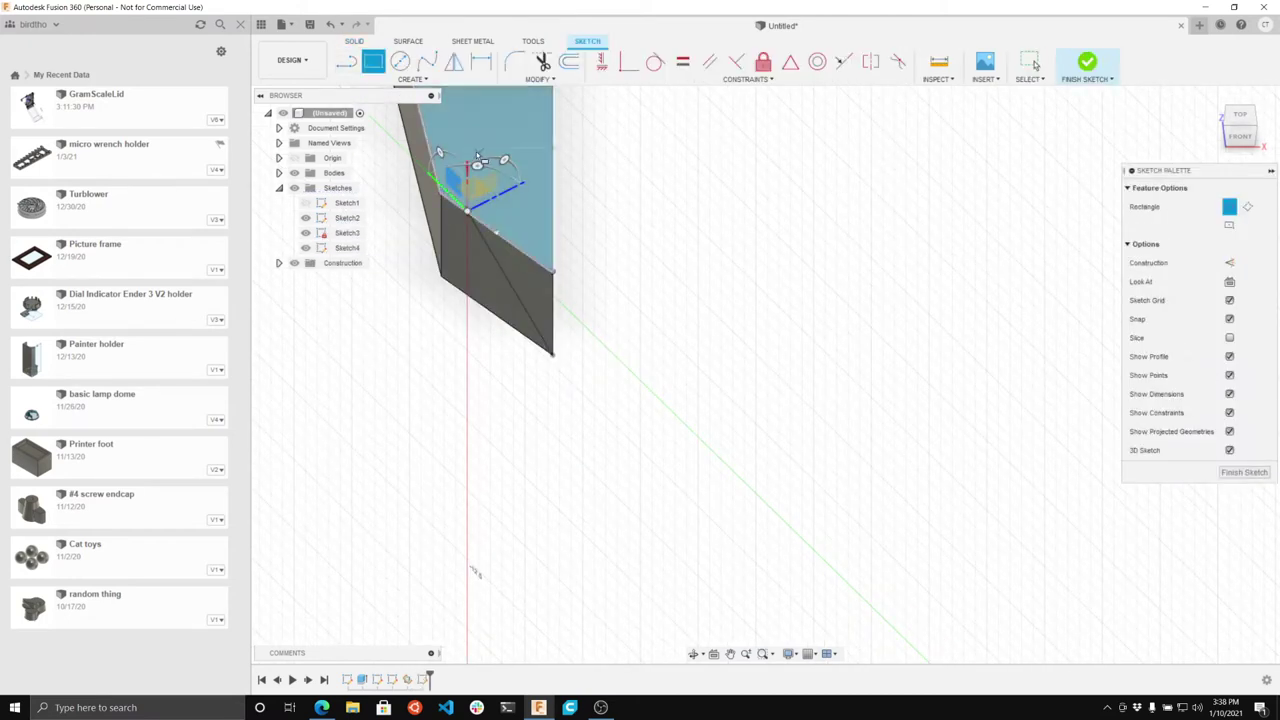
{"action": "left_click", "coordinate": [467, 147]}
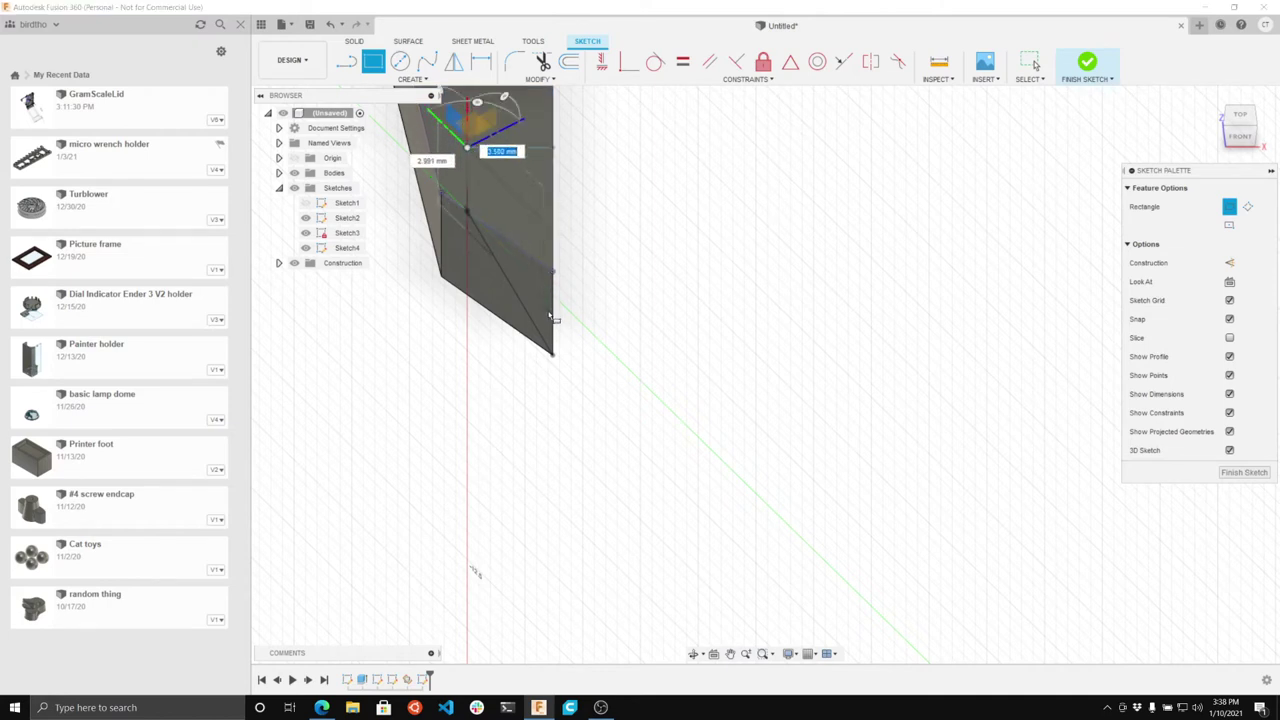
{"action": "left_click", "coordinate": [553, 352]}
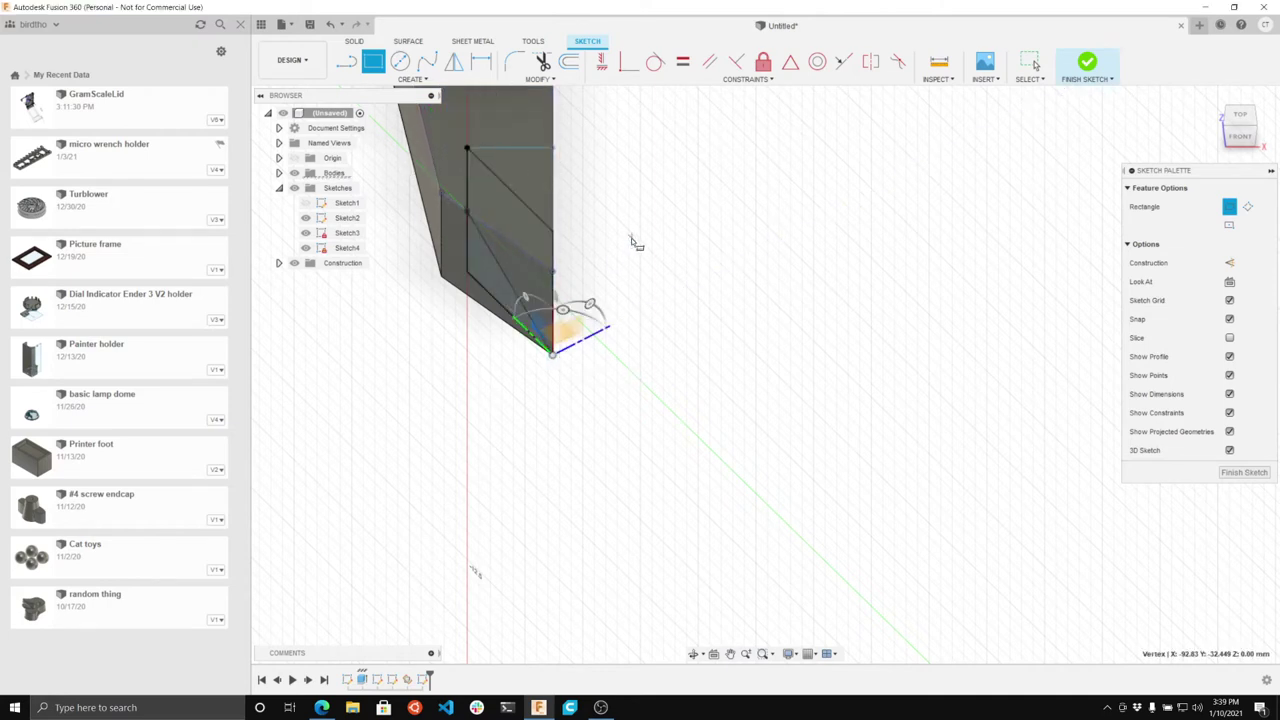
{"action": "key", "text": "Escape"}
Step: Extrude the rectangle 2 mm outward as a Cut to remove the notch wedge from the leg's tip
{"action": "left_click", "coordinate": [480, 262]}
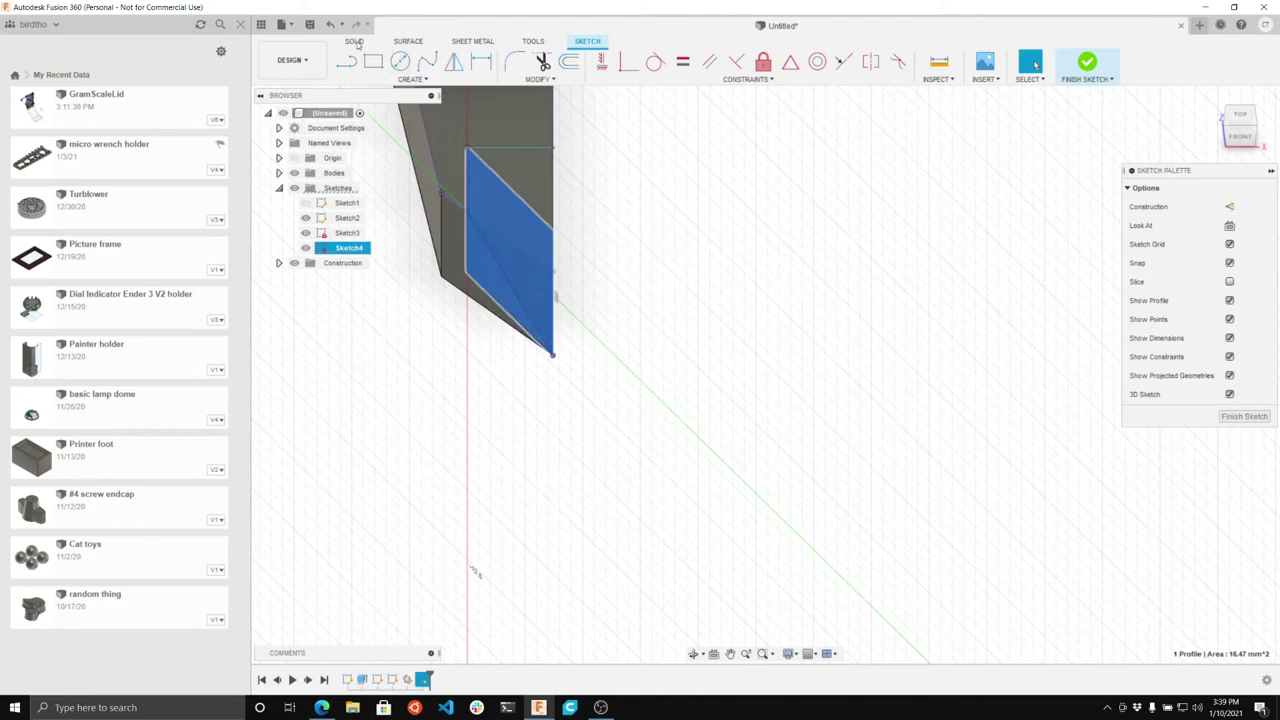
{"action": "key", "text": "e"}
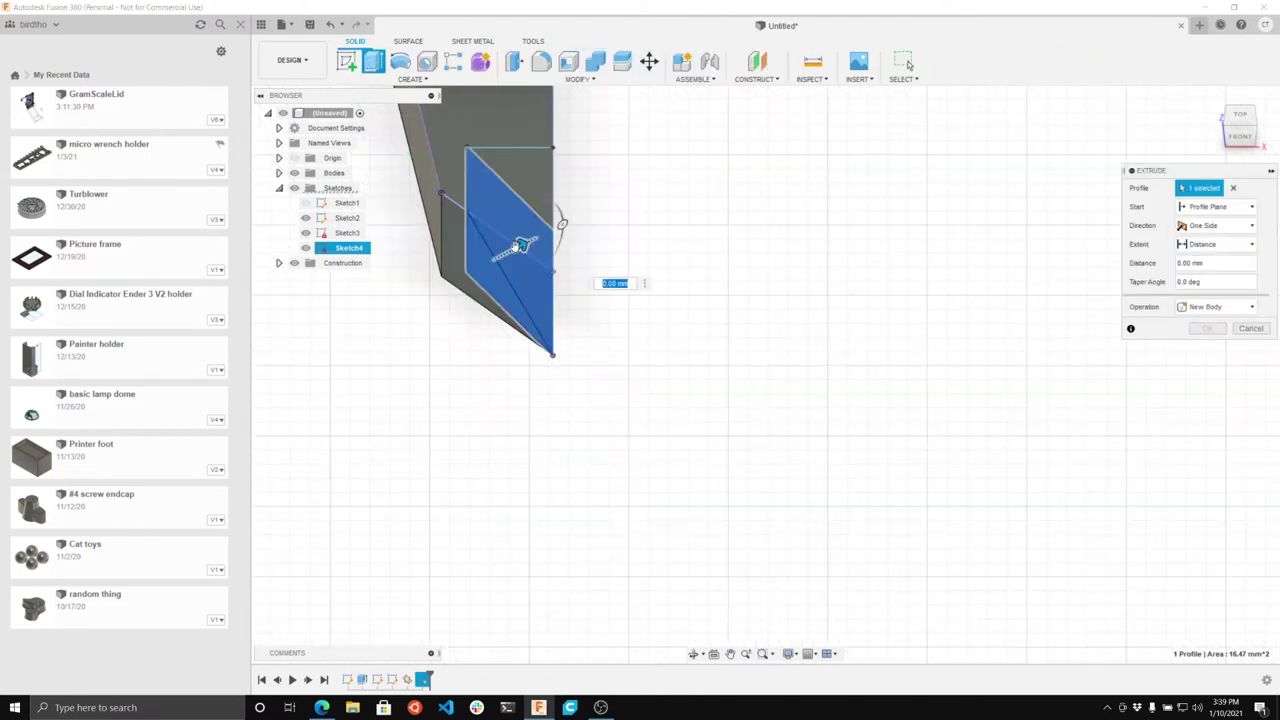
{"action": "left_click_drag", "start_coordinate": [562, 224], "coordinate": [584, 213]}
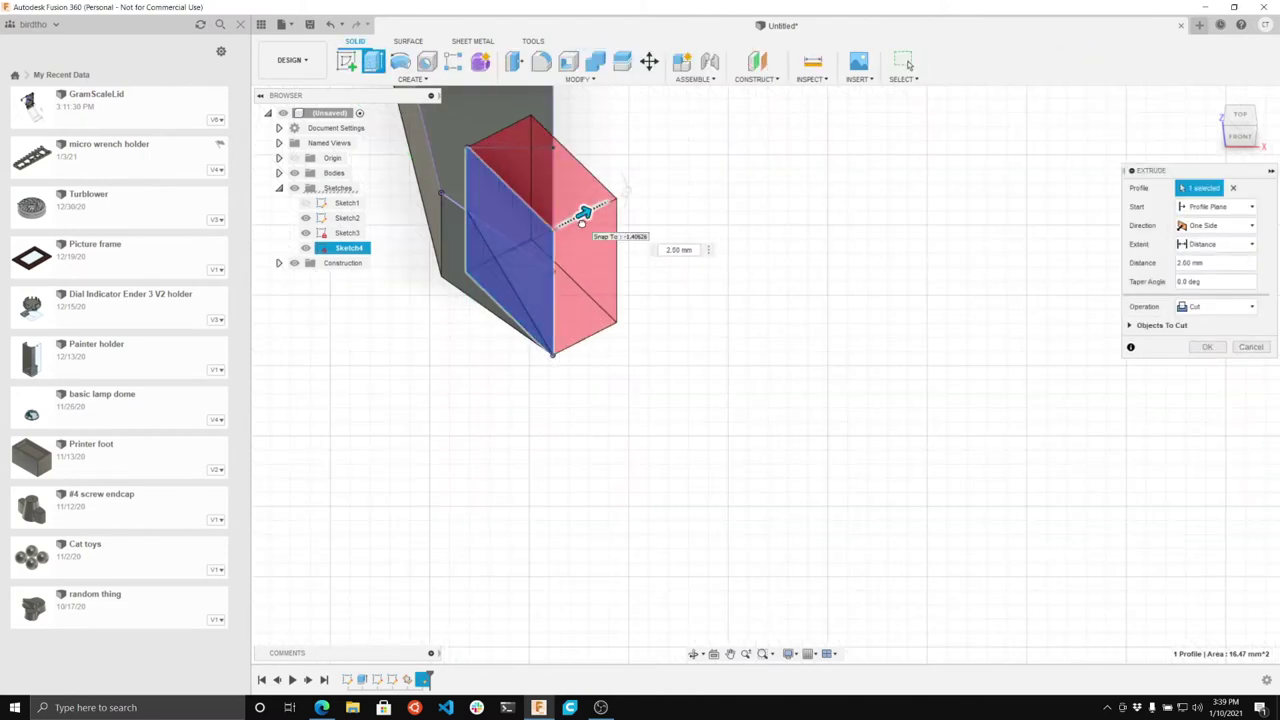
{"action": "left_click", "coordinate": [1215, 306]}
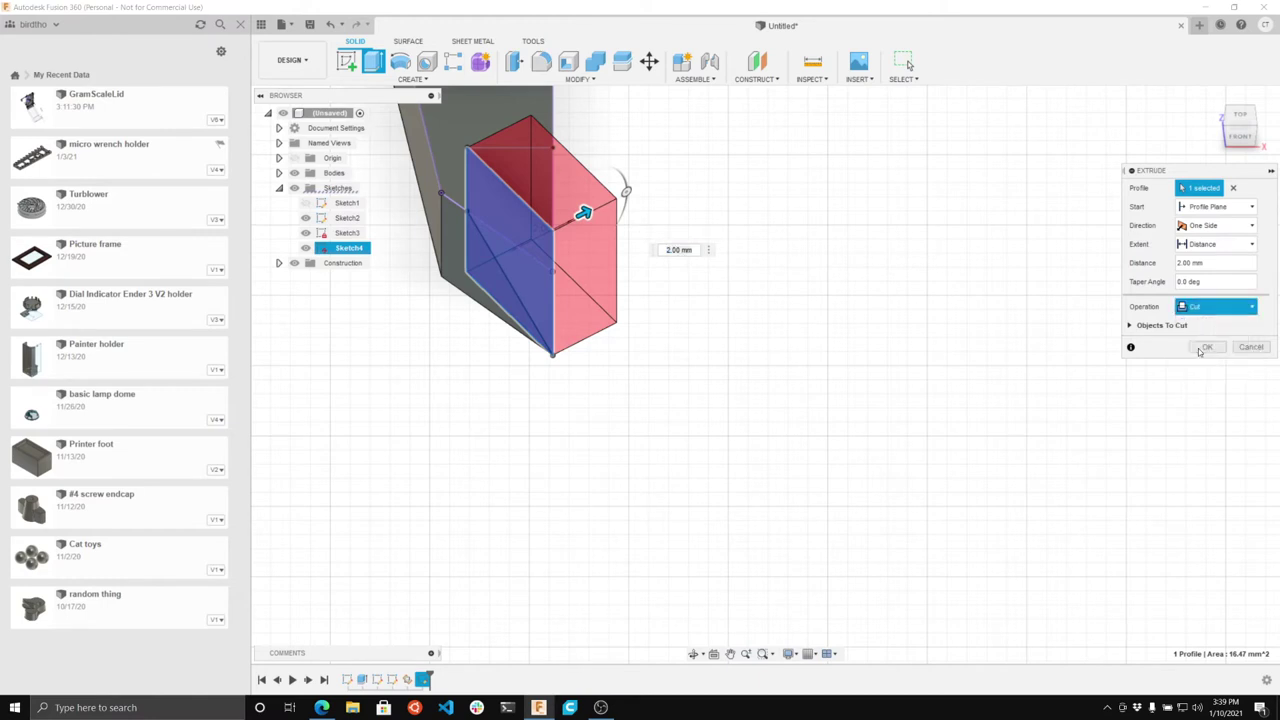
{"action": "left_click", "coordinate": [1200, 350]}
{"action": "left_click", "coordinate": [1205, 306]}
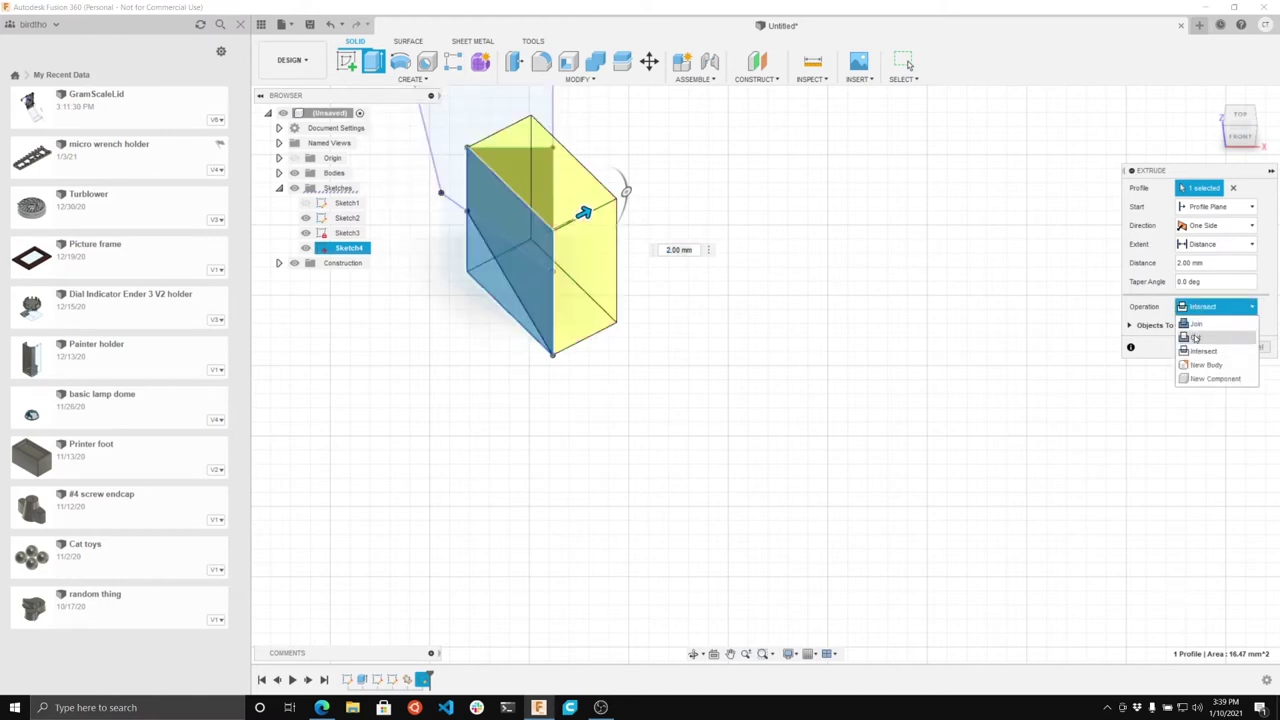
{"action": "left_click", "coordinate": [1196, 338]}
{"action": "left_click", "coordinate": [1200, 308]}
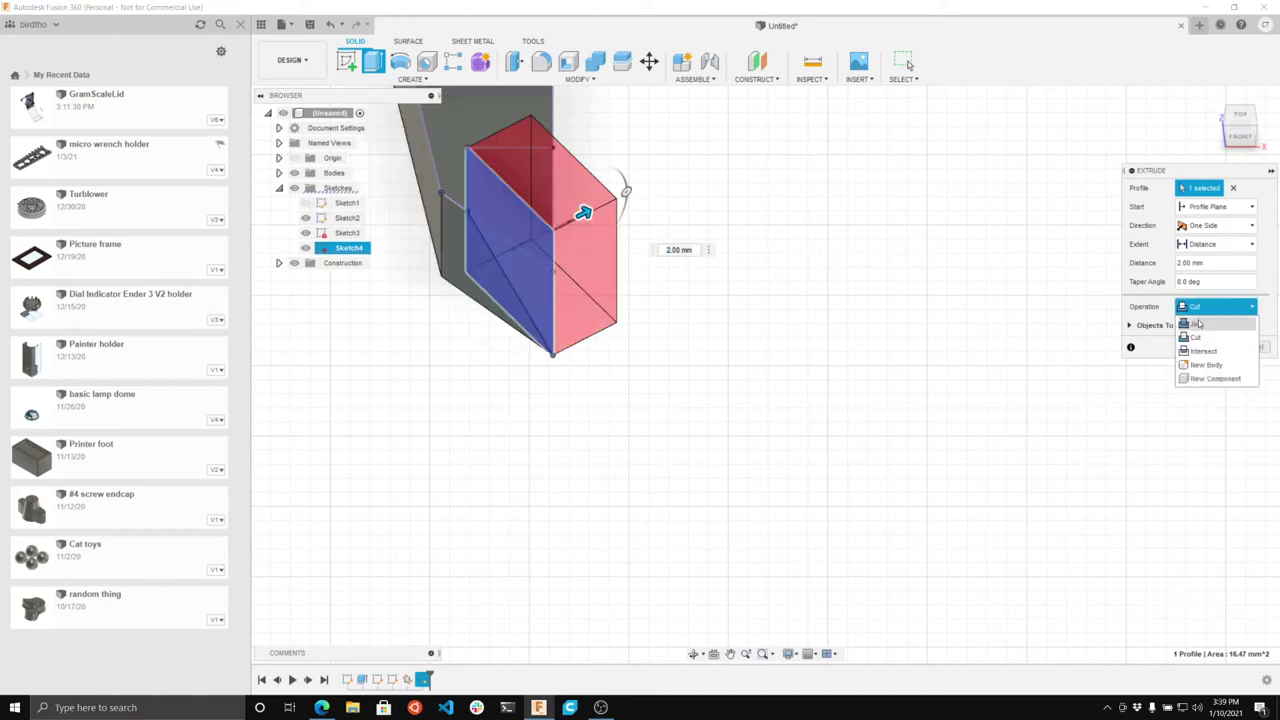
{"action": "left_click", "coordinate": [1198, 324]}
{"action": "left_click", "coordinate": [1200, 308]}
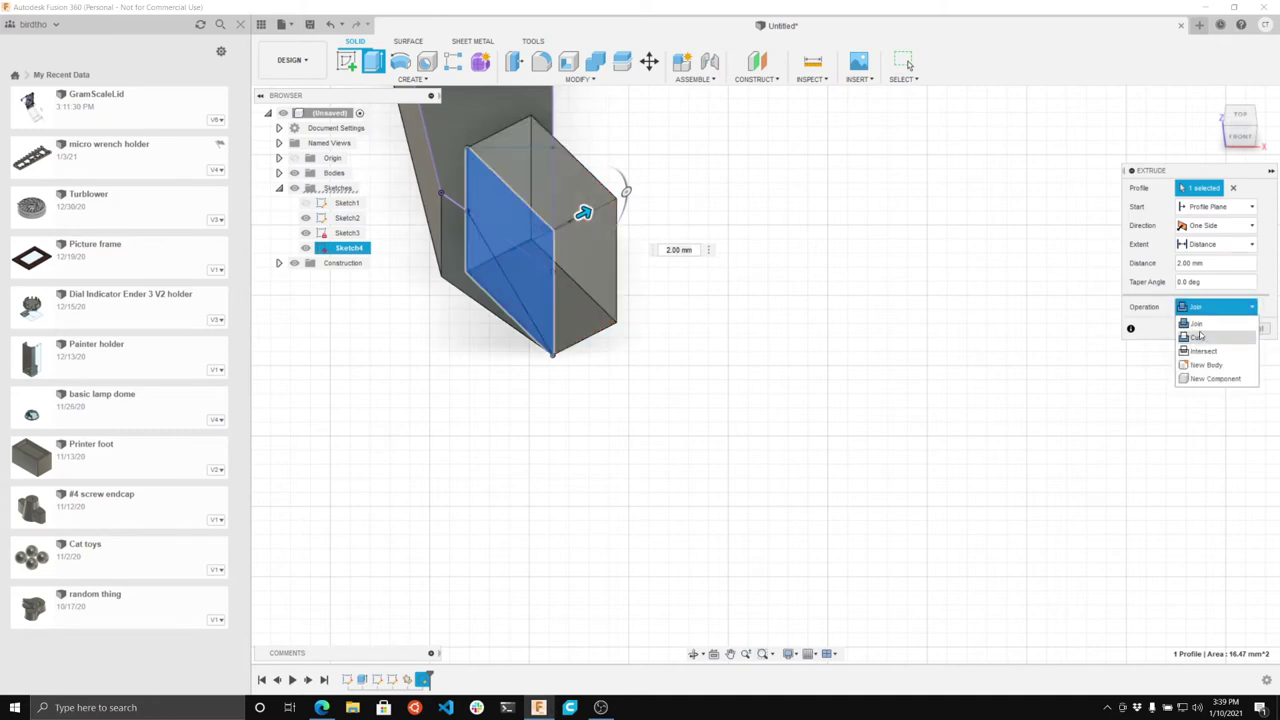
{"action": "left_click", "coordinate": [1198, 338]}
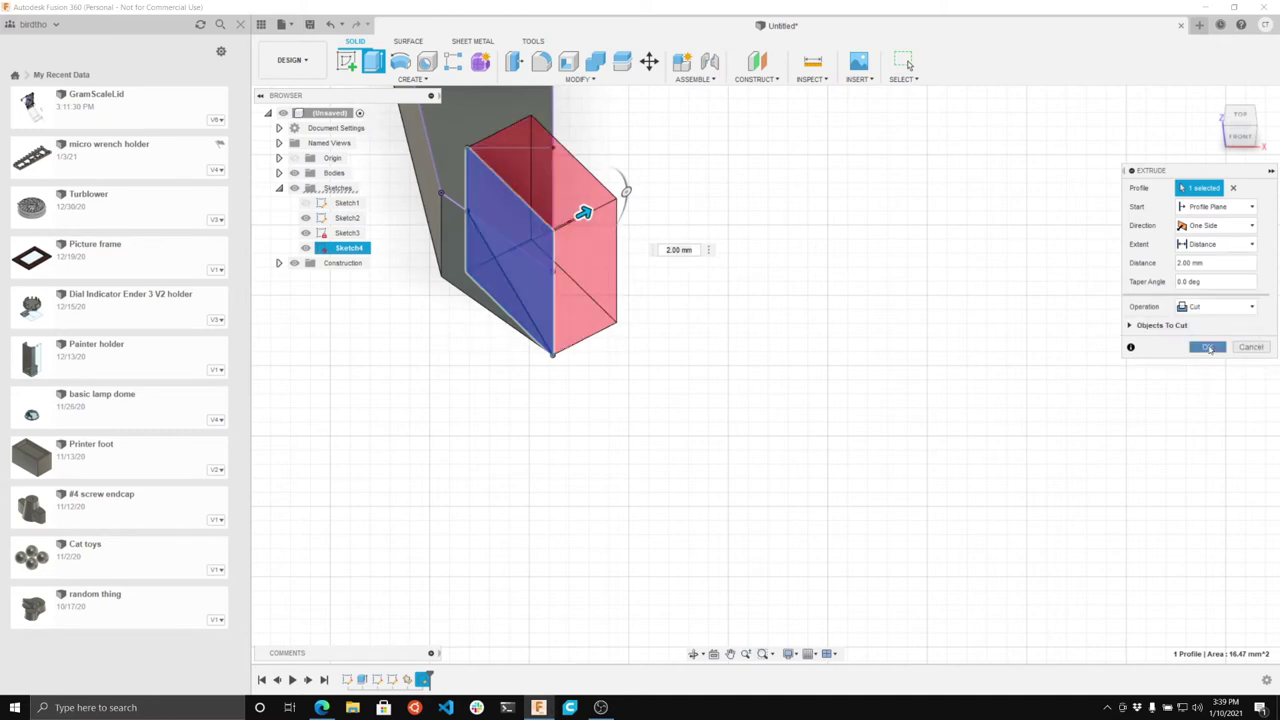
{"action": "left_click", "coordinate": [1208, 347]}
Step: Edit the body's base extrusion and set its distance to 2 mm
{"action": "scroll", "coordinate": [658, 307], "scroll_direction": "down", "scroll_amount": 6}
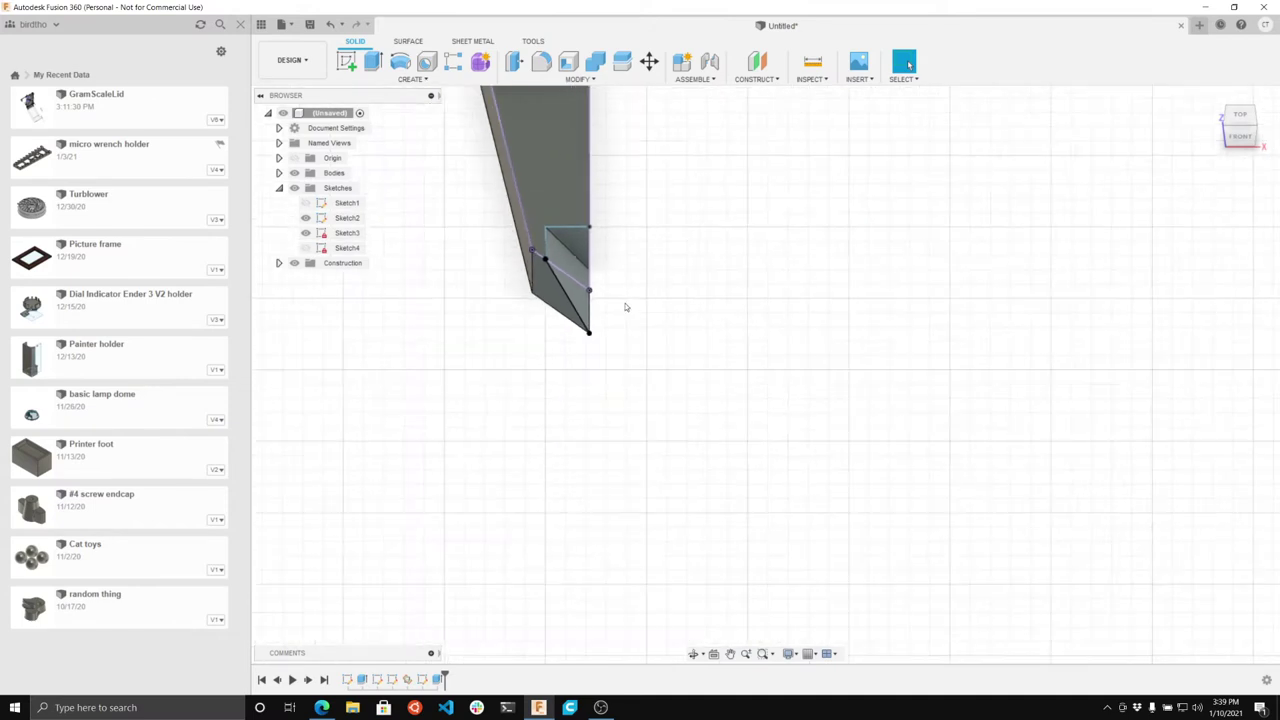
{"action": "scroll", "coordinate": [625, 307], "scroll_direction": "up", "scroll_amount": 3}
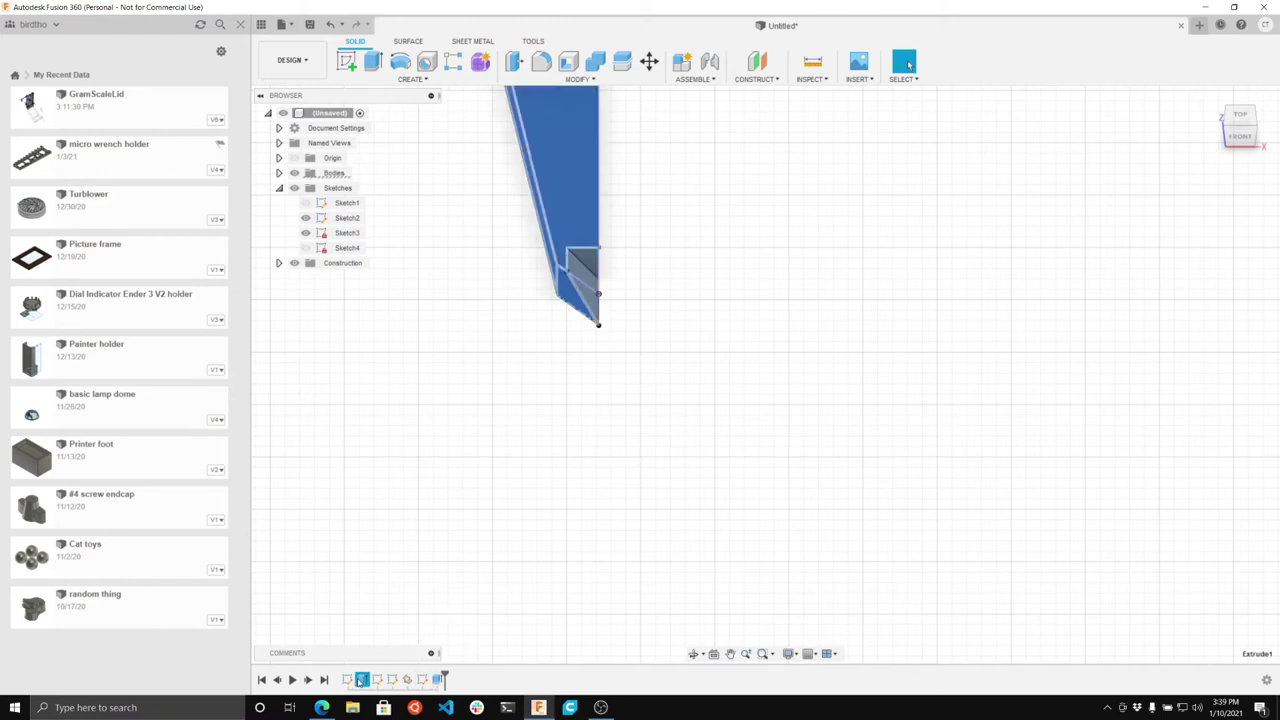
{"action": "right_click", "coordinate": [362, 680]}
{"action": "left_click", "coordinate": [381, 551]}
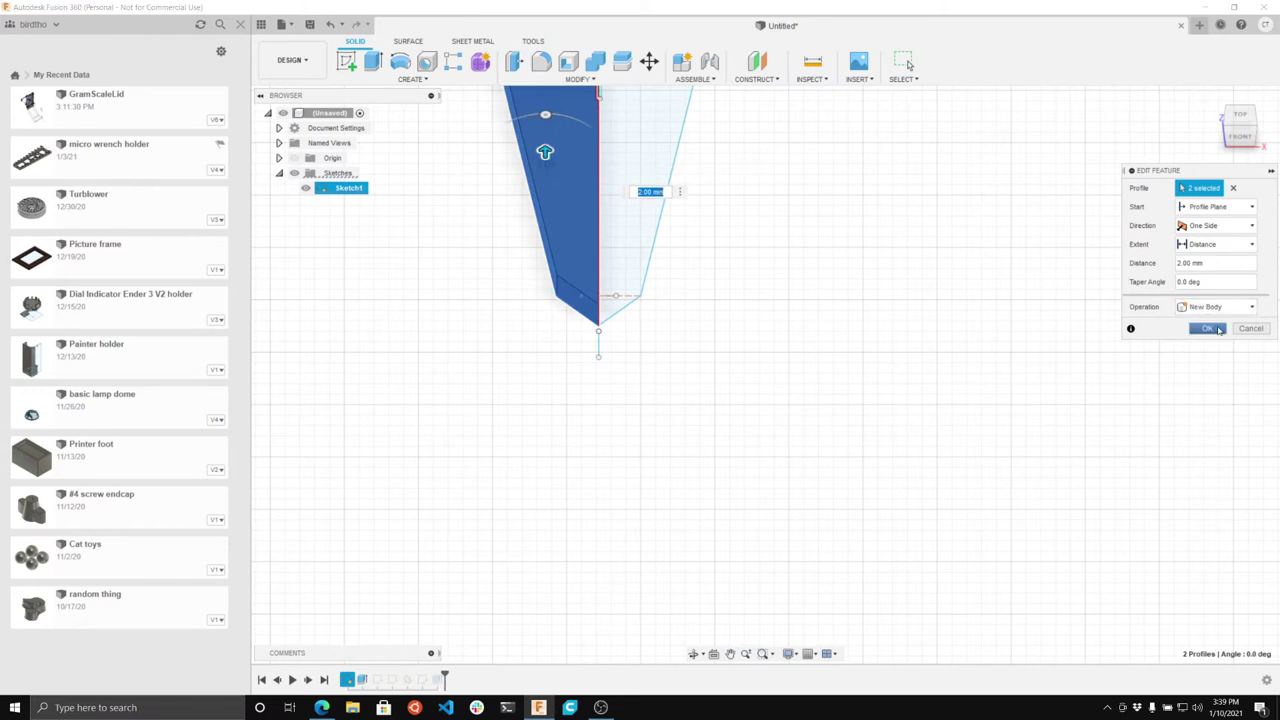
{"action": "left_click", "coordinate": [1218, 331]}
{"action": "scroll", "coordinate": [608, 283], "scroll_direction": "down", "scroll_amount": 1}
{"action": "scroll", "coordinate": [608, 283], "scroll_direction": "up", "scroll_amount": 4}
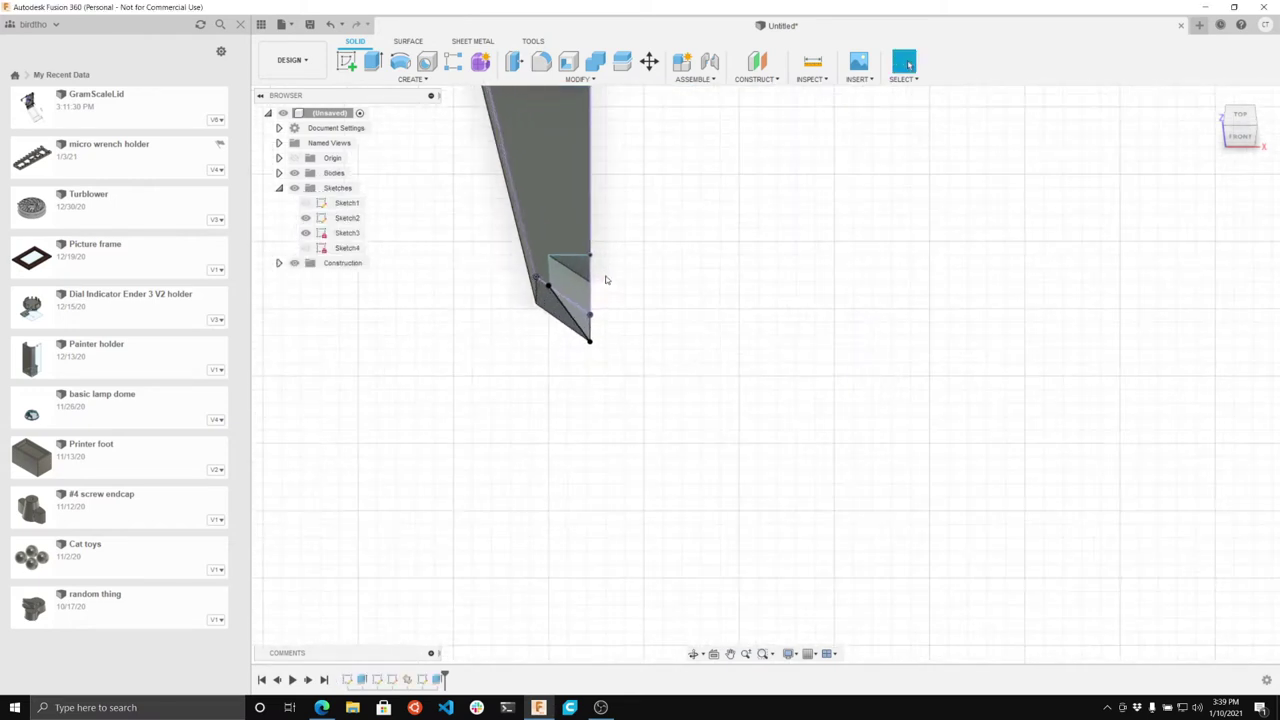
{"action": "middle_click_drag", "start_coordinate": [621, 361], "coordinate": [651, 474]}
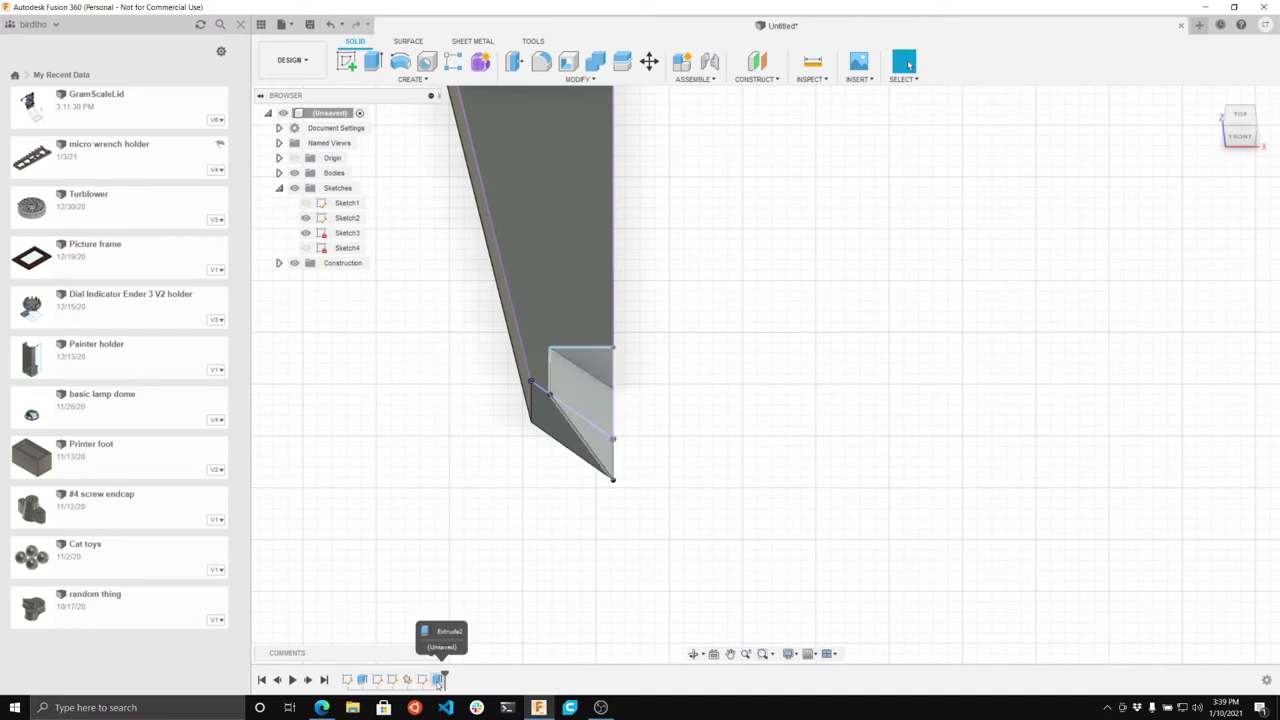
Step: Reduce the base extrusion's distance to 0.5 mm
{"action": "right_click", "coordinate": [362, 680]}
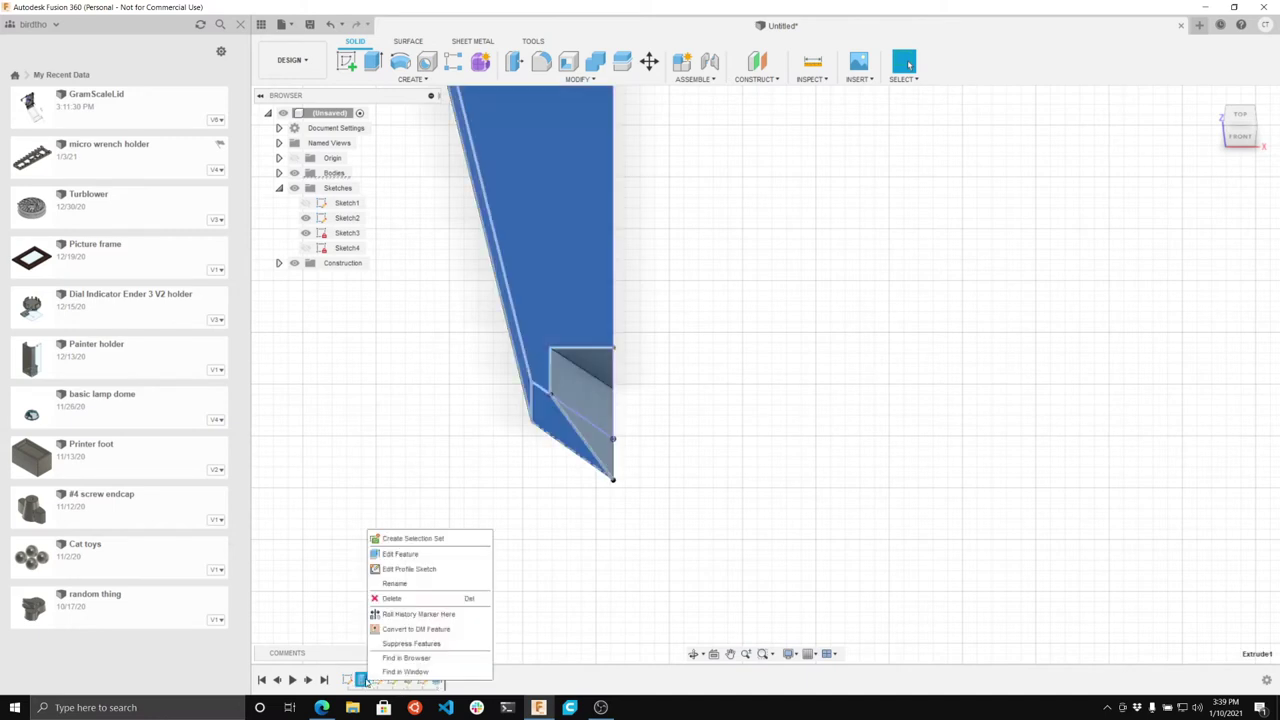
{"action": "left_click", "coordinate": [394, 554]}
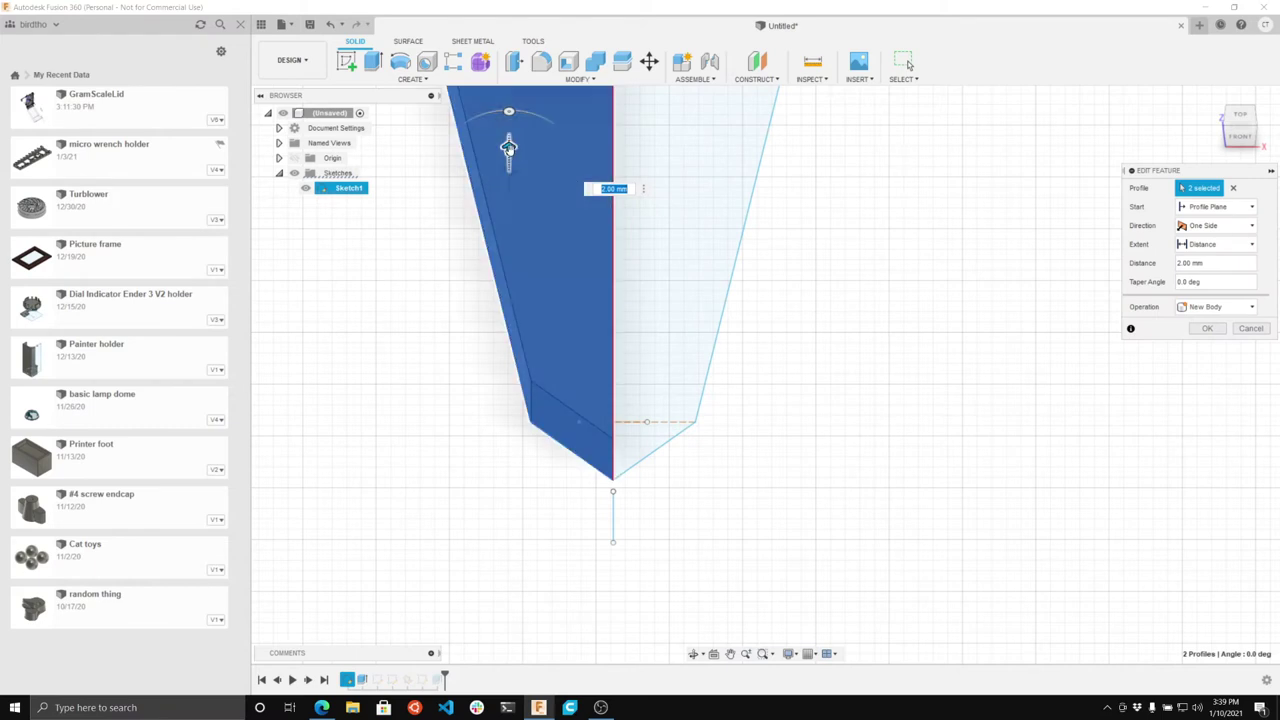
{"action": "left_click_drag", "start_coordinate": [508, 148], "coordinate": [506, 194]}
{"action": "scroll", "coordinate": [510, 166], "scroll_direction": "down", "scroll_amount": 2}
{"action": "scroll", "coordinate": [508, 166], "scroll_direction": "up", "scroll_amount": 6}
{"action": "scroll", "coordinate": [506, 194], "scroll_direction": "down", "scroll_amount": 3}
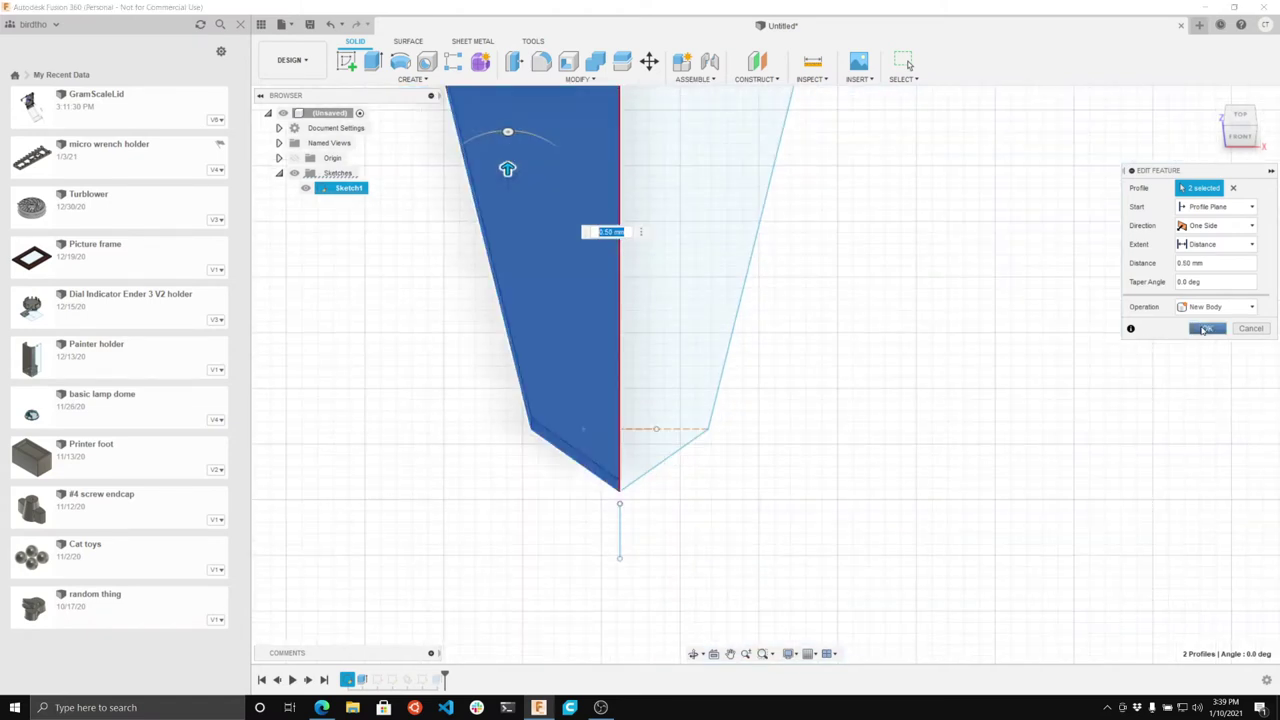
{"action": "left_click", "coordinate": [1205, 328]}
{"action": "scroll", "coordinate": [620, 487], "scroll_direction": "up", "scroll_amount": 2}
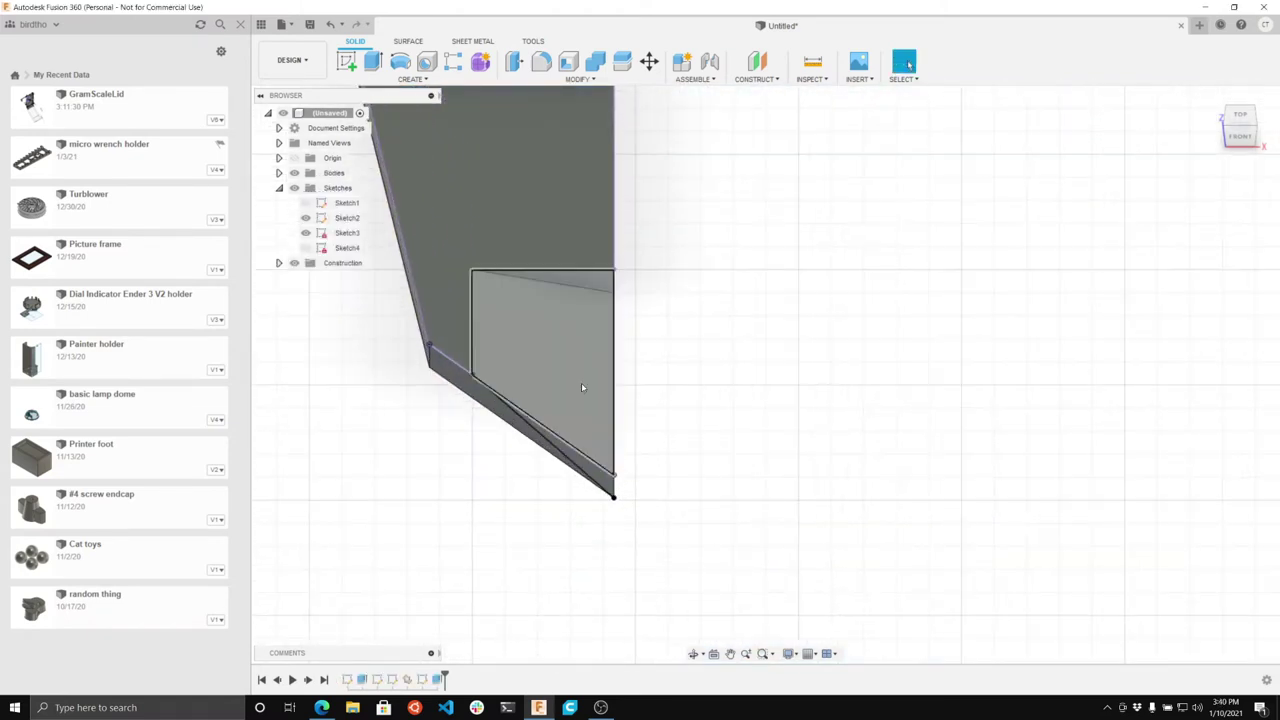
{"action": "scroll", "coordinate": [575, 482], "scroll_direction": "down", "scroll_amount": 4}
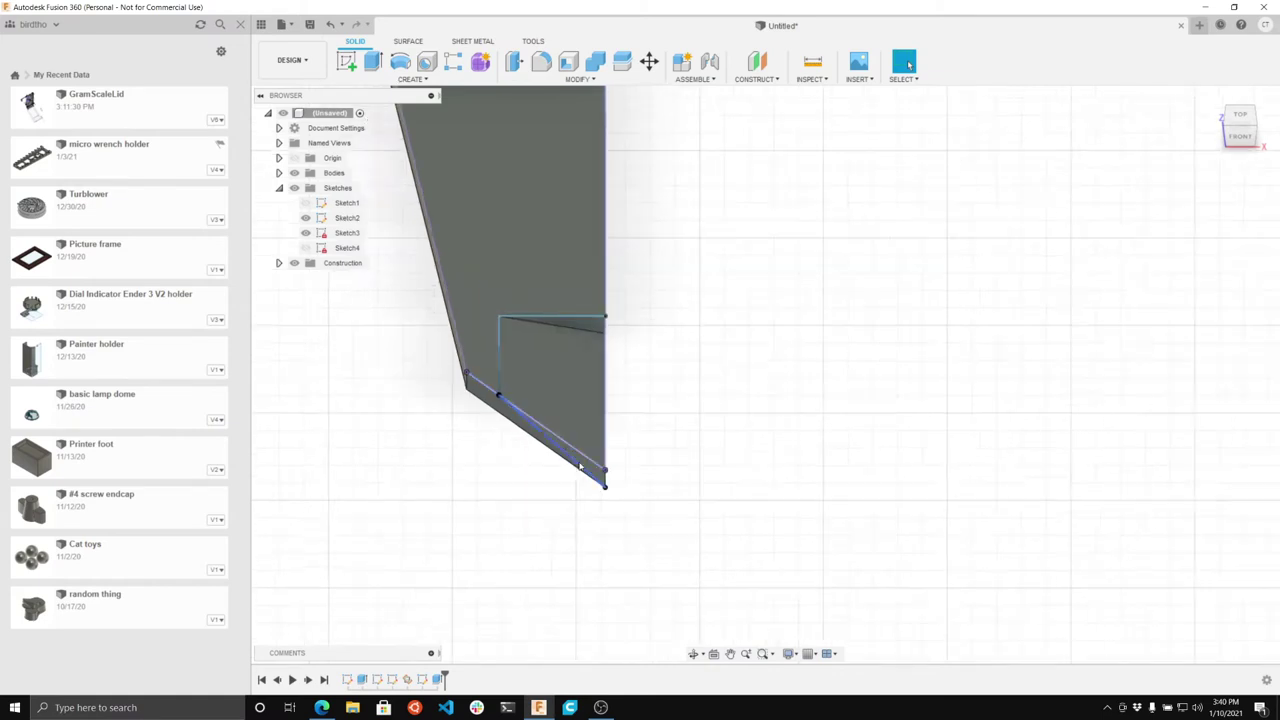
{"action": "scroll", "coordinate": [570, 484], "scroll_direction": "up", "scroll_amount": 1}
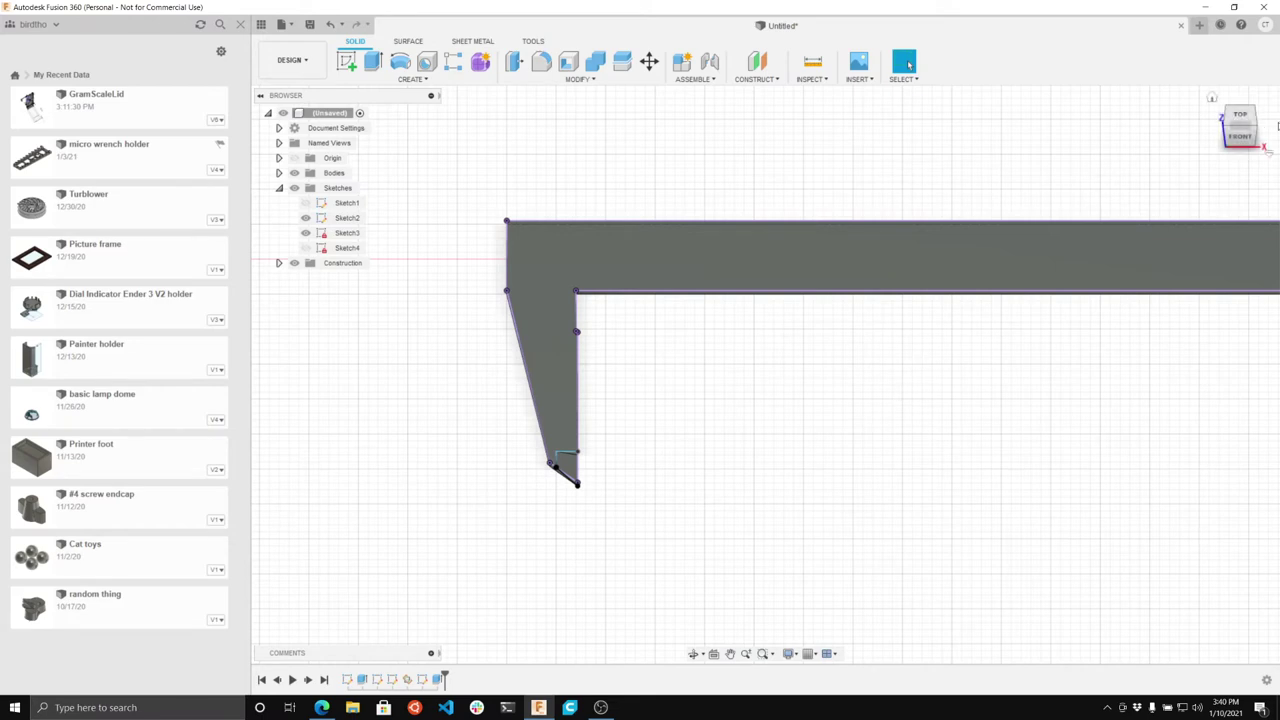
Step: Hide the second and third sketches, show the first sketch and open it for editing
{"action": "middle_click_drag", "start_coordinate": [765, 374], "coordinate": [914, 283], "text": "shift"}
{"action": "scroll", "coordinate": [876, 274], "scroll_direction": "up", "scroll_amount": 3}
{"action": "scroll", "coordinate": [776, 348], "scroll_direction": "up", "scroll_amount": 5}
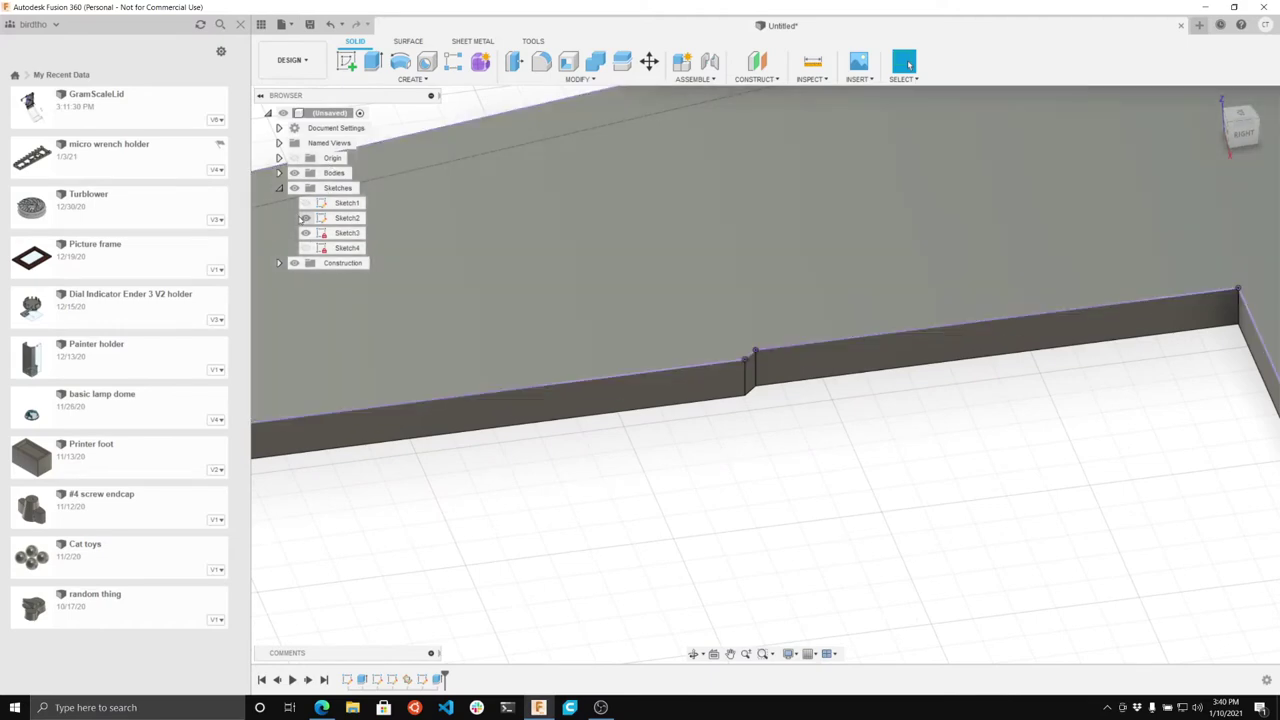
{"action": "left_click", "coordinate": [306, 233]}
{"action": "left_click", "coordinate": [306, 218]}
{"action": "left_click", "coordinate": [306, 204]}
{"action": "double_click", "coordinate": [335, 203]}
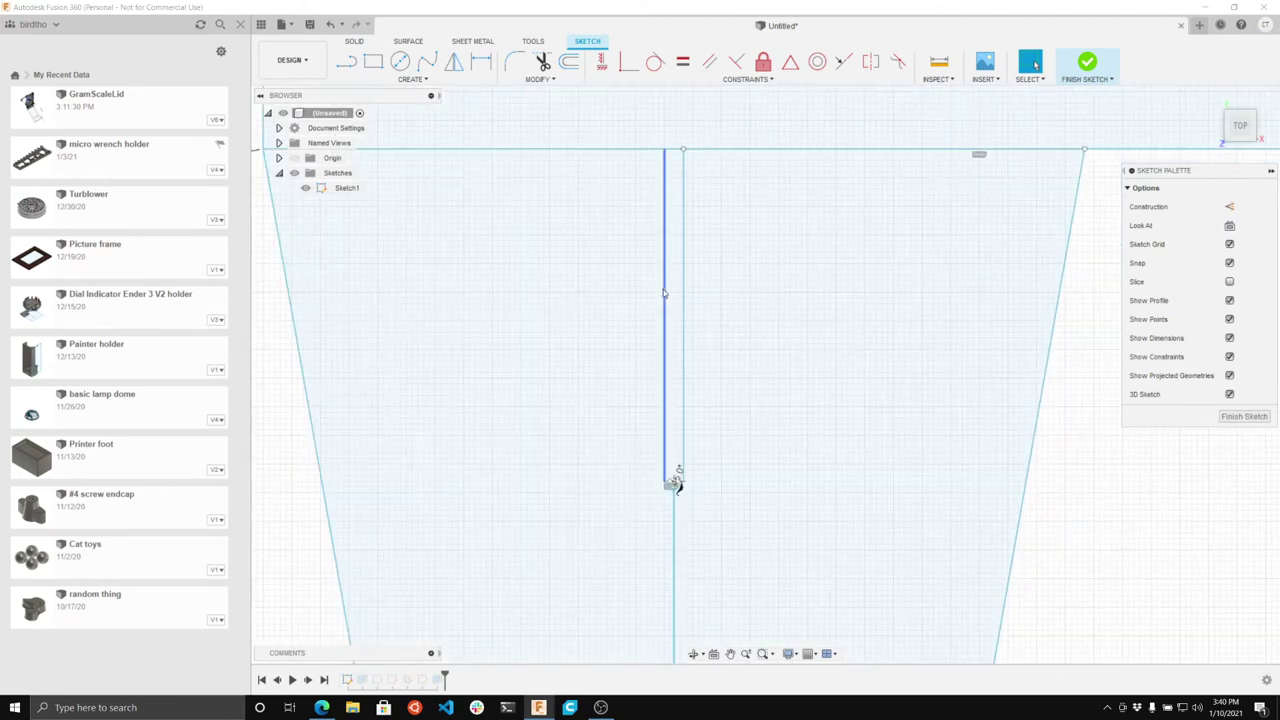
Step: Try to move the outer long edge of the narrow slot -0.10 mm along X
{"action": "left_click", "coordinate": [665, 293]}
{"action": "right_click", "coordinate": [665, 293]}
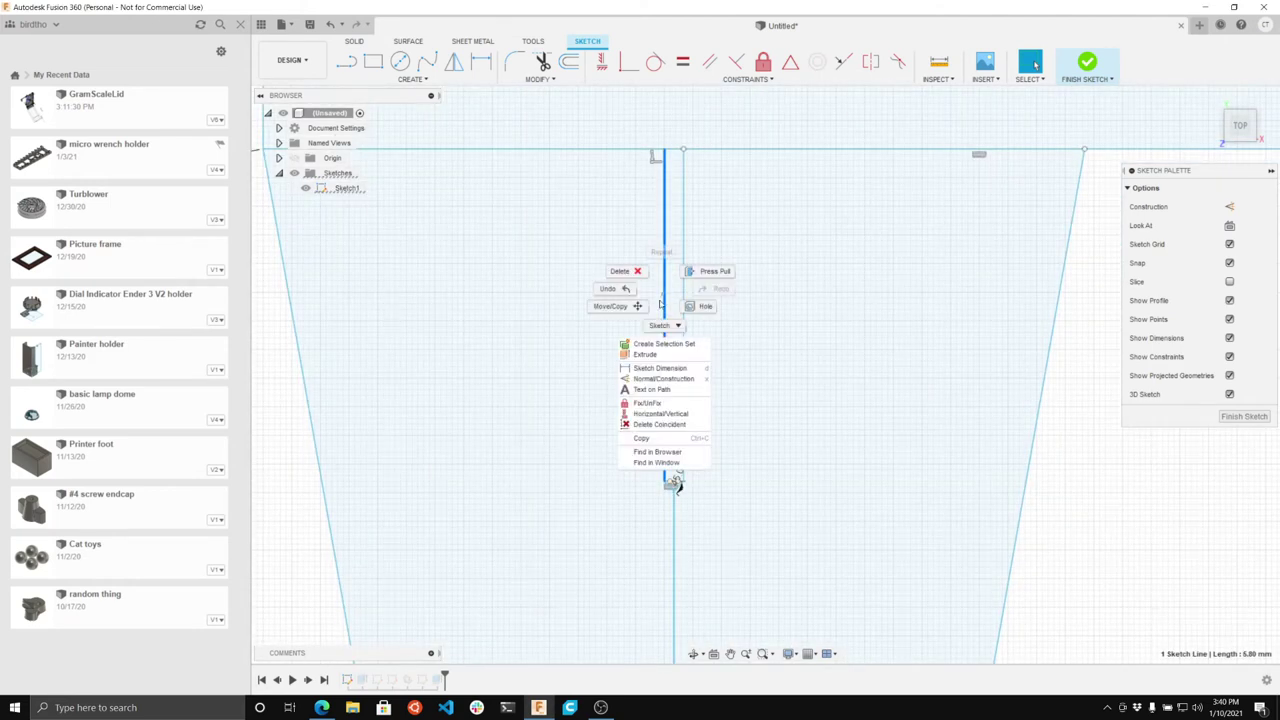
{"action": "left_click", "coordinate": [615, 305]}
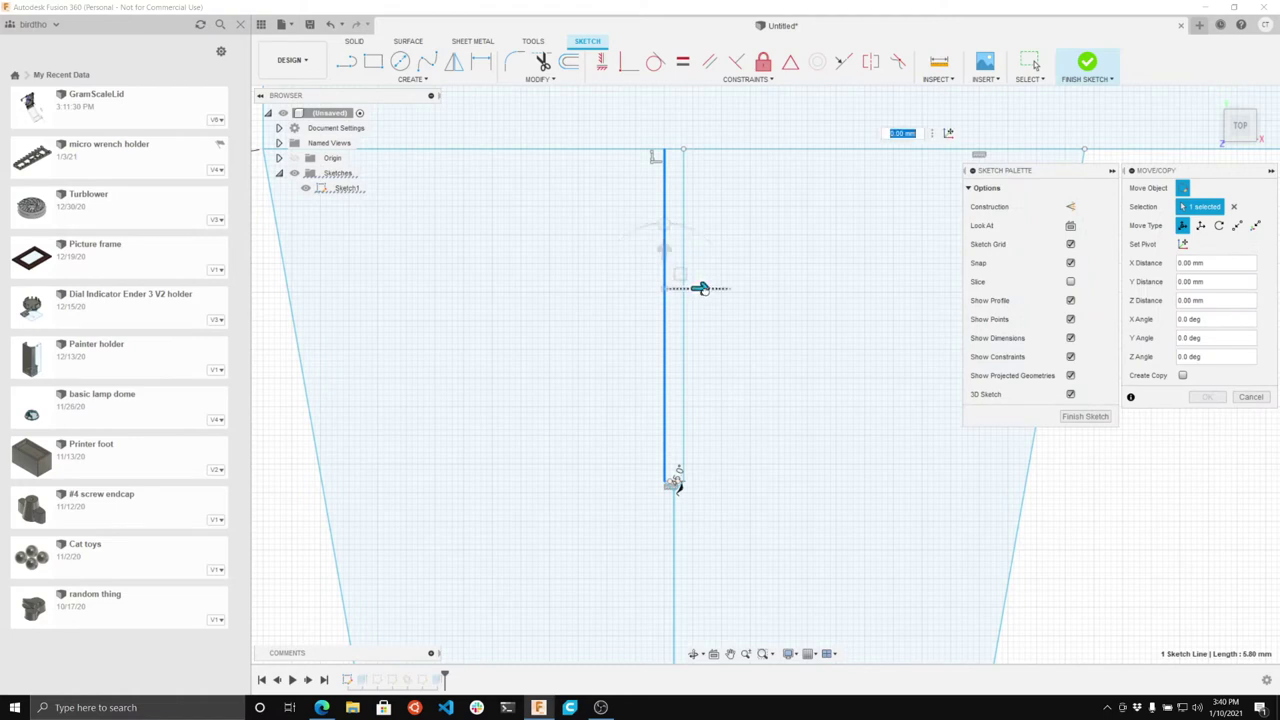
{"action": "mouse_move", "coordinate": [700, 289]}
{"action": "left_mouse_down"}
{"action": "mouse_move", "coordinate": [666, 287]}
{"action": "mouse_move", "coordinate": [697, 291]}
{"action": "left_mouse_up"}
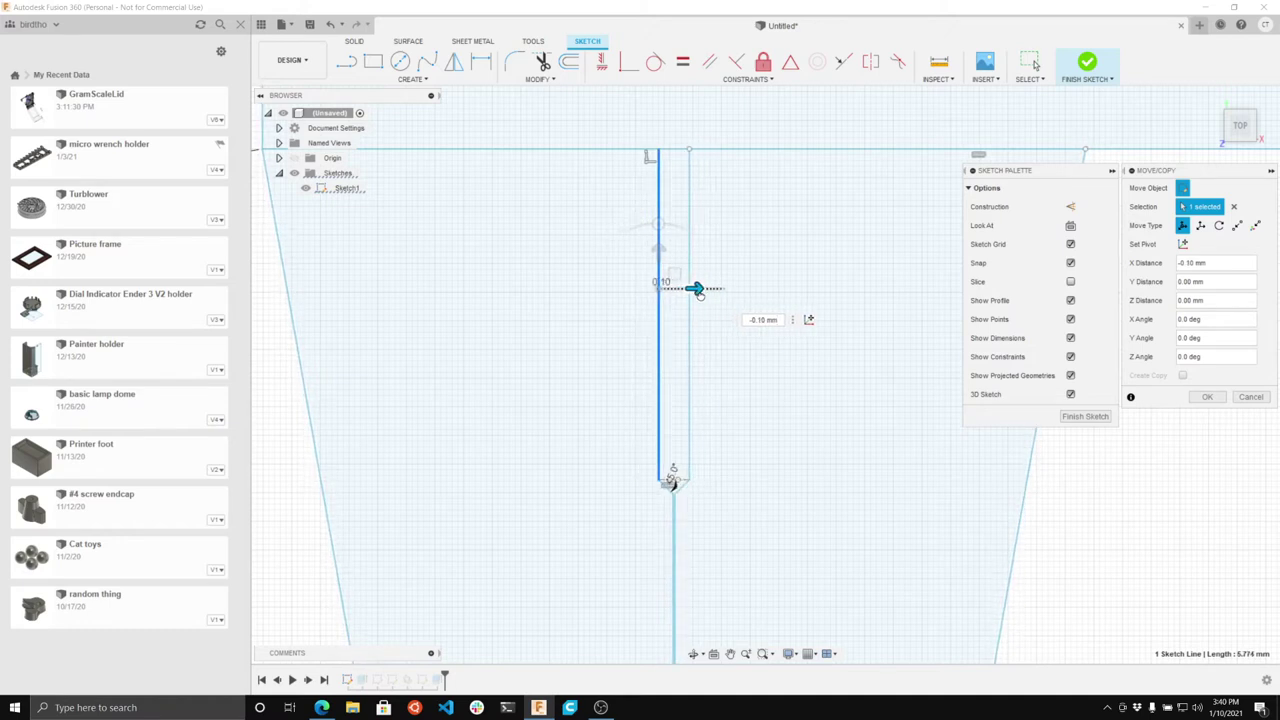
{"action": "key", "text": "Return"}
Step: Examine the slot's long edge, its lower corner point and the angled end where it meets the leg's centre line
{"action": "scroll", "coordinate": [675, 485], "scroll_direction": "up", "scroll_amount": 3}
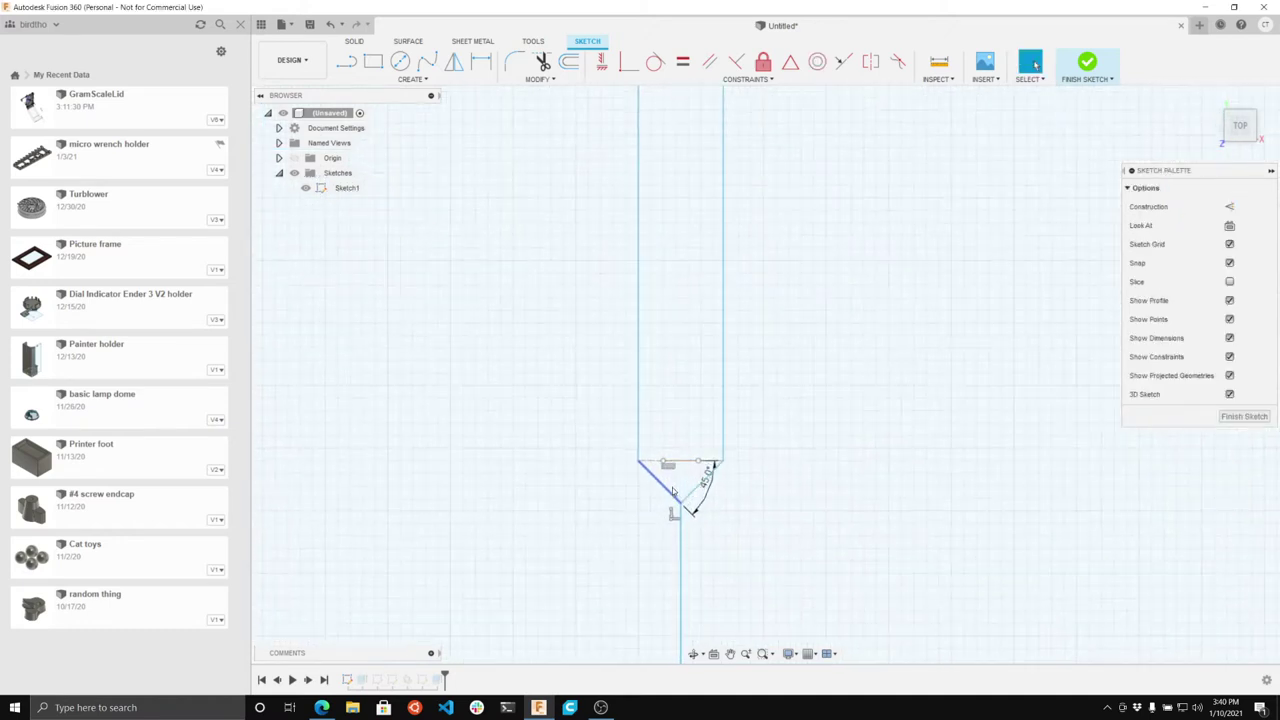
{"action": "scroll", "coordinate": [675, 490], "scroll_direction": "up", "scroll_amount": 2}
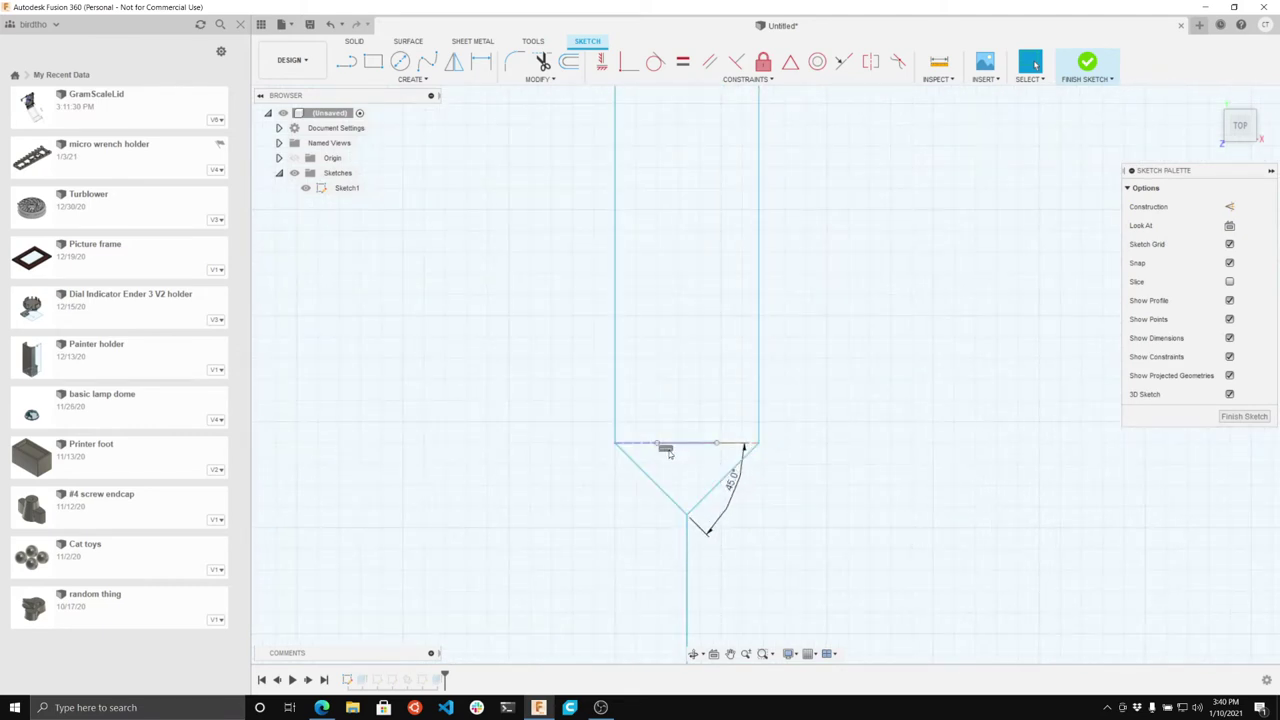
{"action": "left_click", "coordinate": [649, 481]}
{"action": "scroll", "coordinate": [650, 440], "scroll_direction": "down", "scroll_amount": 3}
{"action": "left_click", "coordinate": [636, 405]}
{"action": "scroll", "coordinate": [638, 468], "scroll_direction": "down", "scroll_amount": 5}
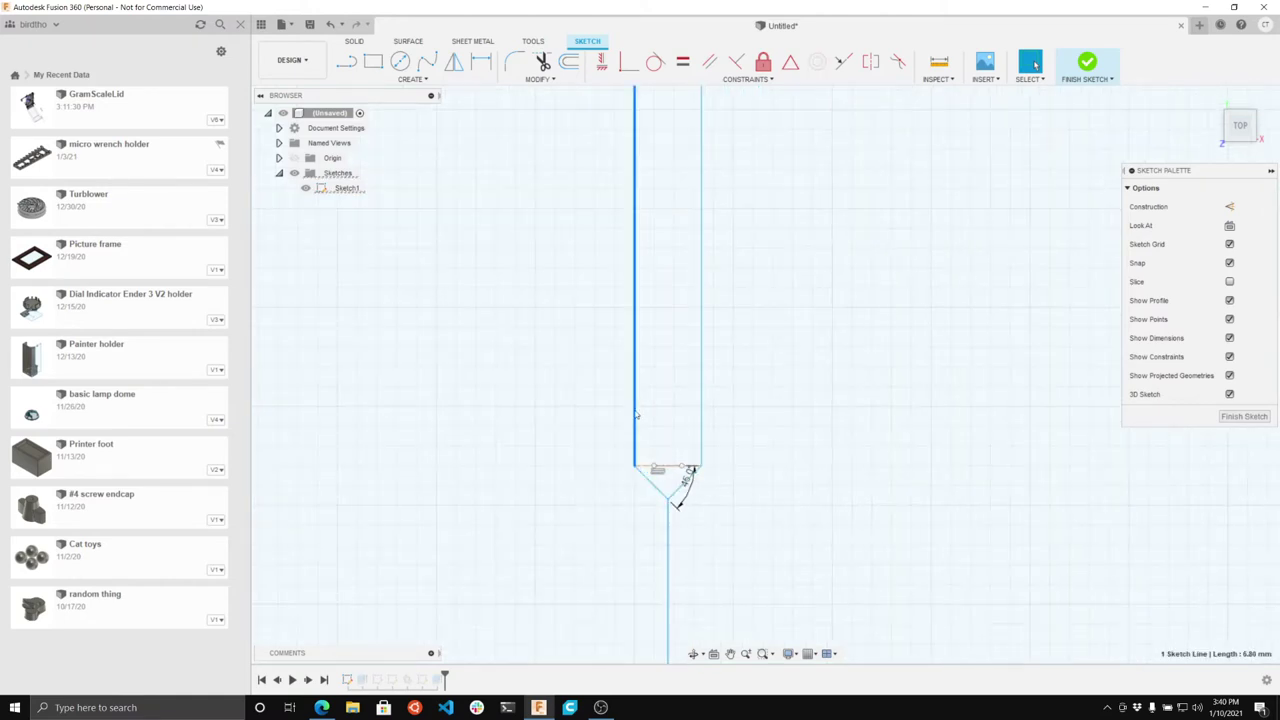
{"action": "left_click", "coordinate": [634, 472]}
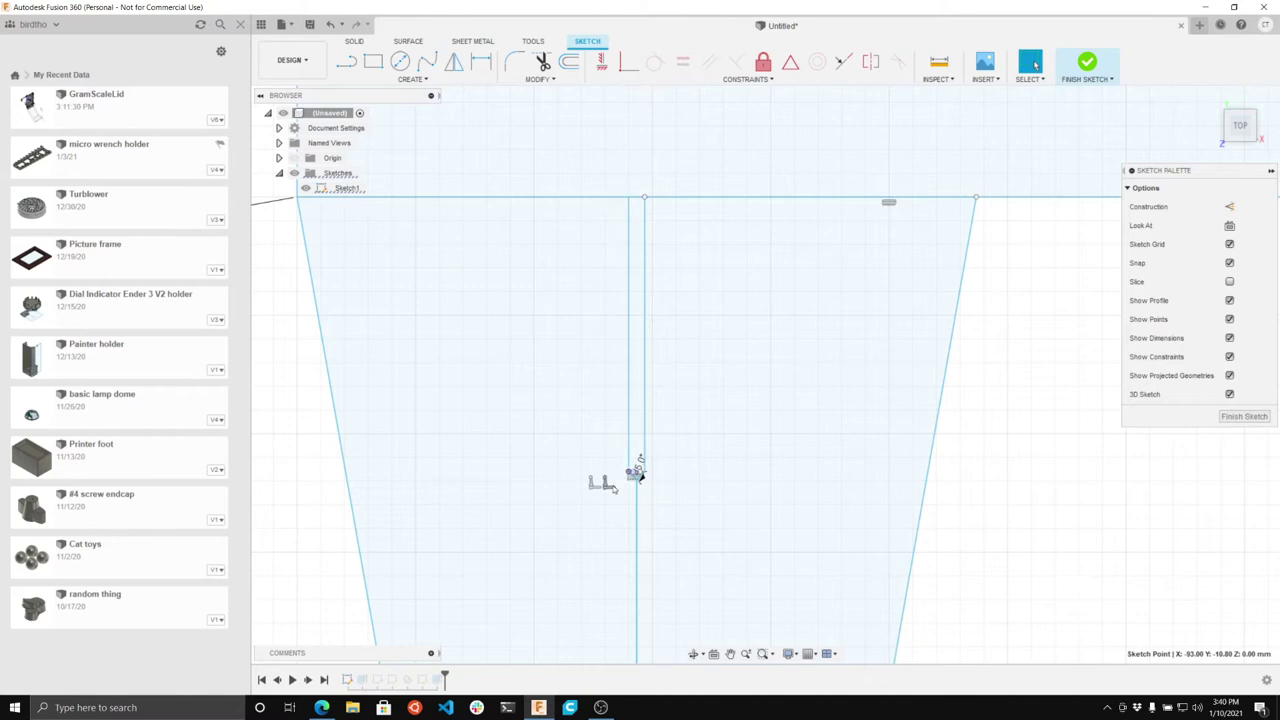
{"action": "left_click", "coordinate": [628, 355]}
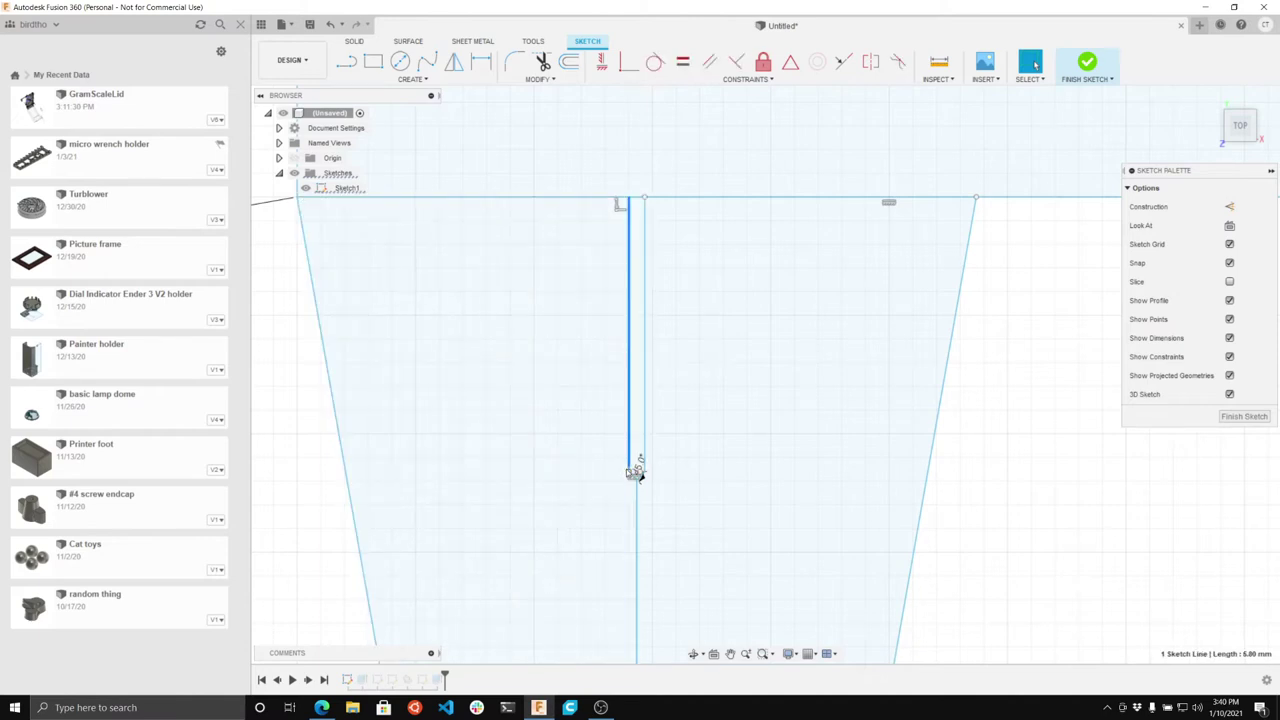
{"action": "scroll", "coordinate": [635, 484], "scroll_direction": "up", "scroll_amount": 5}
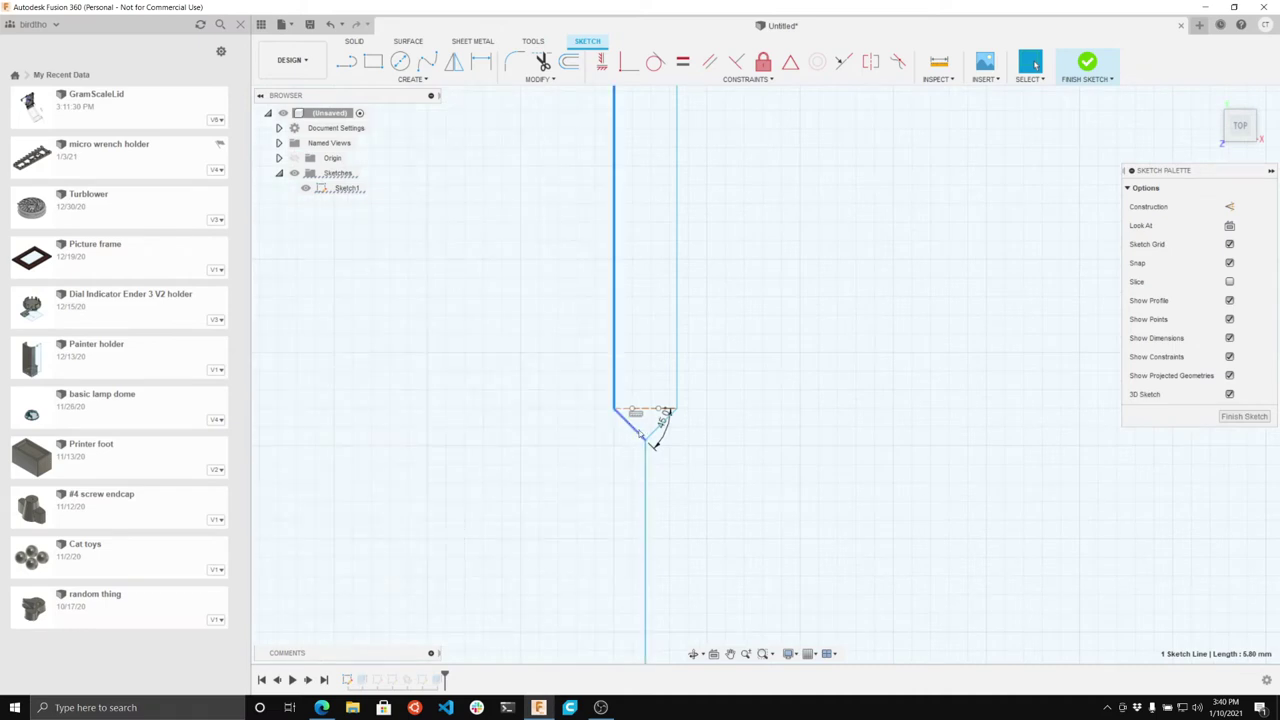
Step: Apply a Fix constraint to the leg's vertical centre line below the slot
{"action": "left_click", "coordinate": [665, 432]}
{"action": "left_click", "coordinate": [762, 67]}
{"action": "left_click", "coordinate": [763, 63]}
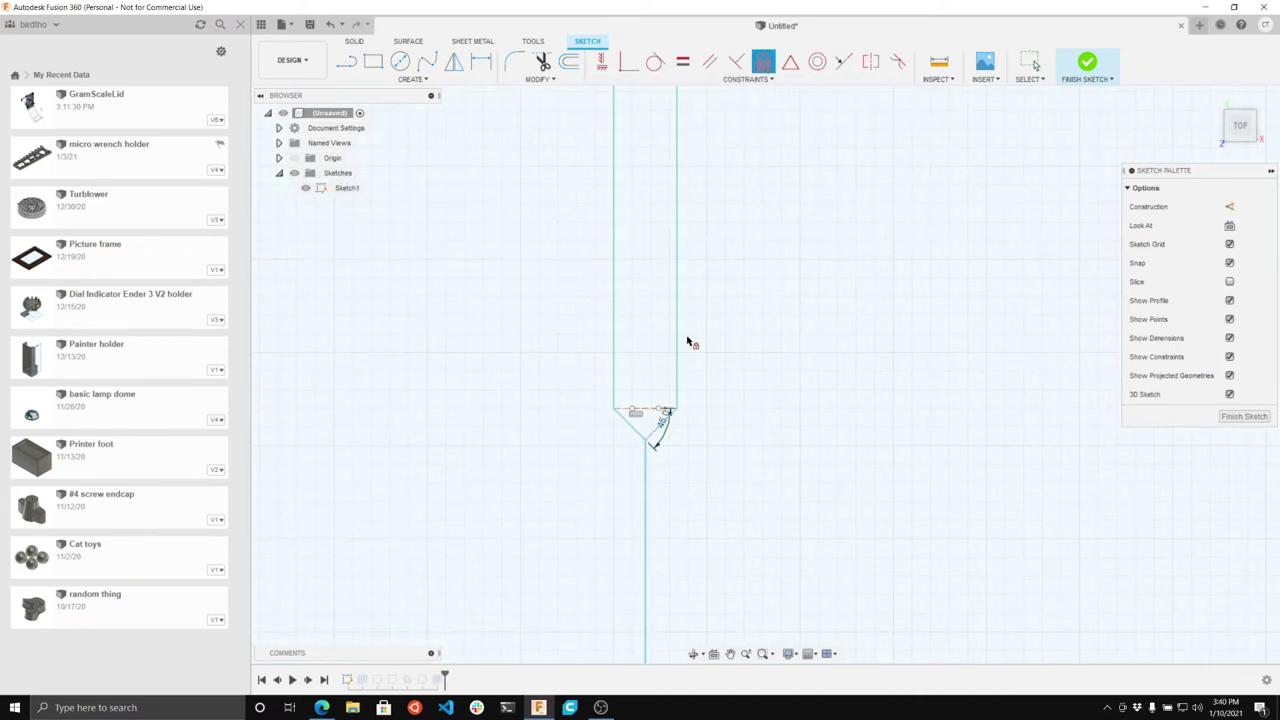
{"action": "left_click", "coordinate": [644, 471]}
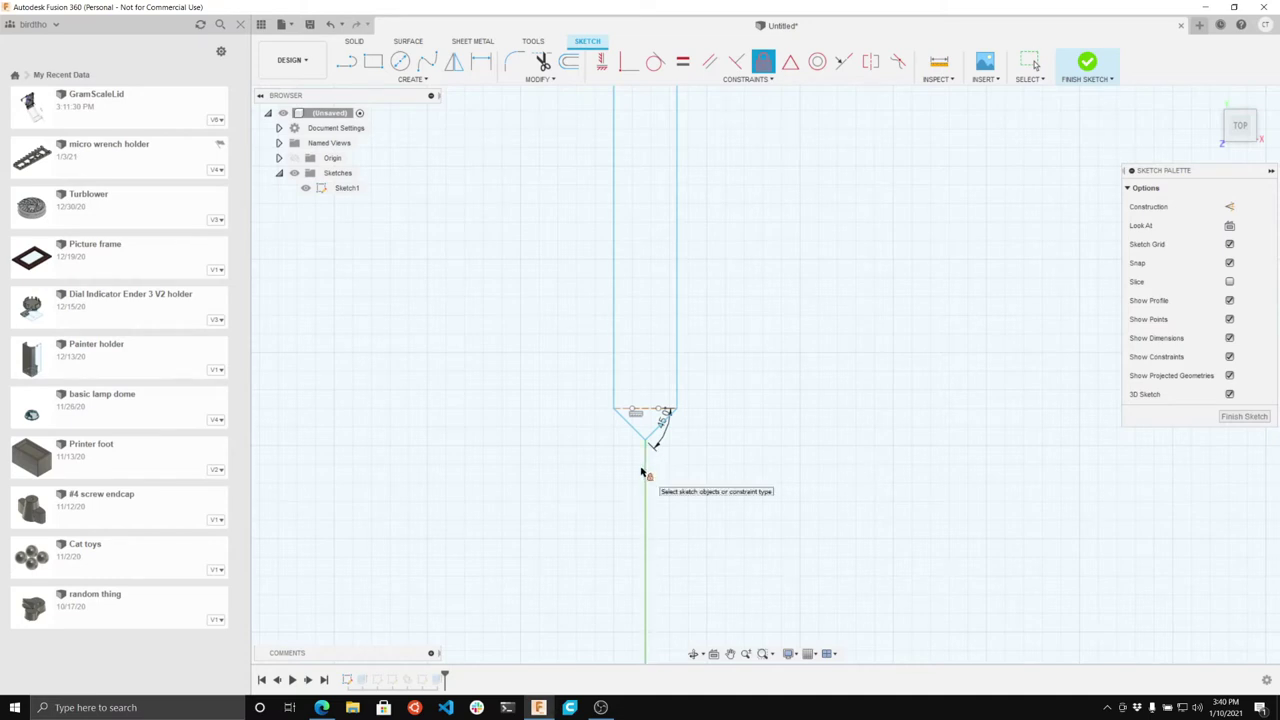
{"action": "key", "text": "Escape"}
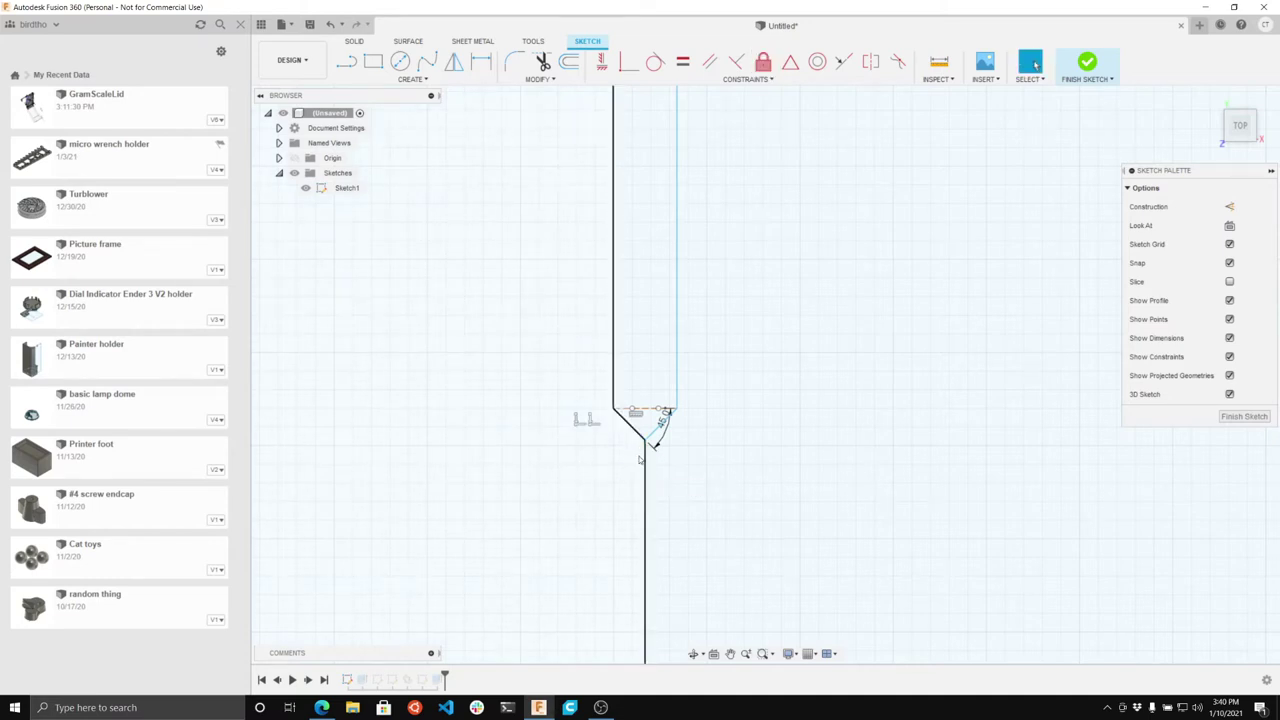
{"action": "left_click", "coordinate": [640, 460]}
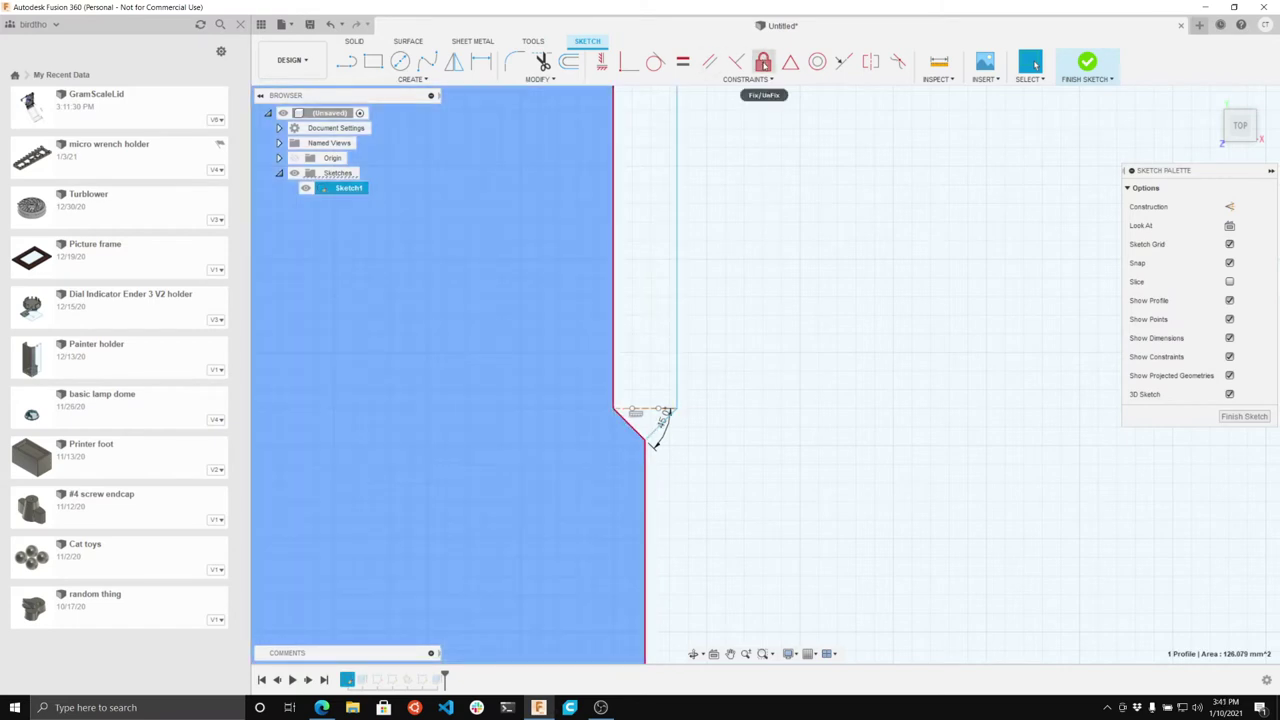
{"action": "left_click", "coordinate": [763, 63]}
{"action": "left_click", "coordinate": [644, 506]}
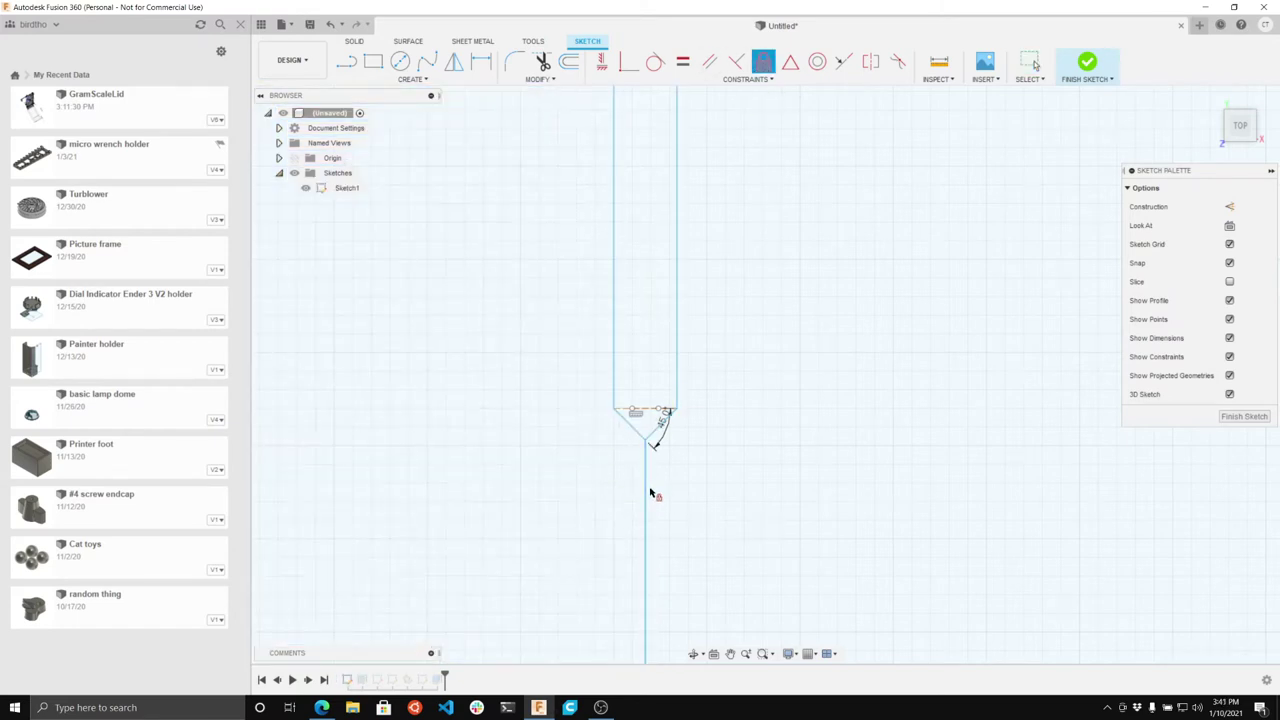
{"action": "left_click", "coordinate": [644, 496]}
{"action": "left_click", "coordinate": [644, 503]}
{"action": "left_click", "coordinate": [644, 508]}
{"action": "key", "text": "Escape"}
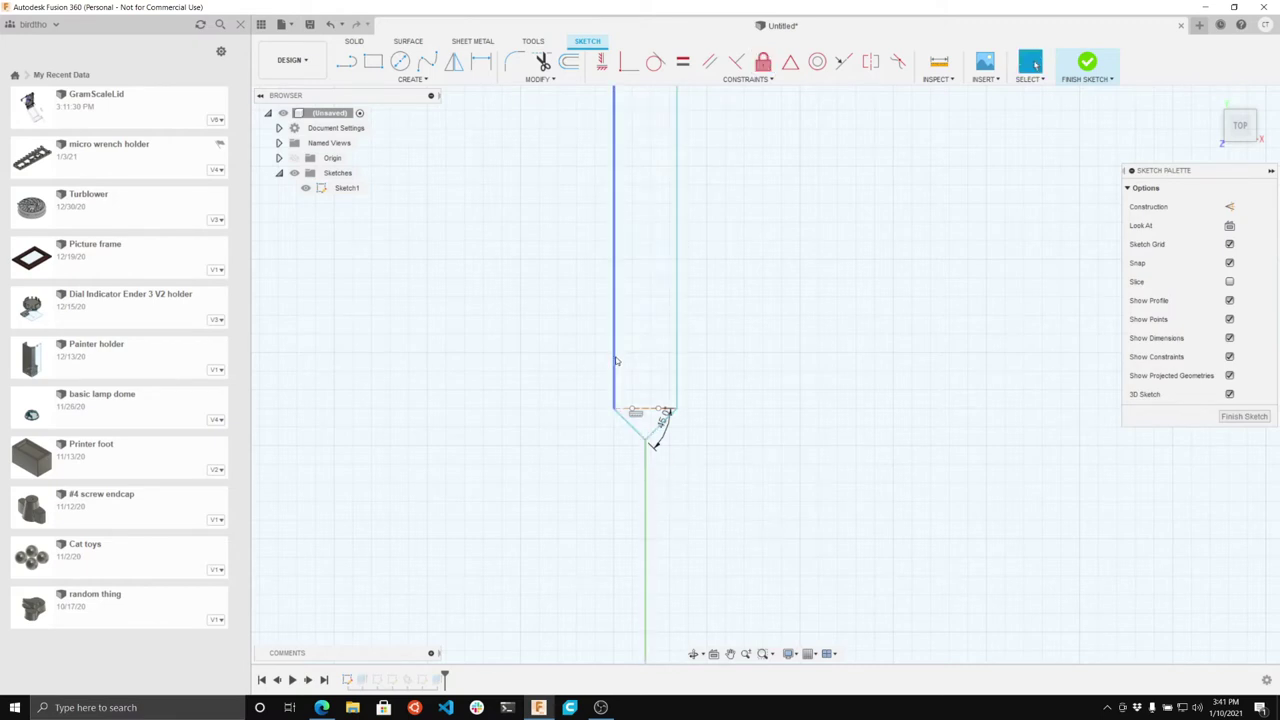
Step: Move the slot's outer long edge -0.30 mm along X and finish the sketch
{"action": "left_click", "coordinate": [614, 361]}
{"action": "scroll", "coordinate": [618, 400], "scroll_direction": "down", "scroll_amount": 2}
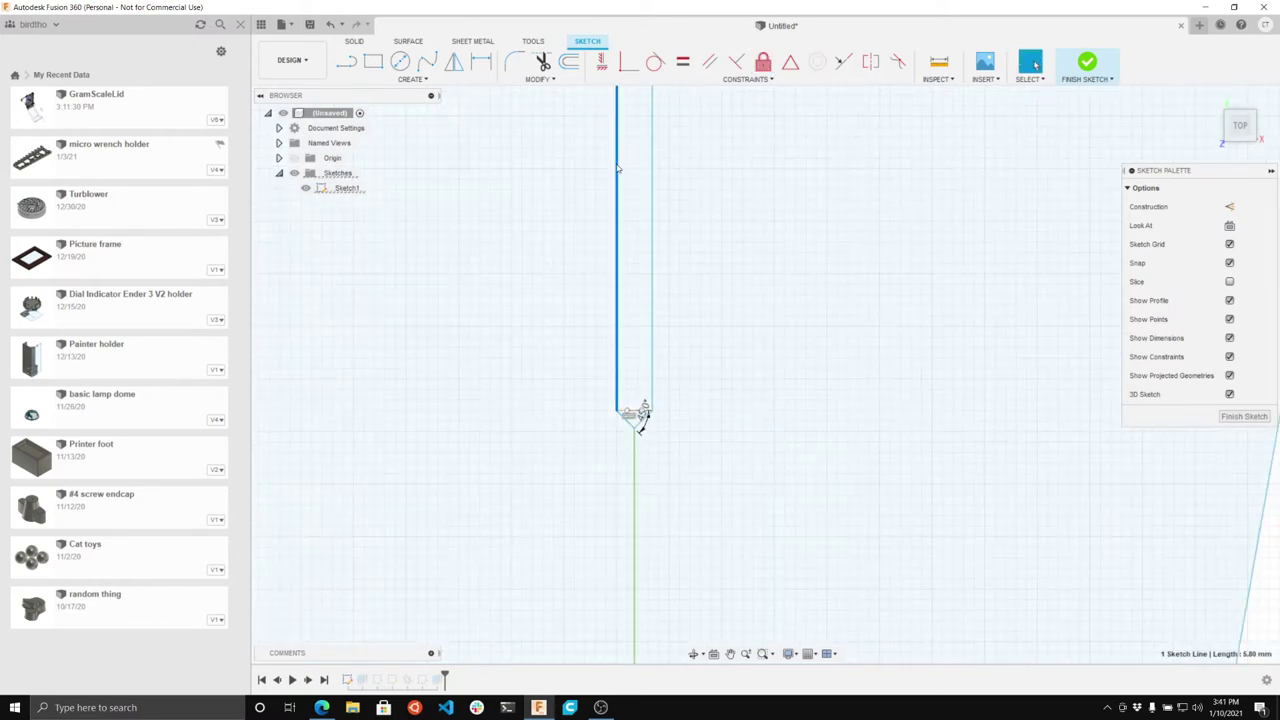
{"action": "right_click", "coordinate": [598, 201]}
{"action": "left_click", "coordinate": [563, 181]}
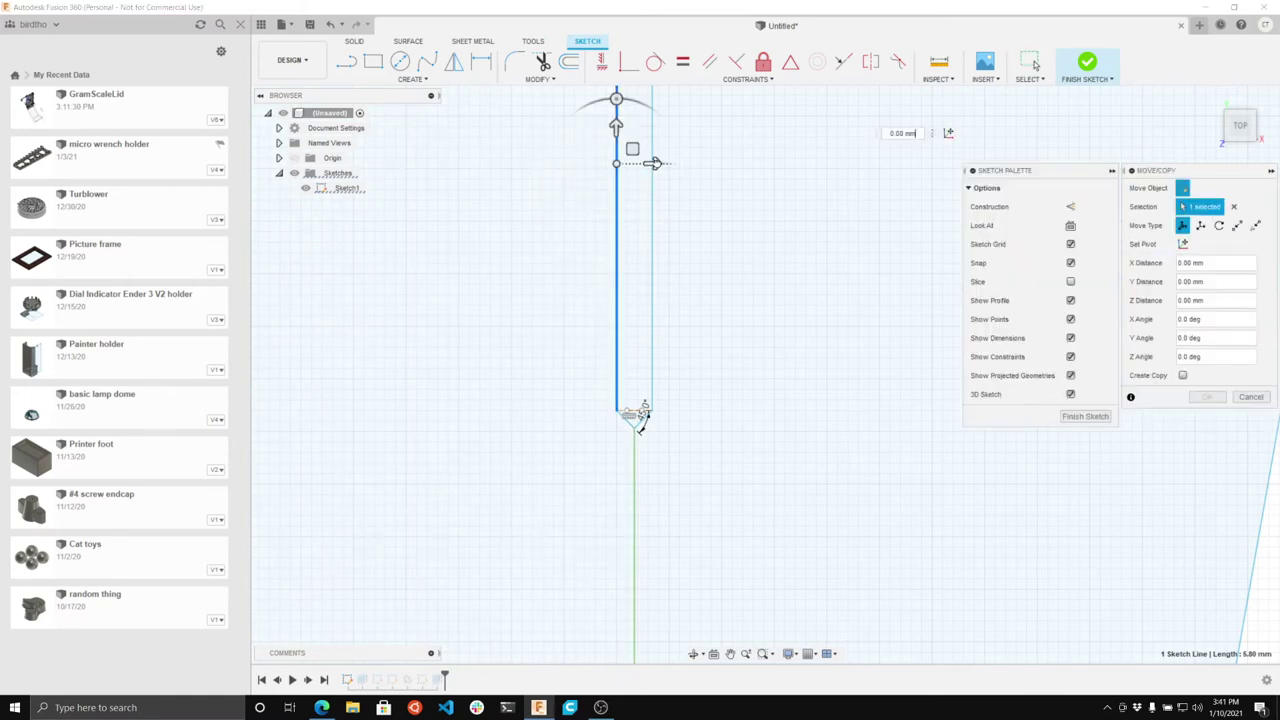
{"action": "left_click_drag", "start_coordinate": [651, 162], "coordinate": [622, 163]}
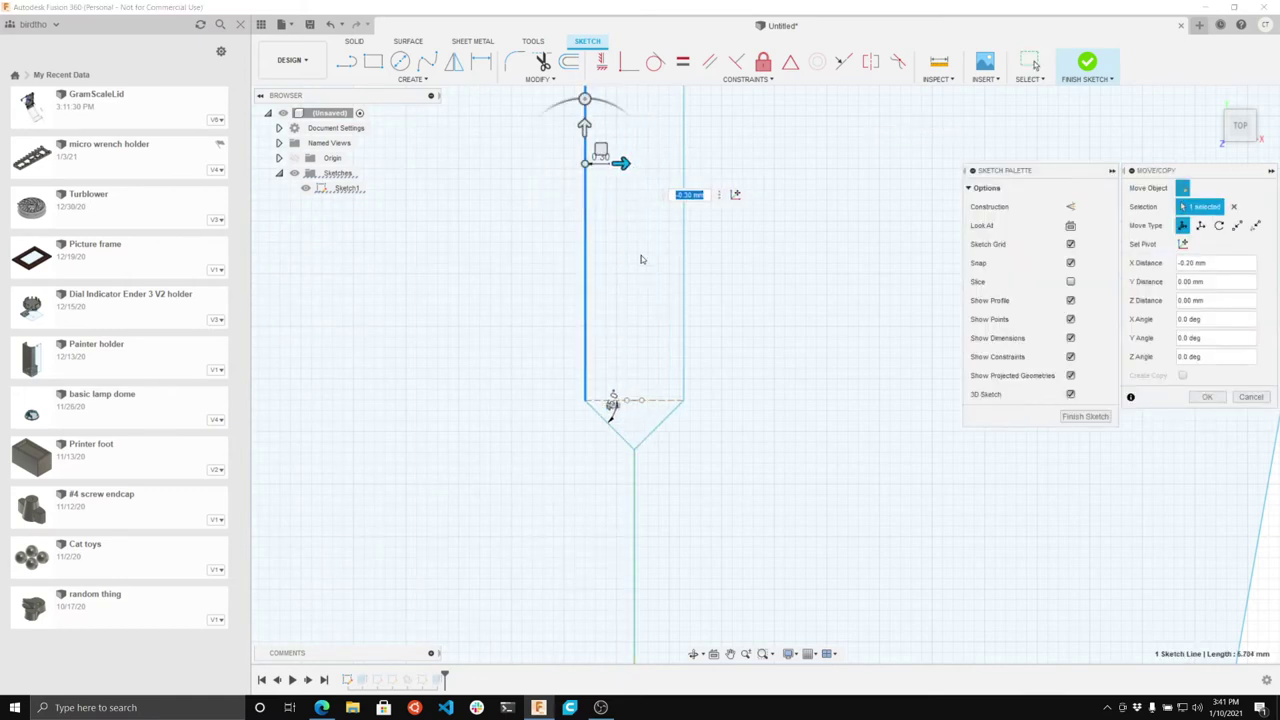
{"action": "key", "text": "Return"}
{"action": "scroll", "coordinate": [616, 385], "scroll_direction": "down", "scroll_amount": 5}
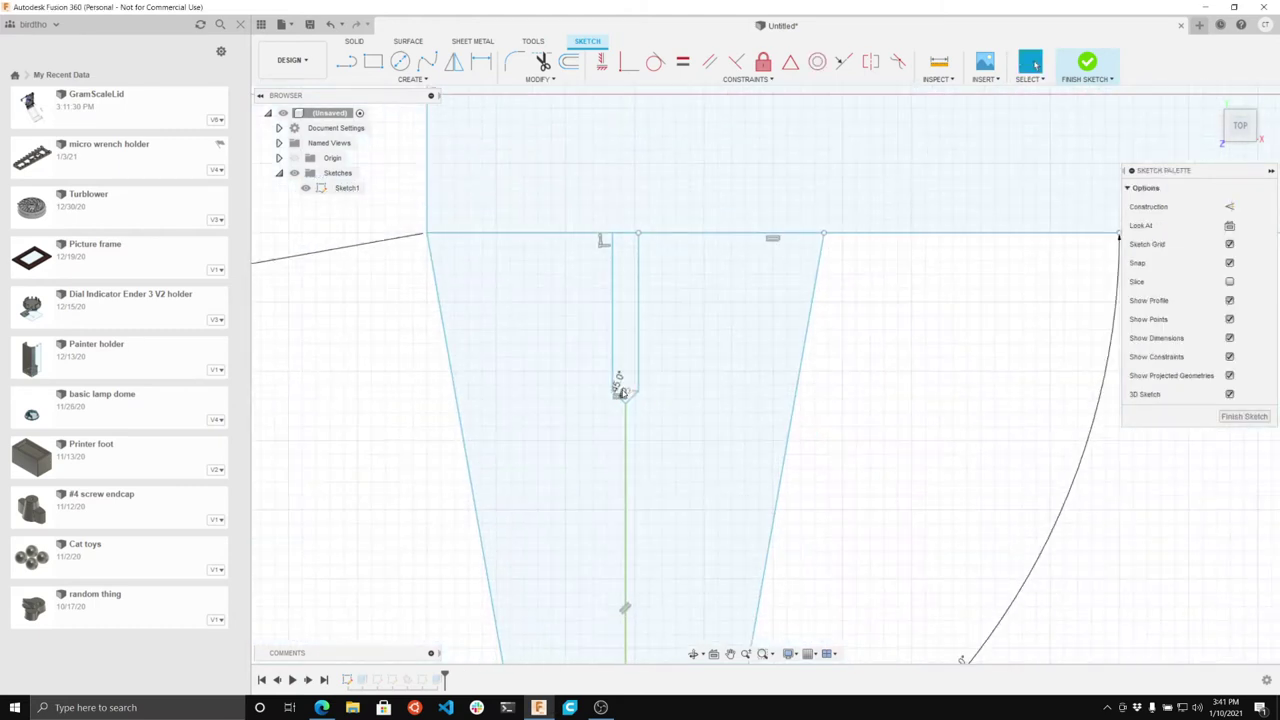
{"action": "left_click", "coordinate": [1087, 64]}
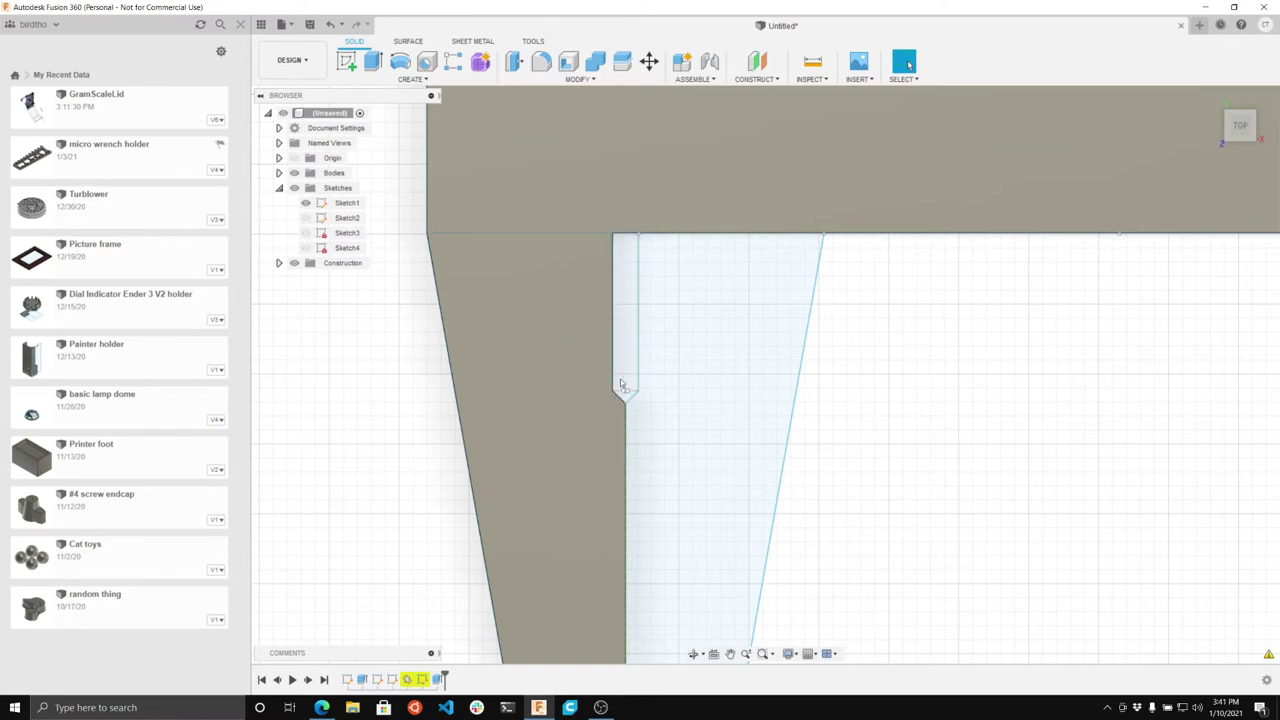
Step: Reopen the base sketch for editing at the leg's pointed tip
{"action": "mouse_move", "coordinate": [446, 676]}
{"action": "left_mouse_down"}
{"action": "mouse_move", "coordinate": [350, 677]}
{"action": "mouse_move", "coordinate": [444, 677]}
{"action": "left_mouse_up"}
{"action": "scroll", "coordinate": [551, 491], "scroll_direction": "down", "scroll_amount": 5}
{"action": "scroll", "coordinate": [551, 320], "scroll_direction": "down", "scroll_amount": 1}
{"action": "scroll", "coordinate": [574, 570], "scroll_direction": "up", "scroll_amount": 3}
{"action": "scroll", "coordinate": [569, 575], "scroll_direction": "down", "scroll_amount": 3}
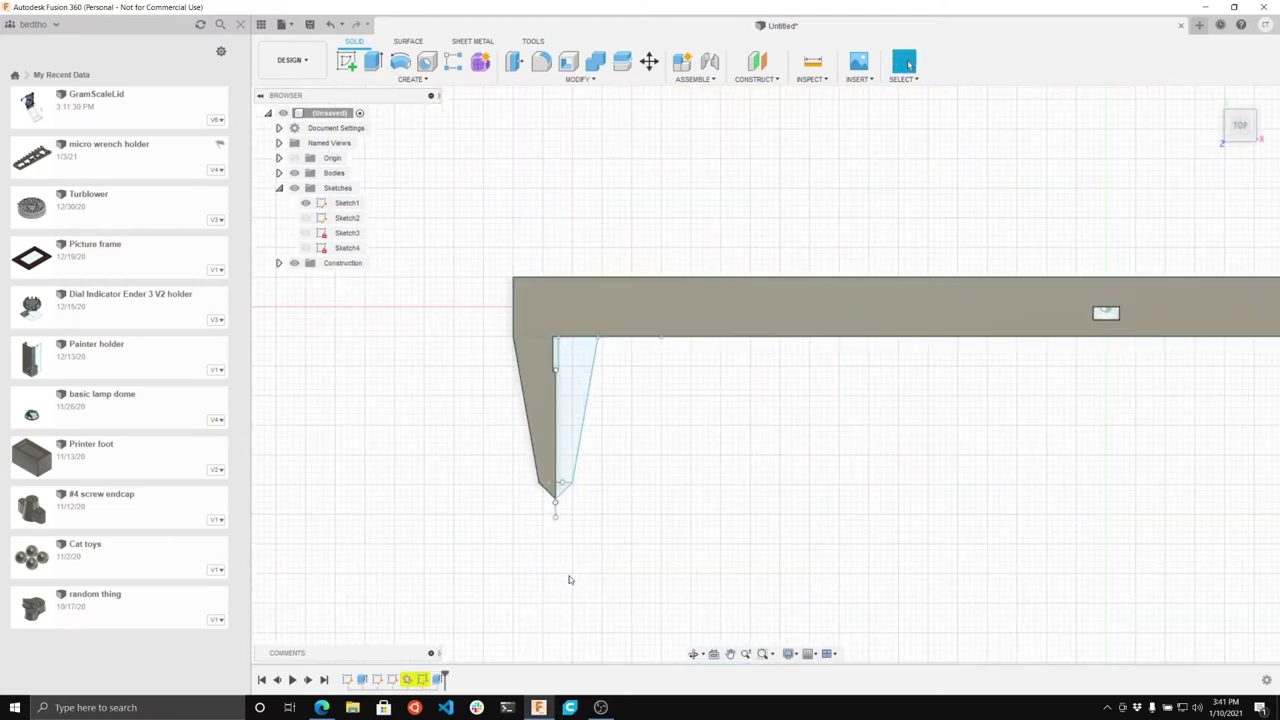
{"action": "scroll", "coordinate": [496, 328], "scroll_direction": "up", "scroll_amount": 2}
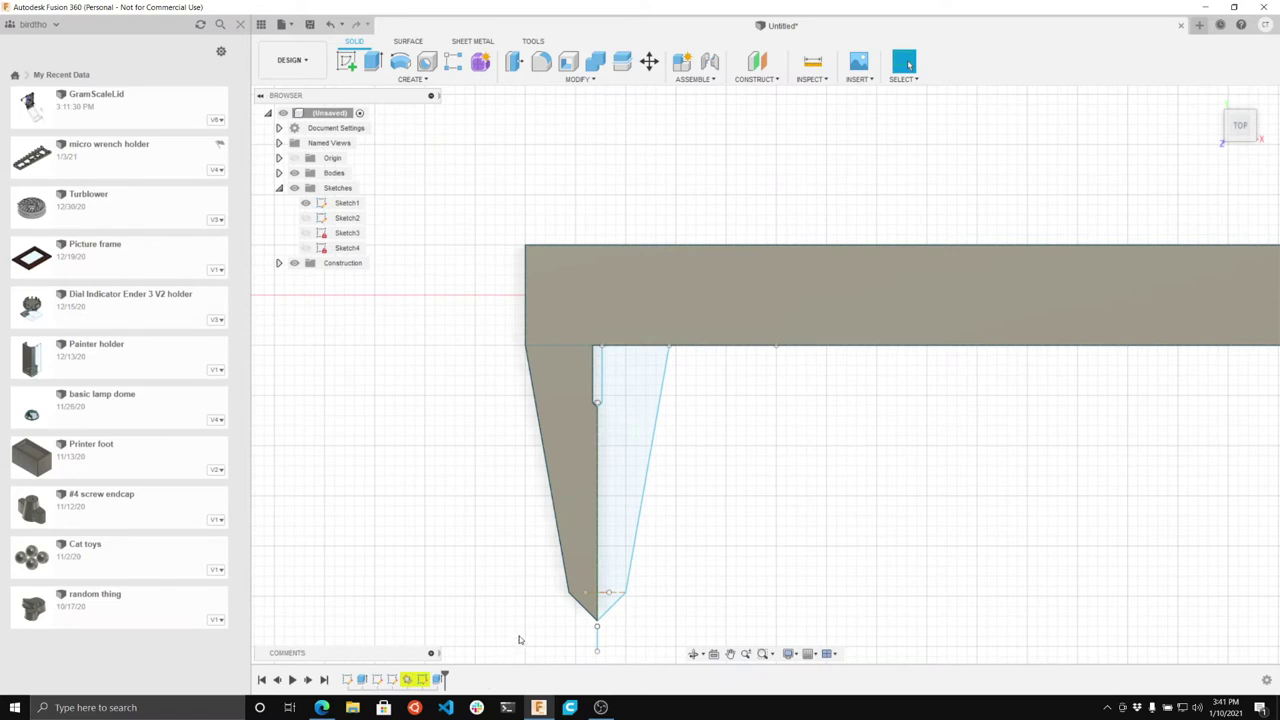
{"action": "double_click", "coordinate": [347, 680]}
{"action": "scroll", "coordinate": [535, 628], "scroll_direction": "up", "scroll_amount": 3}
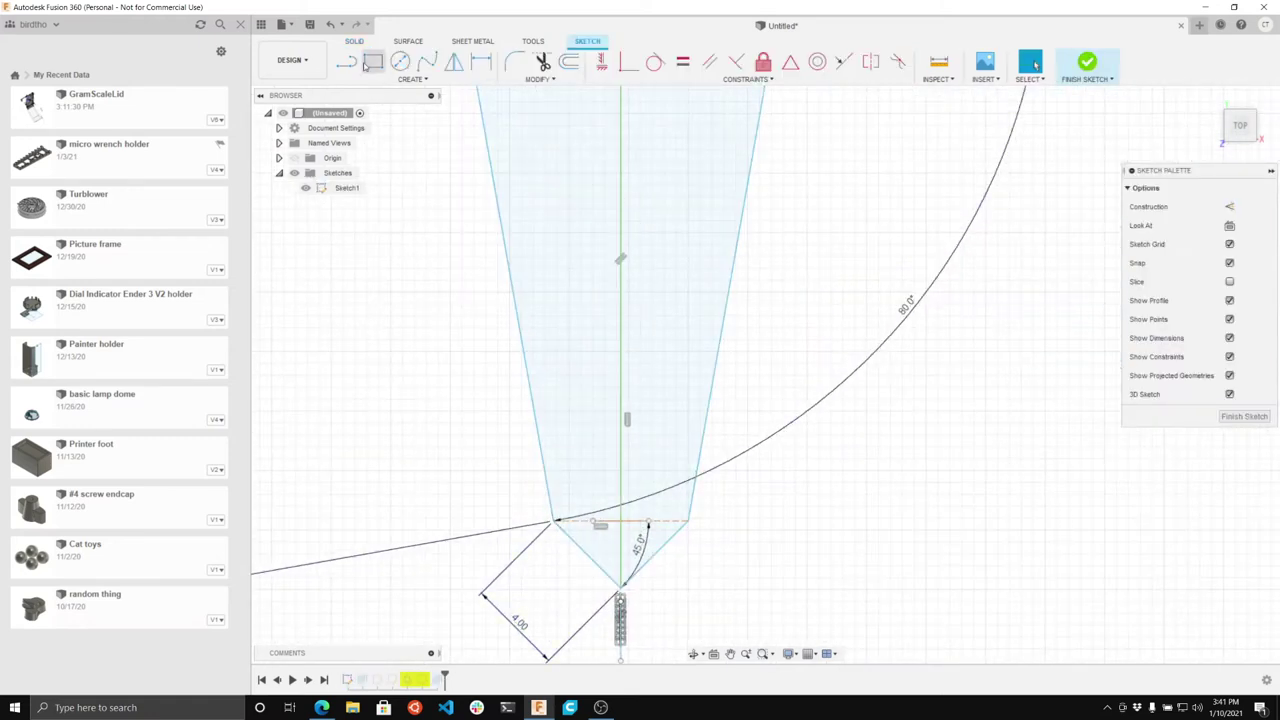
Step: Place a driven dimension between the outer corner of the leg's tip and the vertical centre line
{"action": "left_click", "coordinate": [482, 64]}
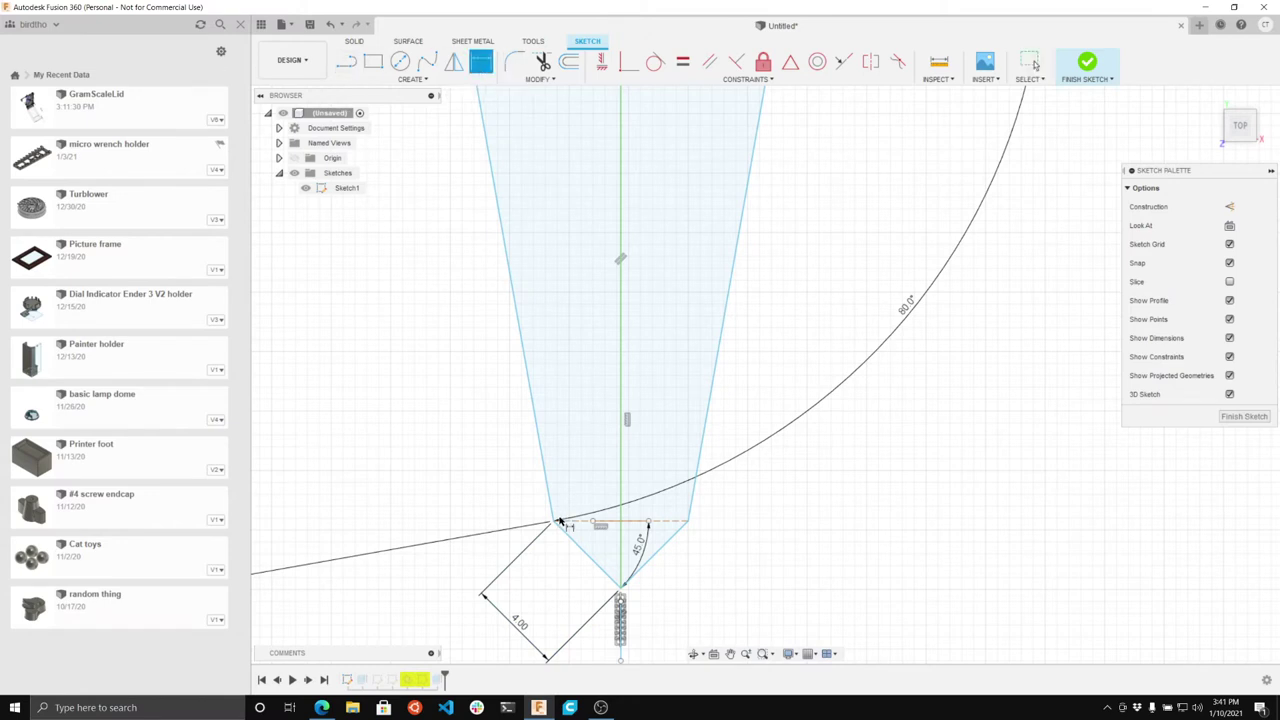
{"action": "left_click", "coordinate": [620, 524]}
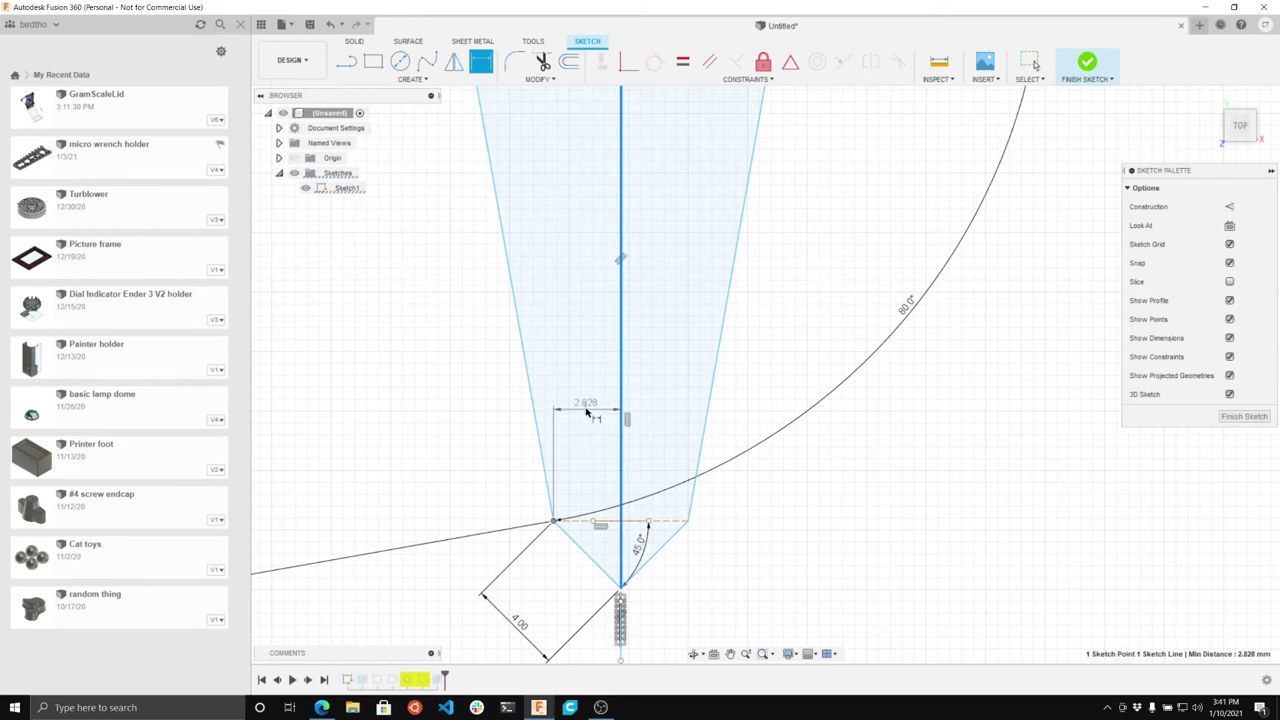
{"action": "left_click", "coordinate": [595, 445]}
{"action": "left_click", "coordinate": [681, 367]}
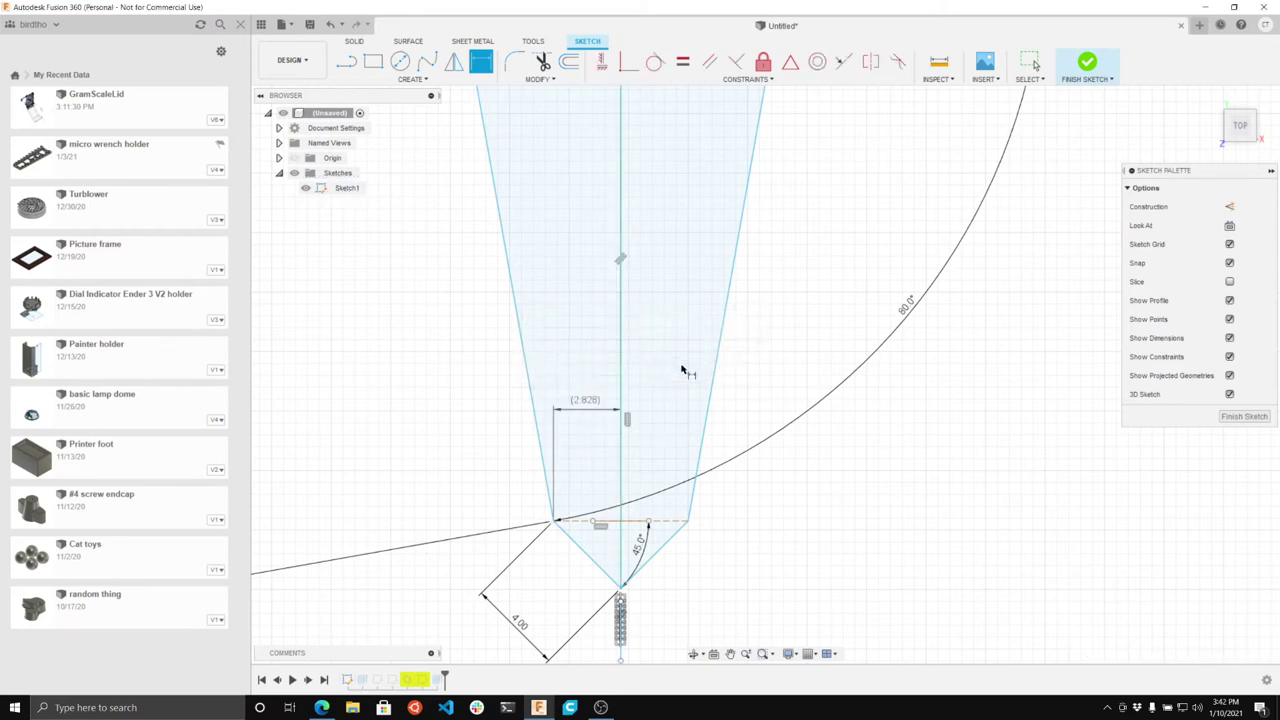
{"action": "scroll", "coordinate": [593, 630], "scroll_direction": "down", "scroll_amount": 3}
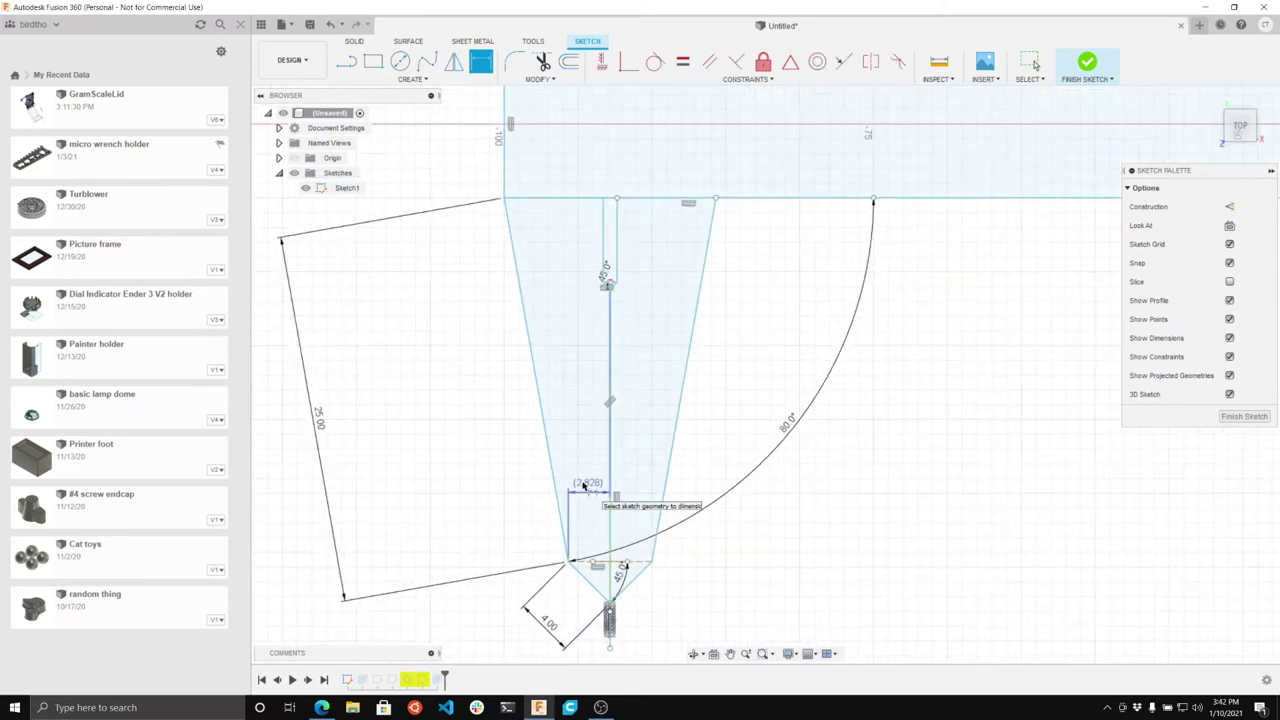
{"action": "key", "text": "Escape"}
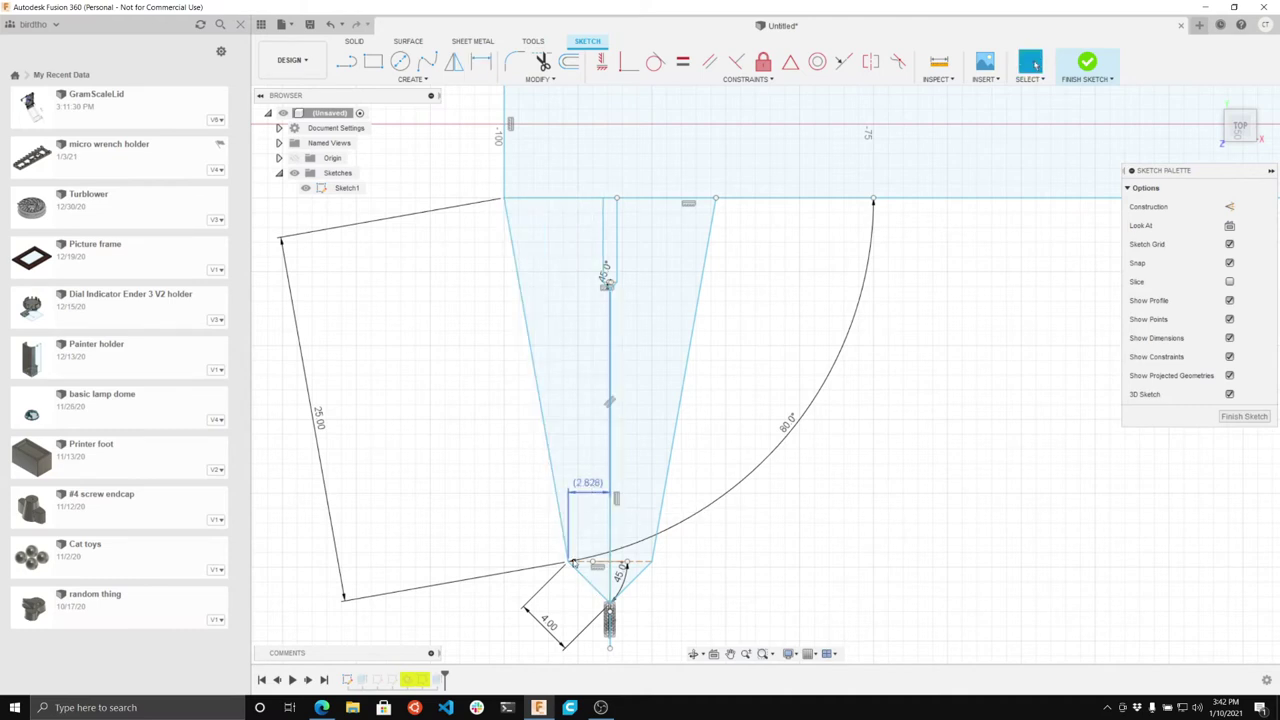
Step: Delete the driven dimension at the tip and the 4 mm dimension on the tip's slanted edge
{"action": "key", "text": "Delete"}
{"action": "left_click", "coordinate": [600, 487]}
{"action": "key", "text": "Delete"}
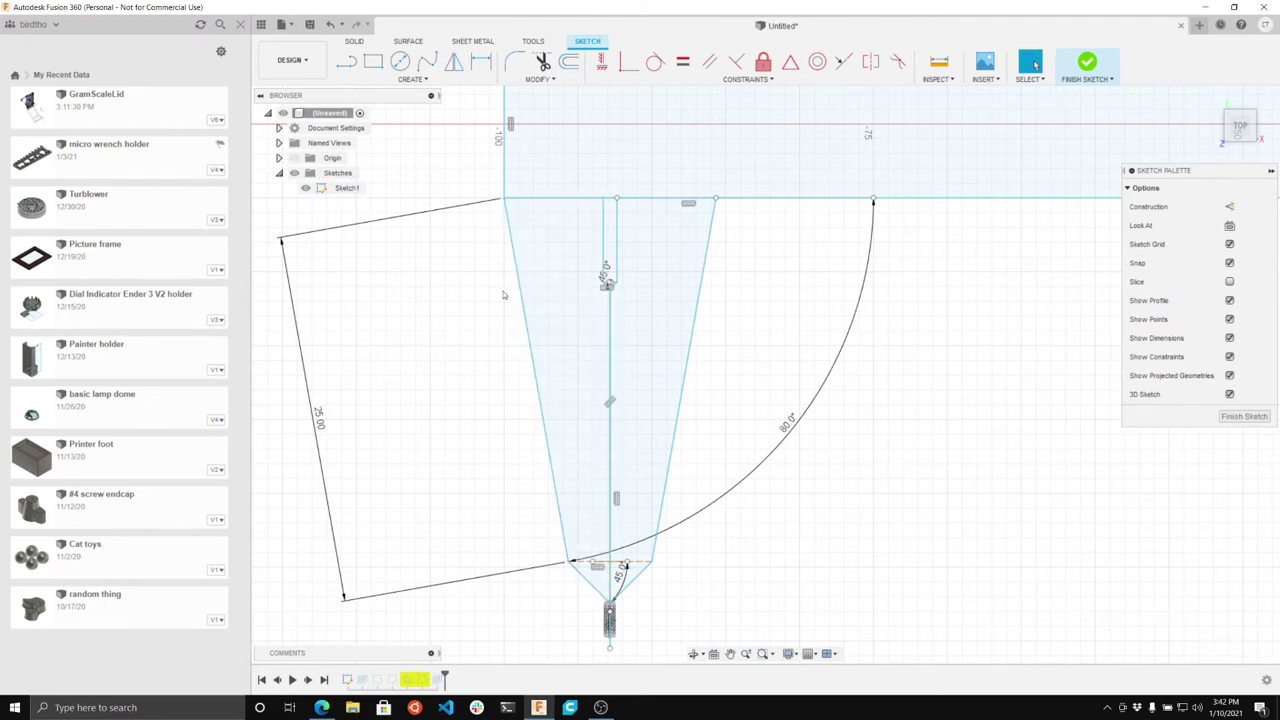
Step: Dimension the horizontal distance from the tip's outer corner to the tip point and set it to 3 mm
{"action": "key", "text": "d"}
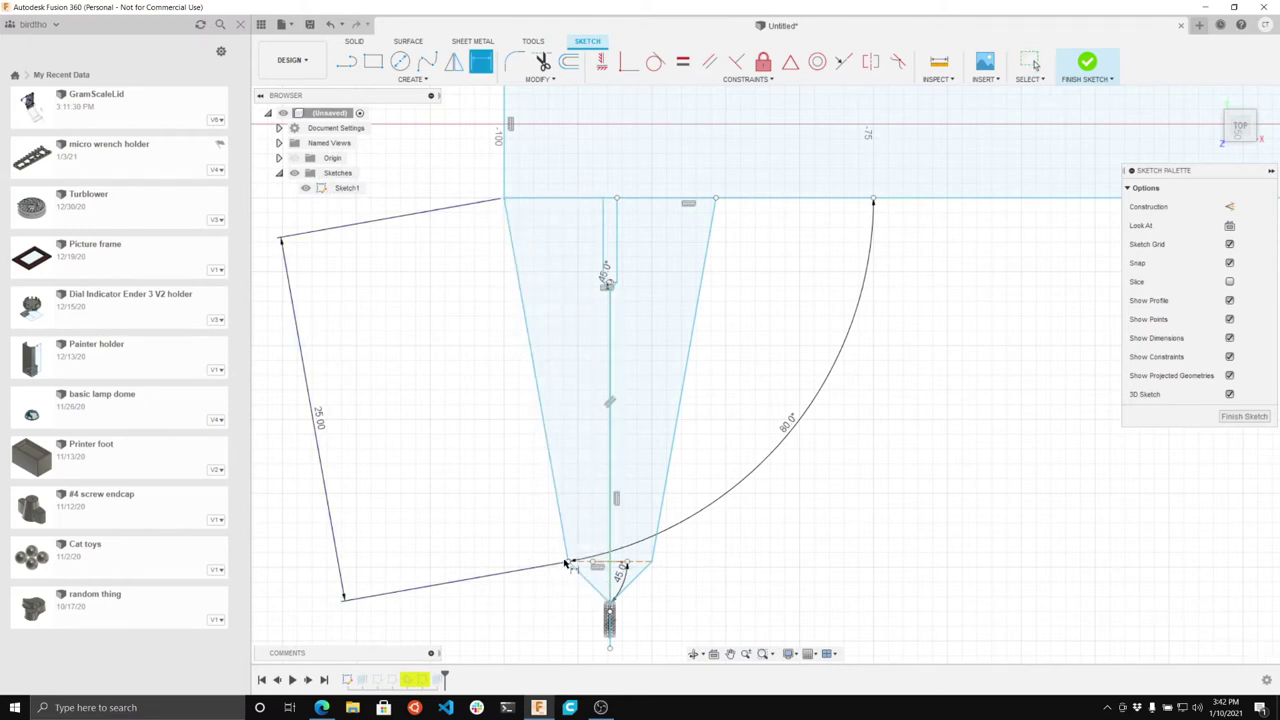
{"action": "left_click", "coordinate": [566, 563]}
{"action": "left_click", "coordinate": [609, 604]}
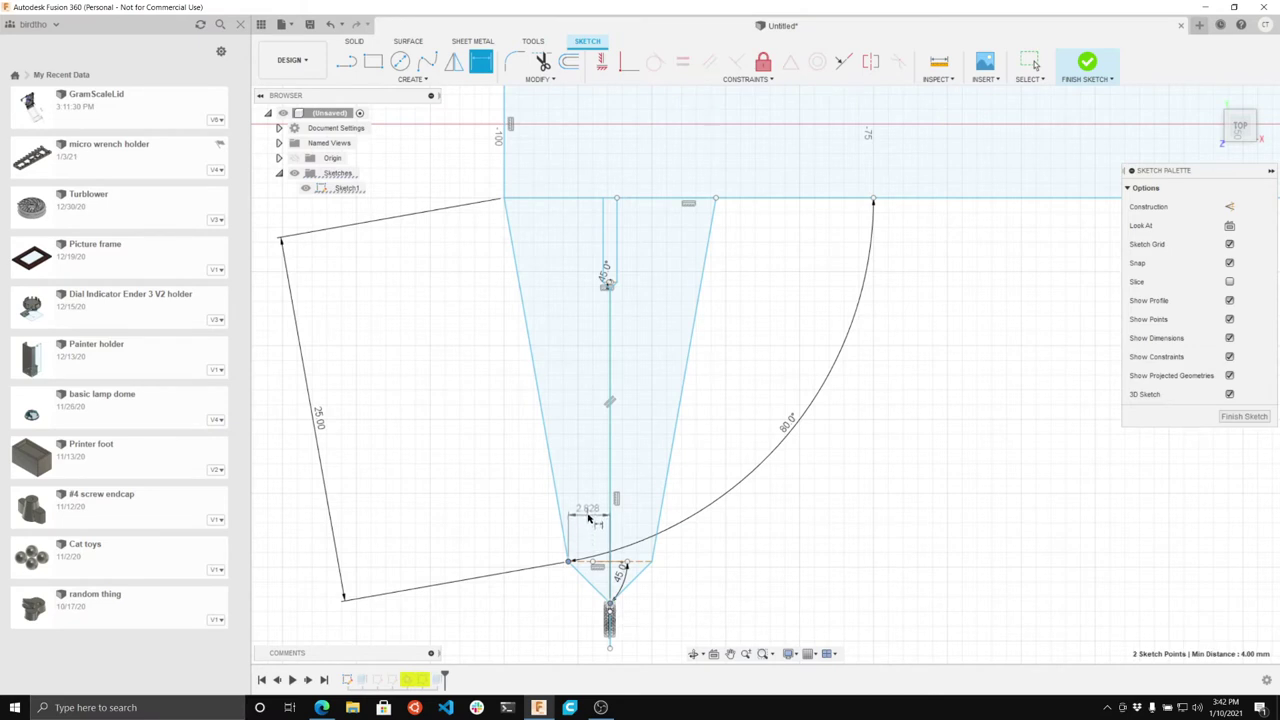
{"action": "left_click", "coordinate": [589, 495]}
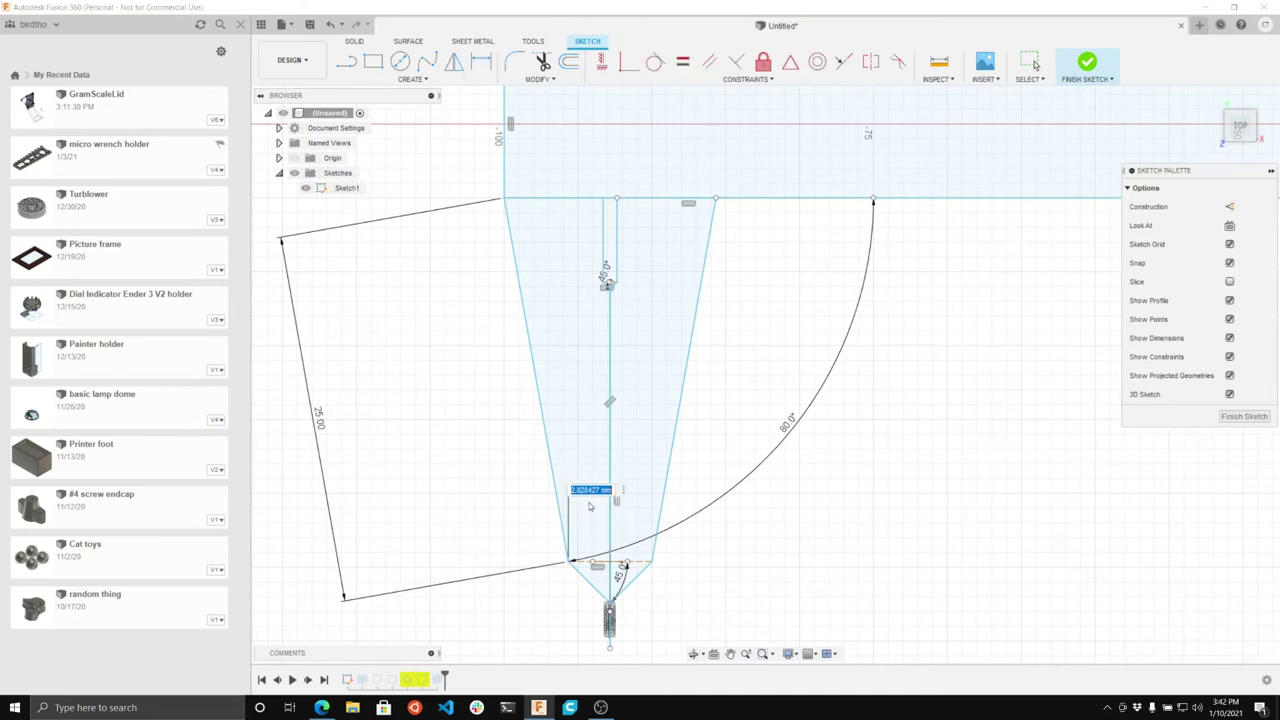
{"action": "key", "text": "Return"}
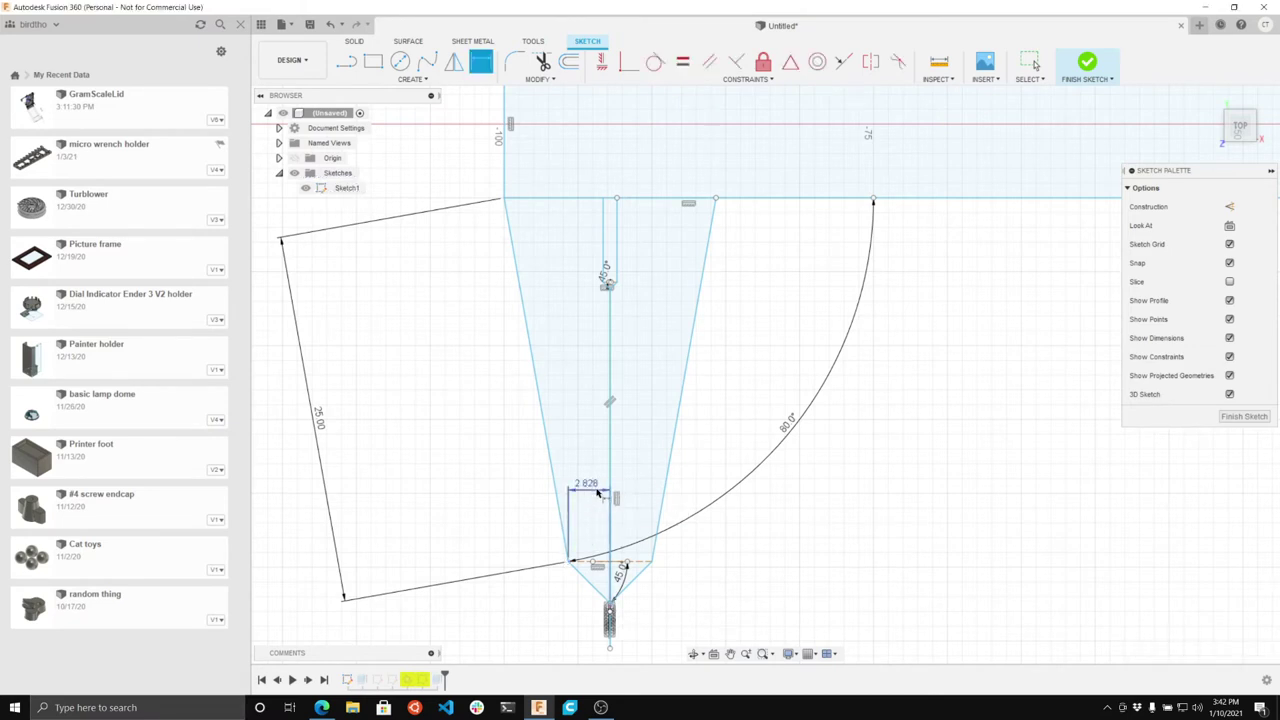
{"action": "key", "text": "Escape"}
{"action": "double_click", "coordinate": [588, 487]}
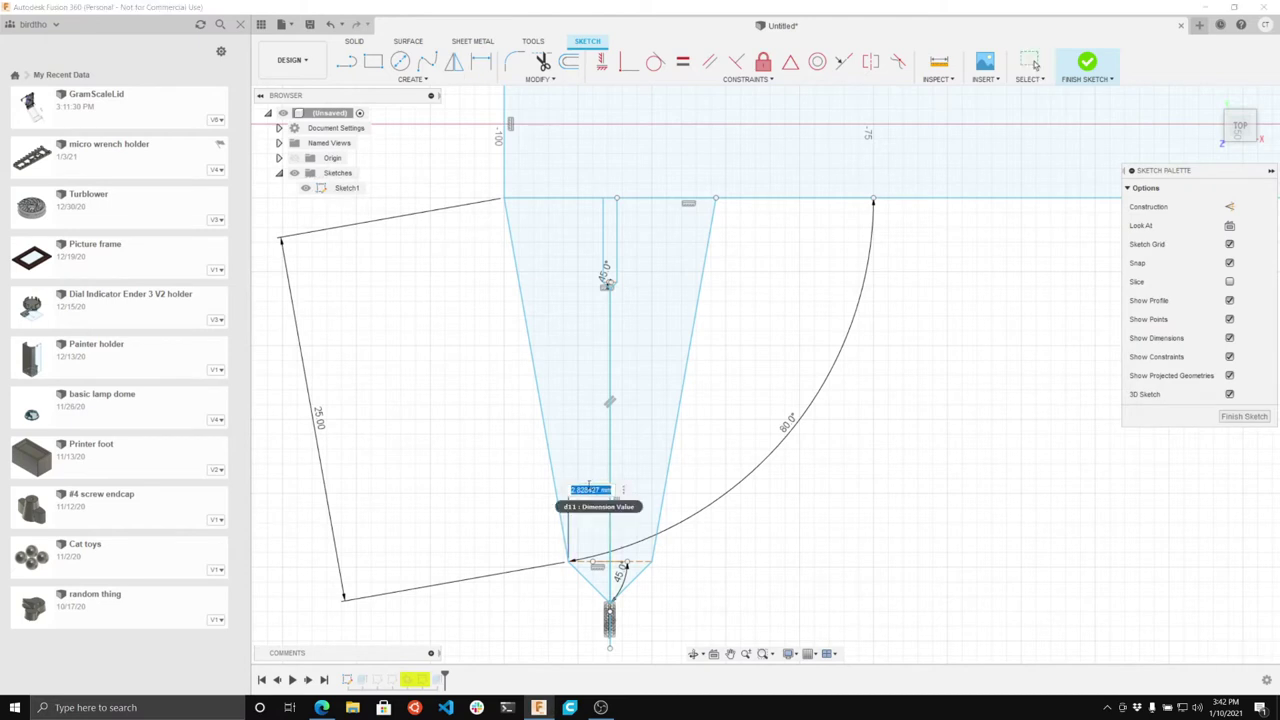
{"action": "type", "text": "4"}
{"action": "type", "text": "3"}
{"action": "key", "text": "Return"}
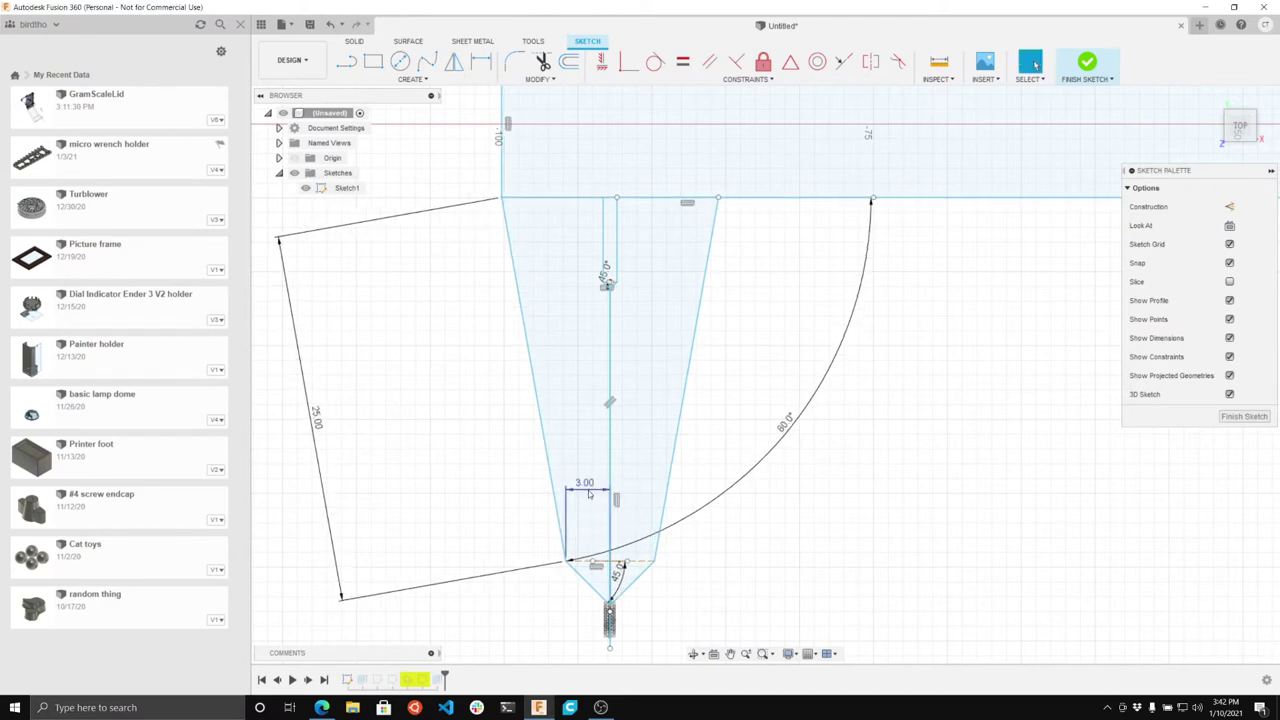
Step: Set the horizontal dimension between the tip's outer corner and the vertical centre line to 4 mm
{"action": "double_click", "coordinate": [588, 487]}
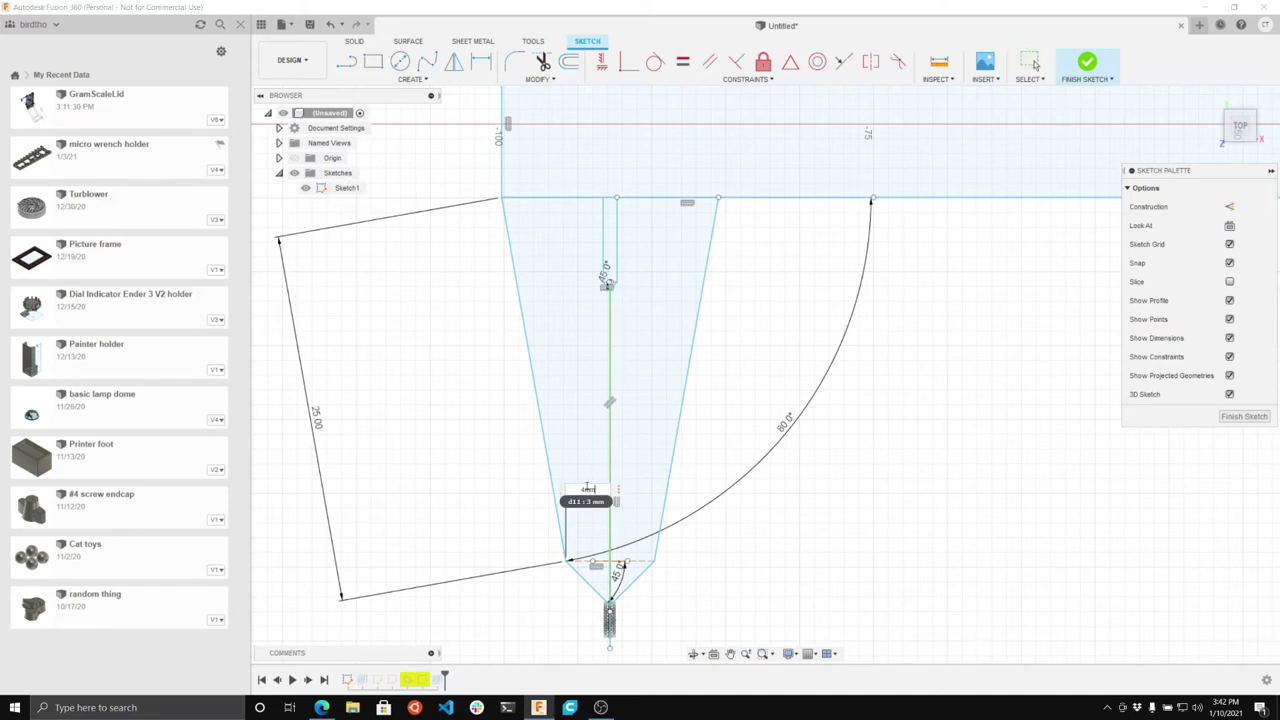
{"action": "key", "text": "Return"}
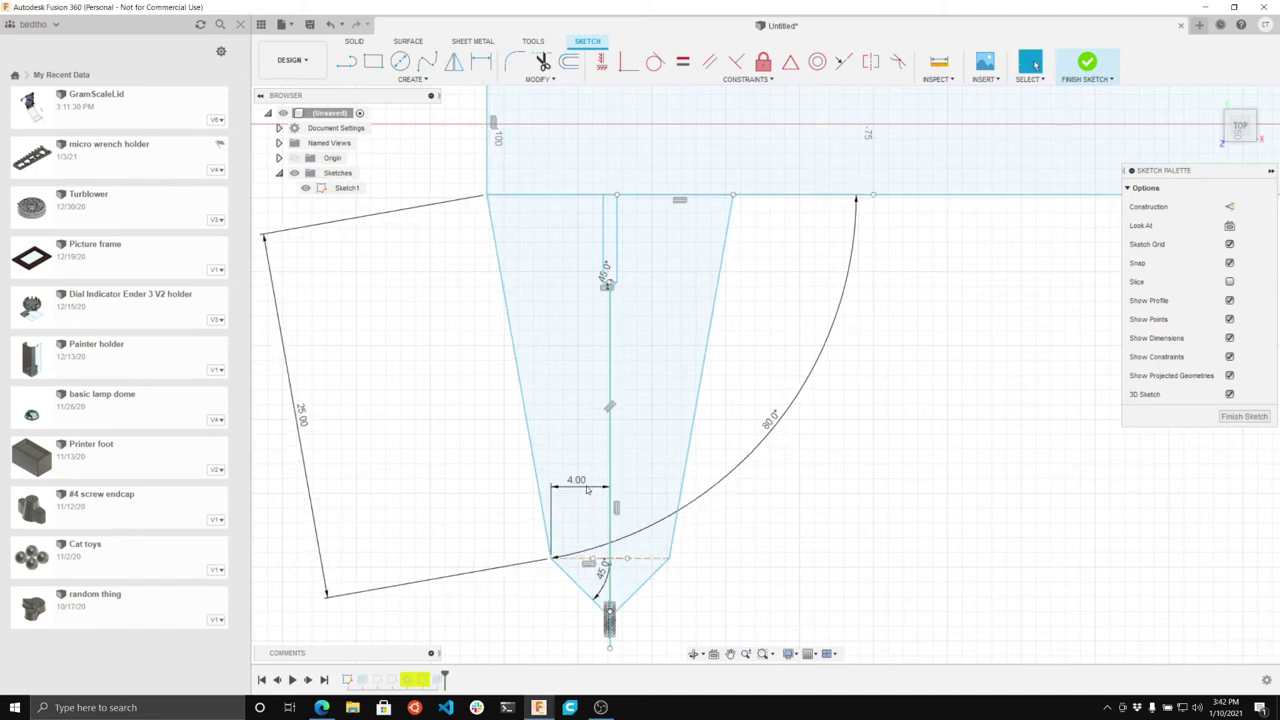
{"action": "scroll", "coordinate": [590, 495], "scroll_direction": "down", "scroll_amount": 4}
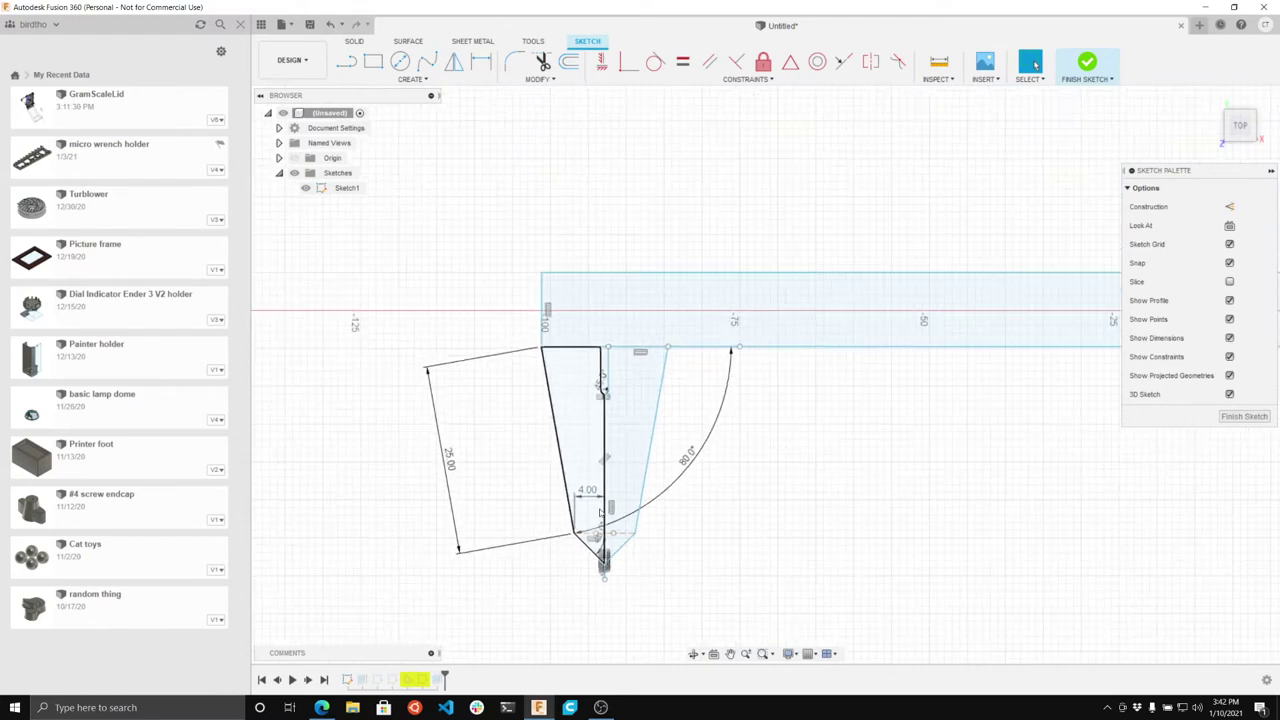
{"action": "scroll", "coordinate": [600, 512], "scroll_direction": "up", "scroll_amount": 2}
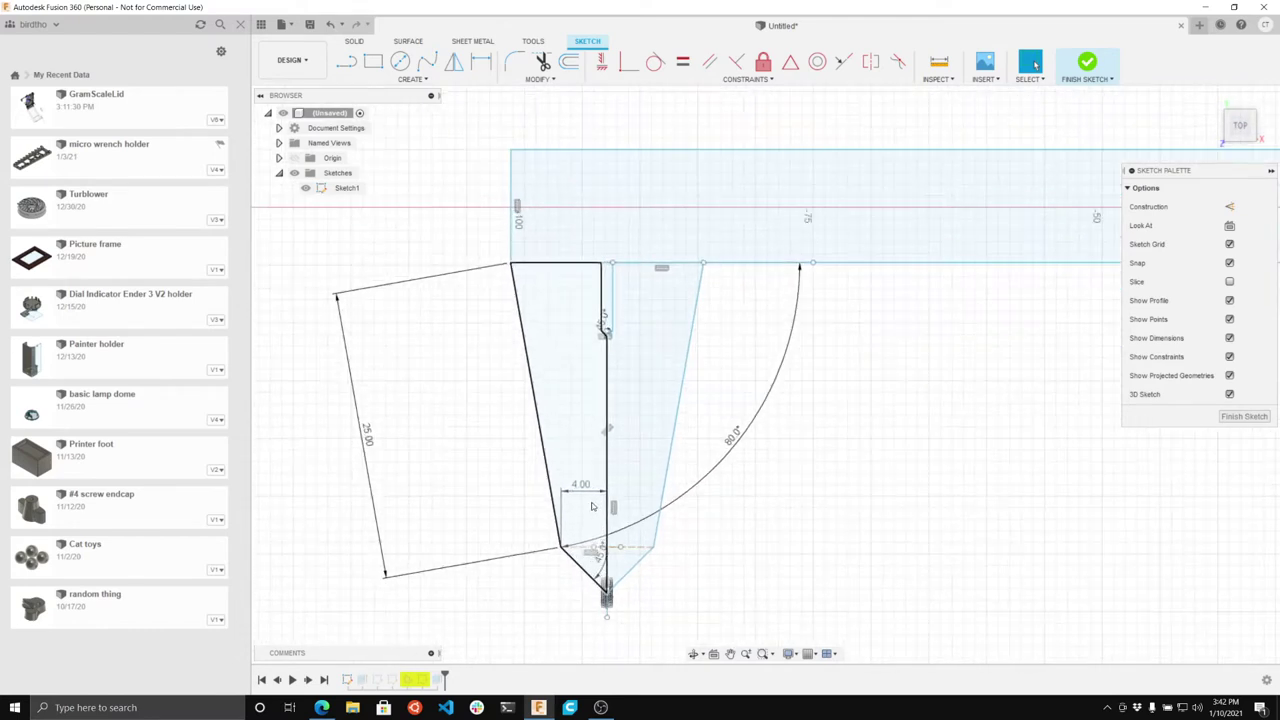
{"action": "scroll", "coordinate": [592, 507], "scroll_direction": "up", "scroll_amount": 2}
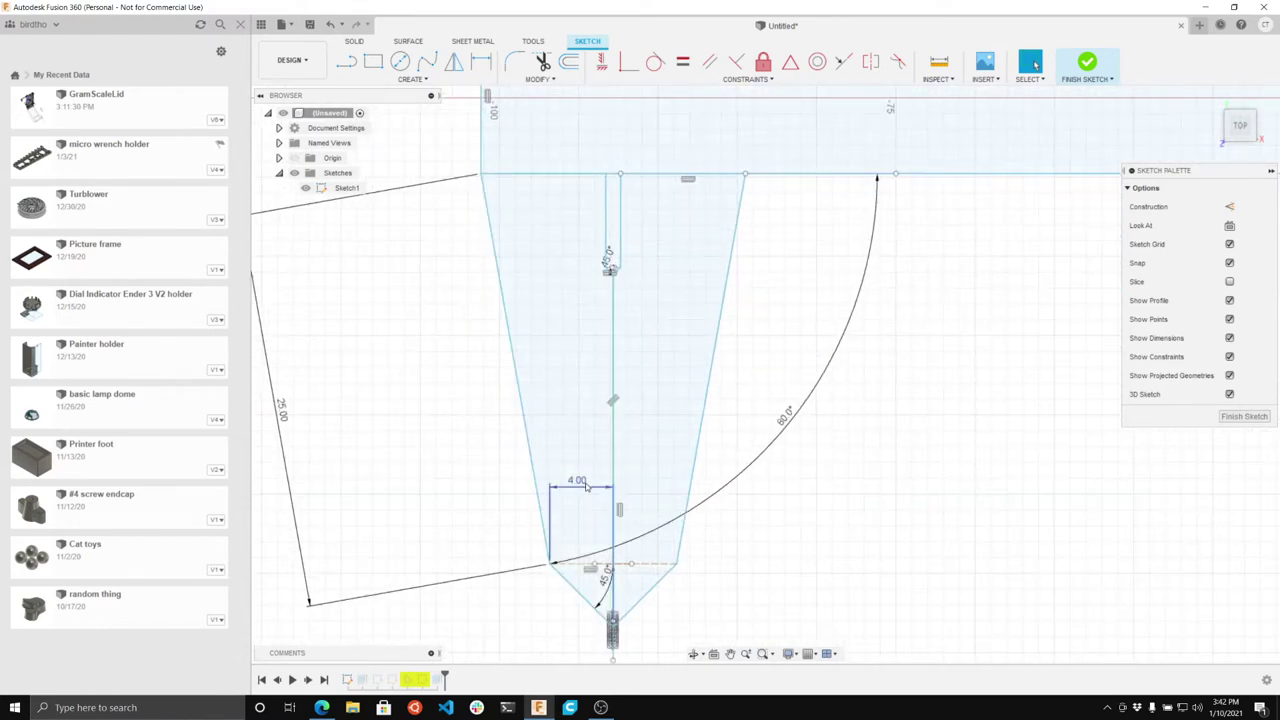
Step: Delete the 25 mm length dimension of the leg's slanted side and move its 80° angle dimension outside the leg's upper outer corner
{"action": "scroll", "coordinate": [580, 600], "scroll_direction": "down", "scroll_amount": 2}
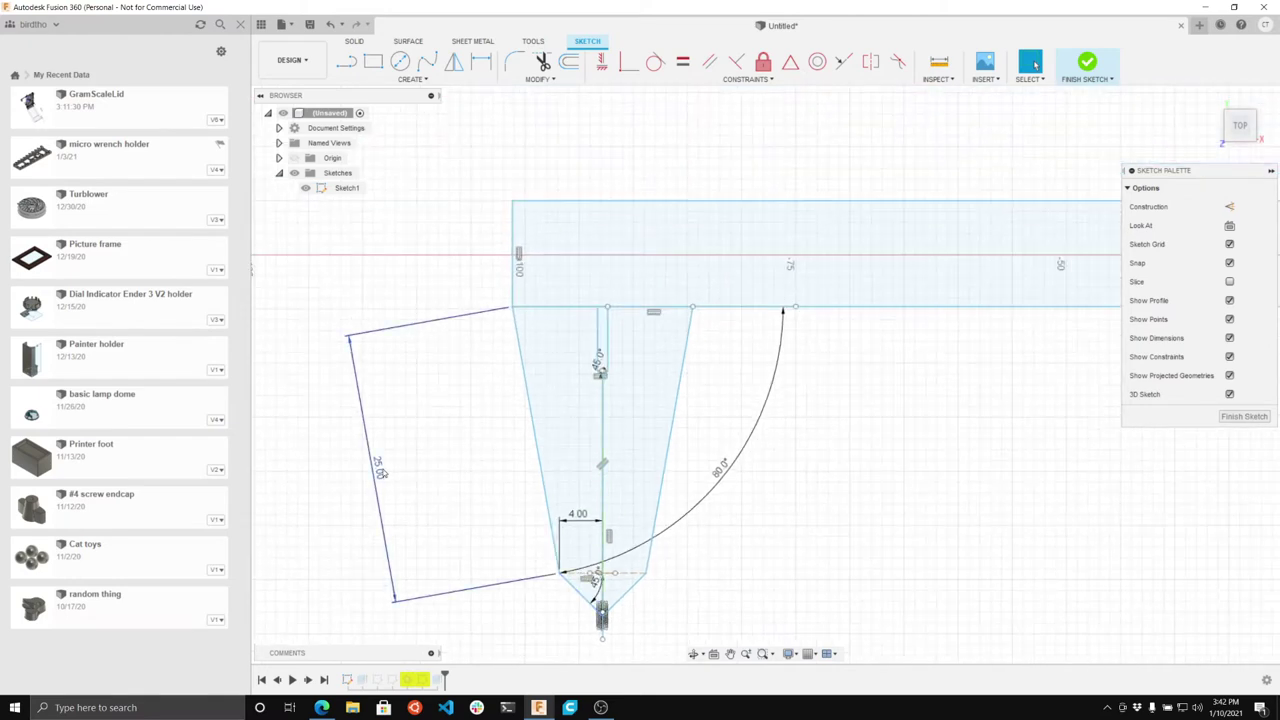
{"action": "key", "text": "Delete"}
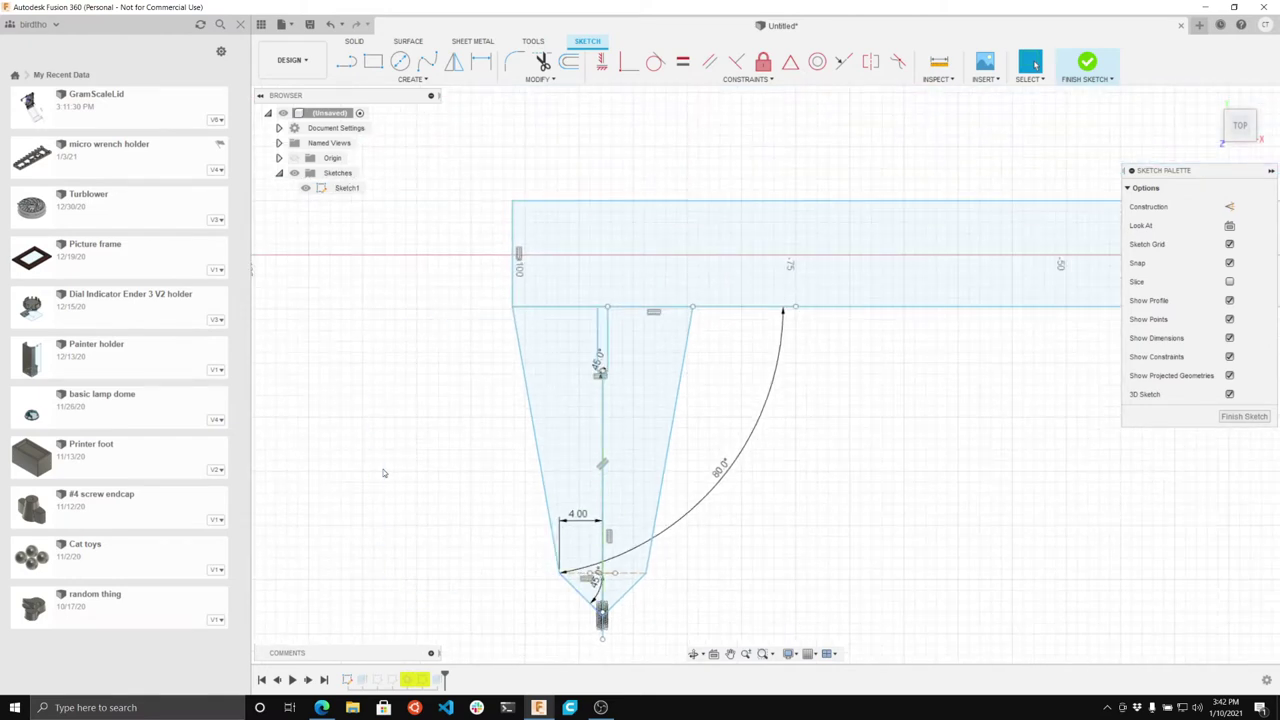
{"action": "left_click", "coordinate": [522, 383]}
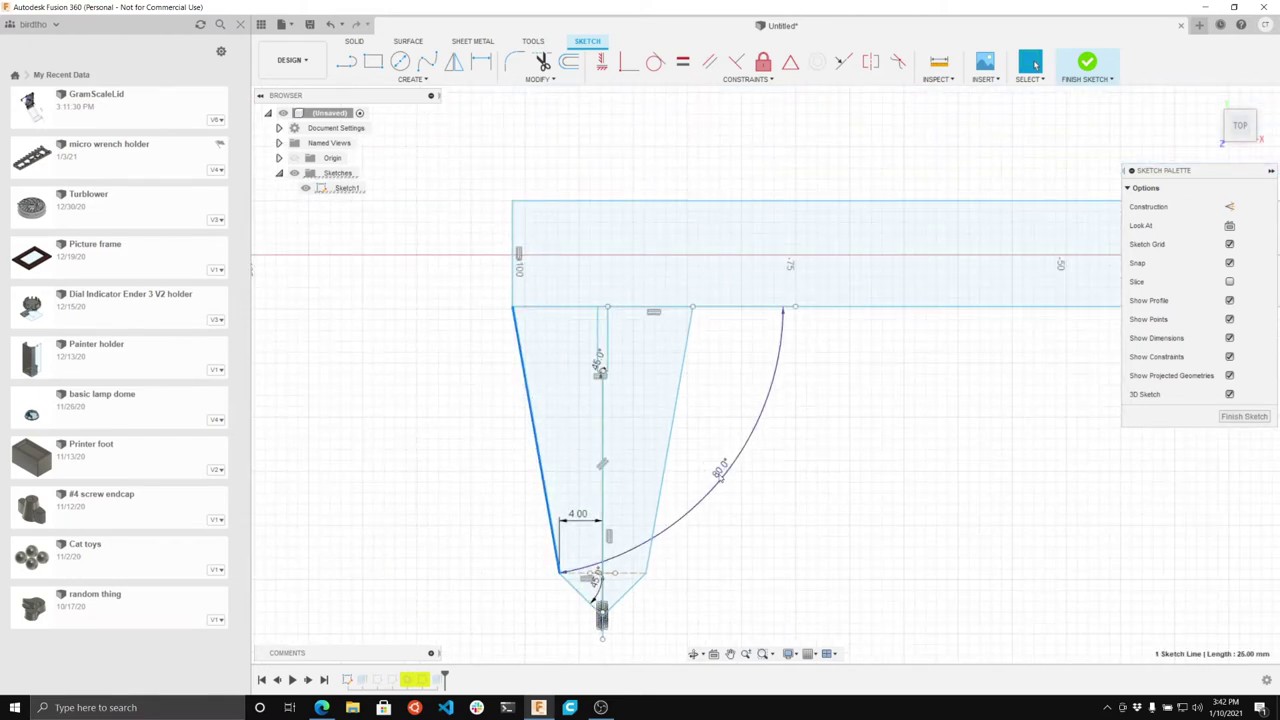
{"action": "left_click", "coordinate": [720, 475]}
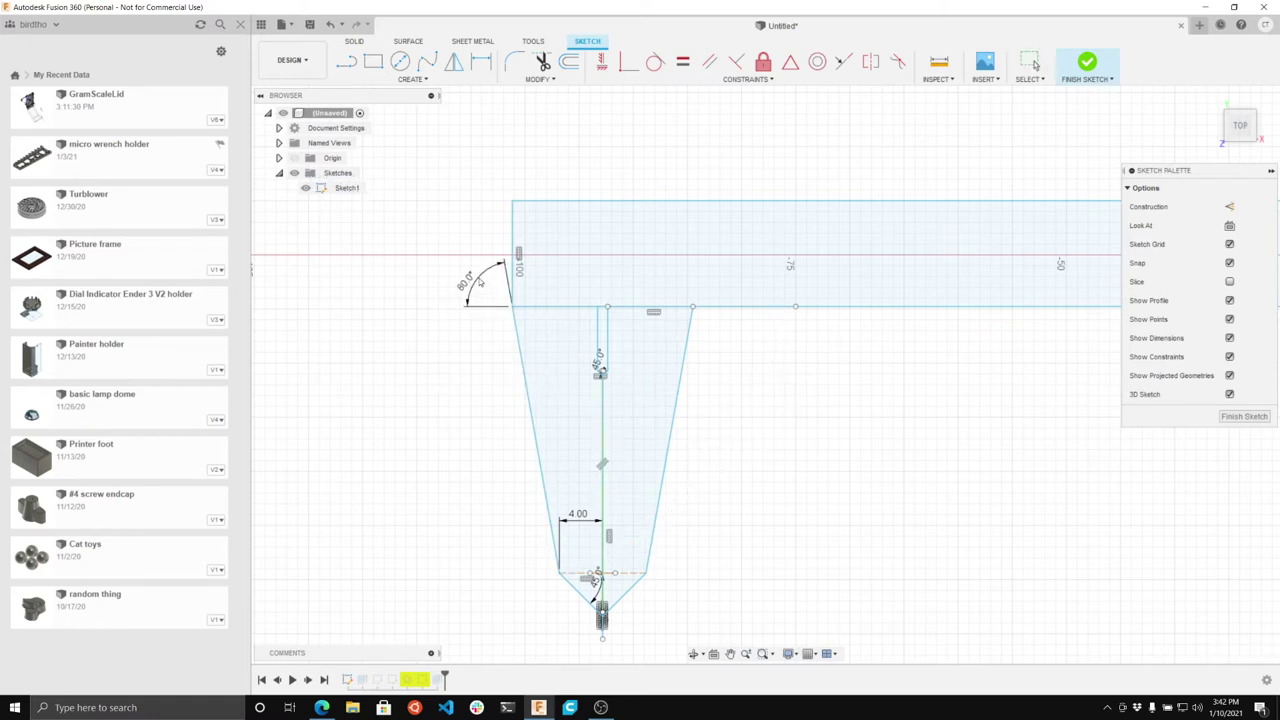
{"action": "left_click_drag", "start_coordinate": [478, 279], "coordinate": [475, 283]}
Step: Try dimensioning the horizontal distance from the leg's upper outer corner to the relief slot's near side as 9 mm, and undo the value
{"action": "left_click", "coordinate": [481, 62]}
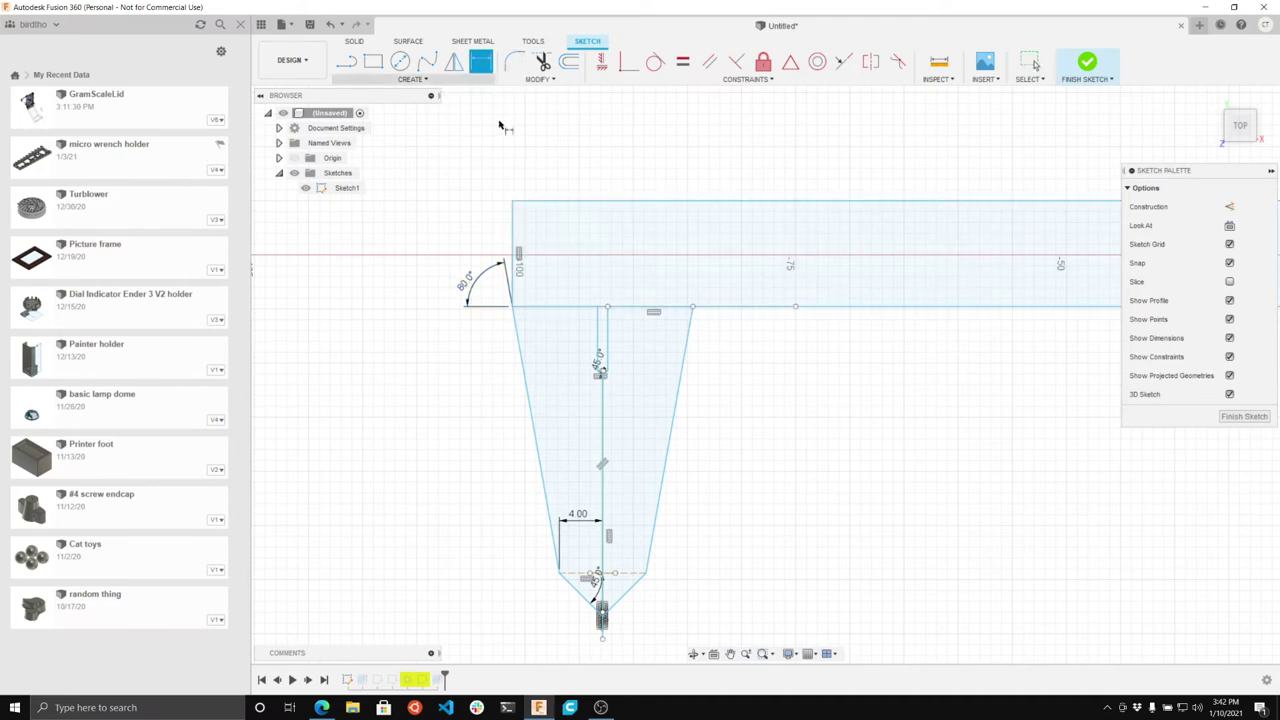
{"action": "left_click", "coordinate": [513, 305]}
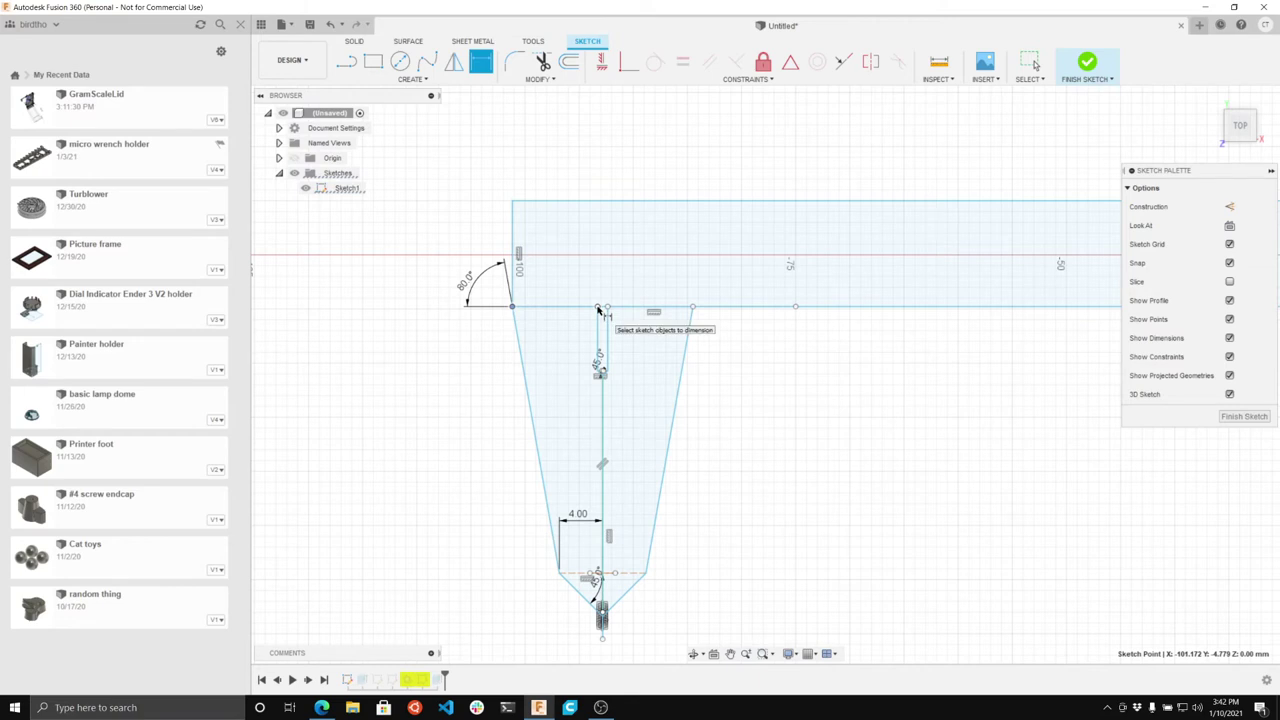
{"action": "left_click", "coordinate": [597, 307]}
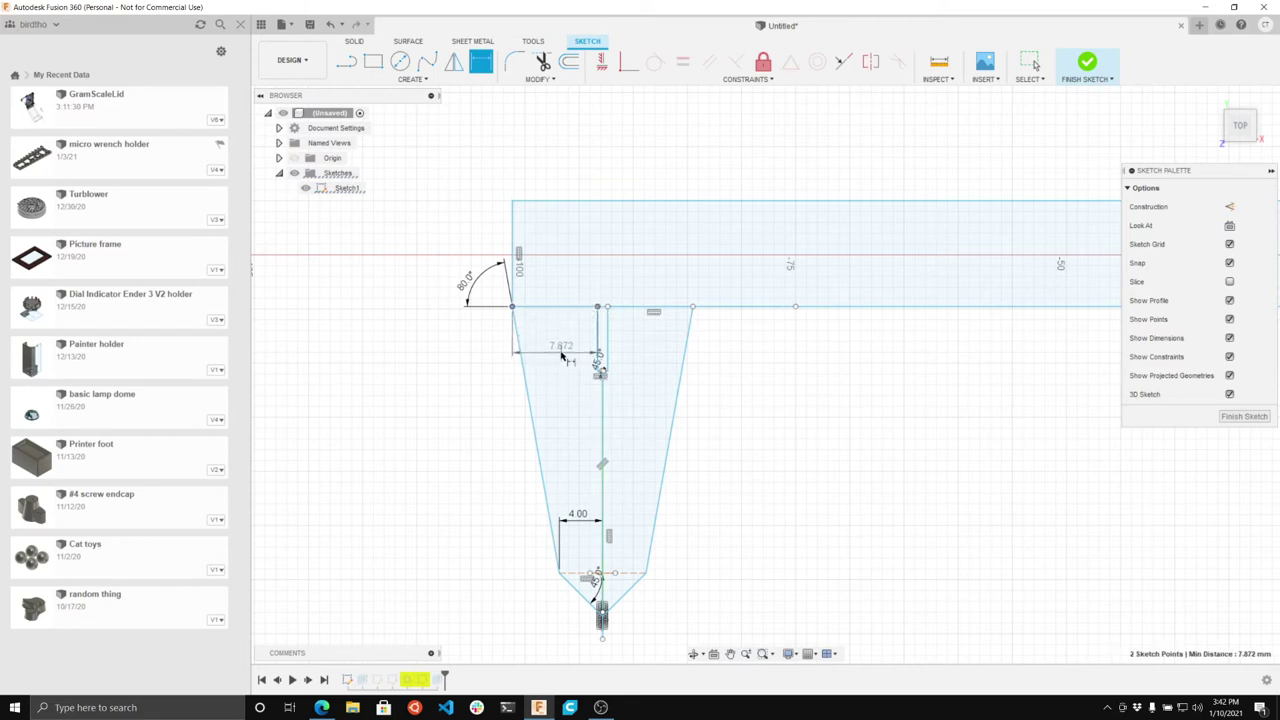
{"action": "left_click", "coordinate": [562, 357]}
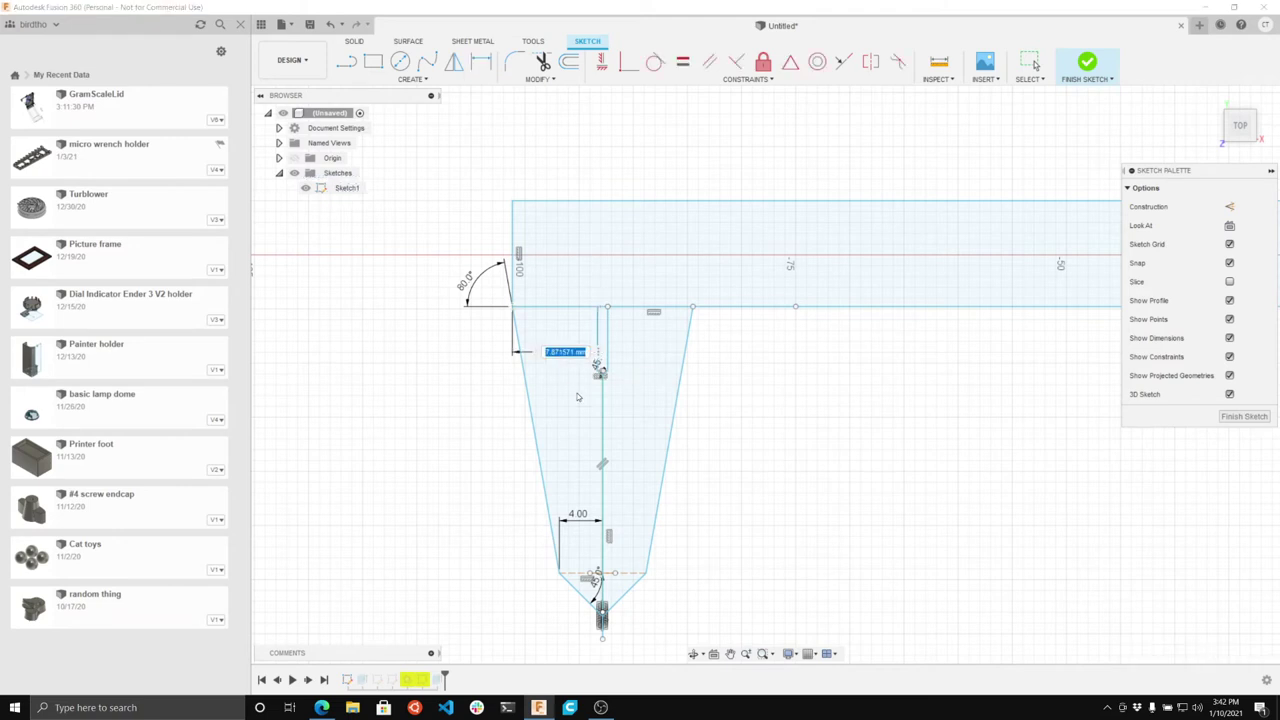
{"action": "type", "text": "8"}
{"action": "type", "text": "mm"}
{"action": "key", "text": "Return"}
{"action": "scroll", "coordinate": [577, 397], "scroll_direction": "up", "scroll_amount": 5}
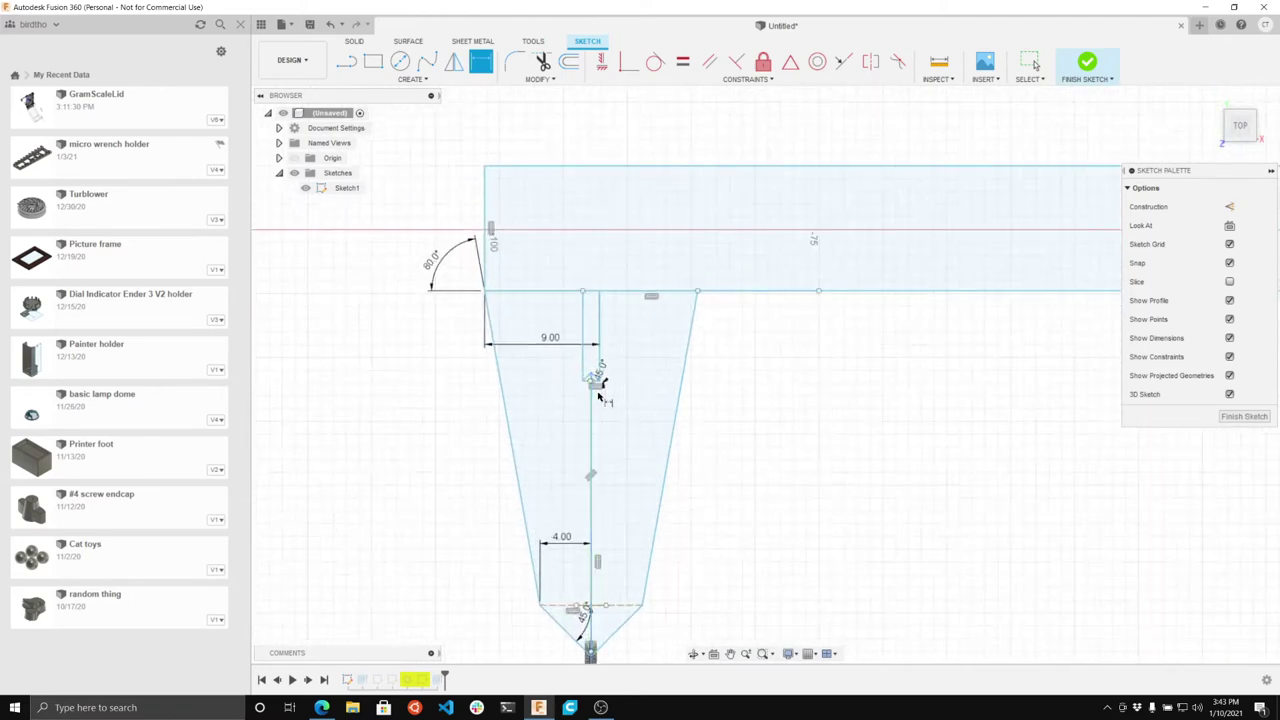
{"action": "scroll", "coordinate": [594, 370], "scroll_direction": "down", "scroll_amount": 5}
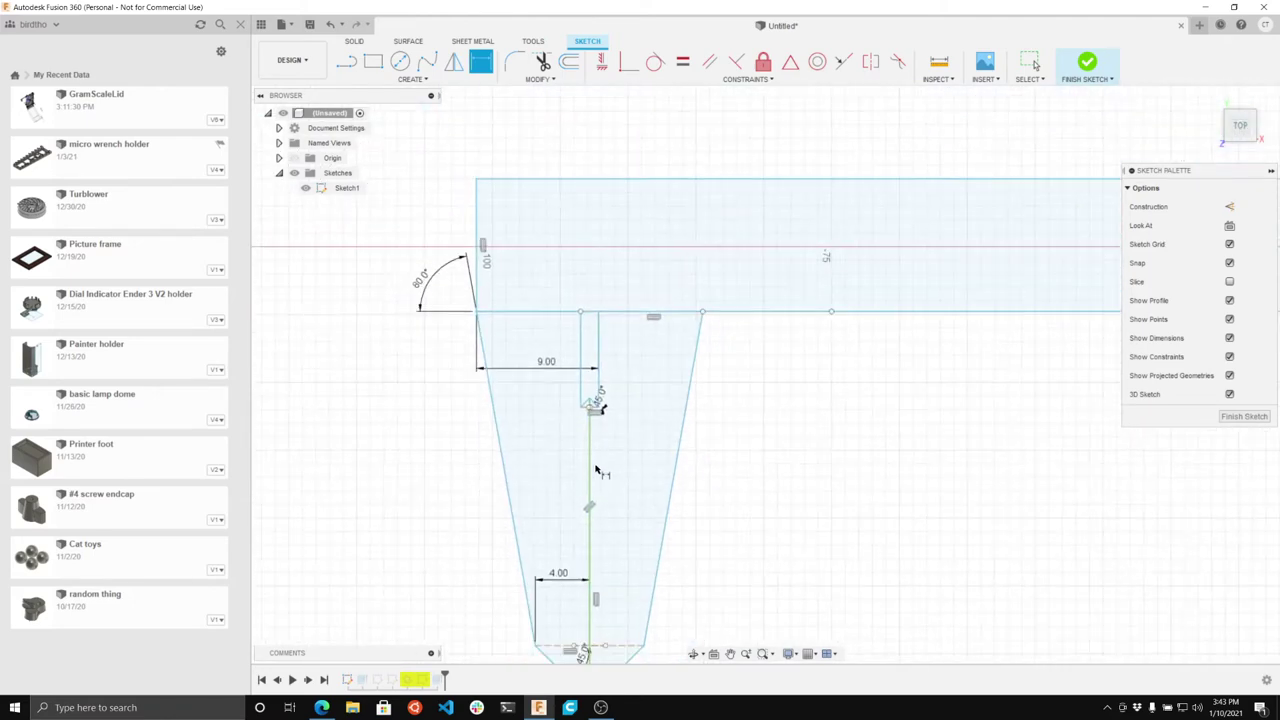
{"action": "scroll", "coordinate": [566, 447], "scroll_direction": "up", "scroll_amount": 2}
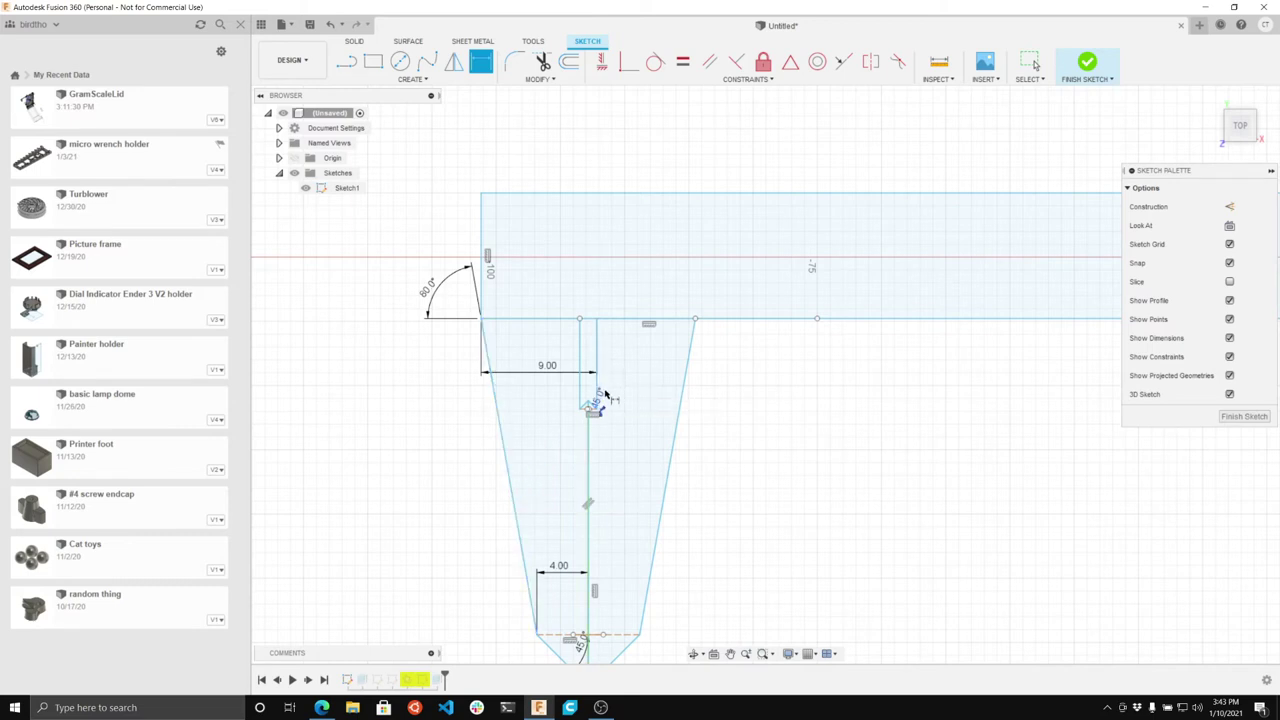
{"action": "key", "text": "Escape"}
{"action": "key", "text": "ctrl+z"}
Step: Apply a Fix constraint to the short slanted edge at the relief slot's pointed end
{"action": "scroll", "coordinate": [598, 395], "scroll_direction": "up", "scroll_amount": 5}
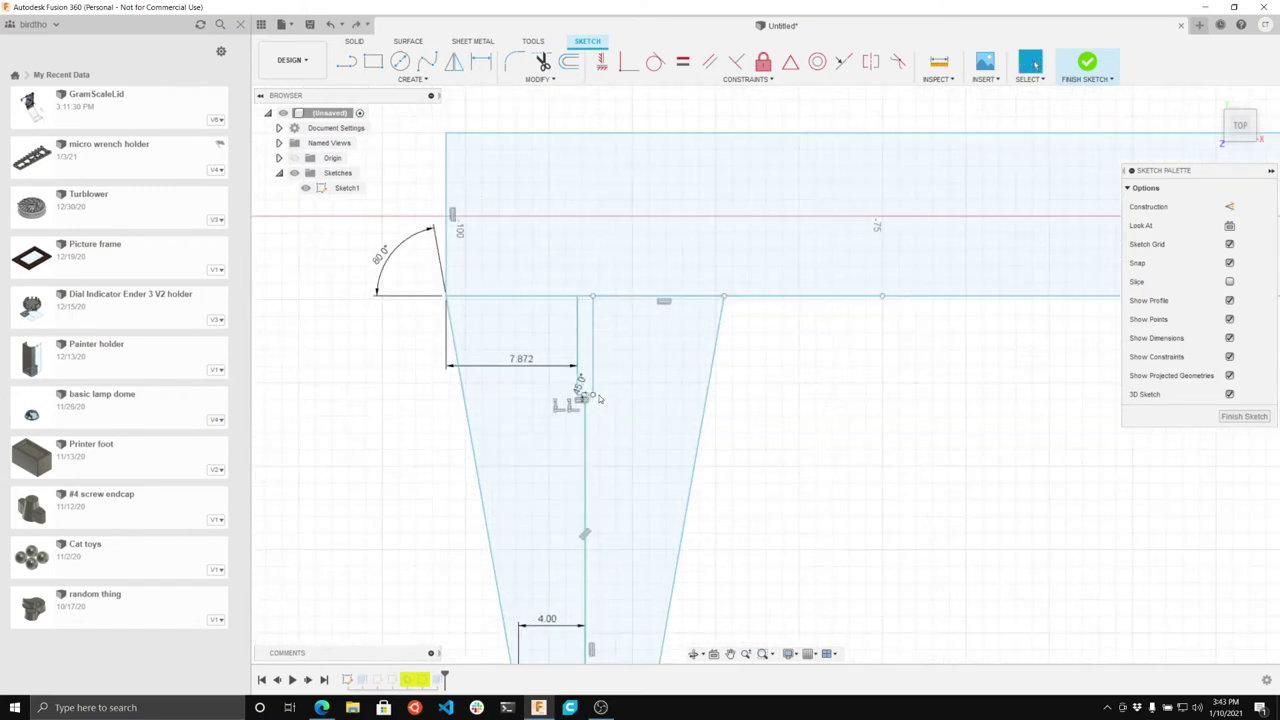
{"action": "left_click", "coordinate": [570, 392]}
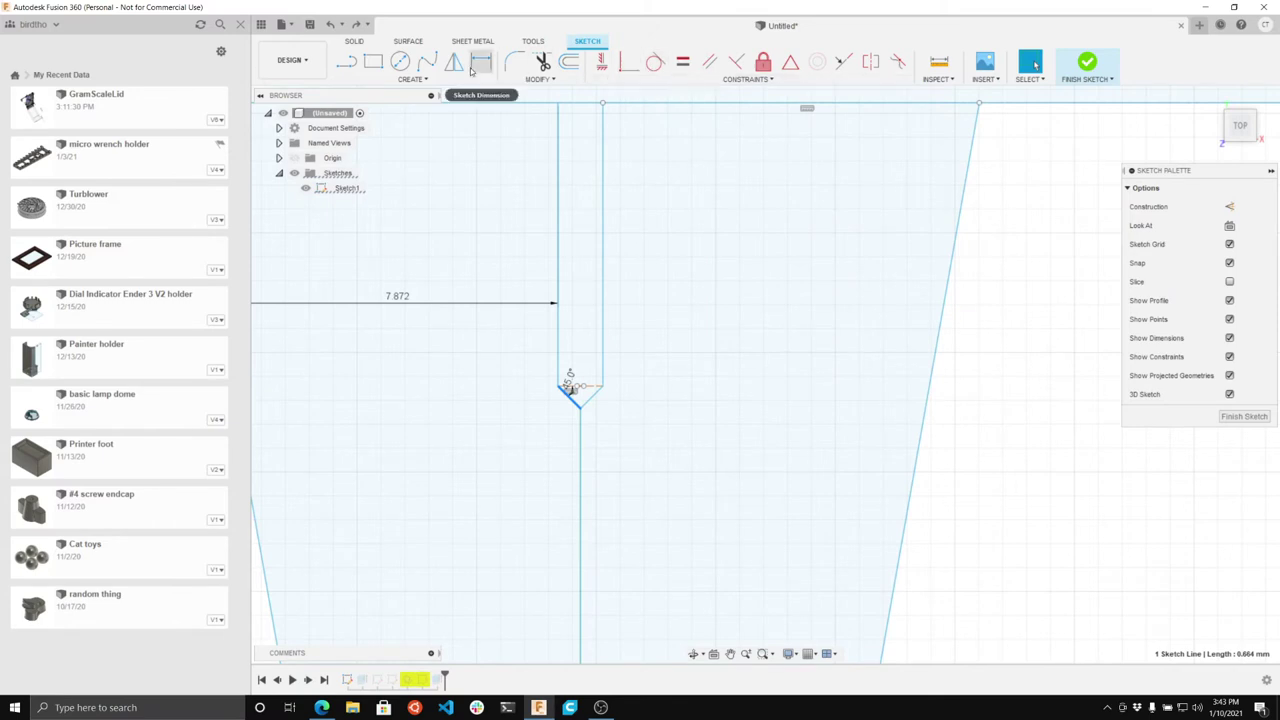
{"action": "left_click", "coordinate": [762, 64]}
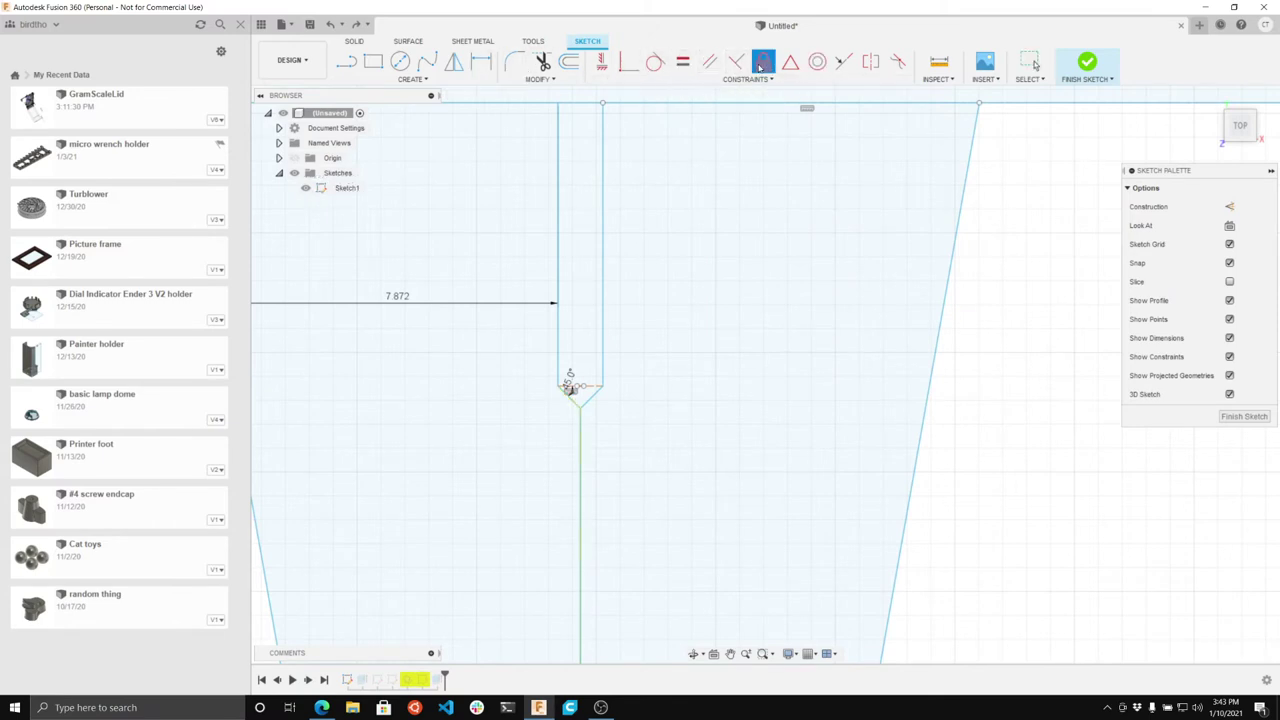
{"action": "scroll", "coordinate": [611, 403], "scroll_direction": "down", "scroll_amount": 2}
{"action": "scroll", "coordinate": [592, 398], "scroll_direction": "up", "scroll_amount": 2}
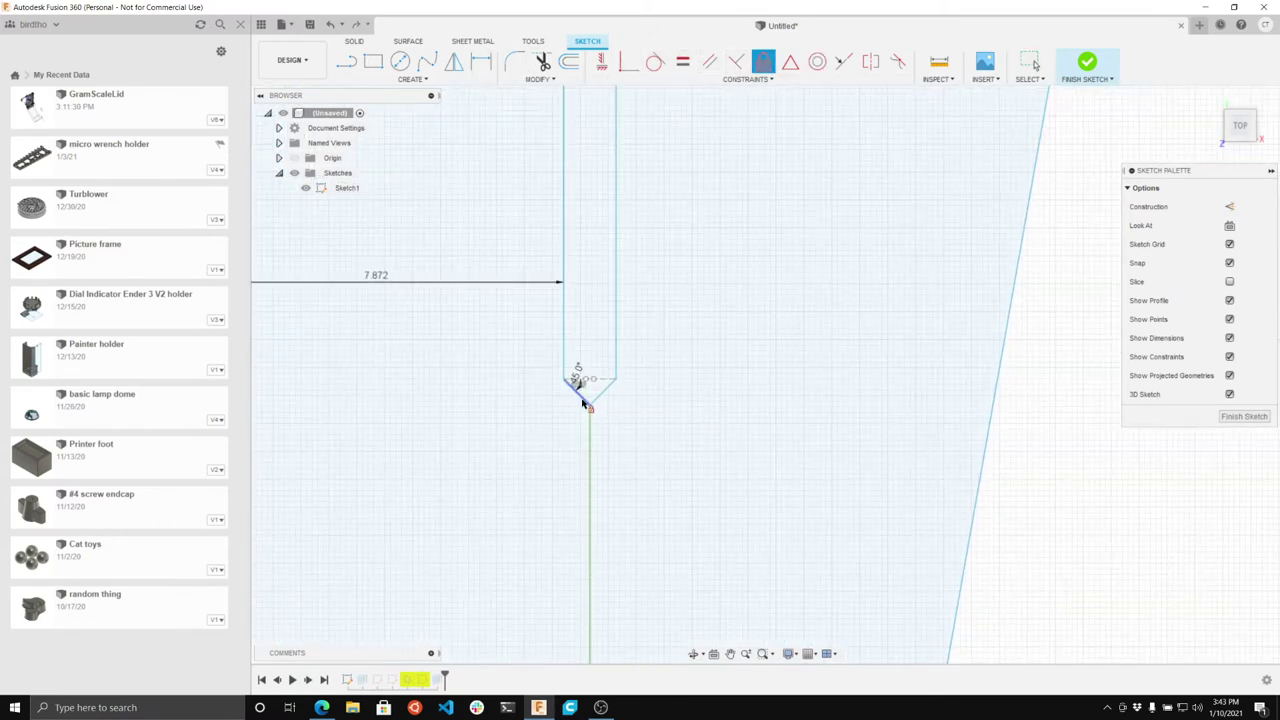
{"action": "left_click", "coordinate": [584, 401]}
{"action": "scroll", "coordinate": [556, 556], "scroll_direction": "down", "scroll_amount": 4}
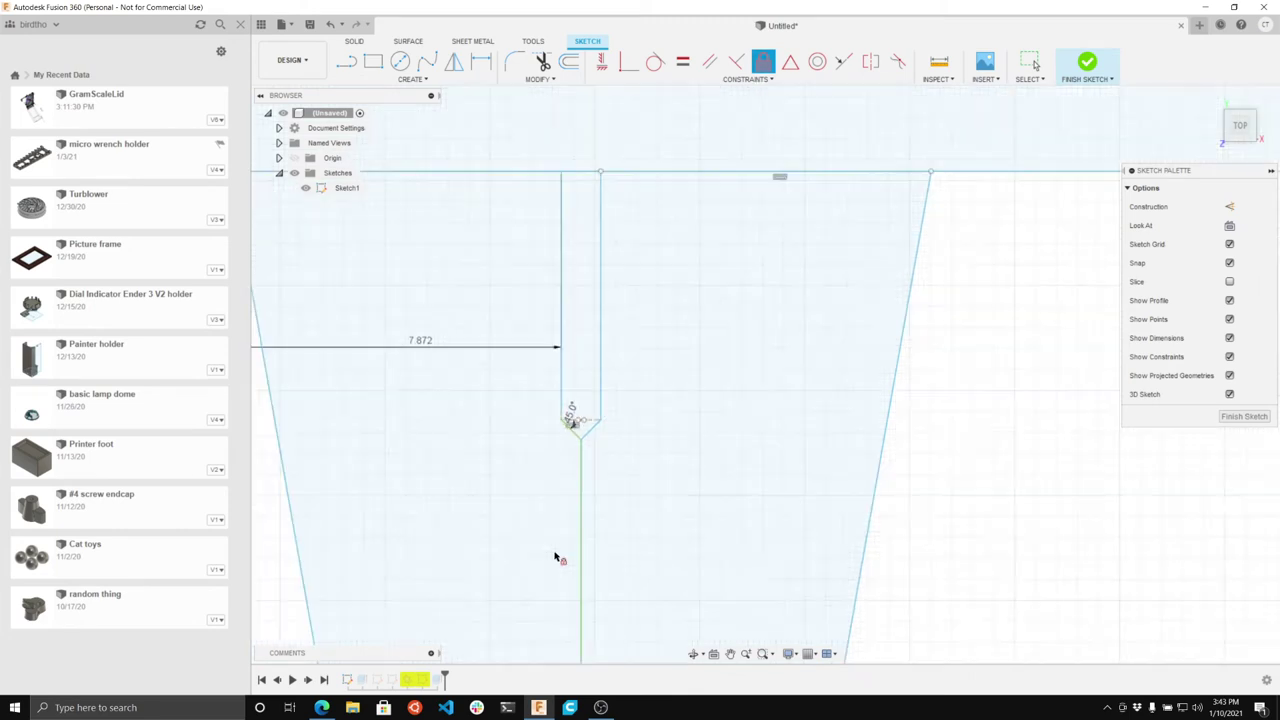
Step: Try setting the distance from the leg's upper outer corner to the relief slot to 9 mm again, and undo it
{"action": "double_click", "coordinate": [470, 408]}
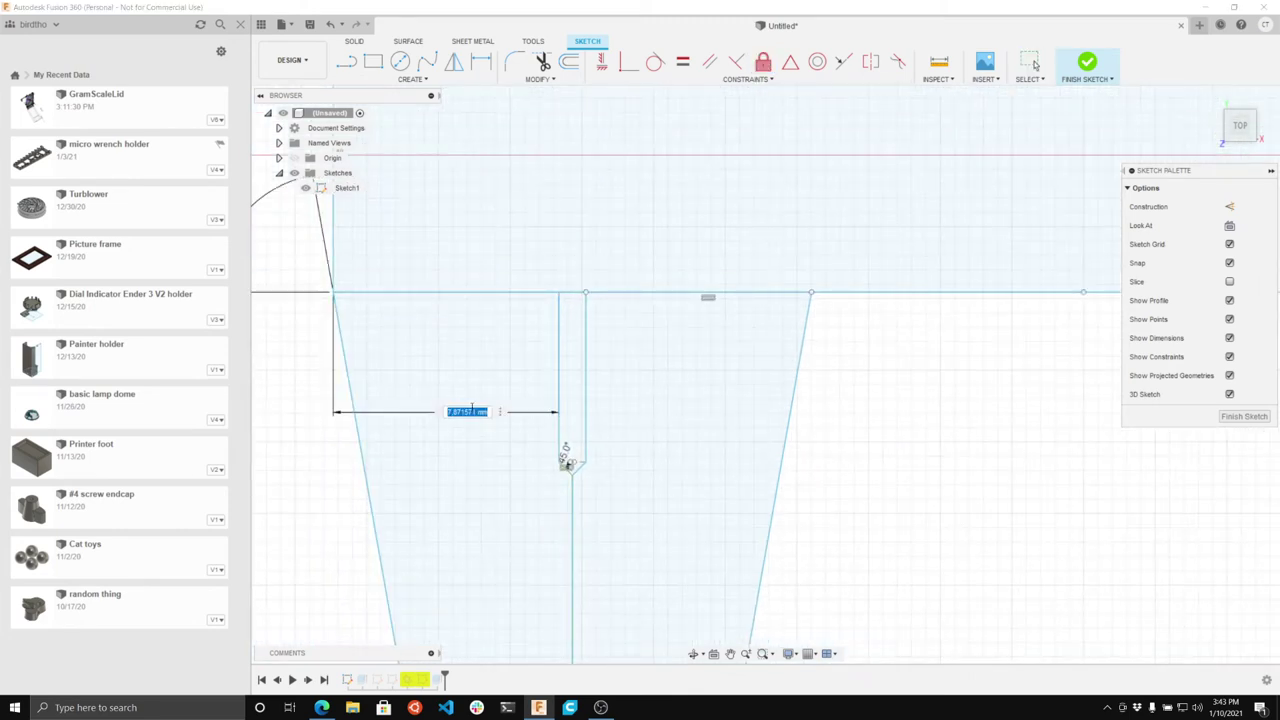
{"action": "type", "text": "9mm"}
{"action": "key", "text": "Return"}
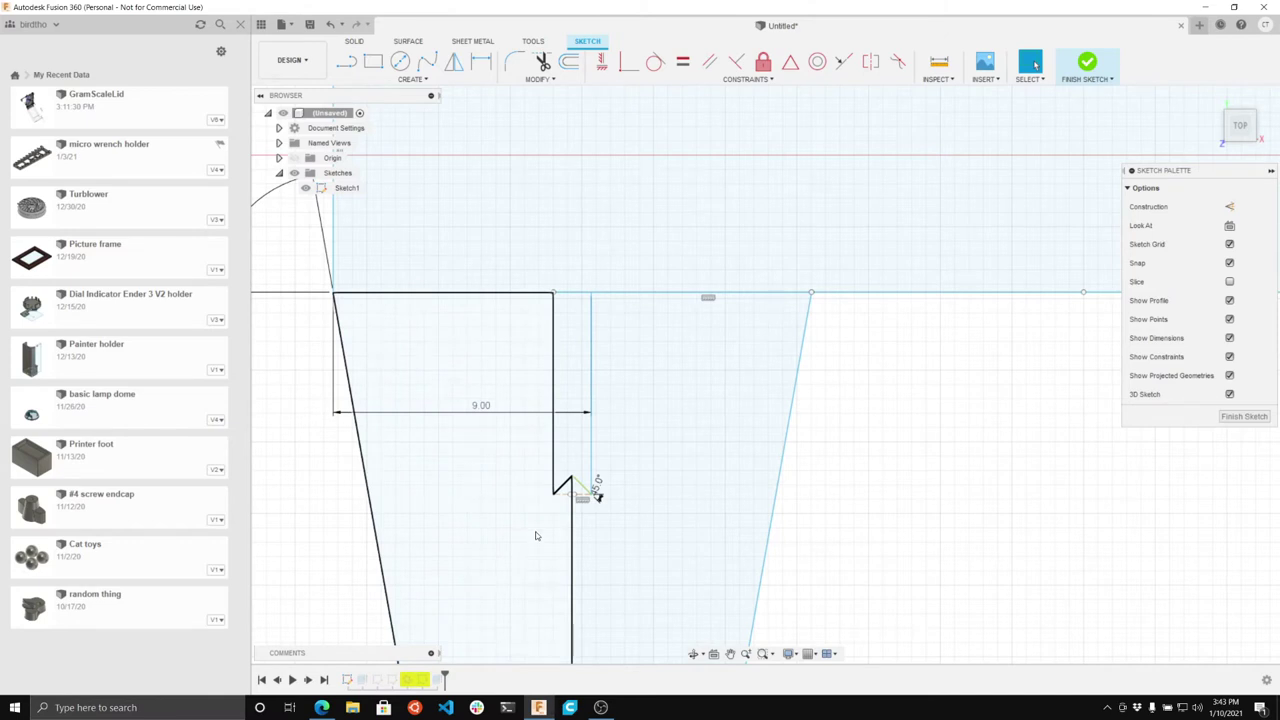
{"action": "key", "text": "ctrl+z"}
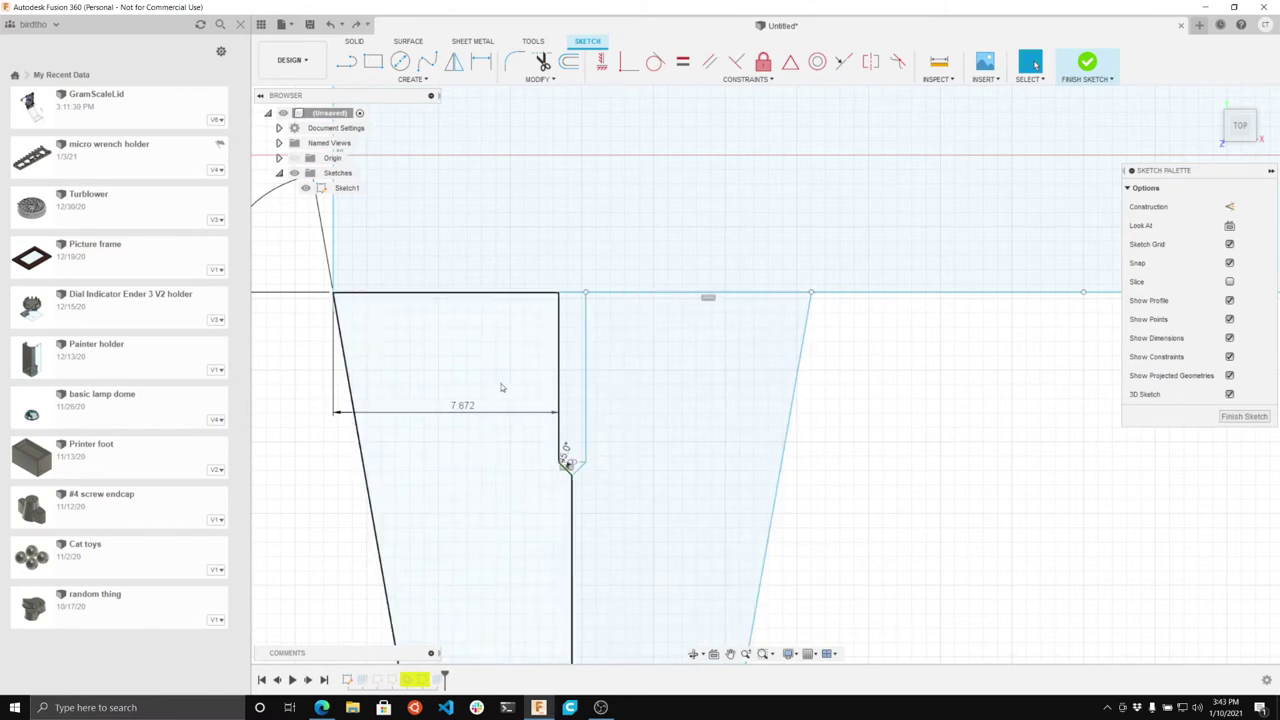
Step: Replace the corner-to-slot dimension with a horizontal one from the leg's upper outer corner to the vertical centre line, set to 10 mm
{"action": "scroll", "coordinate": [557, 382], "scroll_direction": "down", "scroll_amount": 5}
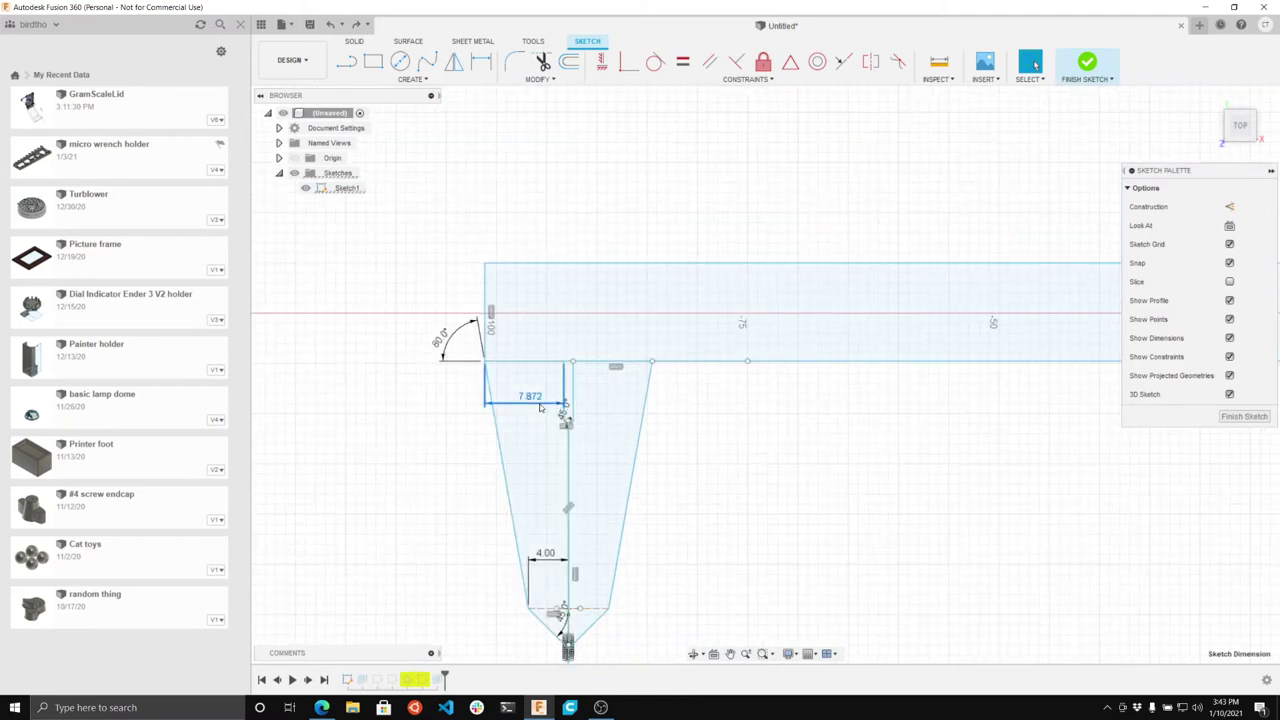
{"action": "key", "text": "Delete"}
{"action": "key", "text": "d"}
{"action": "left_click", "coordinate": [485, 361]}
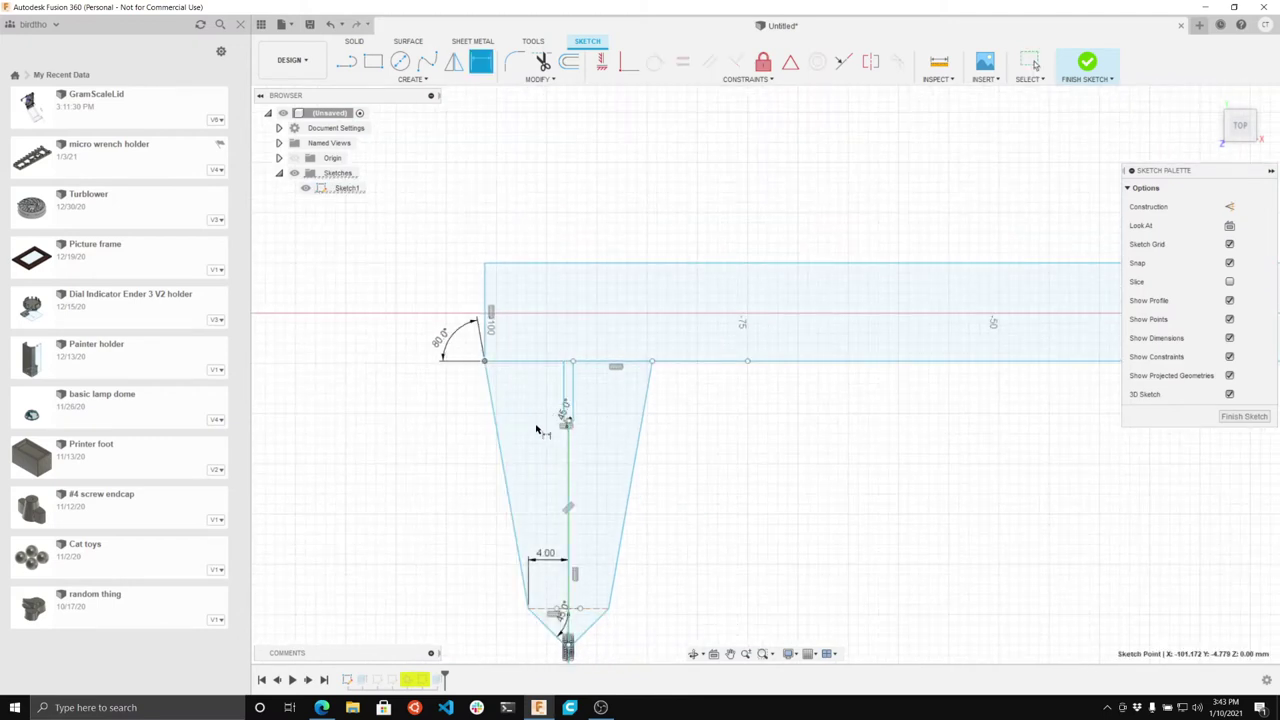
{"action": "left_click", "coordinate": [567, 455]}
{"action": "left_click", "coordinate": [568, 462]}
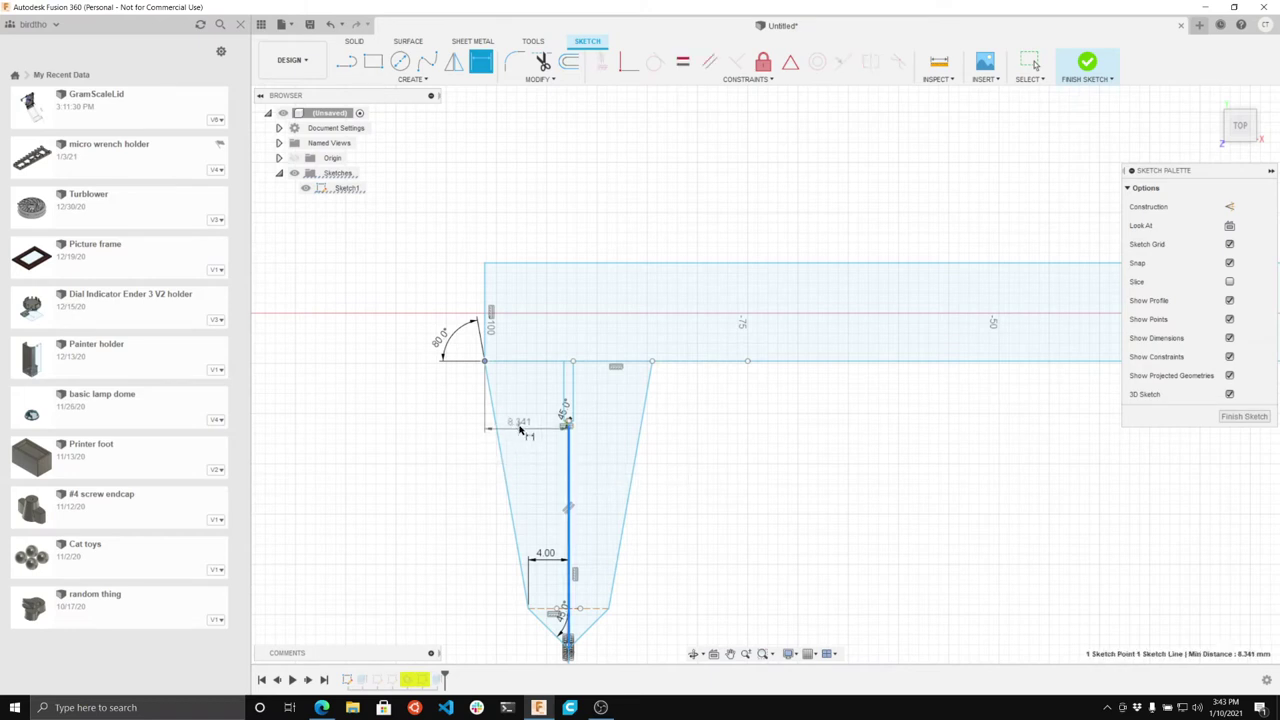
{"action": "left_click", "coordinate": [519, 427]}
{"action": "type", "text": "10mm"}
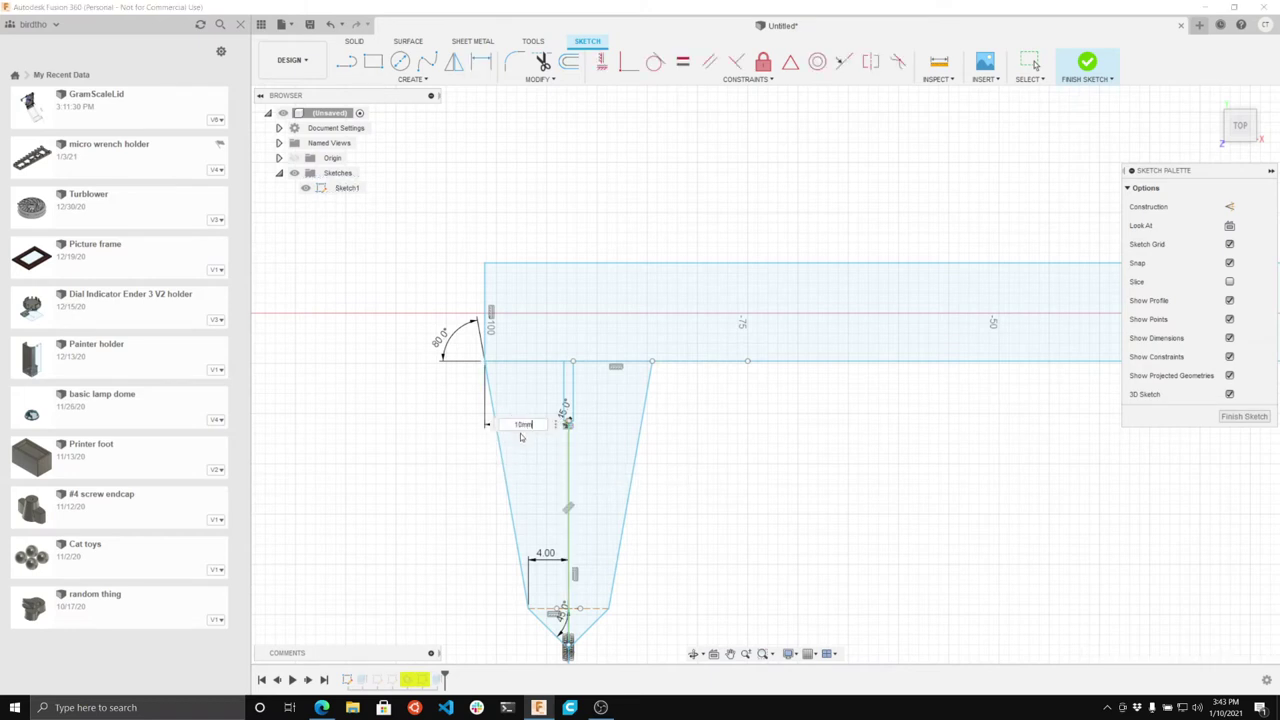
{"action": "key", "text": "Return"}
{"action": "scroll", "coordinate": [520, 437], "scroll_direction": "down", "scroll_amount": 2}
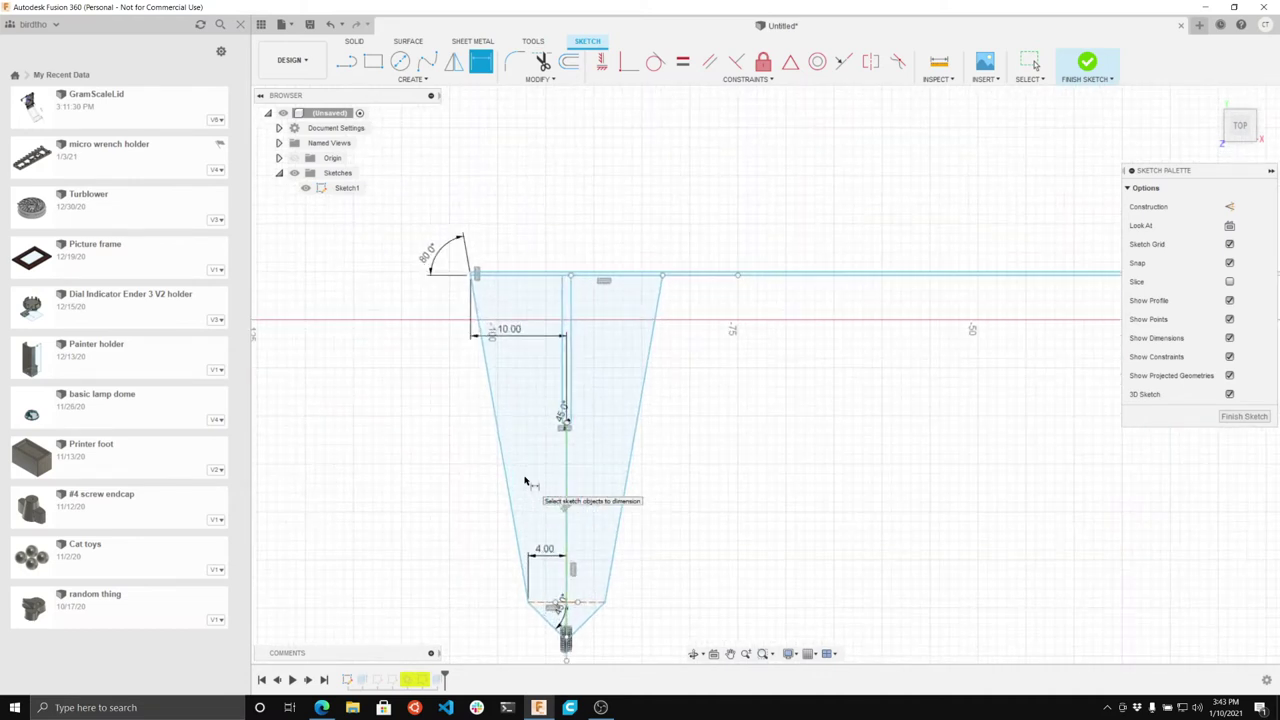
Step: Set the distance between the leg's upper outer corner and the vertical centre line to 8 mm
{"action": "key", "text": "Escape"}
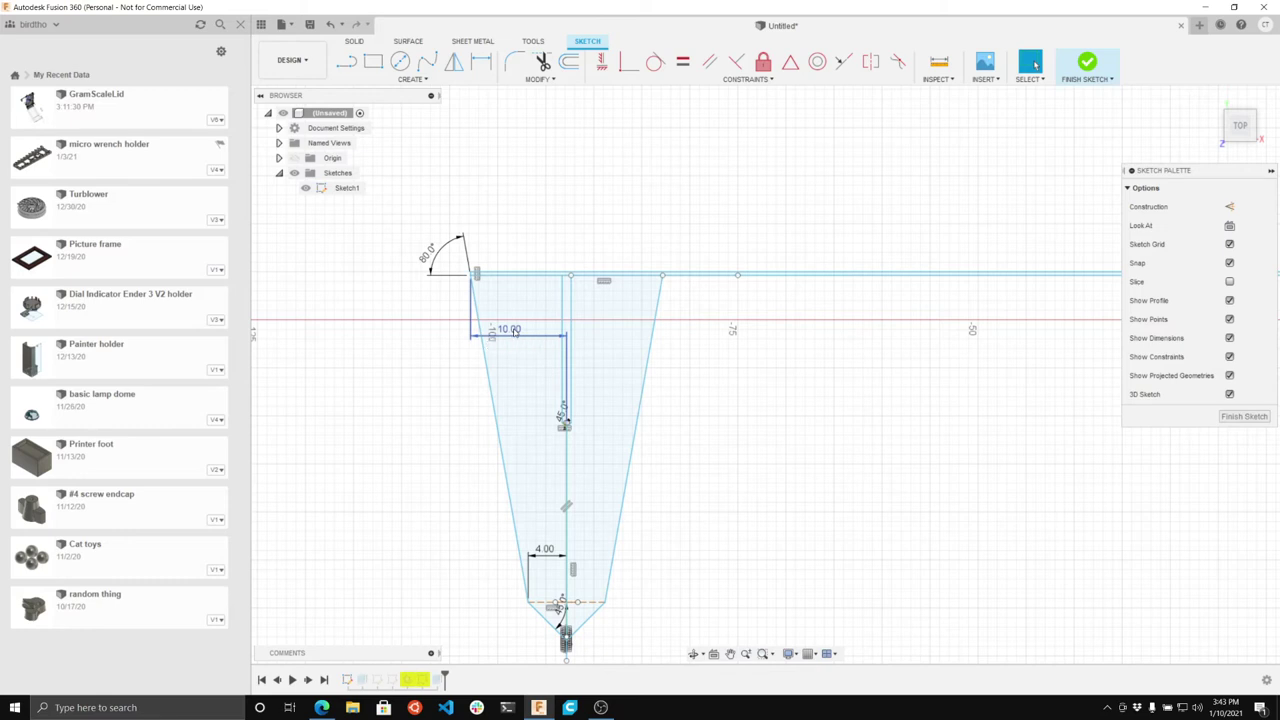
{"action": "double_click", "coordinate": [514, 332]}
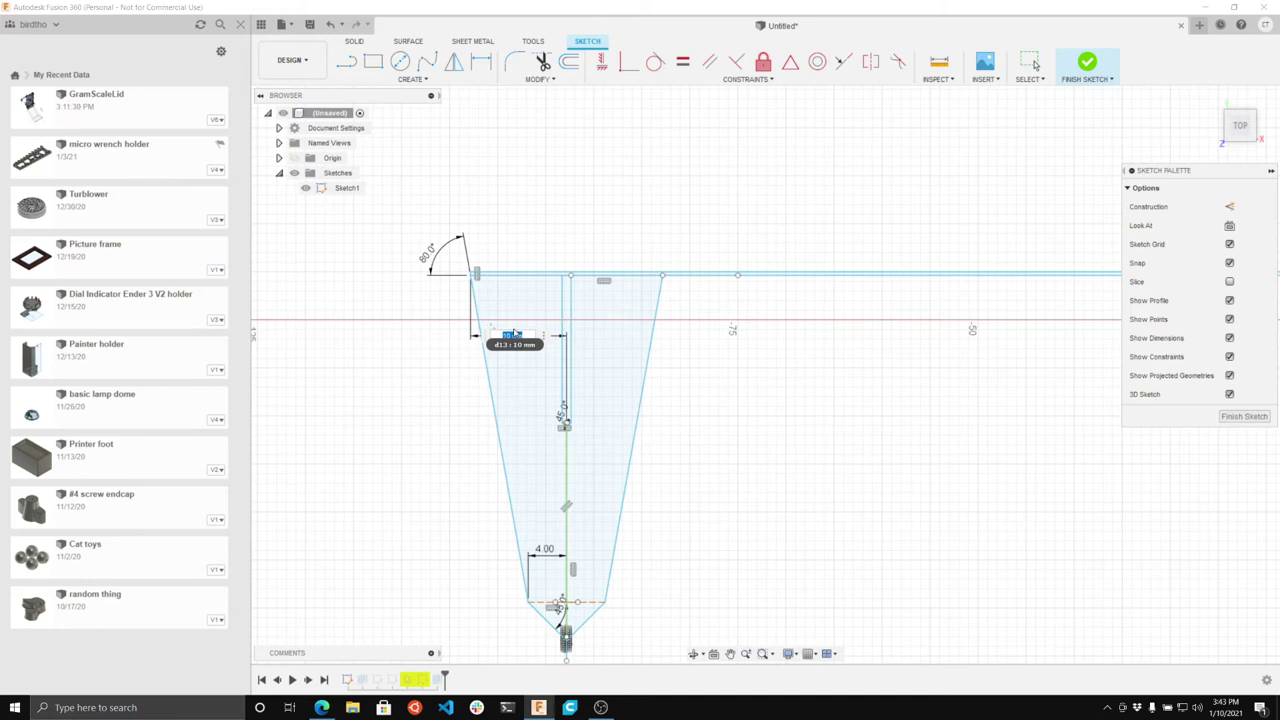
{"action": "key", "text": "BackSpace"}
{"action": "type", "text": "10"}
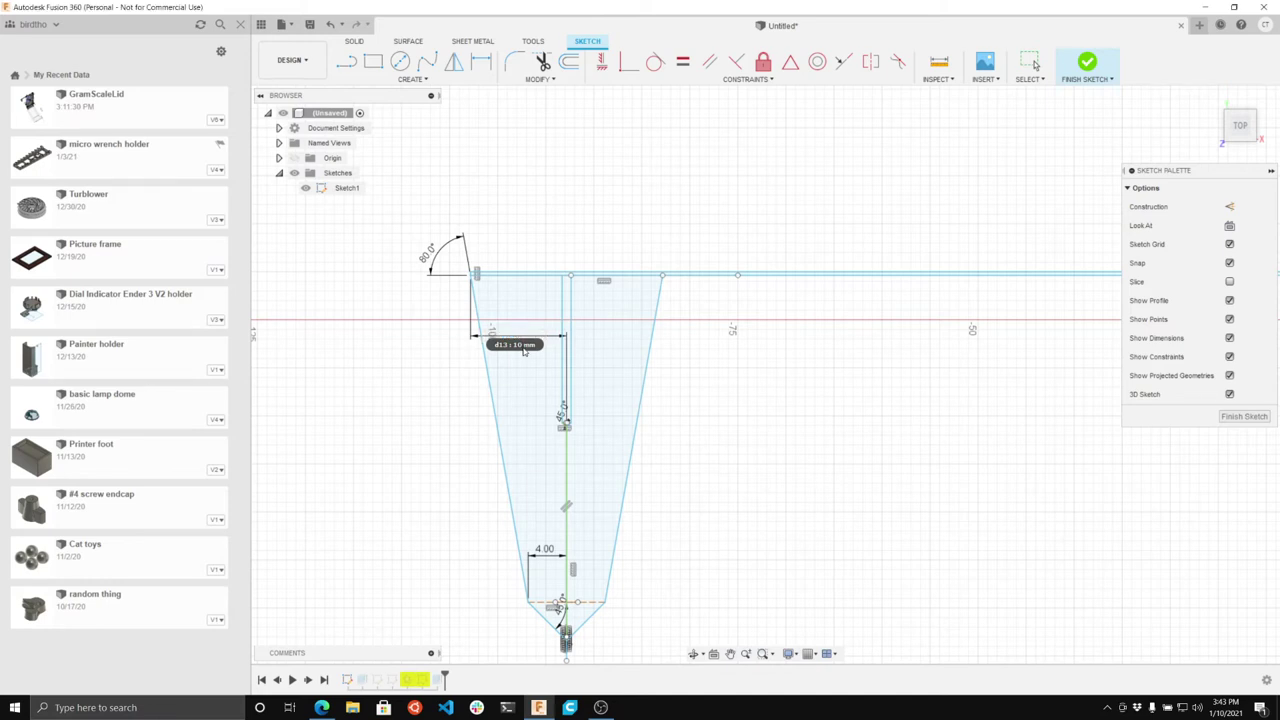
{"action": "key", "text": "Return"}
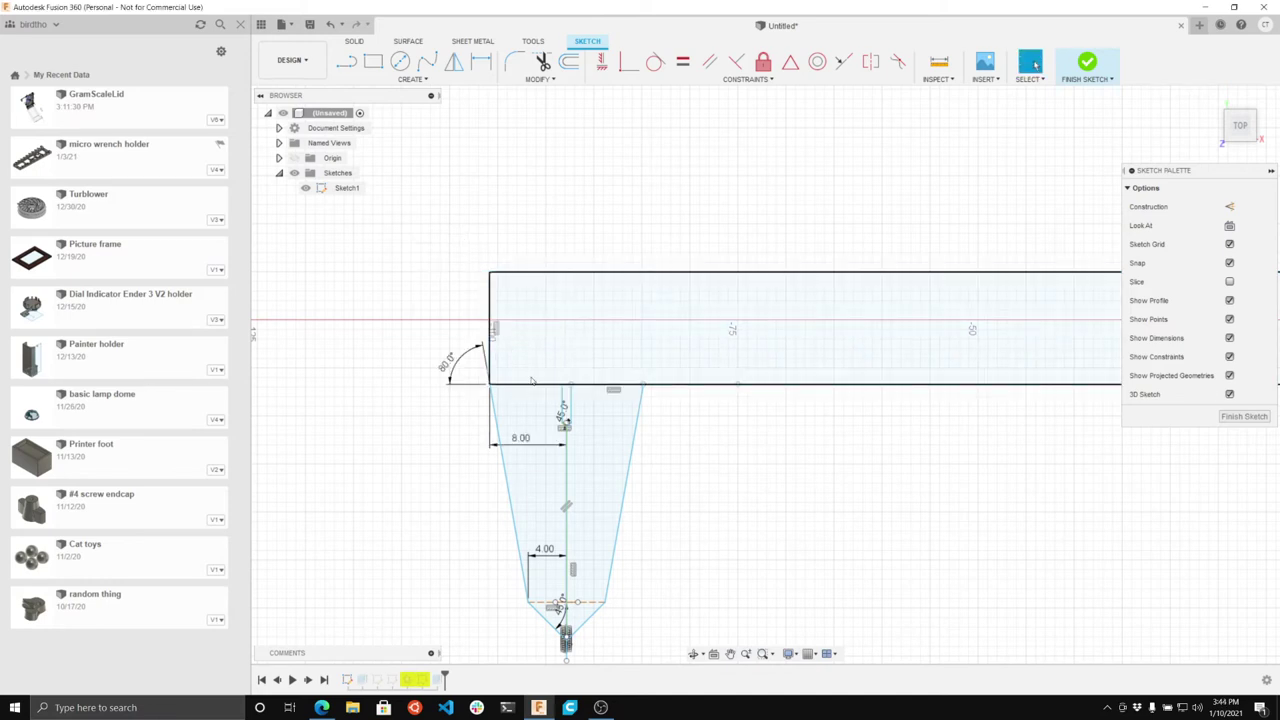
Step: Apply the Fix constraint to the bar's lower edge where the leg begins
{"action": "left_click", "coordinate": [538, 386]}
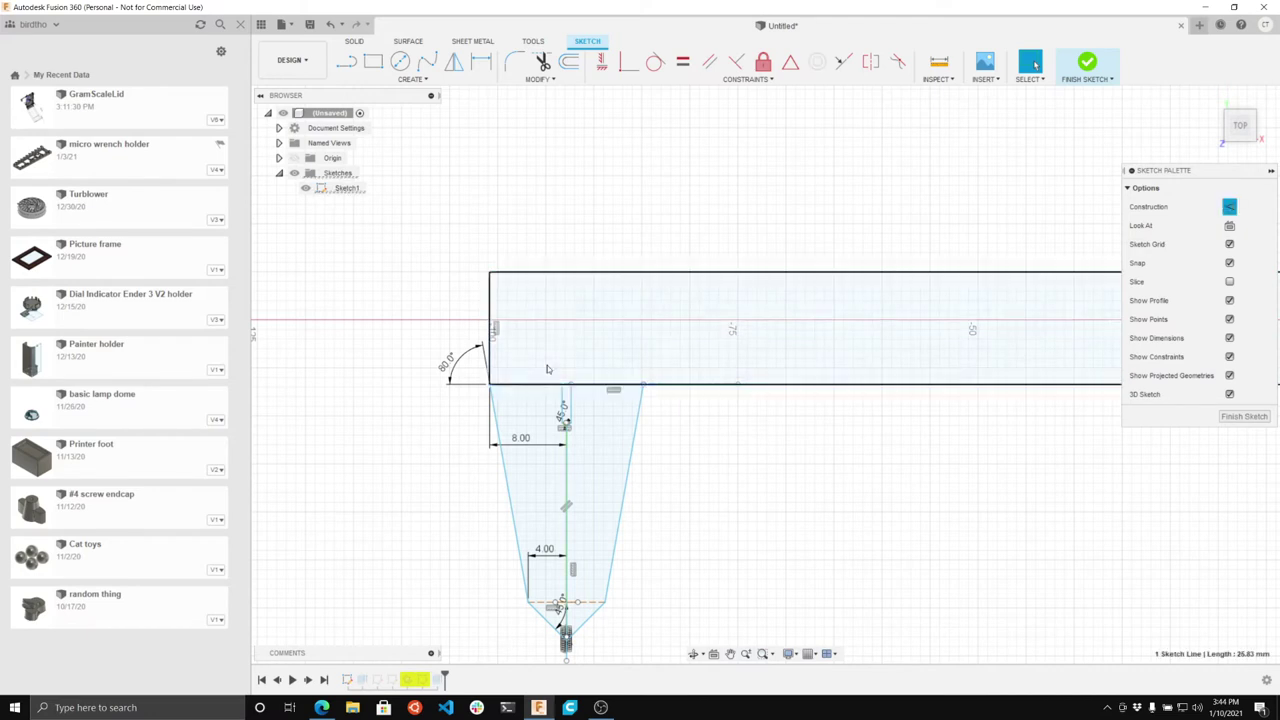
{"action": "left_click", "coordinate": [763, 63]}
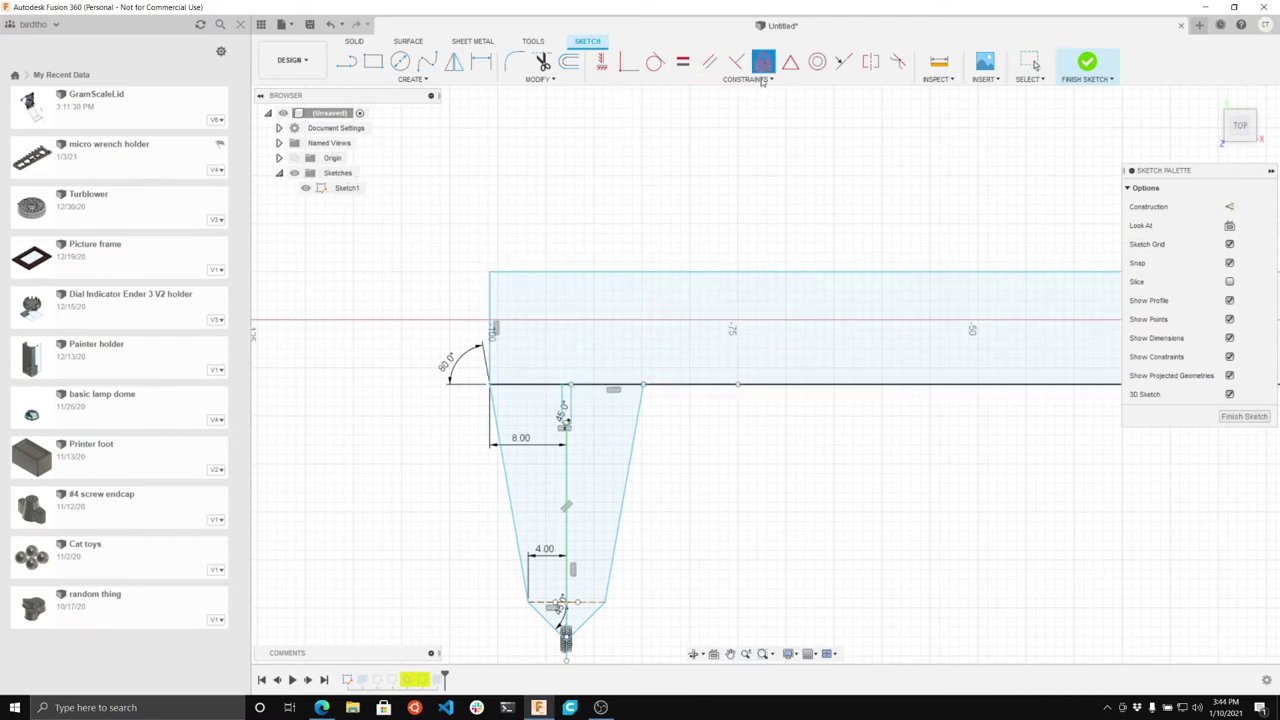
Step: Apply the Fix constraint to the remaining segments of the bar's lower edge beside the leg
{"action": "left_click", "coordinate": [679, 387]}
{"action": "left_click", "coordinate": [758, 388]}
{"action": "key", "text": "Escape"}
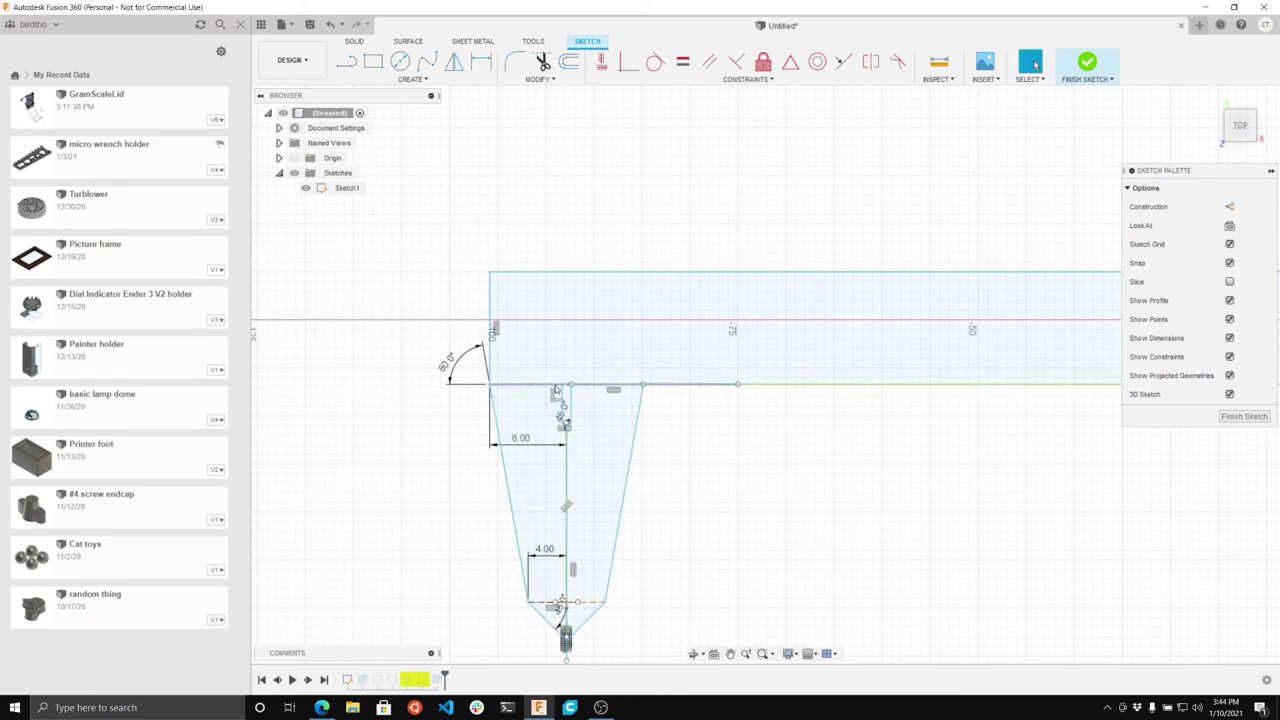
Step: Set the horizontal distance from the leg's upper outer corner to the vertical centre line to 10 mm
{"action": "double_click", "coordinate": [529, 441]}
{"action": "type", "text": "10mm"}
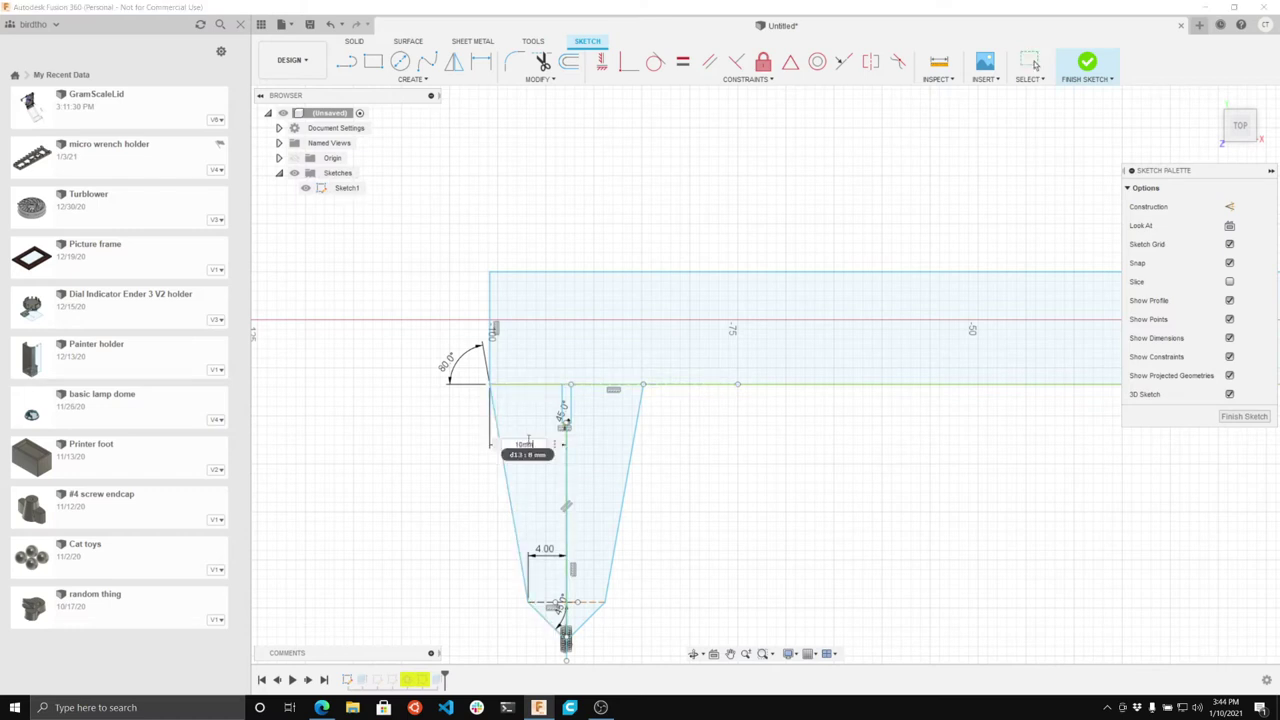
{"action": "key", "text": "Return"}
{"action": "scroll", "coordinate": [529, 441], "scroll_direction": "down", "scroll_amount": 3}
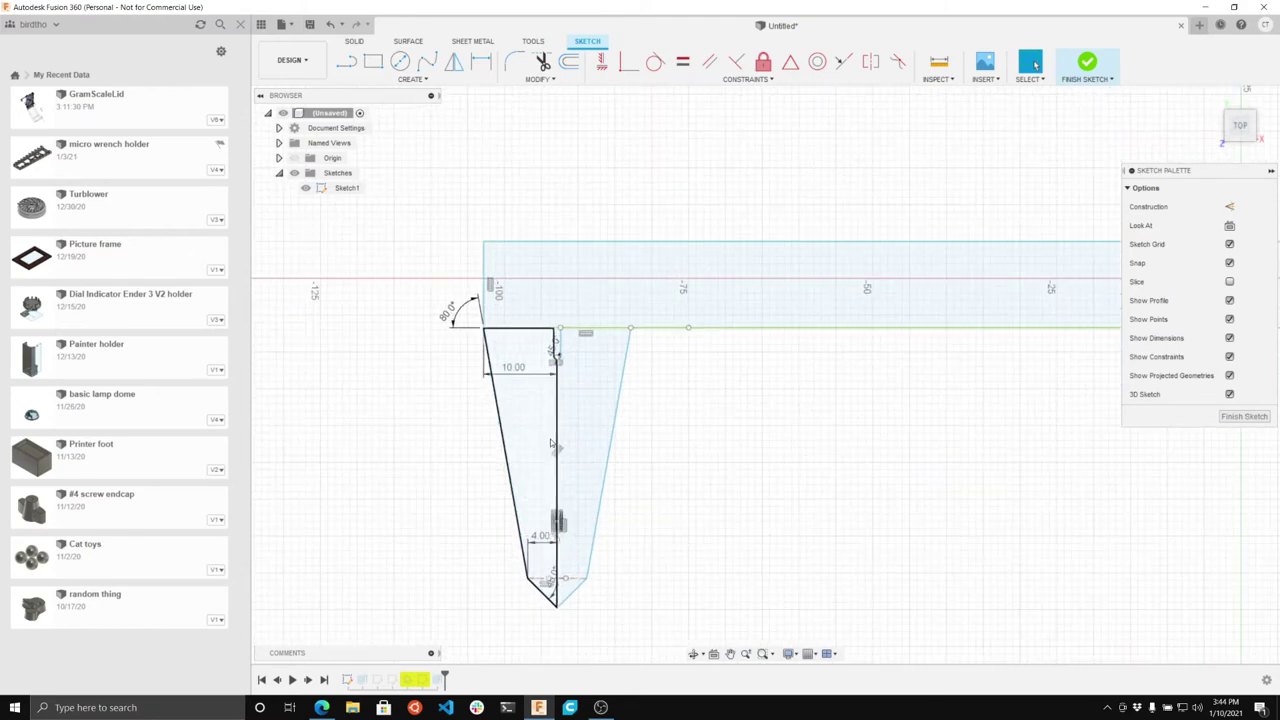
Step: Delete the stacked symmetry constraints along the leg's vertical centre line
{"action": "scroll", "coordinate": [551, 445], "scroll_direction": "up", "scroll_amount": 5}
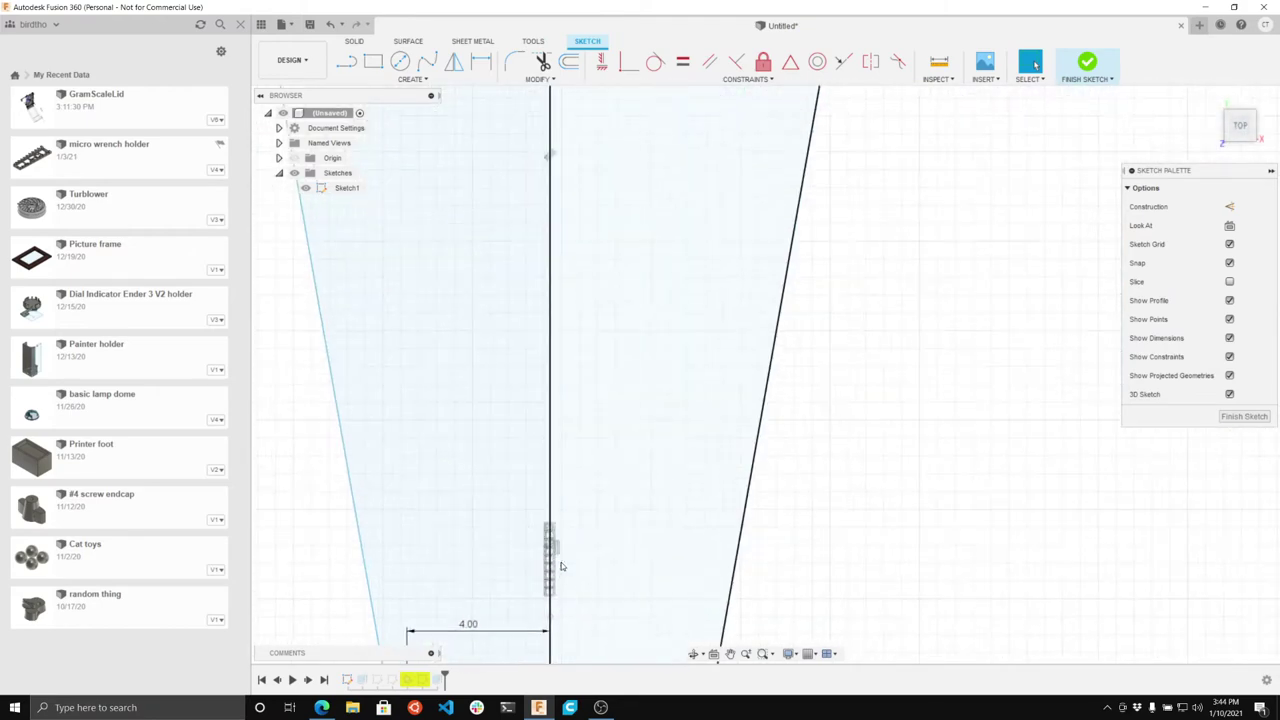
{"action": "scroll", "coordinate": [561, 567], "scroll_direction": "up", "scroll_amount": 3}
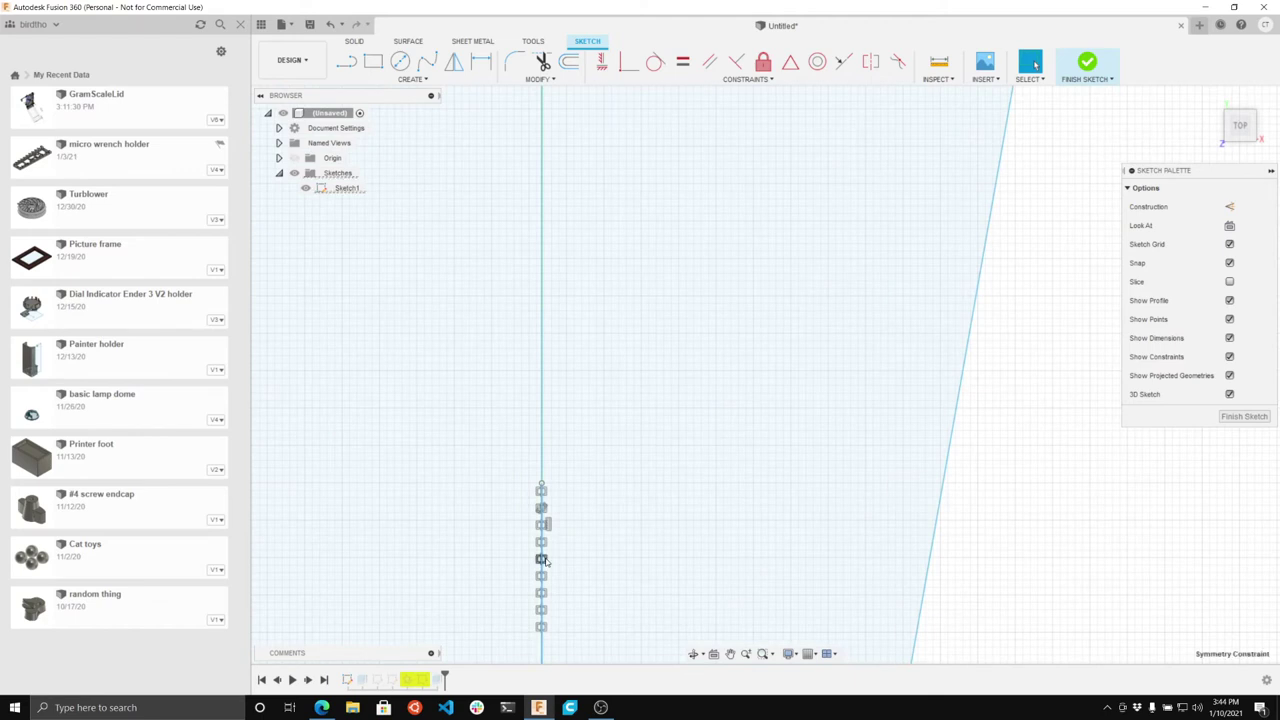
{"action": "left_click", "coordinate": [542, 559]}
{"action": "key", "text": "Delete"}
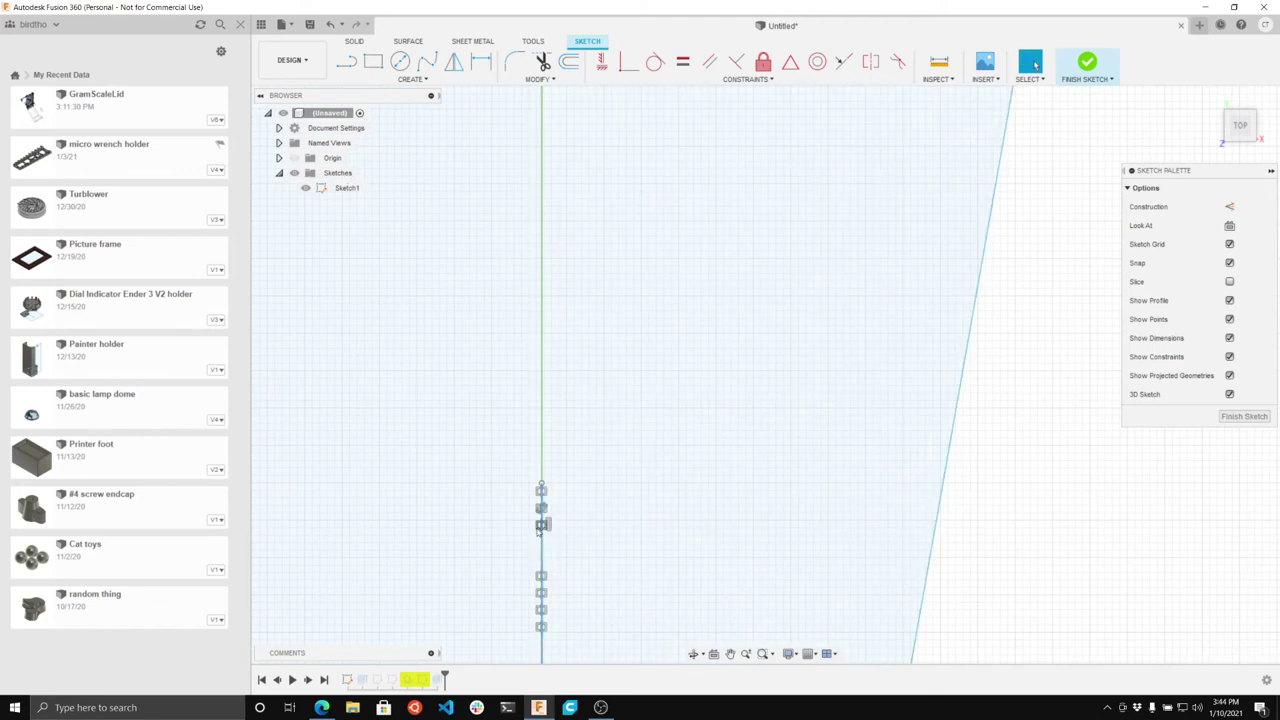
{"action": "left_click", "coordinate": [540, 525]}
{"action": "key", "text": "Delete"}
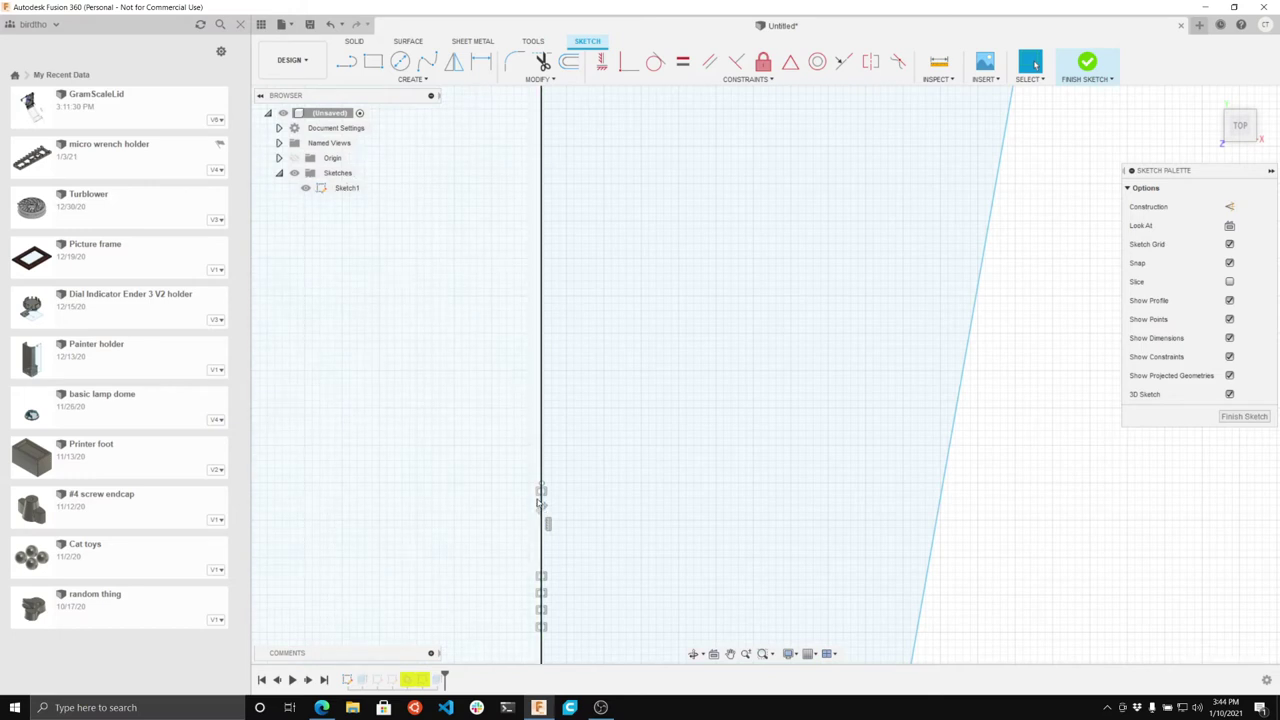
{"action": "left_click", "coordinate": [540, 491]}
{"action": "key", "text": "Delete"}
{"action": "left_click", "coordinate": [539, 576]}
{"action": "key", "text": "Delete"}
{"action": "left_click", "coordinate": [539, 593]}
{"action": "key", "text": "Delete"}
{"action": "left_click", "coordinate": [539, 610]}
{"action": "key", "text": "Delete"}
{"action": "scroll", "coordinate": [512, 508], "scroll_direction": "down", "scroll_amount": 8}
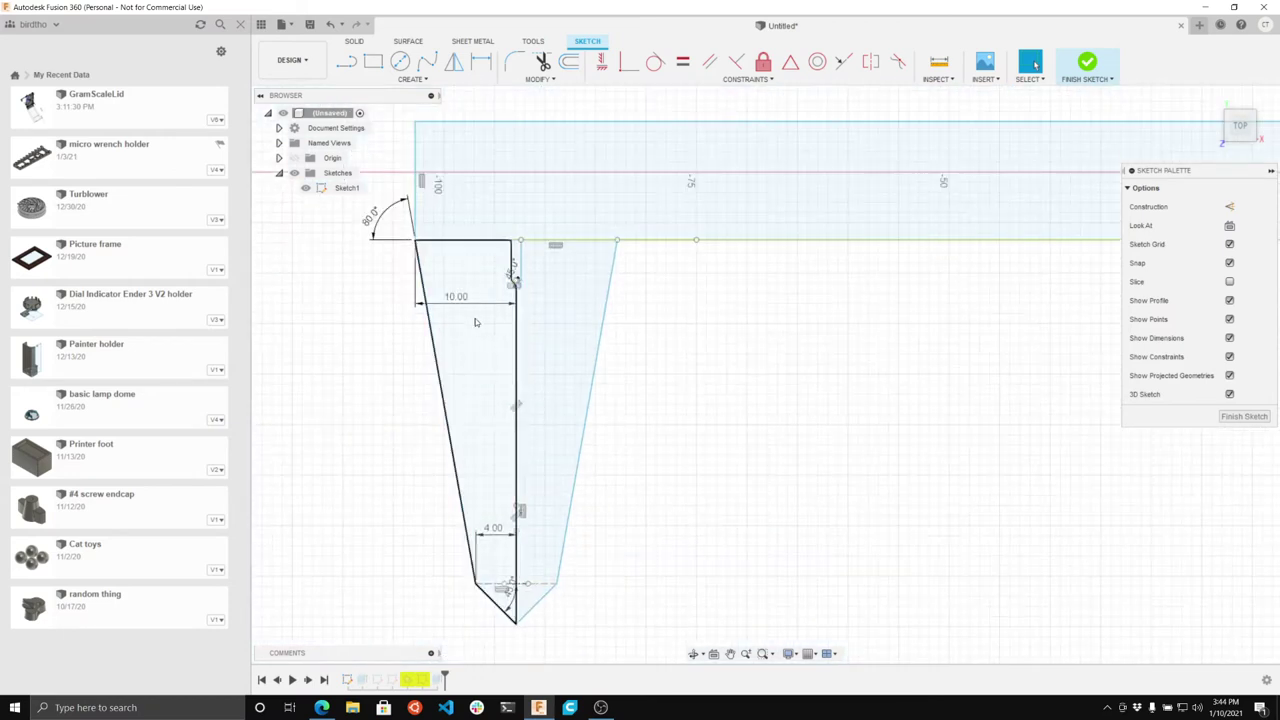
Step: Set the distance from the leg's upper outer corner to its vertical inner line to 5 mm
{"action": "double_click", "coordinate": [456, 297]}
{"action": "double_click", "coordinate": [462, 303]}
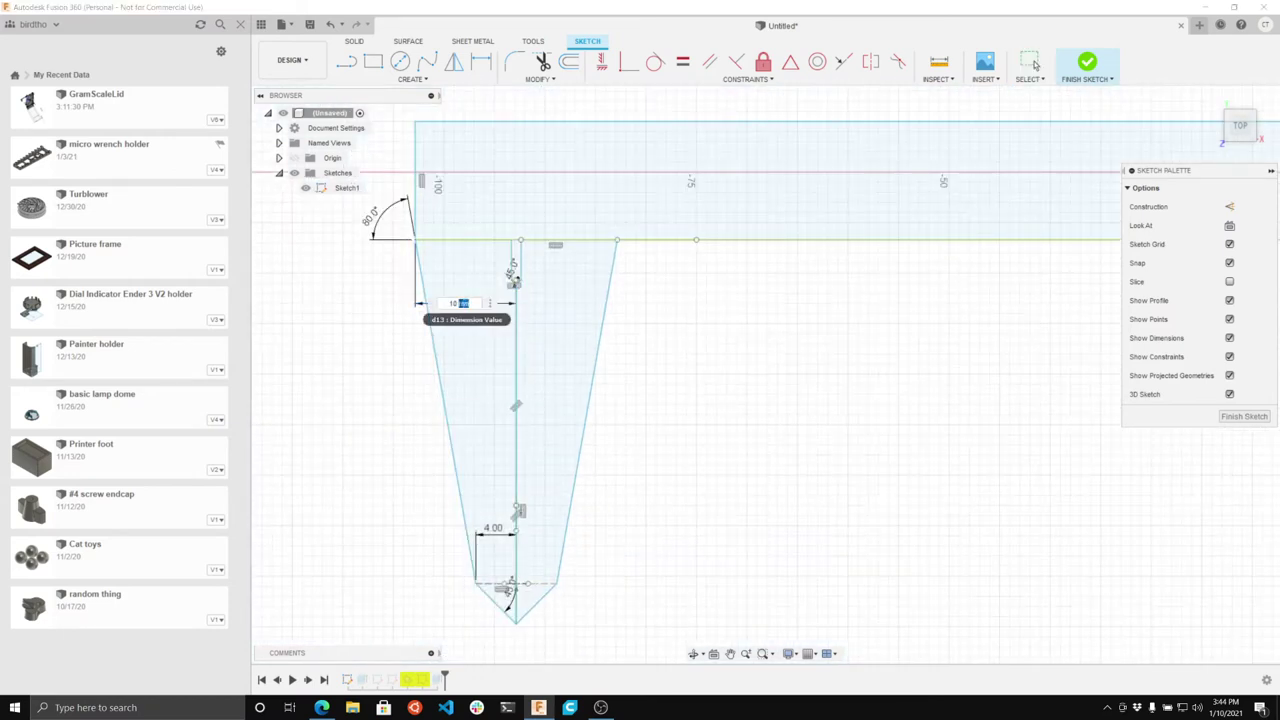
{"action": "left_click_drag", "start_coordinate": [459, 303], "coordinate": [444, 304]}
{"action": "type", "text": "5mm"}
{"action": "key", "text": "Return"}
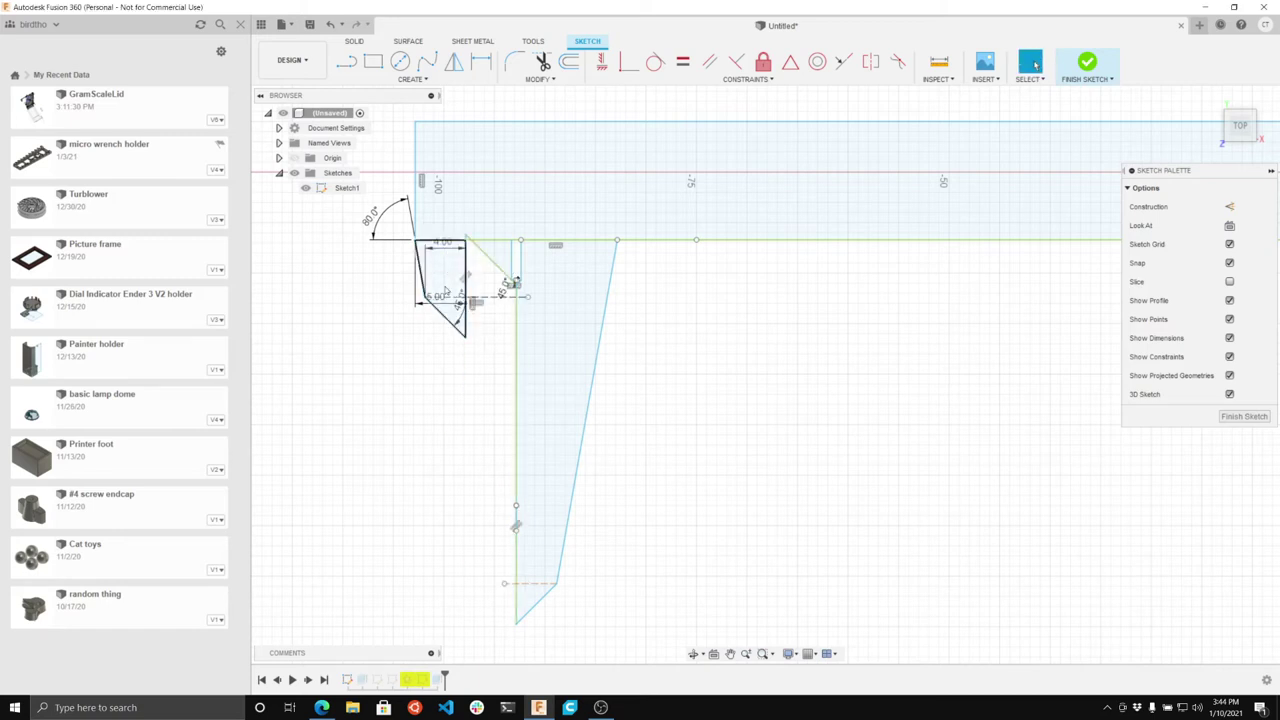
Step: Set the distance from the leg's upper outer corner to its vertical inner line to 7 mm
{"action": "scroll", "coordinate": [441, 299], "scroll_direction": "up", "scroll_amount": 5}
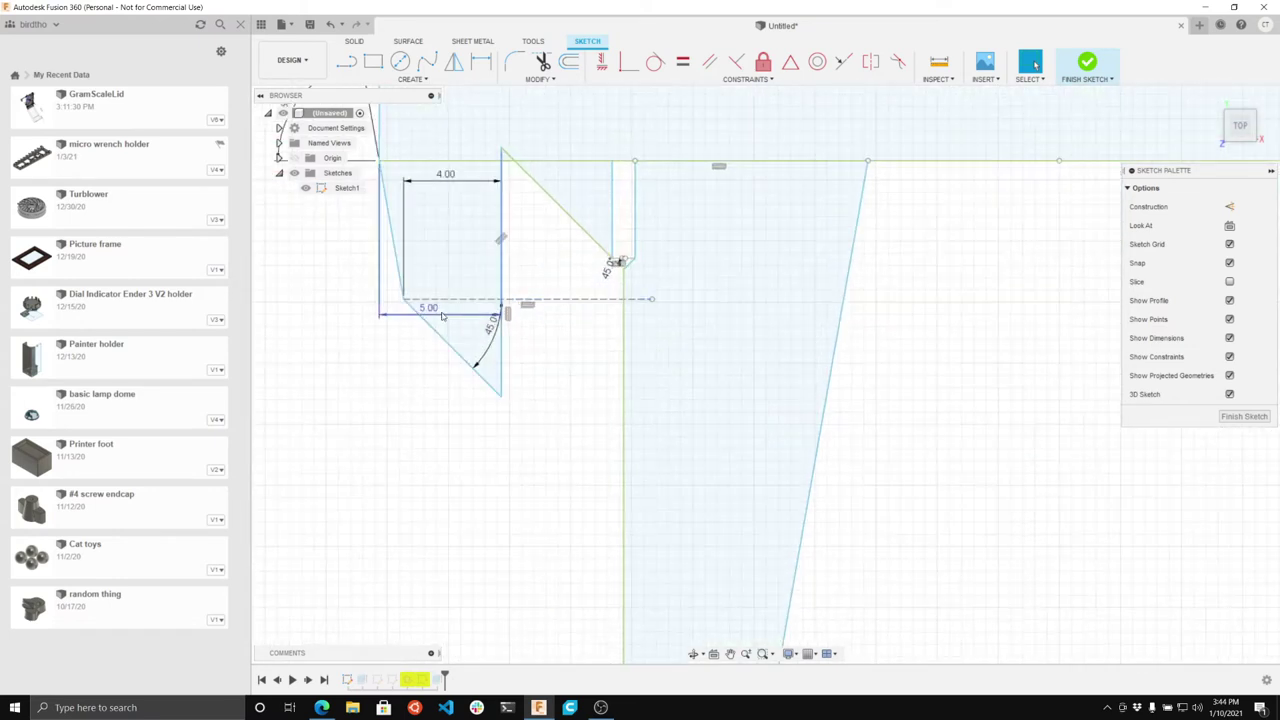
{"action": "double_click", "coordinate": [432, 309]}
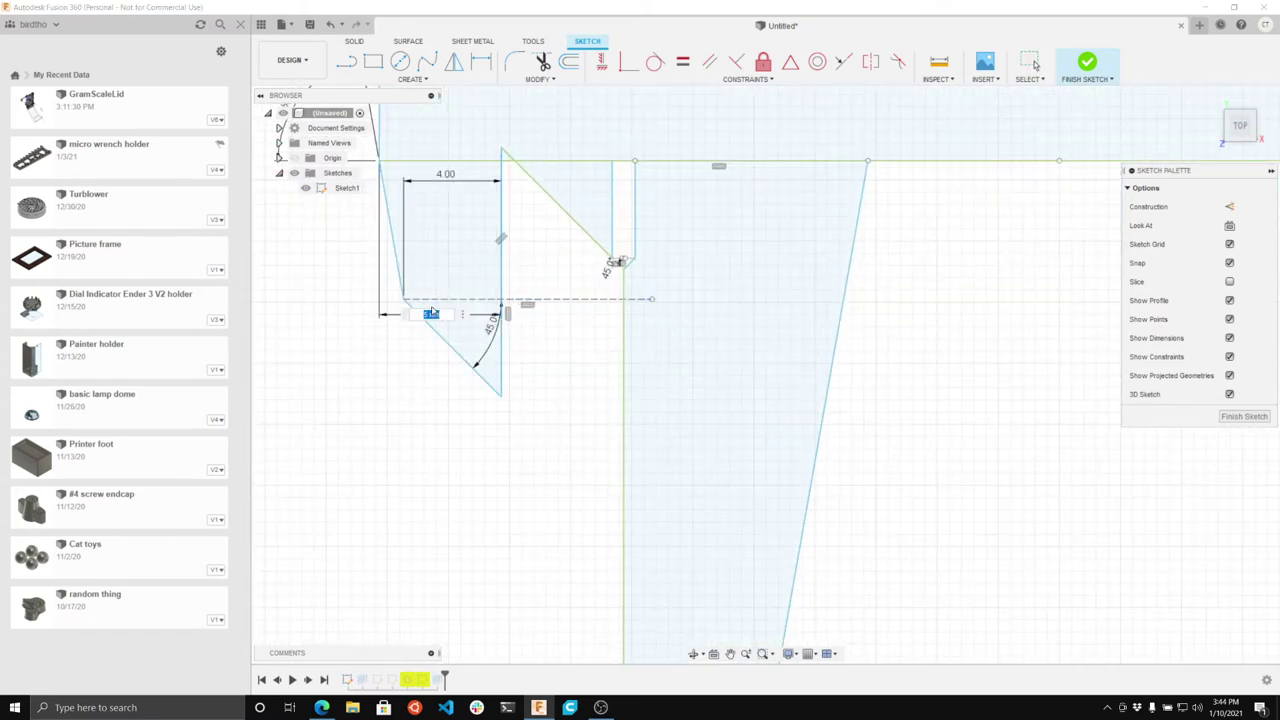
{"action": "type", "text": "7"}
{"action": "key", "text": "Return"}
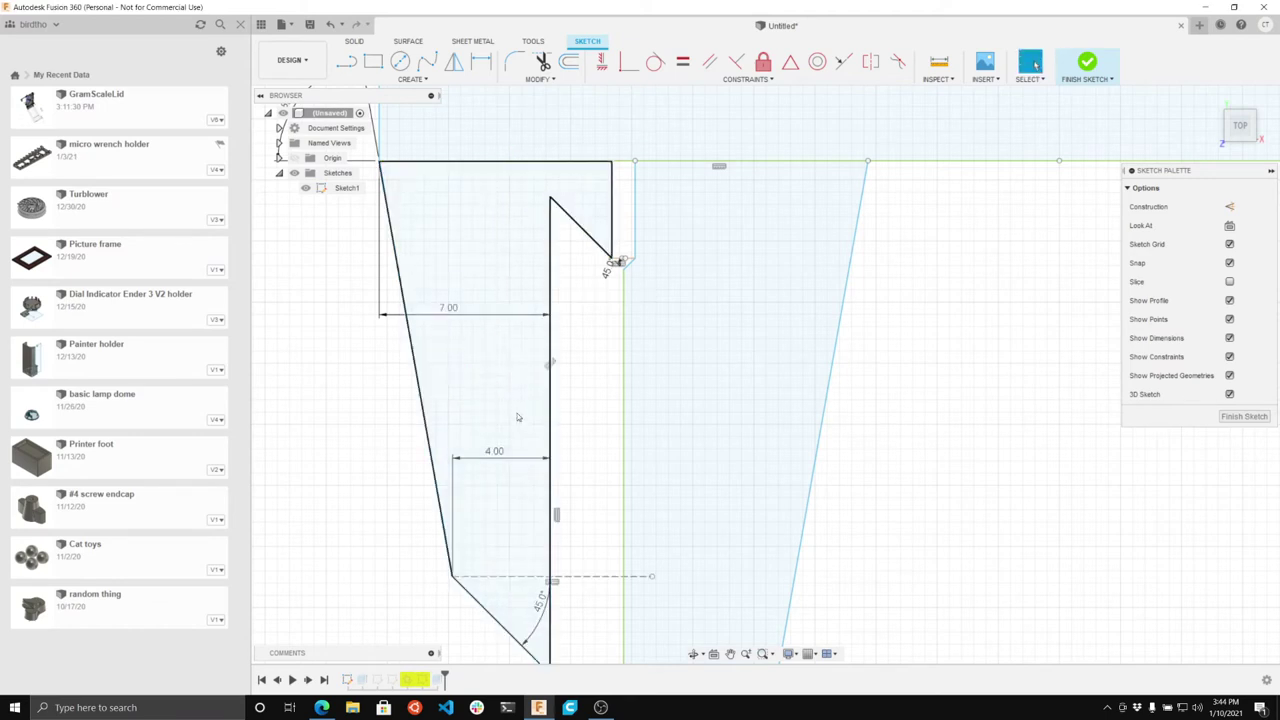
Step: Replace the leg's upper width value with a formula driven by the 4 mm width dimension near the tip
{"action": "scroll", "coordinate": [521, 421], "scroll_direction": "down", "scroll_amount": 5}
{"action": "scroll", "coordinate": [515, 420], "scroll_direction": "up", "scroll_amount": 4}
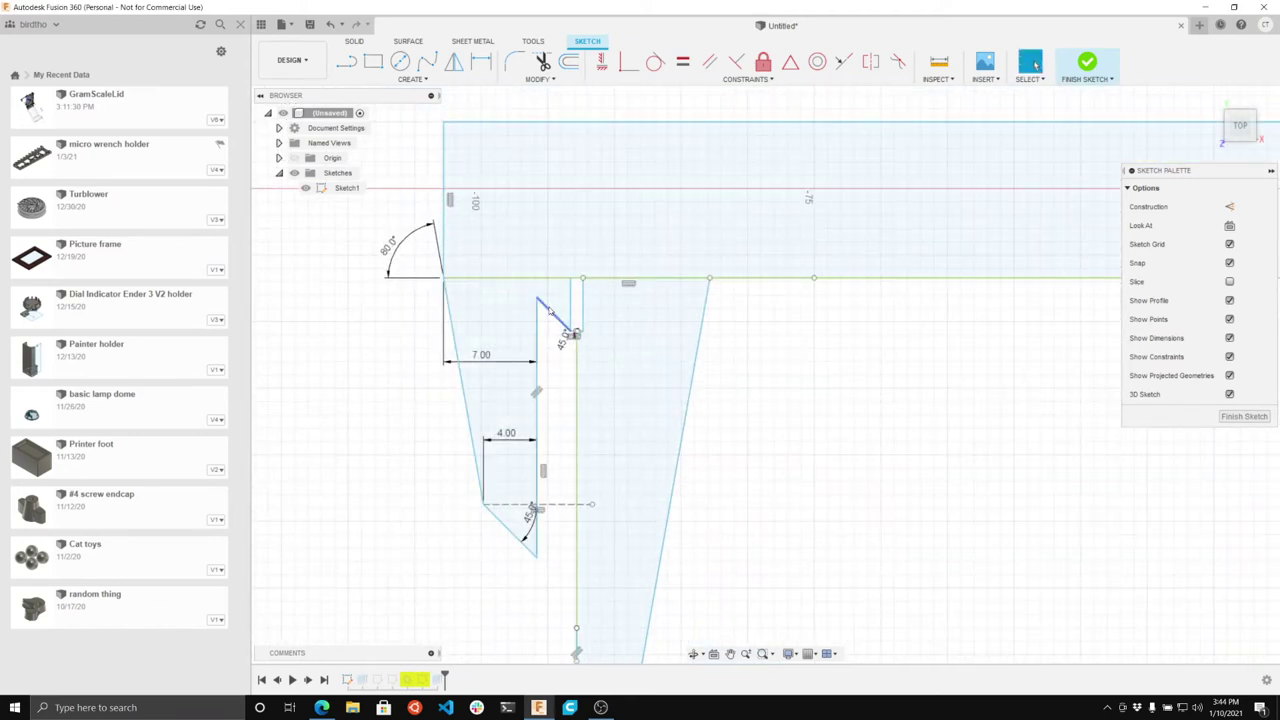
{"action": "scroll", "coordinate": [549, 310], "scroll_direction": "down", "scroll_amount": 6}
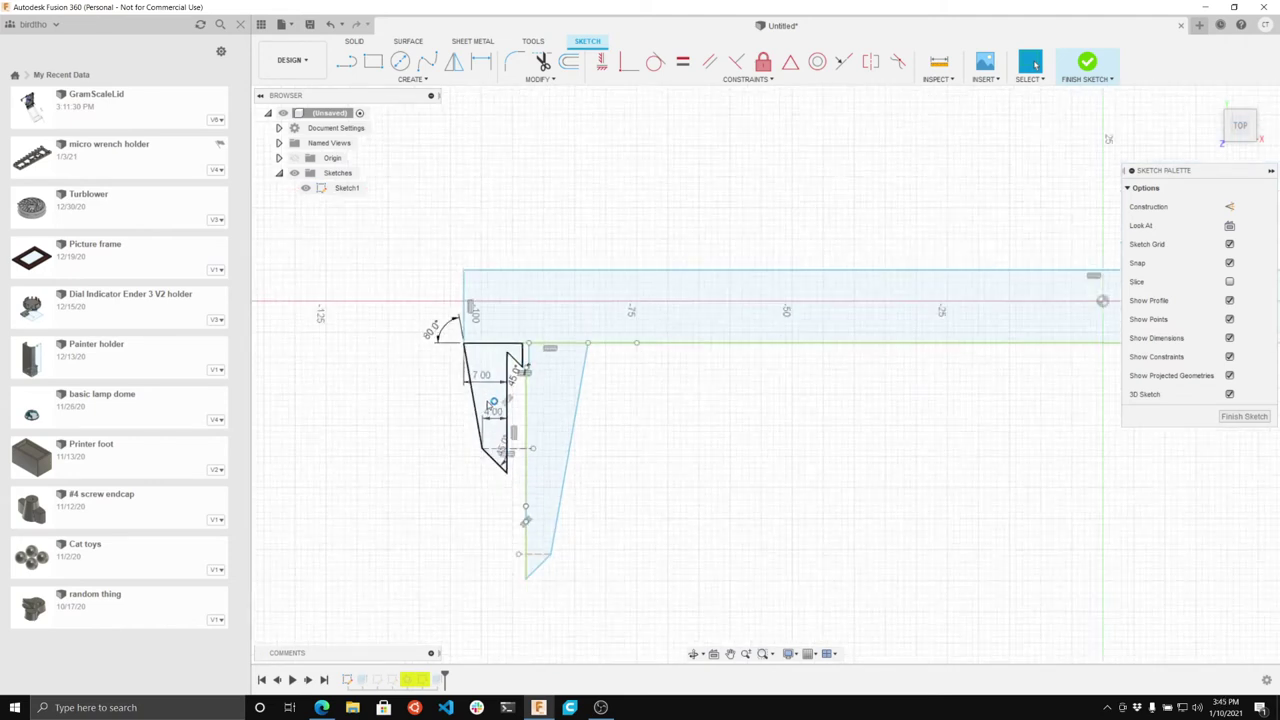
{"action": "scroll", "coordinate": [490, 400], "scroll_direction": "up", "scroll_amount": 6}
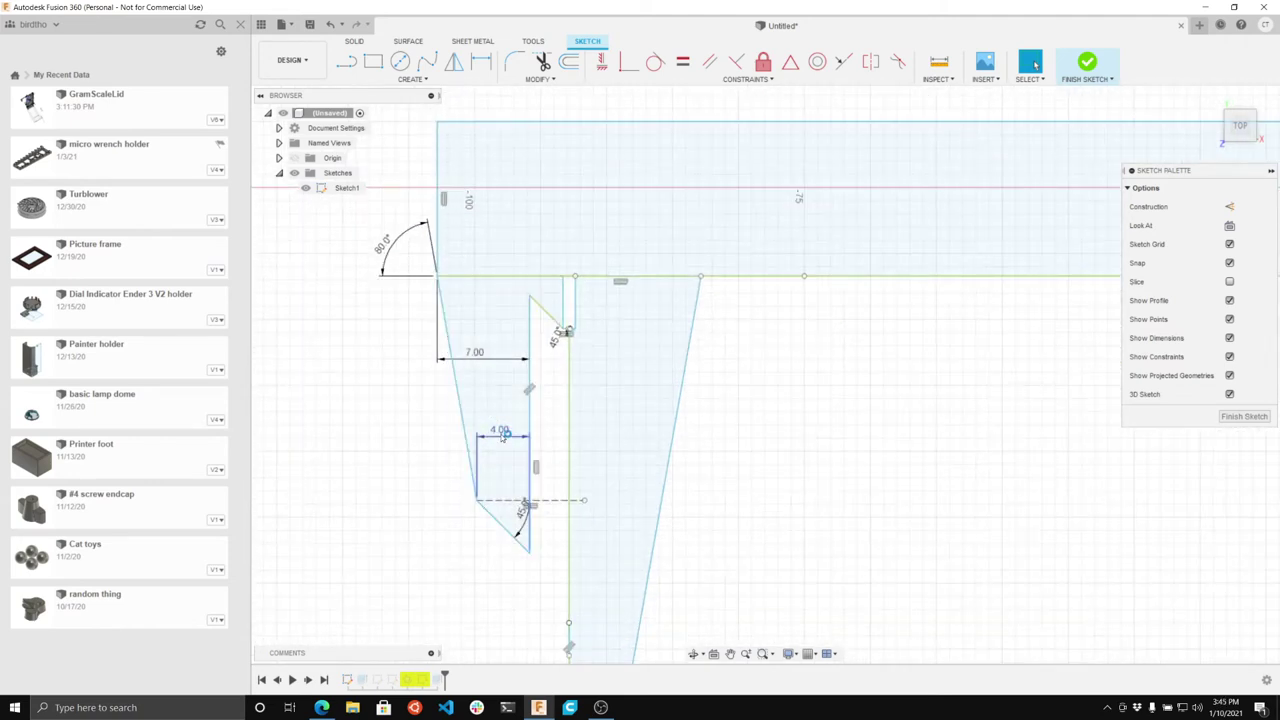
{"action": "right_click", "coordinate": [503, 436]}
{"action": "left_click", "coordinate": [503, 436]}
{"action": "double_click", "coordinate": [474, 355]}
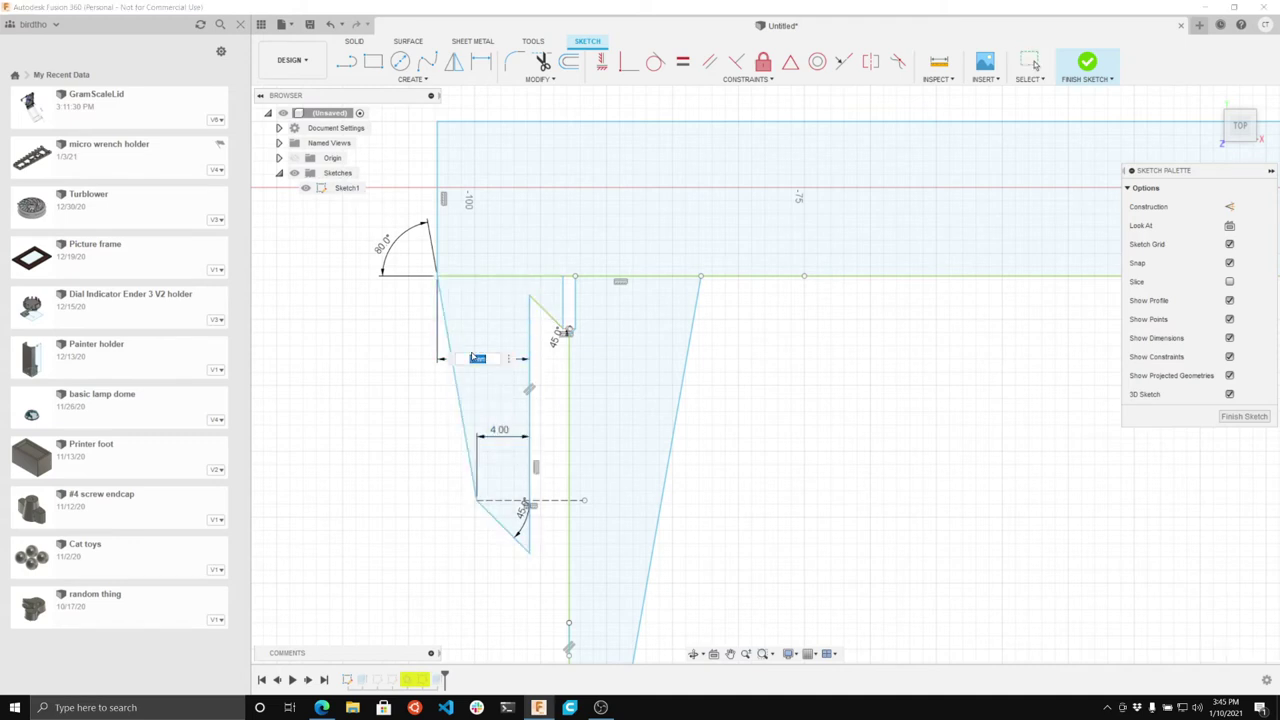
{"action": "type", "text": "4"}
{"action": "key", "text": "Return"}
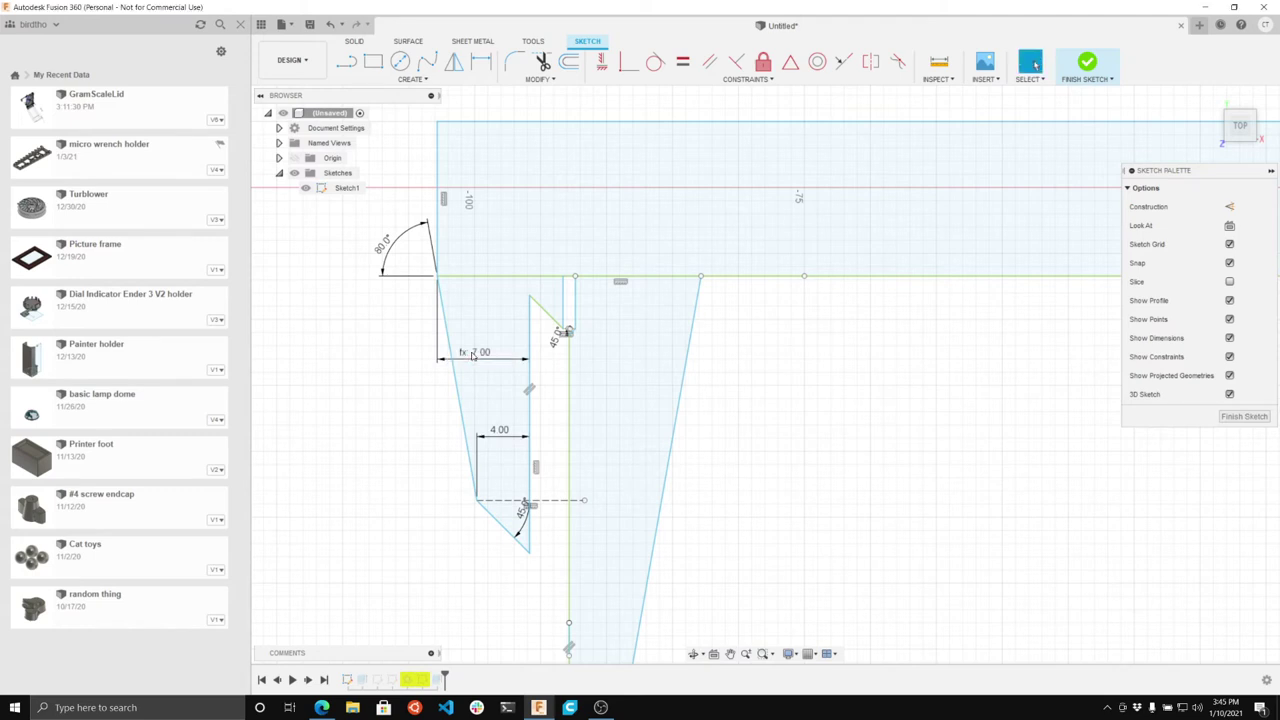
Step: Set the leg's width dimension near the tip to 10 mm
{"action": "double_click", "coordinate": [502, 440]}
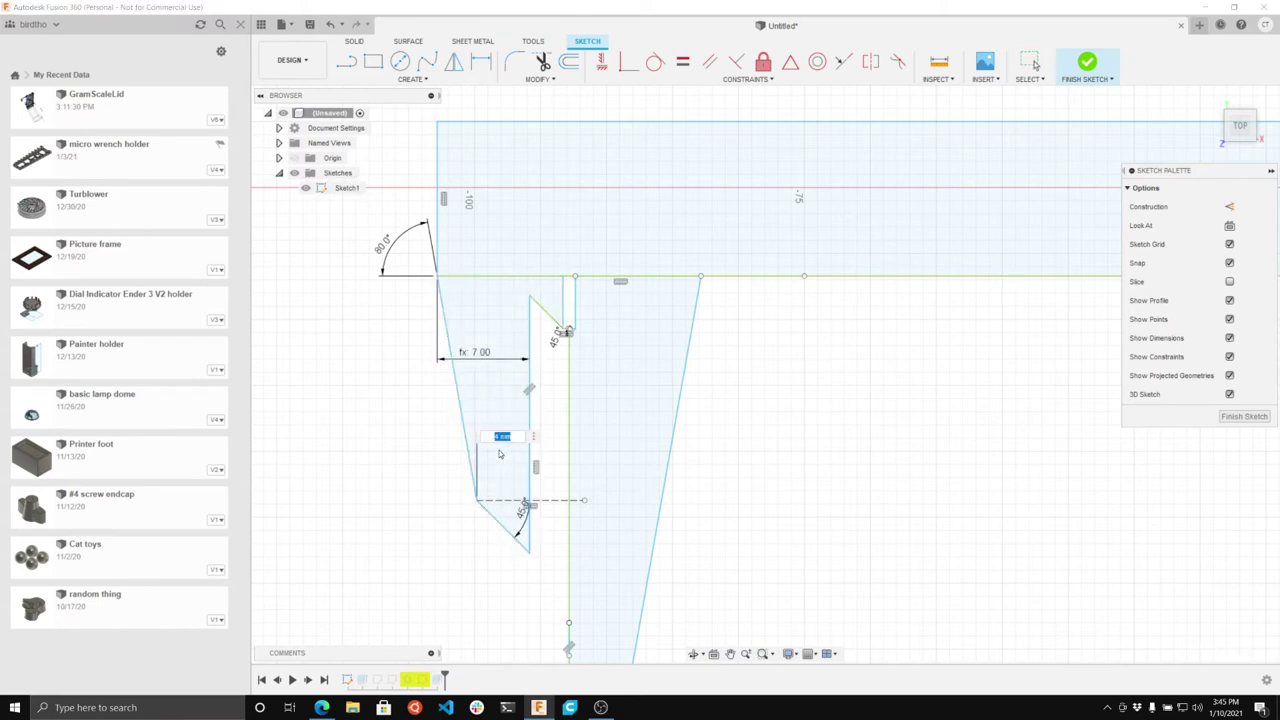
{"action": "type", "text": "10"}
{"action": "key", "text": "Return"}
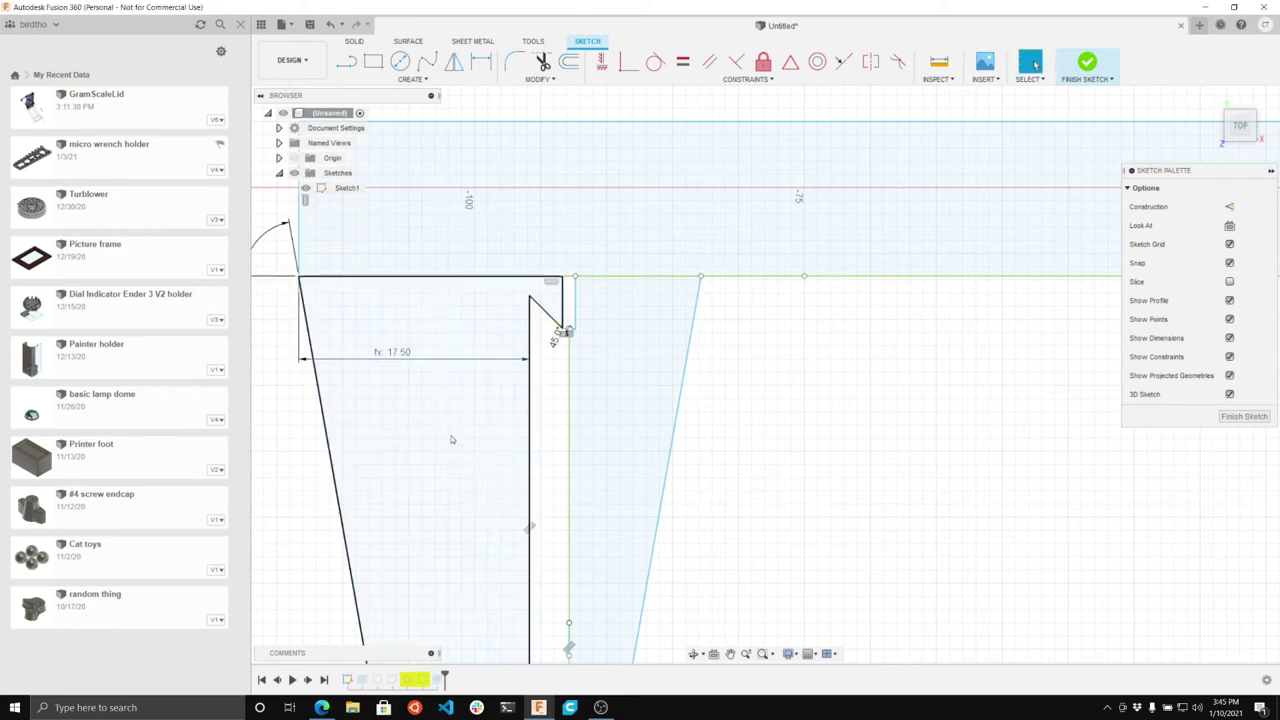
{"action": "scroll", "coordinate": [443, 436], "scroll_direction": "down", "scroll_amount": 3}
{"action": "scroll", "coordinate": [434, 319], "scroll_direction": "down", "scroll_amount": 3}
{"action": "scroll", "coordinate": [476, 481], "scroll_direction": "up", "scroll_amount": 2}
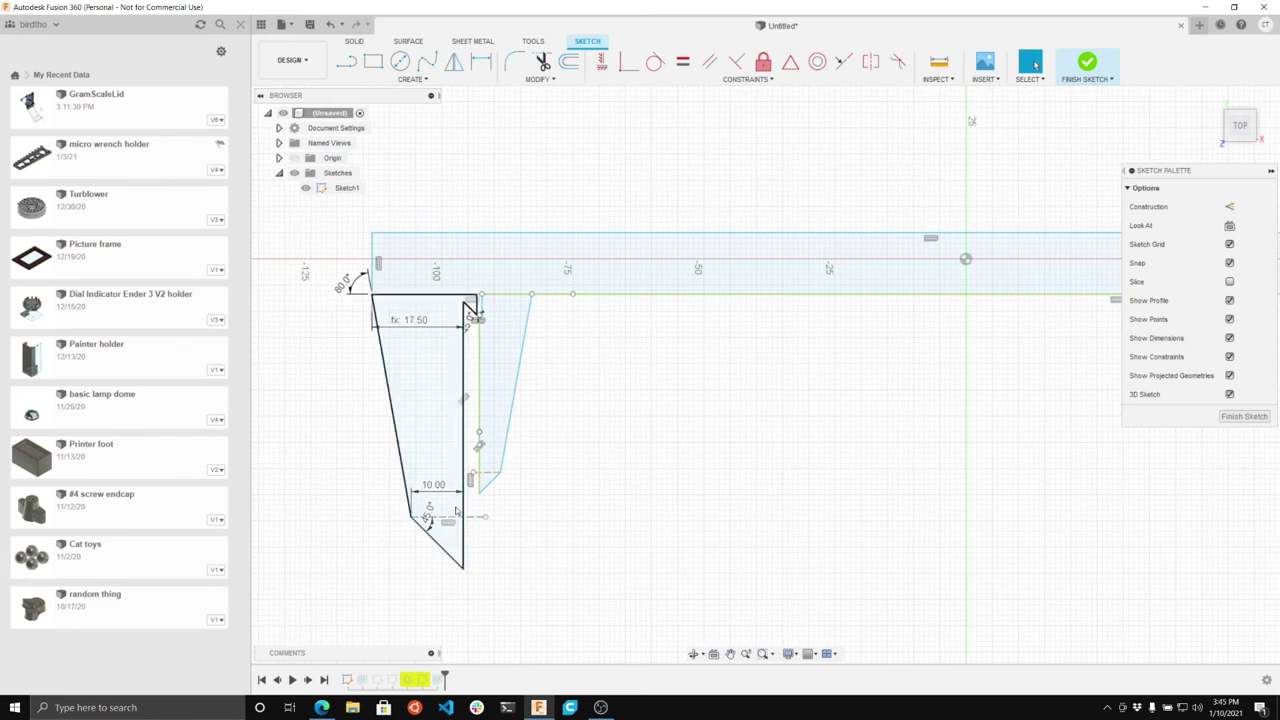
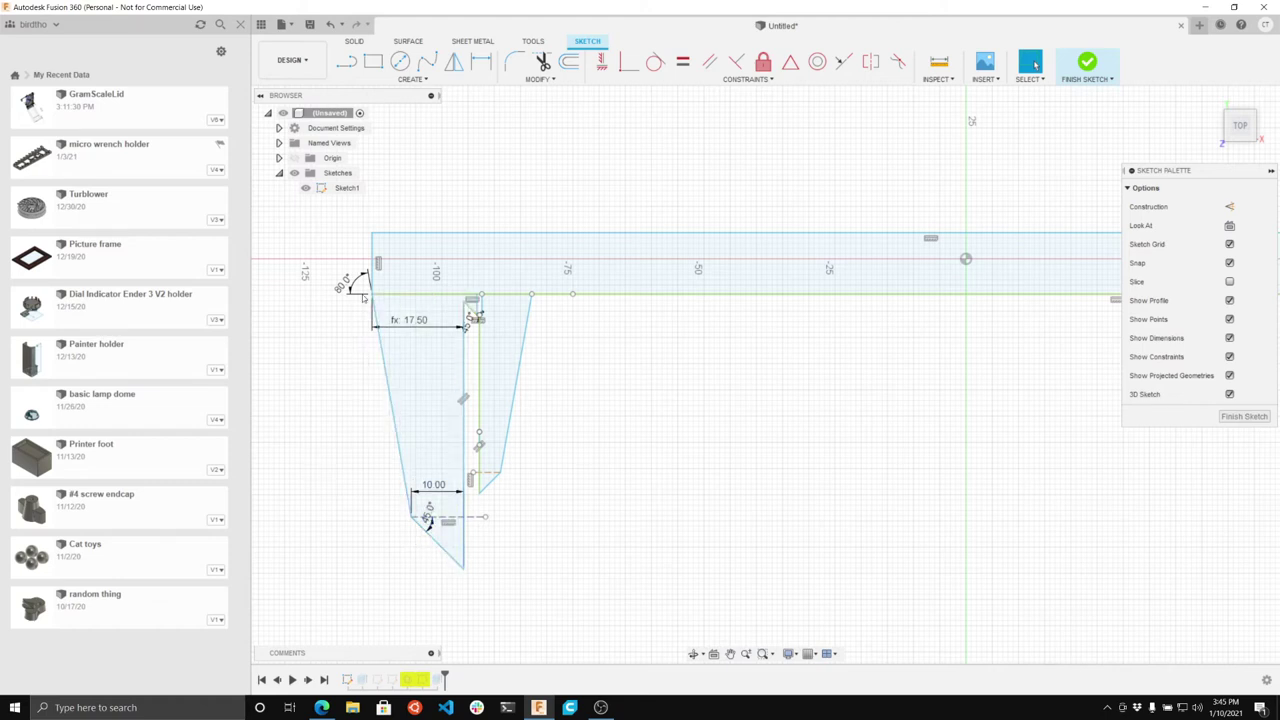
Step: Set the tip's chamfer angle to the formula d1/2, half of the leg's outer edge angle
{"action": "scroll", "coordinate": [430, 555], "scroll_direction": "up", "scroll_amount": 5}
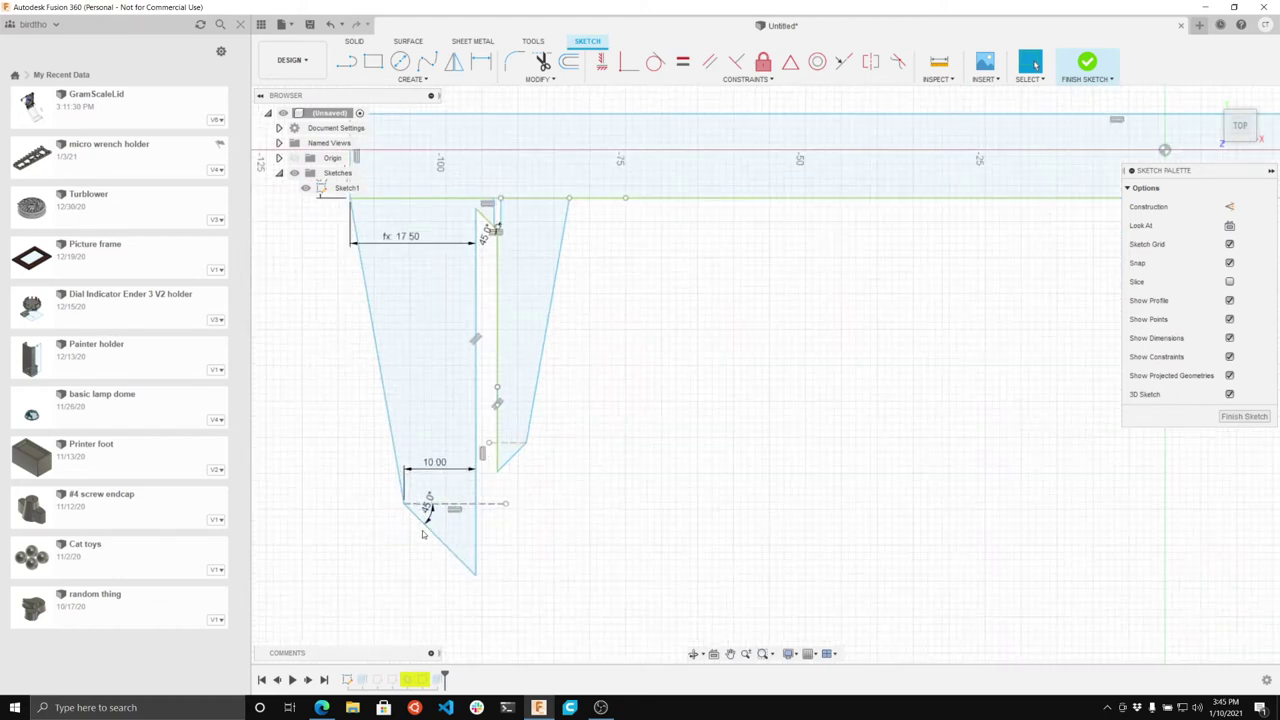
{"action": "double_click", "coordinate": [440, 497]}
{"action": "scroll", "coordinate": [437, 490], "scroll_direction": "down", "scroll_amount": 4}
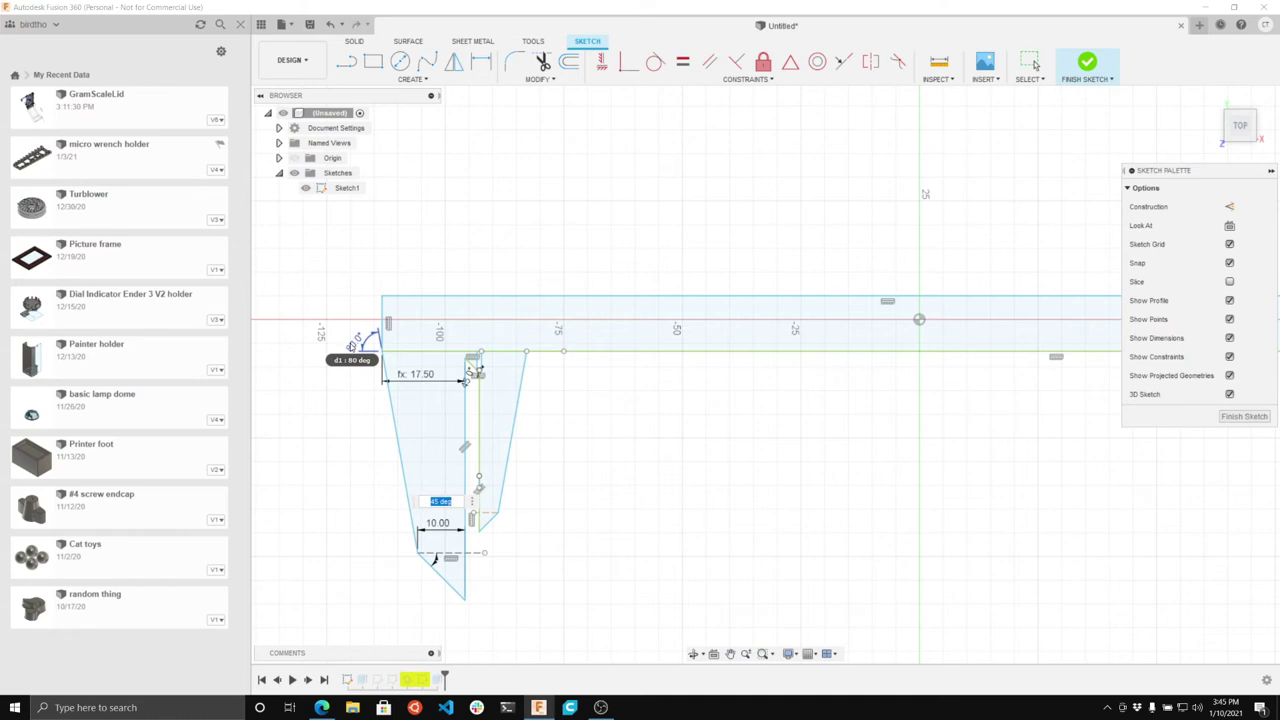
{"action": "type", "text": "41/2"}
{"action": "key", "text": "Return"}
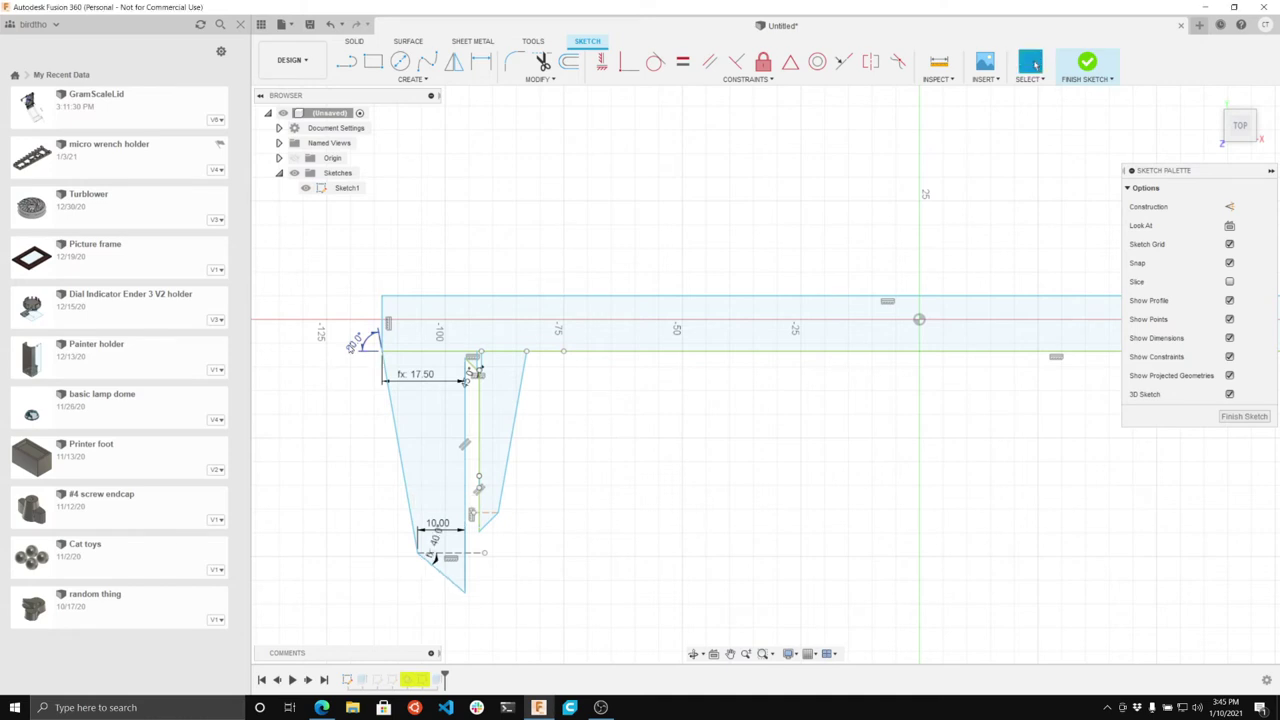
Step: Set the angle of the leg's outer edge to 60 degrees
{"action": "double_click", "coordinate": [355, 345]}
{"action": "type", "text": "60"}
{"action": "key", "text": "Return"}
{"action": "scroll", "coordinate": [449, 391], "scroll_direction": "down", "scroll_amount": 2}
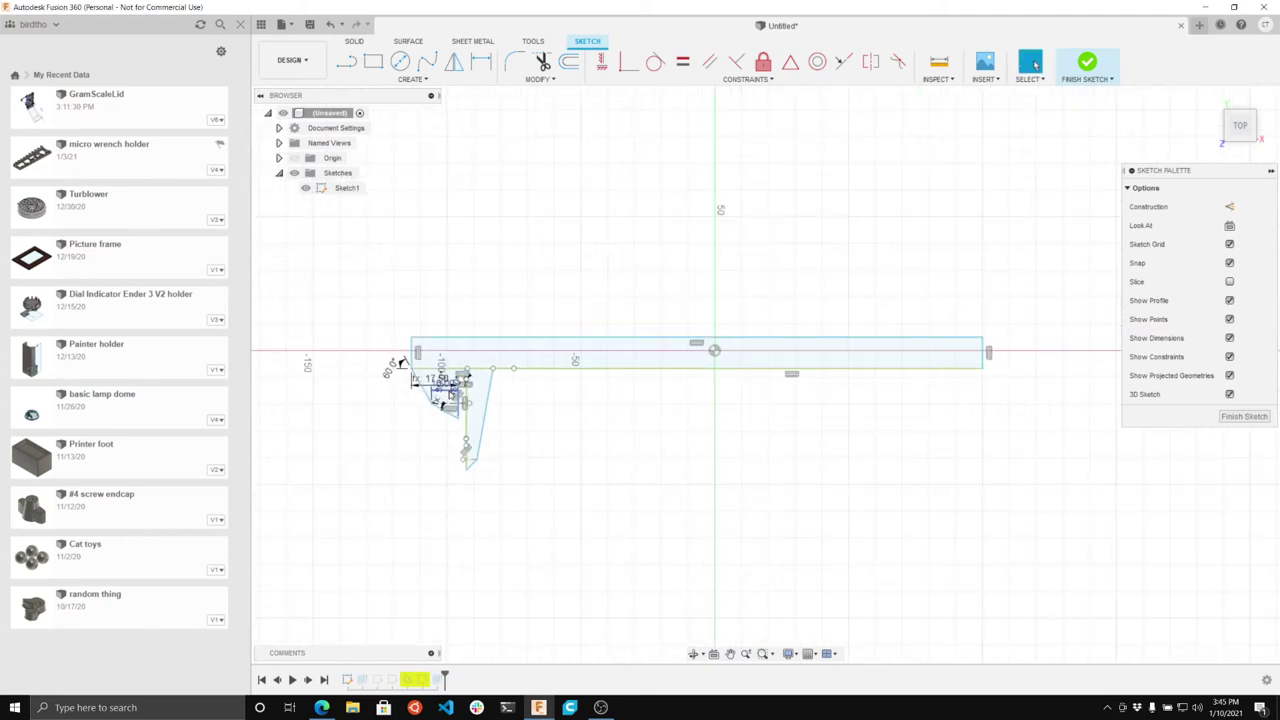
{"action": "scroll", "coordinate": [449, 391], "scroll_direction": "up", "scroll_amount": 5}
{"action": "scroll", "coordinate": [540, 402], "scroll_direction": "down", "scroll_amount": 1}
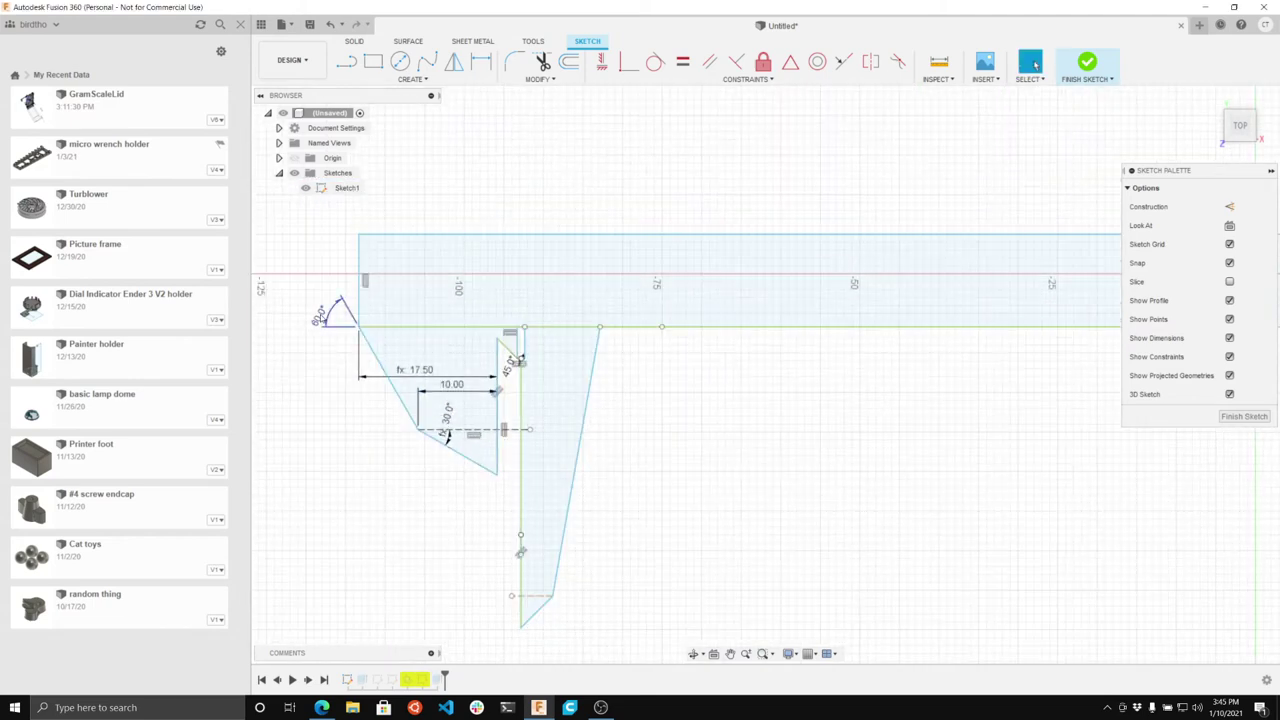
Step: Set the angle of the leg's outer edge to 100 degrees
{"action": "double_click", "coordinate": [322, 314]}
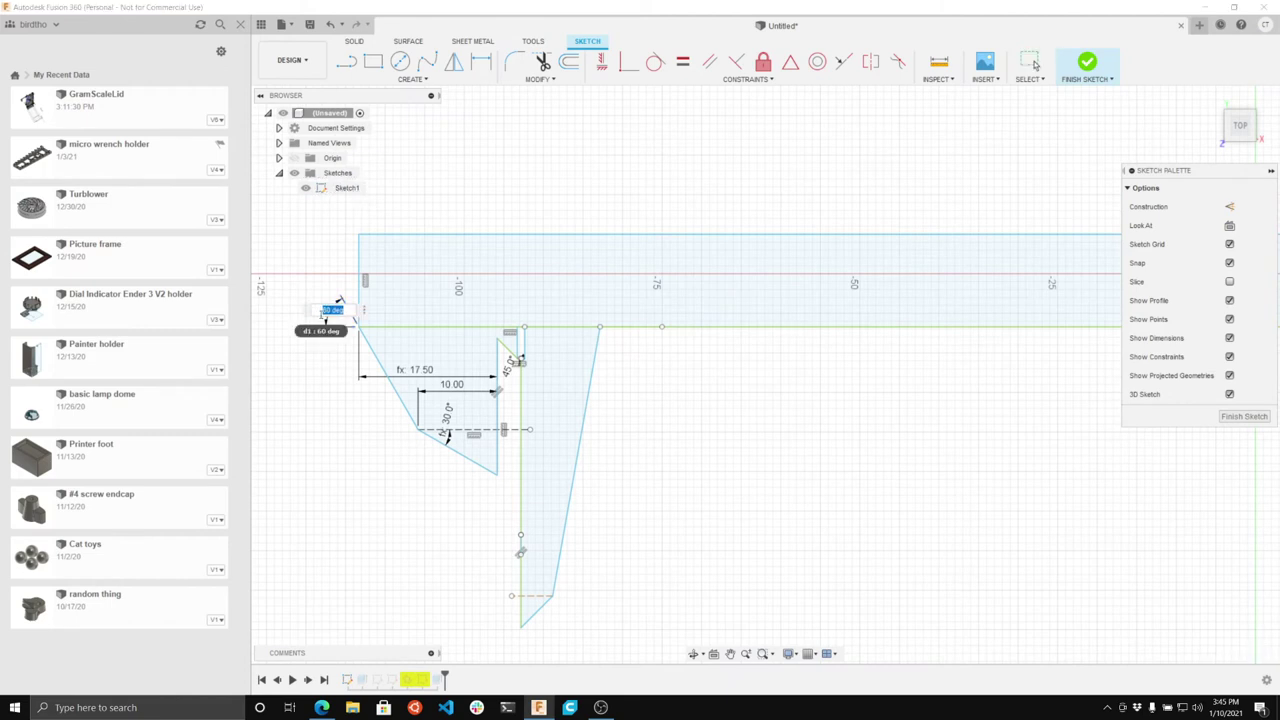
{"action": "type", "text": "100"}
{"action": "key", "text": "Return"}
{"action": "scroll", "coordinate": [429, 438], "scroll_direction": "down", "scroll_amount": 3}
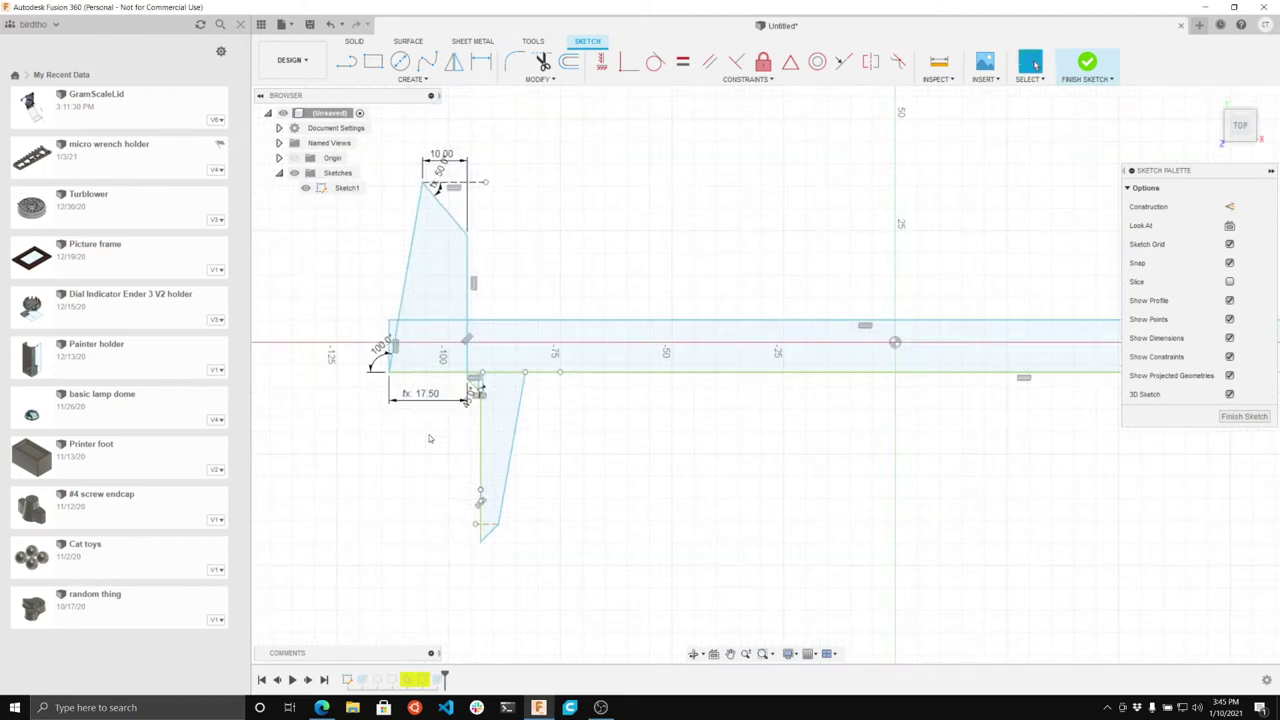
{"action": "scroll", "coordinate": [429, 438], "scroll_direction": "down", "scroll_amount": 1}
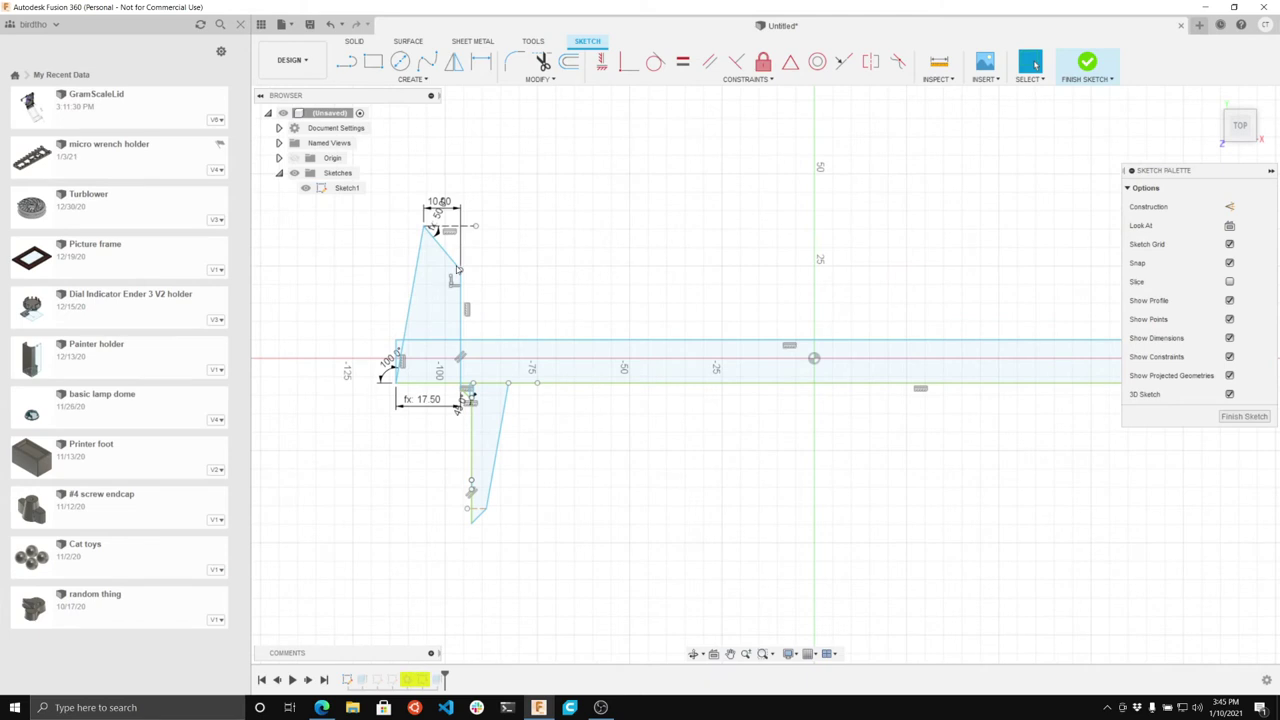
{"action": "left_click", "coordinate": [457, 269]}
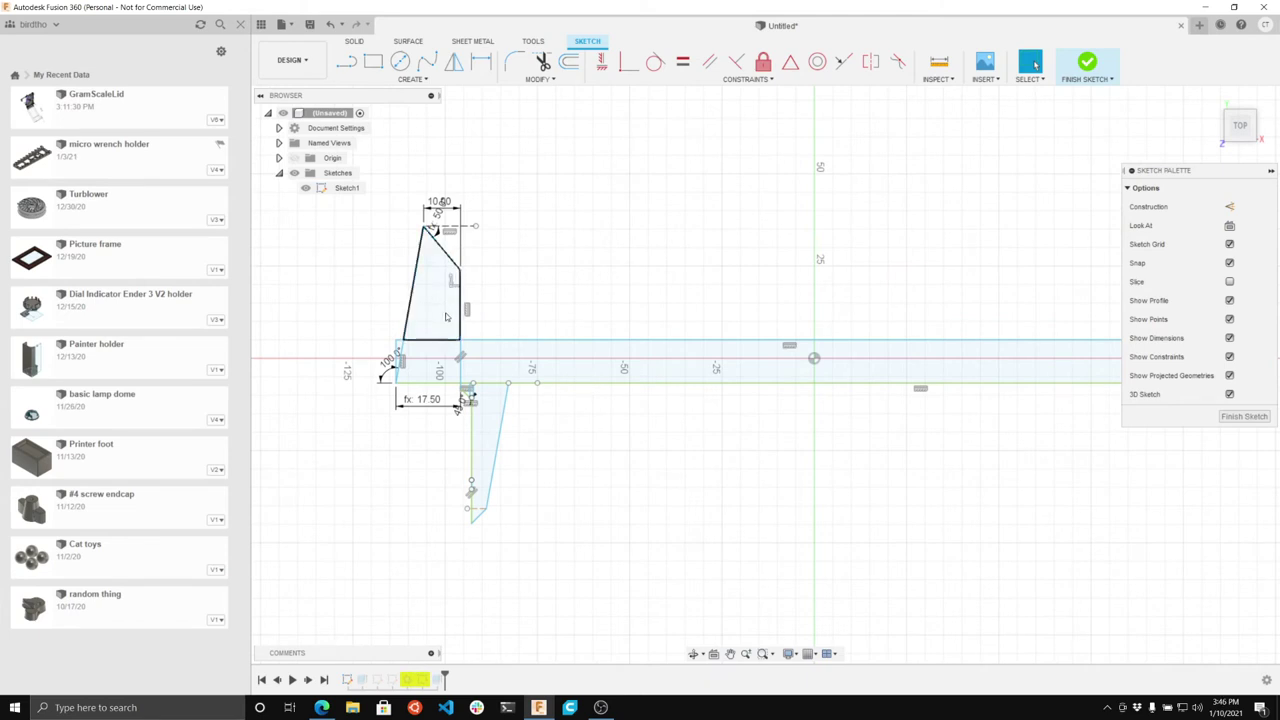
Step: Revolve the tapered leg profile above the bar 360 degrees around the bar's lower long edge as a new body
{"action": "scroll", "coordinate": [428, 358], "scroll_direction": "down", "scroll_amount": 3}
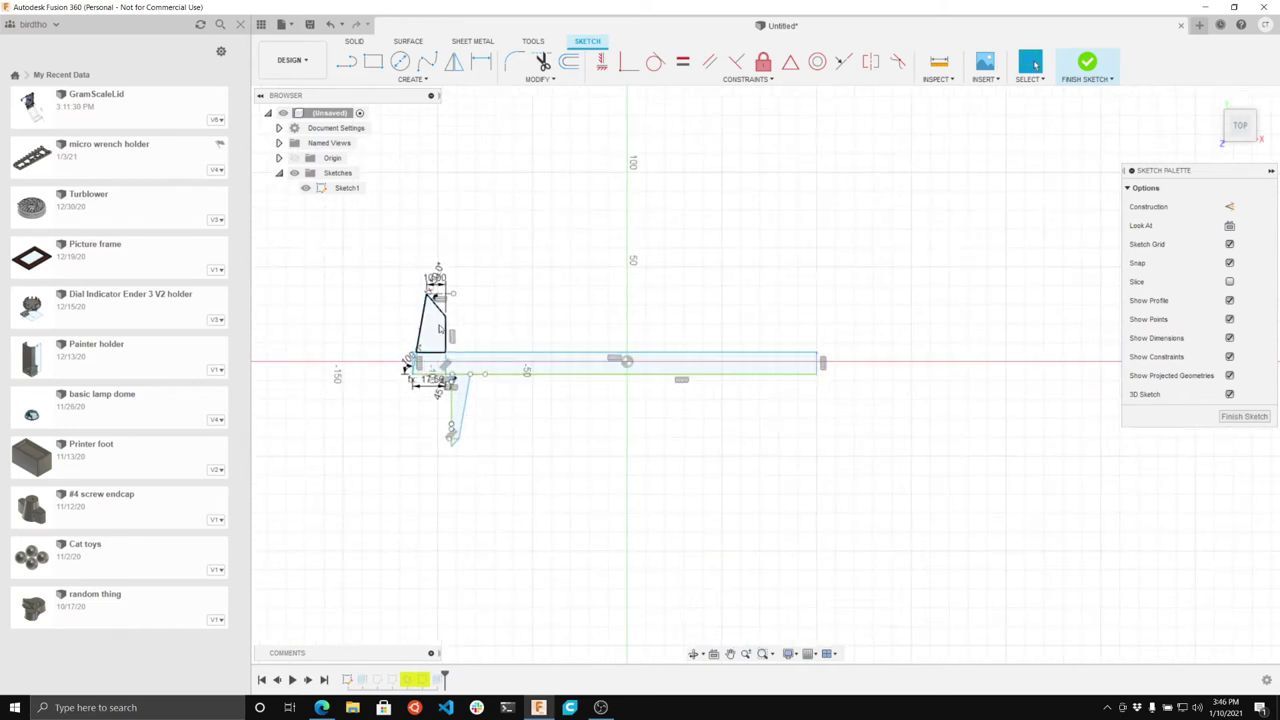
{"action": "left_click", "coordinate": [440, 328]}
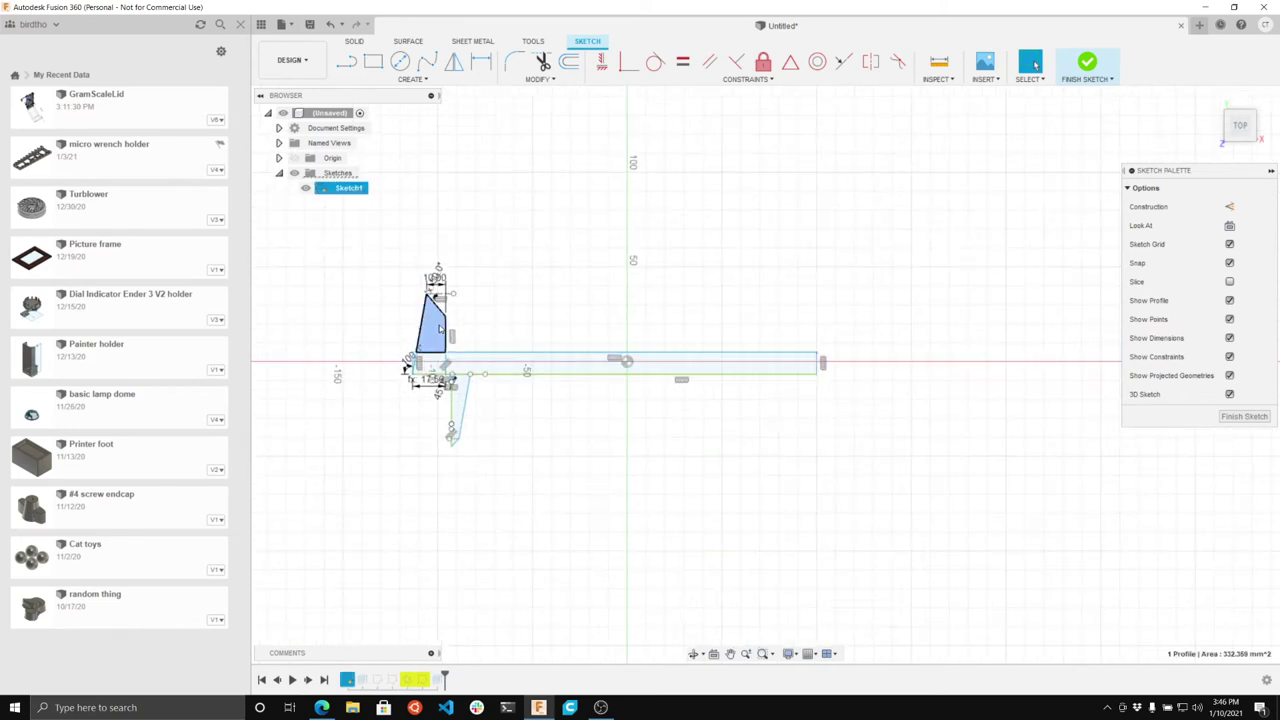
{"action": "left_click", "coordinate": [355, 41]}
{"action": "left_click", "coordinate": [399, 61]}
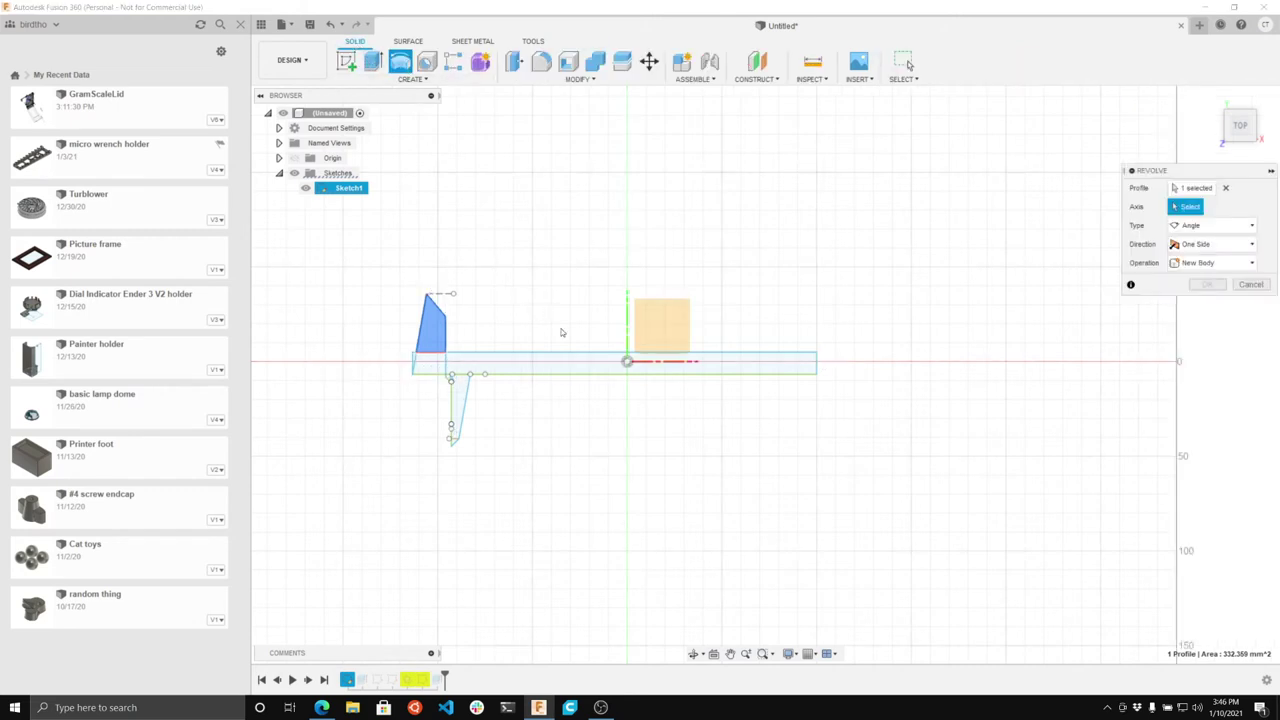
{"action": "left_click", "coordinate": [786, 374]}
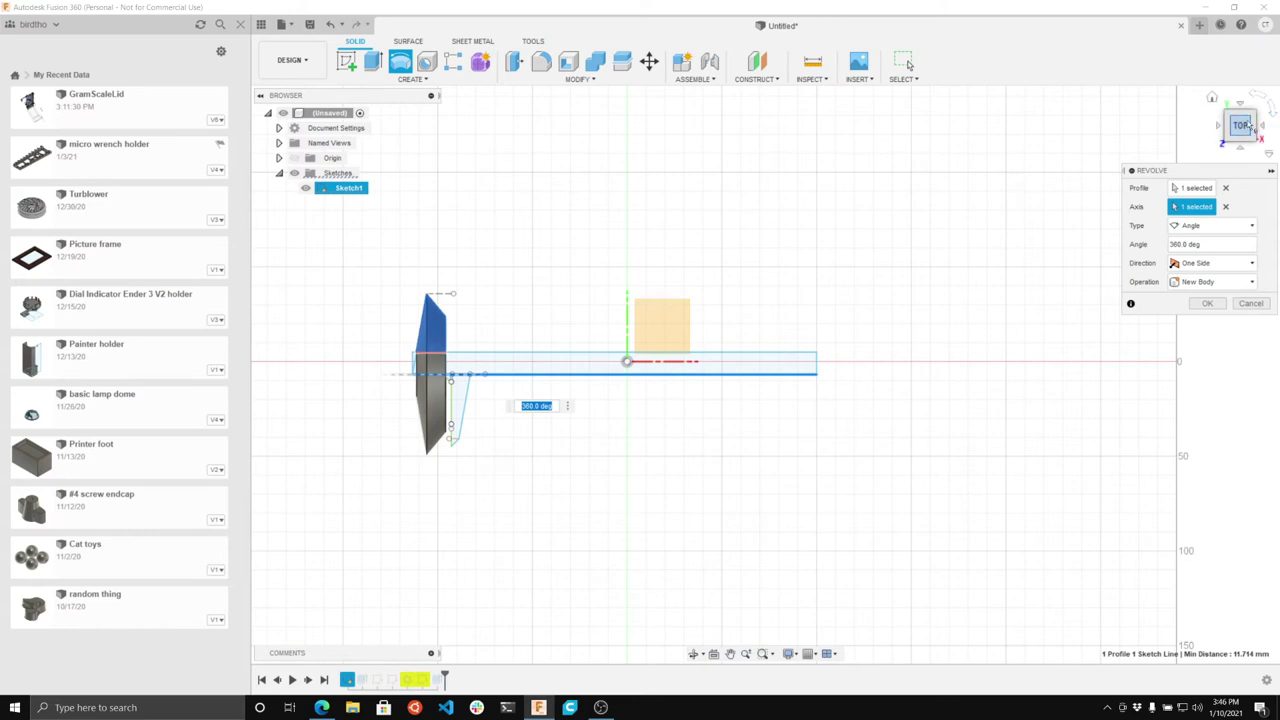
{"action": "mouse_move", "coordinate": [1247, 128]}
{"action": "left_mouse_down"}
{"action": "mouse_move", "coordinate": [1275, 92]}
{"action": "mouse_move", "coordinate": [1253, 96]}
{"action": "left_mouse_up"}
{"action": "scroll", "coordinate": [430, 495], "scroll_direction": "up", "scroll_amount": 5}
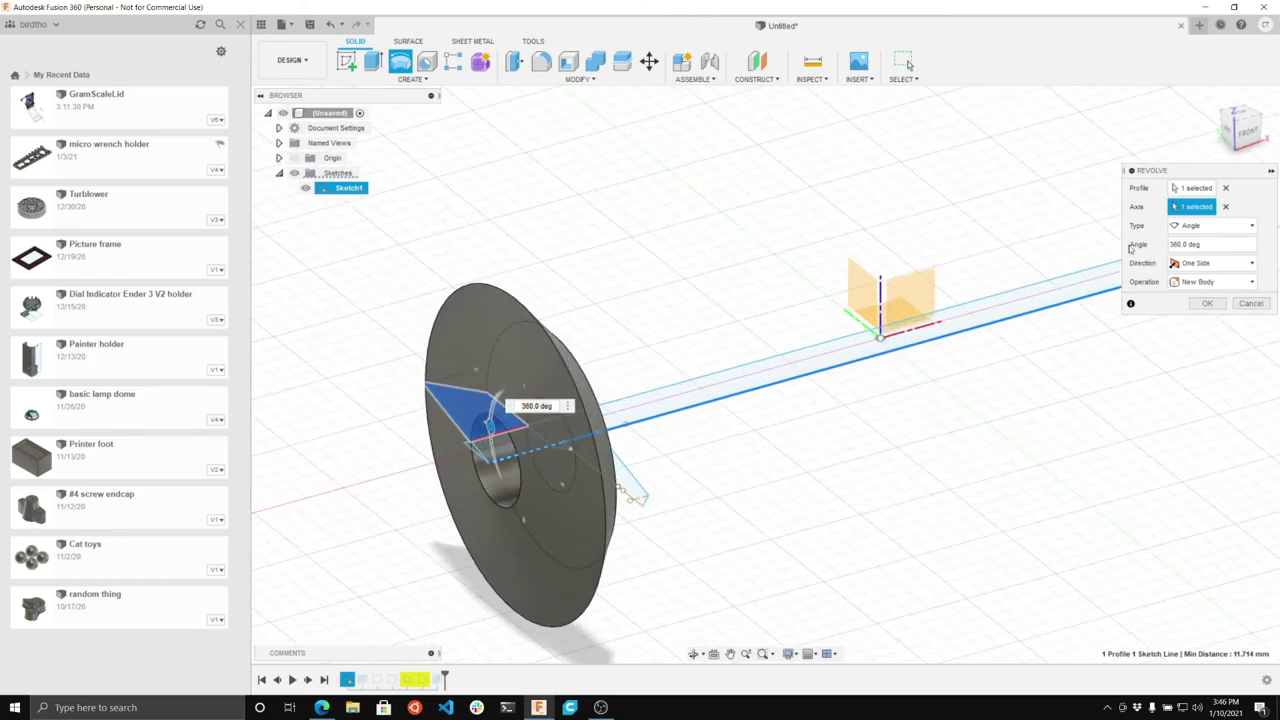
{"action": "left_click", "coordinate": [1207, 304]}
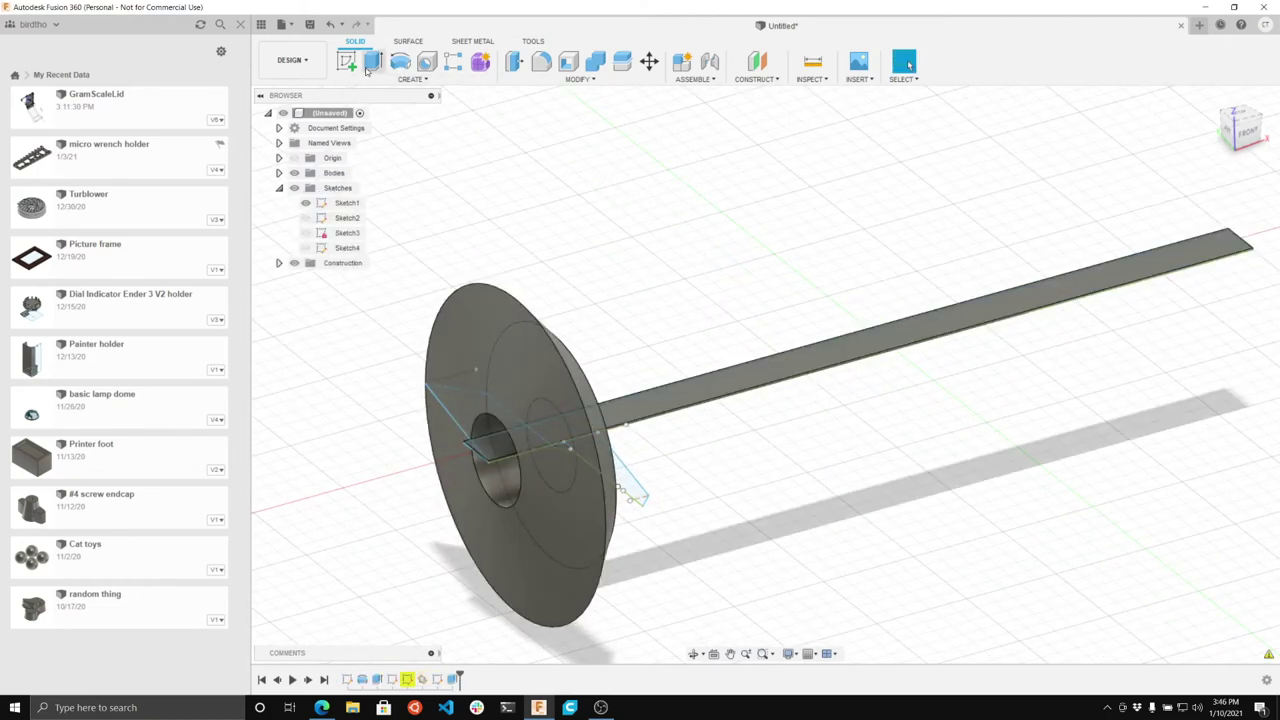
Step: Place a counterbore hole on the disc's large outer face with a 10 mm hole diameter and a 20 mm by 5 mm counterbore
{"action": "left_click", "coordinate": [426, 62]}
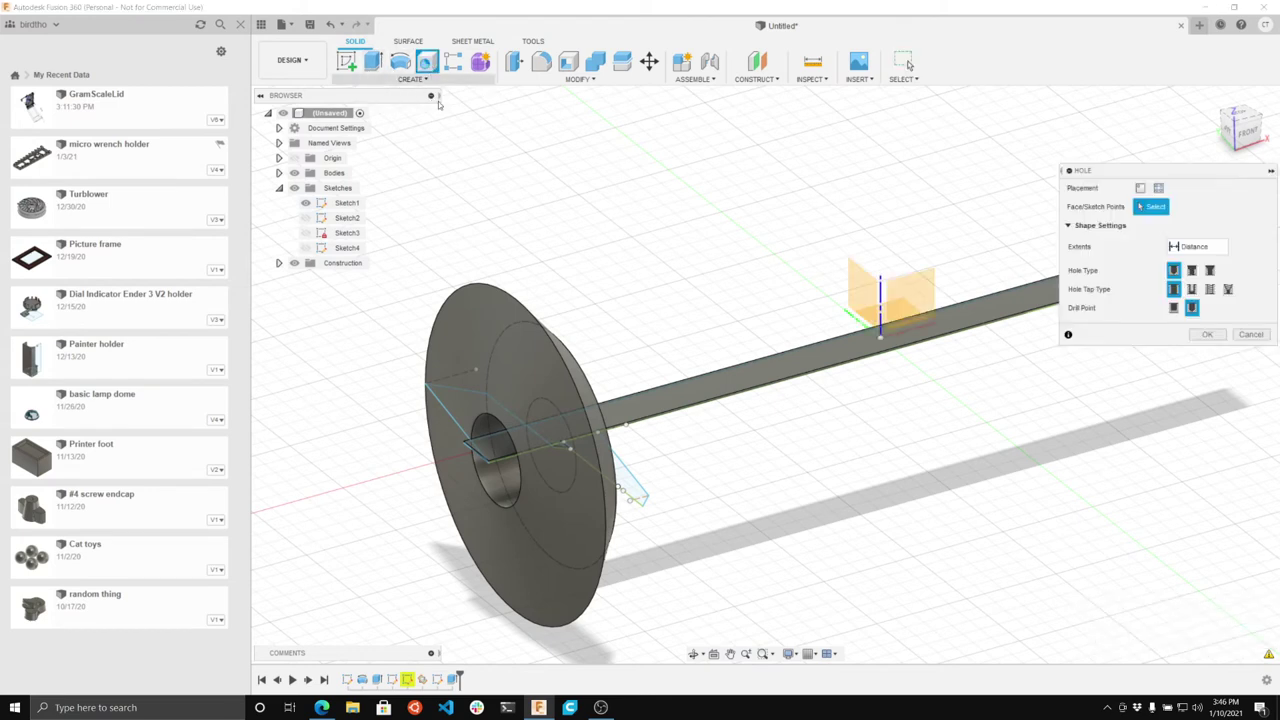
{"action": "left_click", "coordinate": [539, 371]}
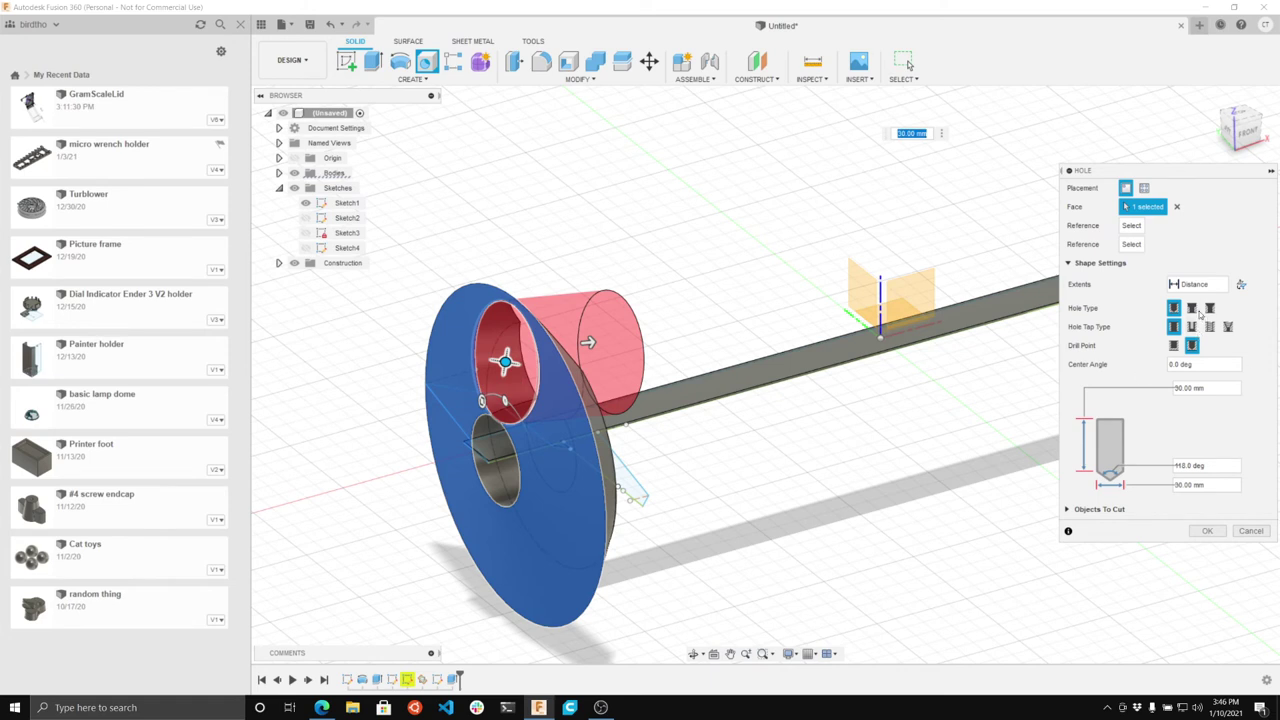
{"action": "left_click", "coordinate": [1192, 308]}
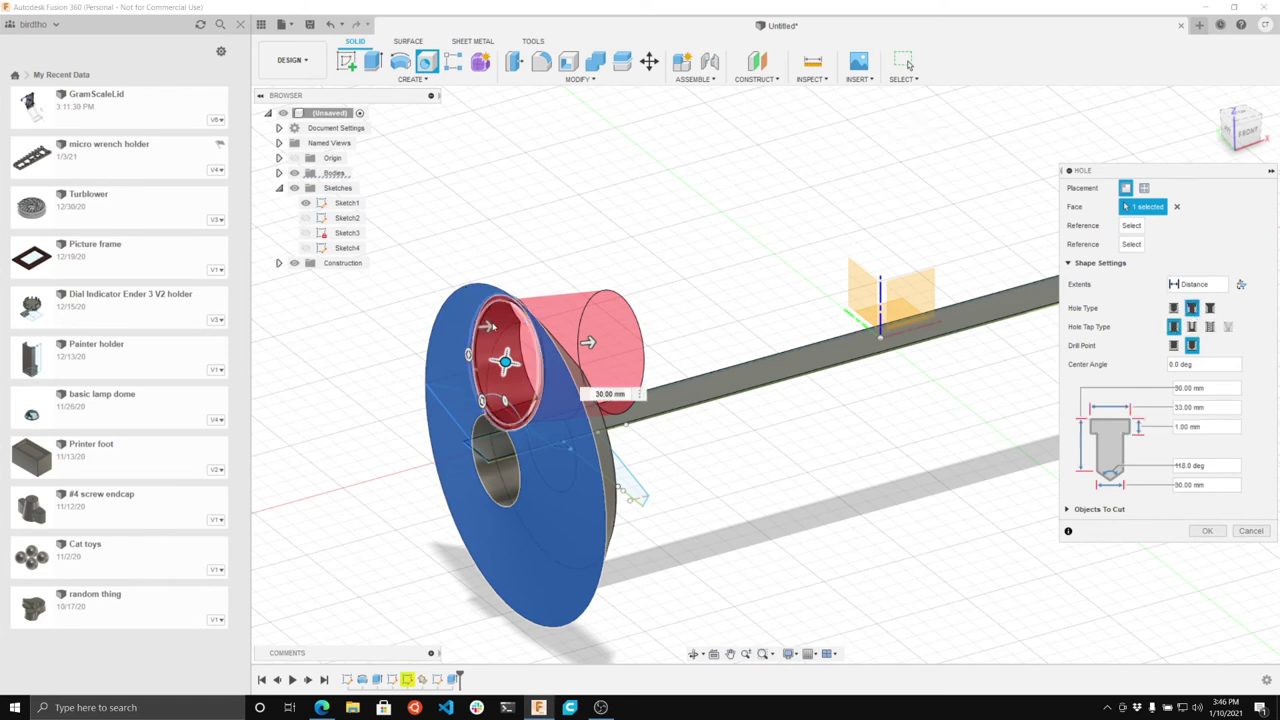
{"action": "left_click_drag", "start_coordinate": [490, 325], "coordinate": [503, 327]}
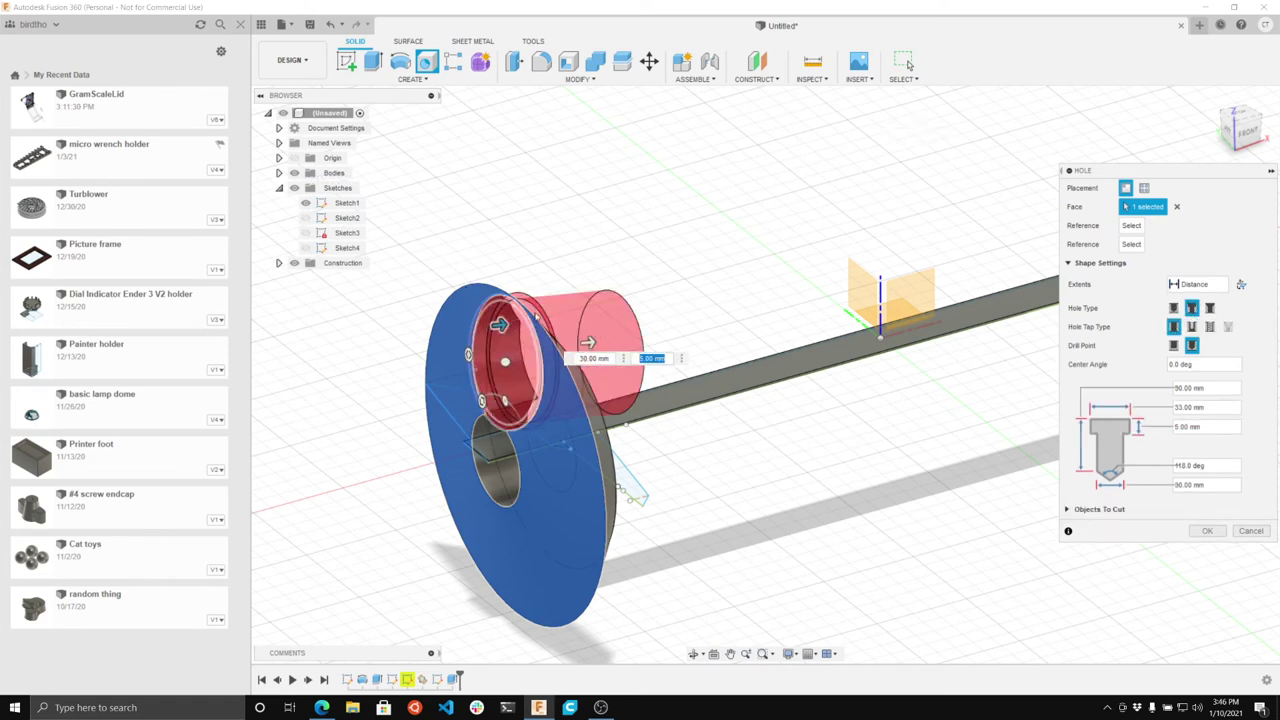
{"action": "left_click_drag", "start_coordinate": [482, 401], "coordinate": [481, 357]}
{"action": "scroll", "coordinate": [481, 357], "scroll_direction": "up", "scroll_amount": 5}
{"action": "left_click_drag", "start_coordinate": [772, 340], "coordinate": [675, 349]}
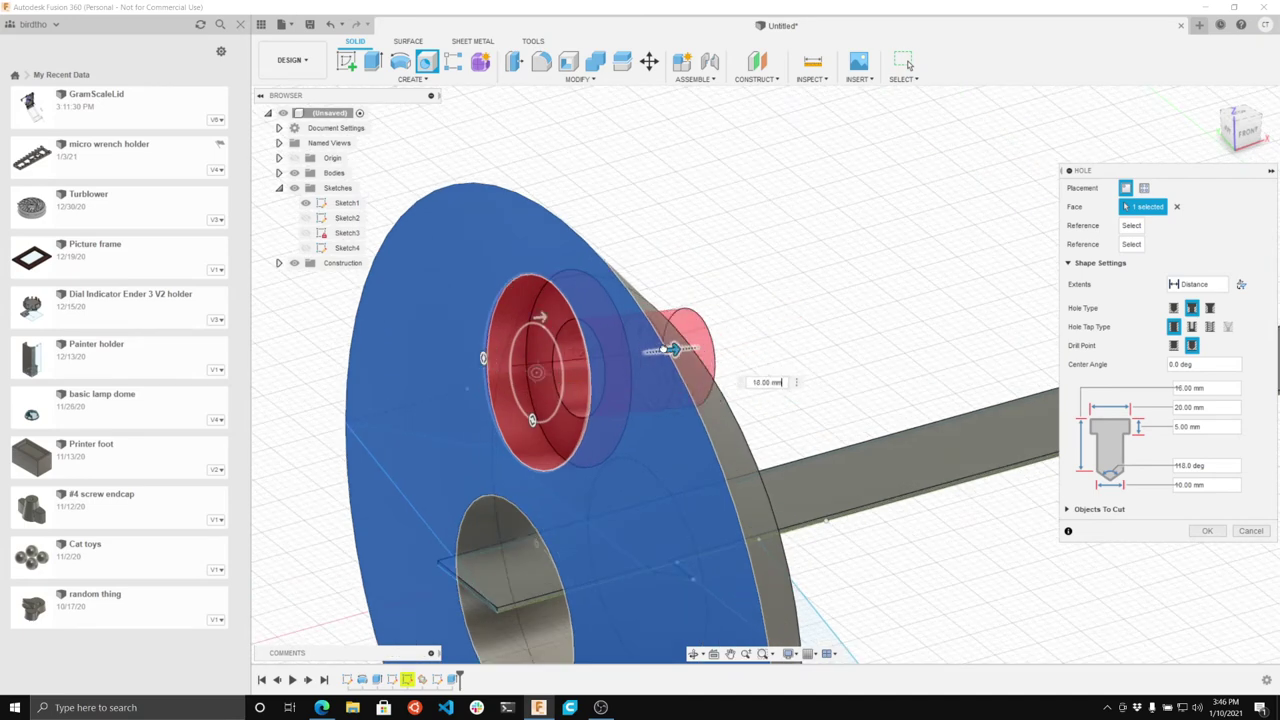
Step: Make the hole tapped with an M10x1.5 thread, change it to a 12 mm countersink at 90 degrees, and create it
{"action": "left_click", "coordinate": [1210, 327]}
{"action": "scroll", "coordinate": [553, 407], "scroll_direction": "up", "scroll_amount": 5}
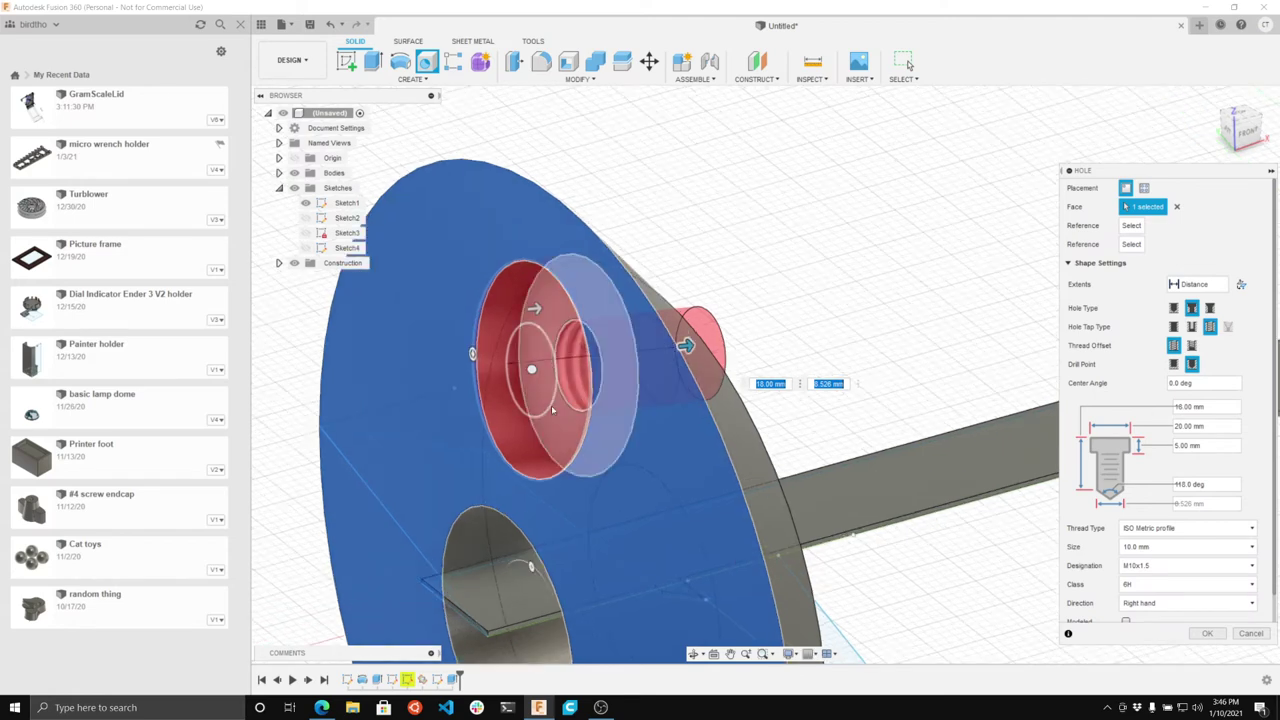
{"action": "left_click", "coordinate": [1210, 309]}
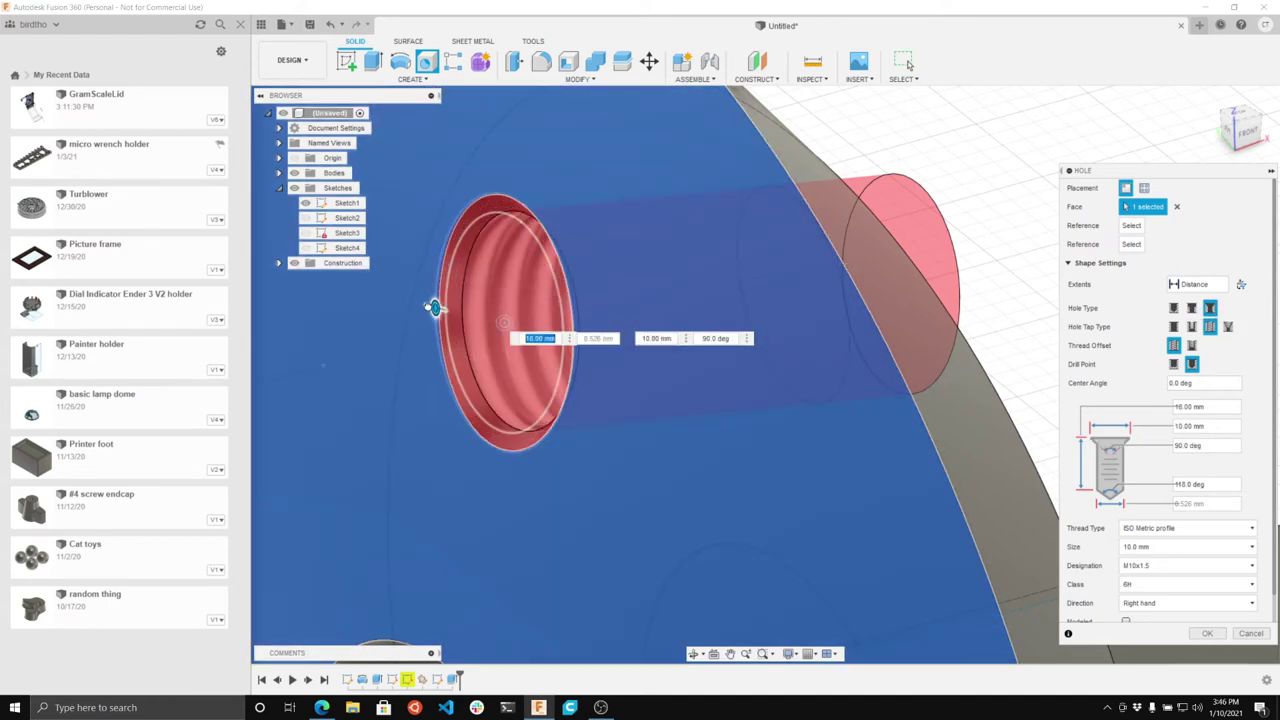
{"action": "left_click_drag", "start_coordinate": [407, 303], "coordinate": [421, 306]}
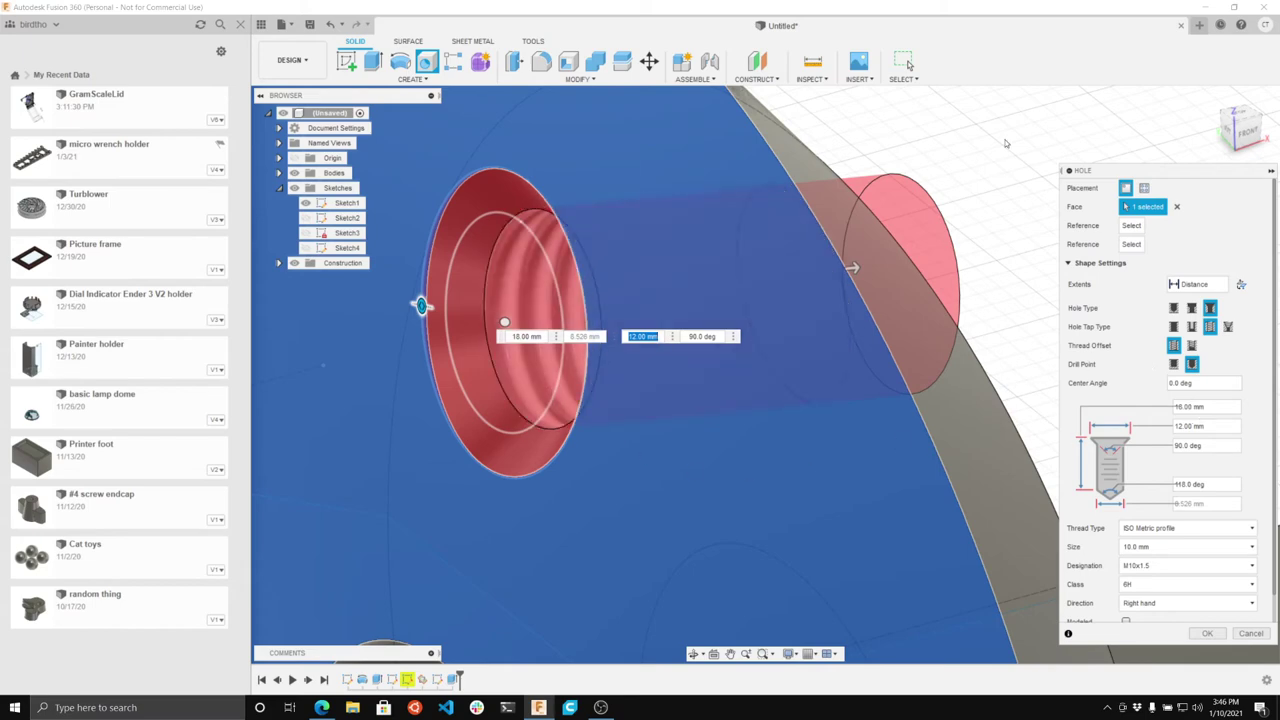
{"action": "left_click_drag", "start_coordinate": [1228, 129], "coordinate": [1232, 124]}
{"action": "scroll", "coordinate": [508, 451], "scroll_direction": "down", "scroll_amount": 4}
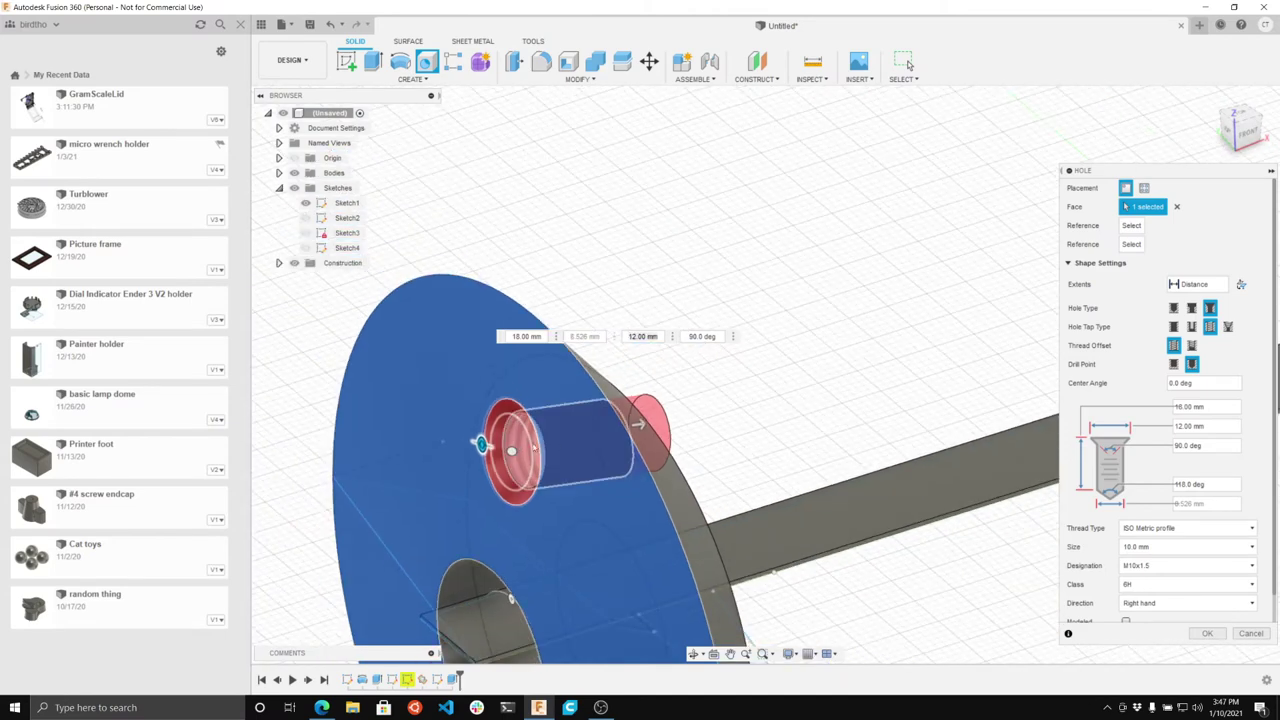
{"action": "left_click", "coordinate": [1267, 153]}
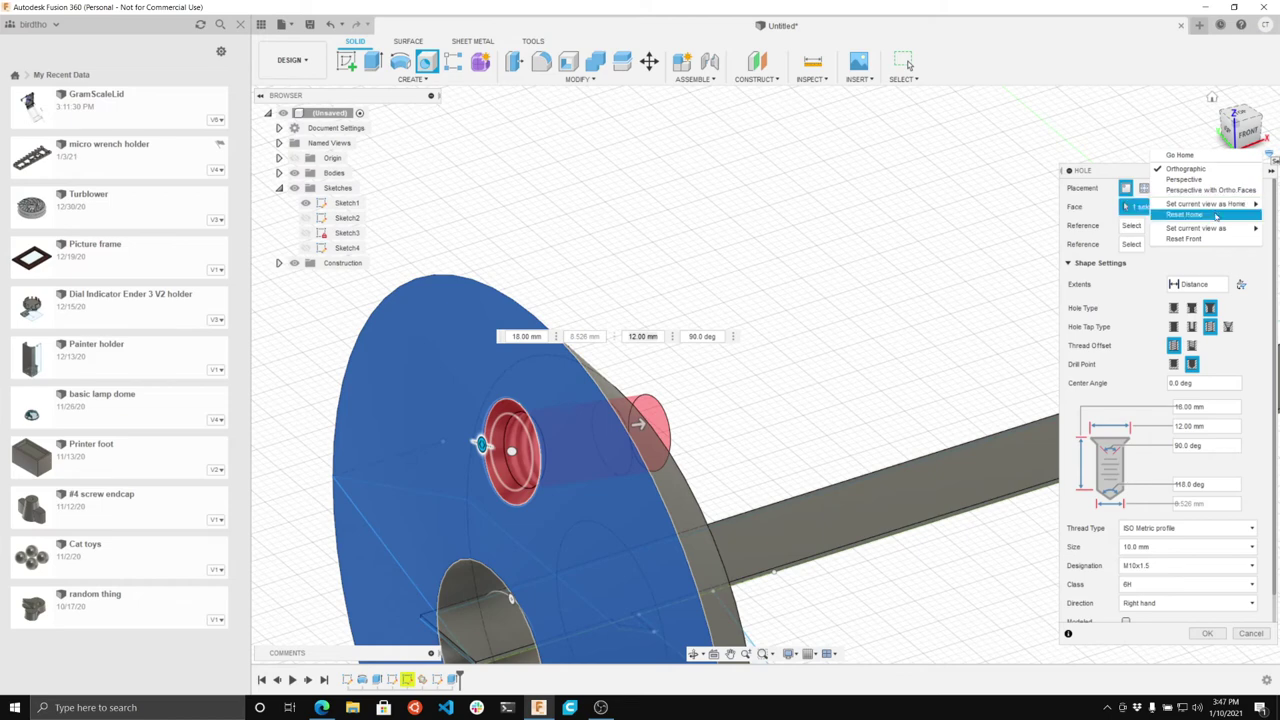
{"action": "left_click", "coordinate": [1216, 216]}
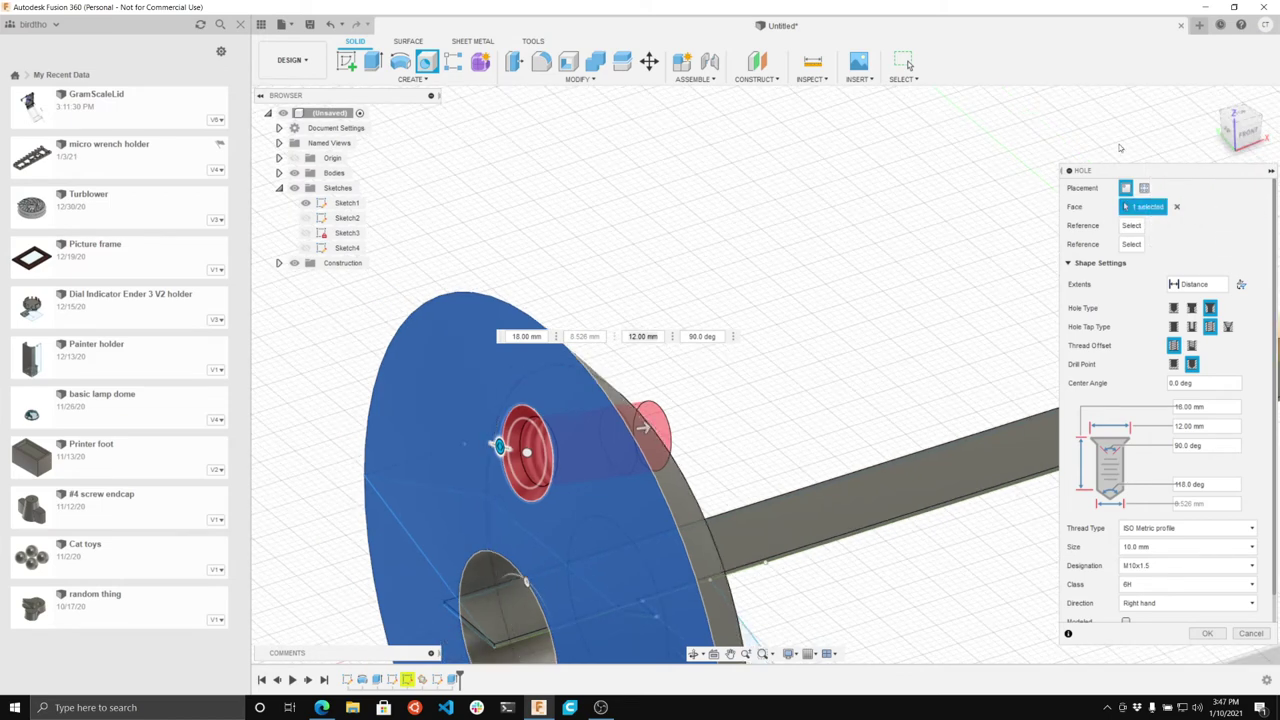
{"action": "left_click", "coordinate": [1237, 120]}
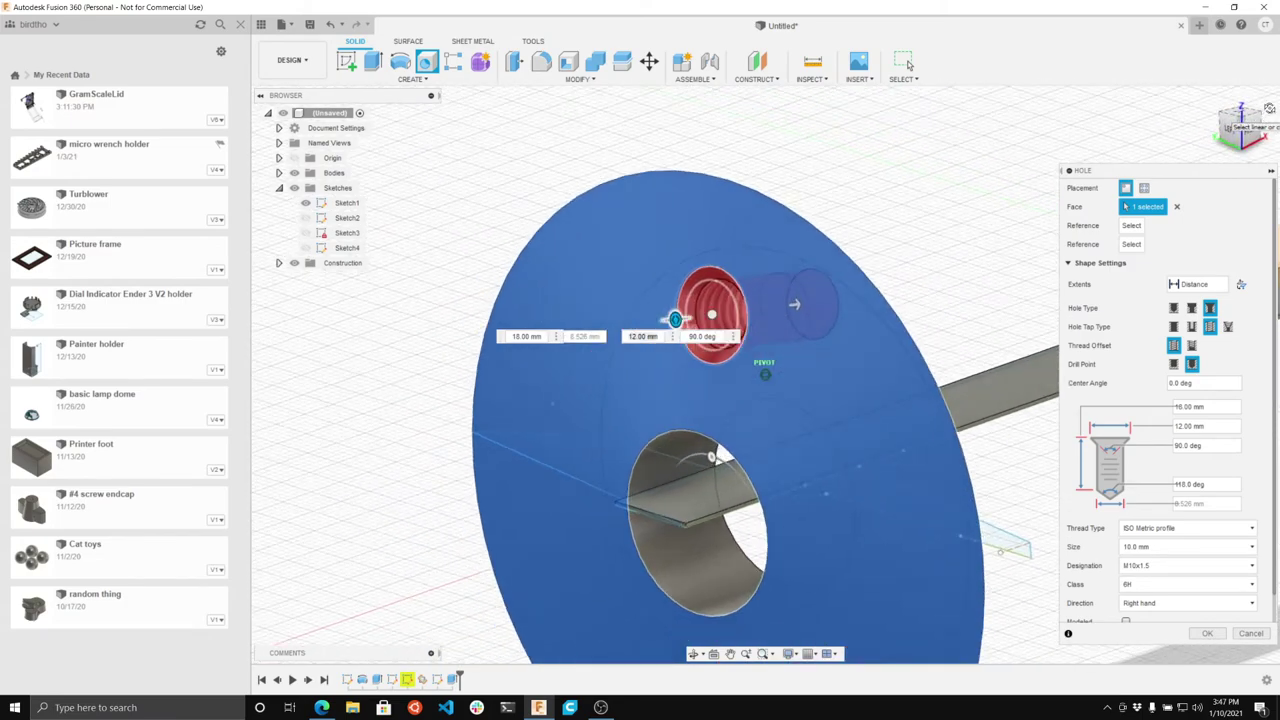
{"action": "left_click_drag", "start_coordinate": [1272, 98], "coordinate": [1236, 124]}
{"action": "left_click", "coordinate": [1207, 633]}
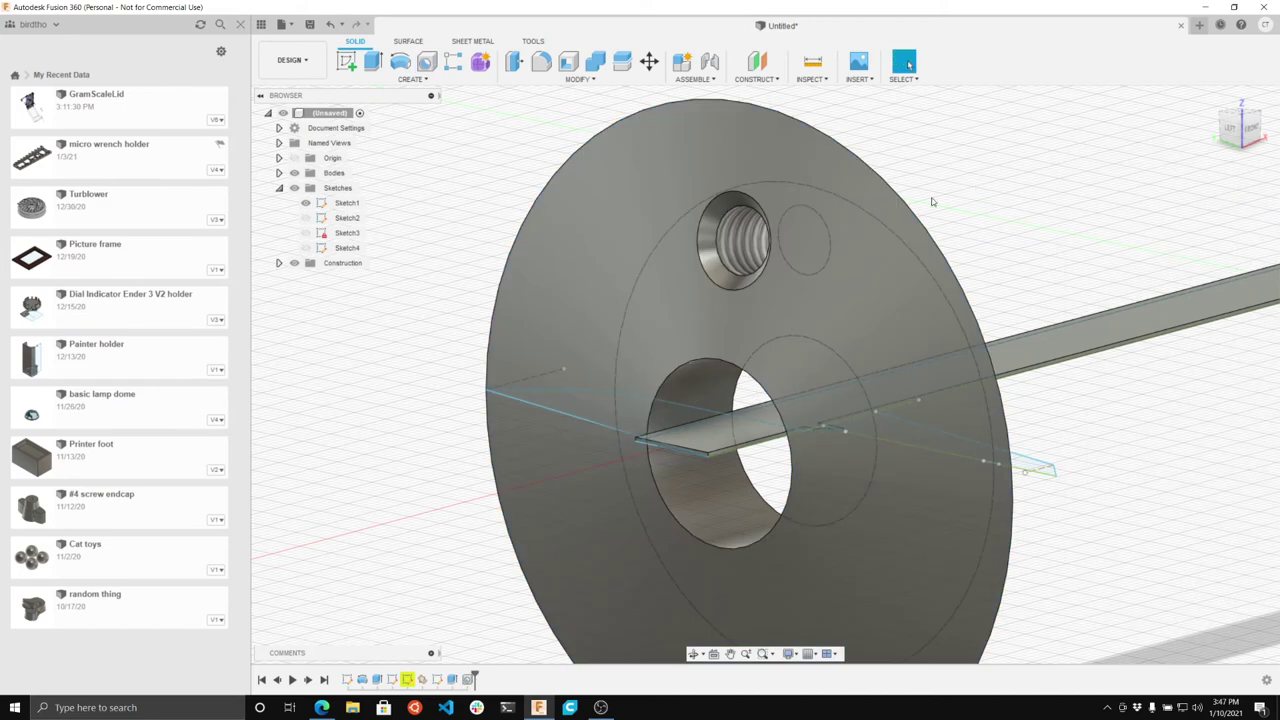
Step: Fillet the disc's outer rim edge with a 5 mm radius
{"action": "scroll", "coordinate": [734, 348], "scroll_direction": "down", "scroll_amount": 6}
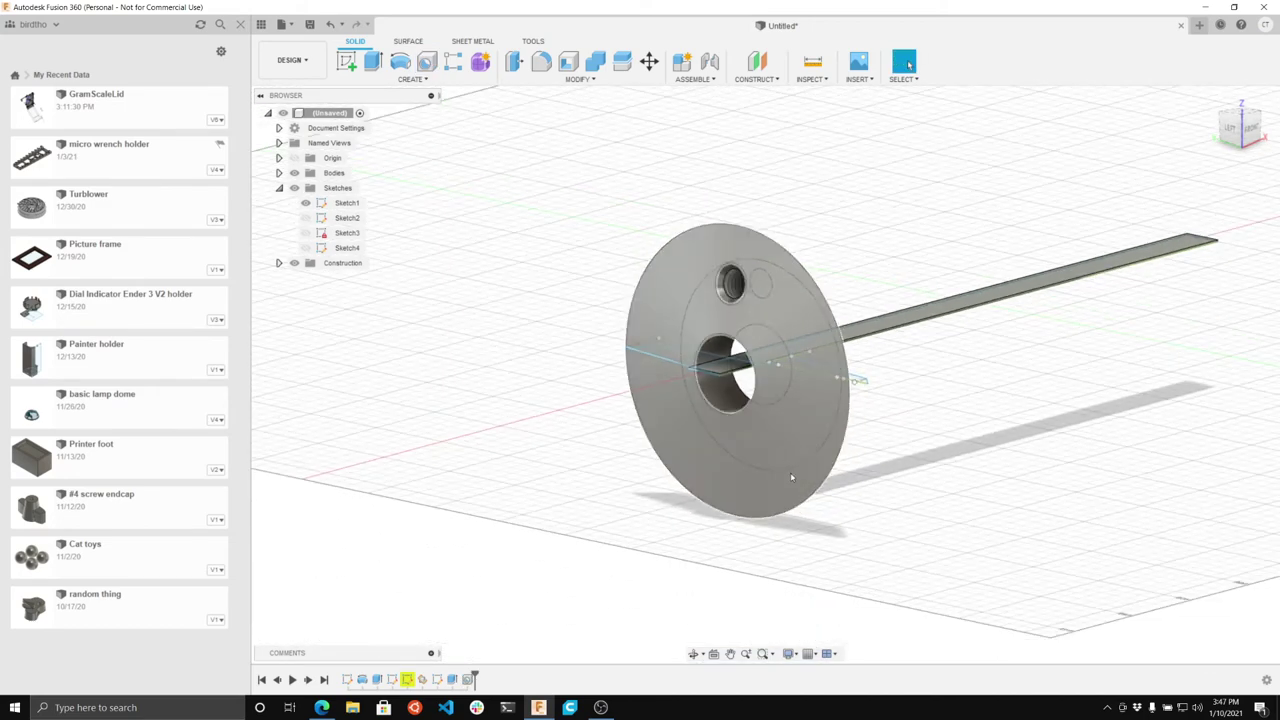
{"action": "scroll", "coordinate": [791, 477], "scroll_direction": "up", "scroll_amount": 5}
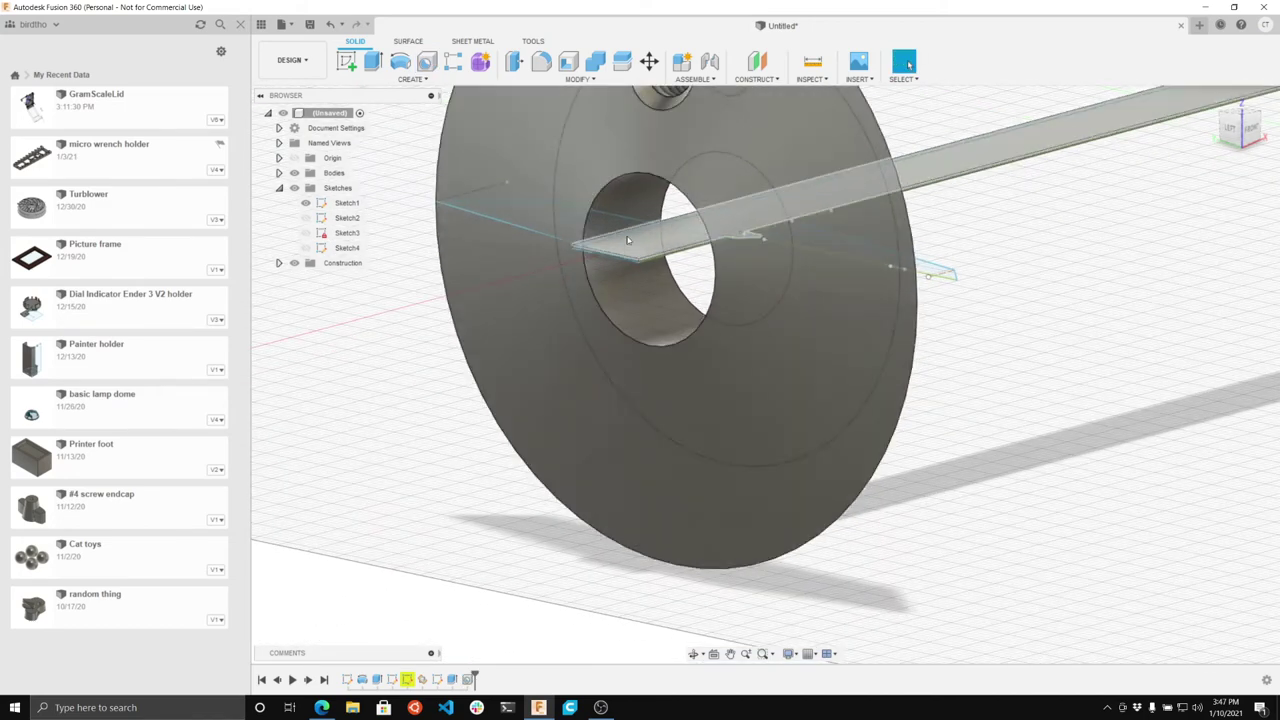
{"action": "left_click", "coordinate": [541, 62]}
{"action": "left_click", "coordinate": [912, 229]}
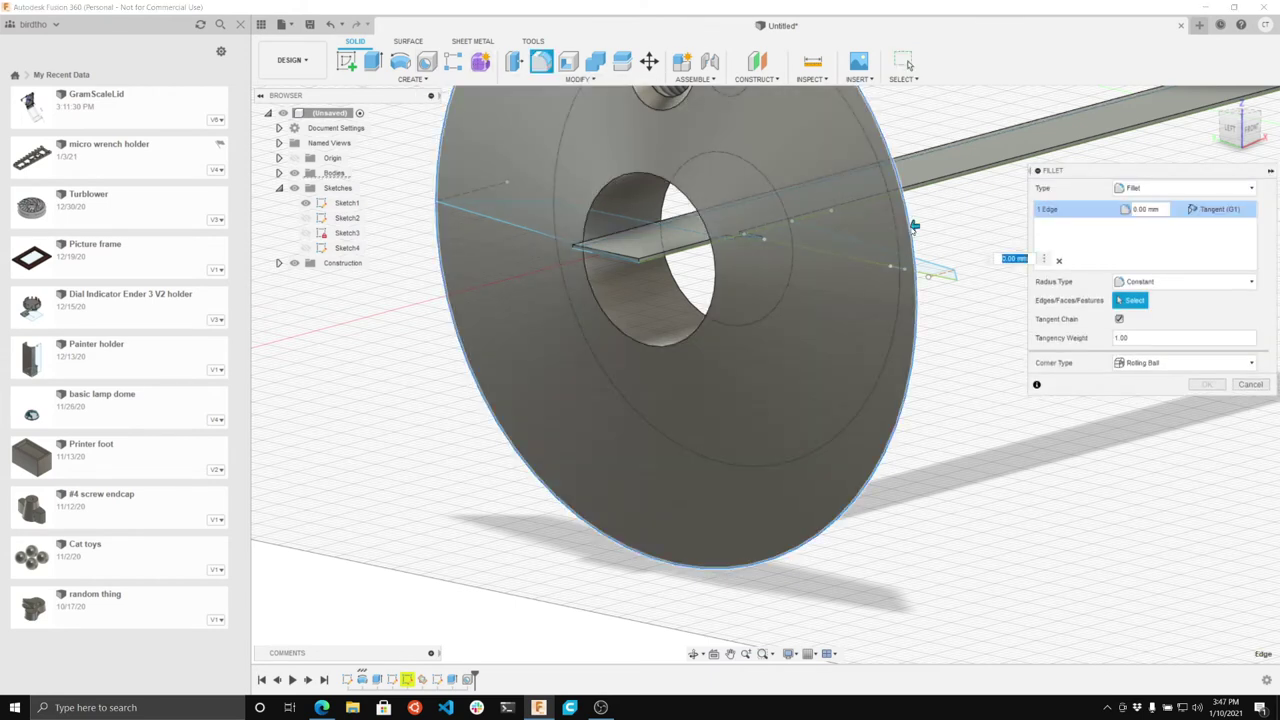
{"action": "mouse_move", "coordinate": [916, 228]}
{"action": "left_mouse_down"}
{"action": "mouse_move", "coordinate": [862, 230]}
{"action": "mouse_move", "coordinate": [888, 229]}
{"action": "left_mouse_up"}
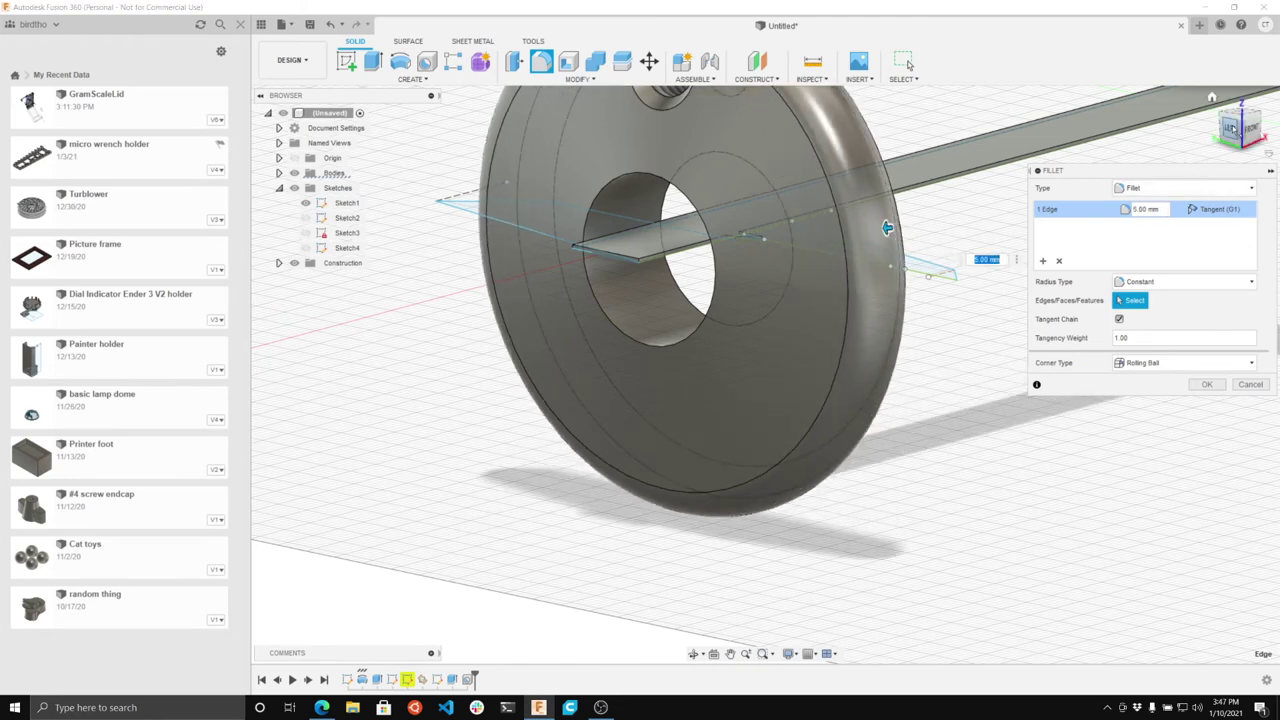
{"action": "mouse_move", "coordinate": [888, 229]}
{"action": "middle_mouse_down", "text": "shift"}
{"action": "mouse_move", "coordinate": [864, 390]}
{"action": "mouse_move", "coordinate": [670, 307]}
{"action": "mouse_move", "coordinate": [1073, 254]}
{"action": "middle_mouse_up", "text": "shift"}
{"action": "mouse_move", "coordinate": [760, 560]}
{"action": "middle_mouse_down", "text": "shift"}
{"action": "mouse_move", "coordinate": [623, 617]}
{"action": "mouse_move", "coordinate": [449, 409]}
{"action": "mouse_move", "coordinate": [472, 460]}
{"action": "middle_mouse_up", "text": "shift"}
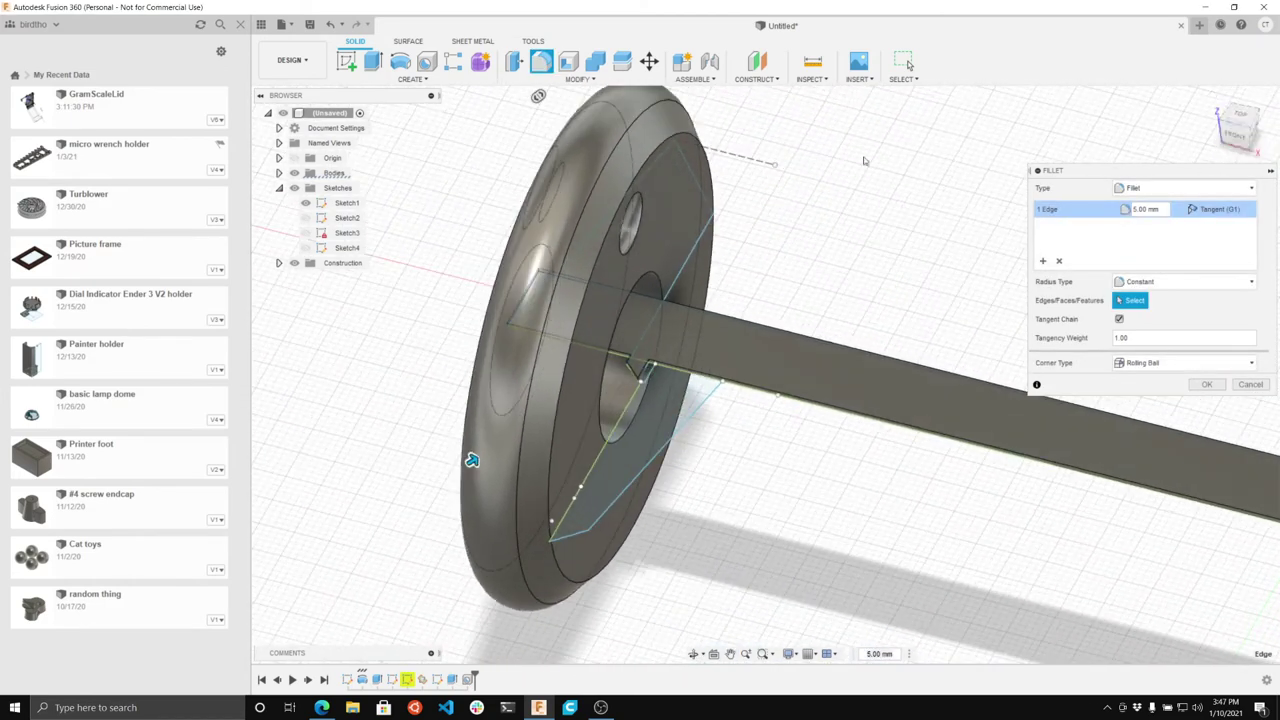
{"action": "left_click", "coordinate": [1212, 386]}
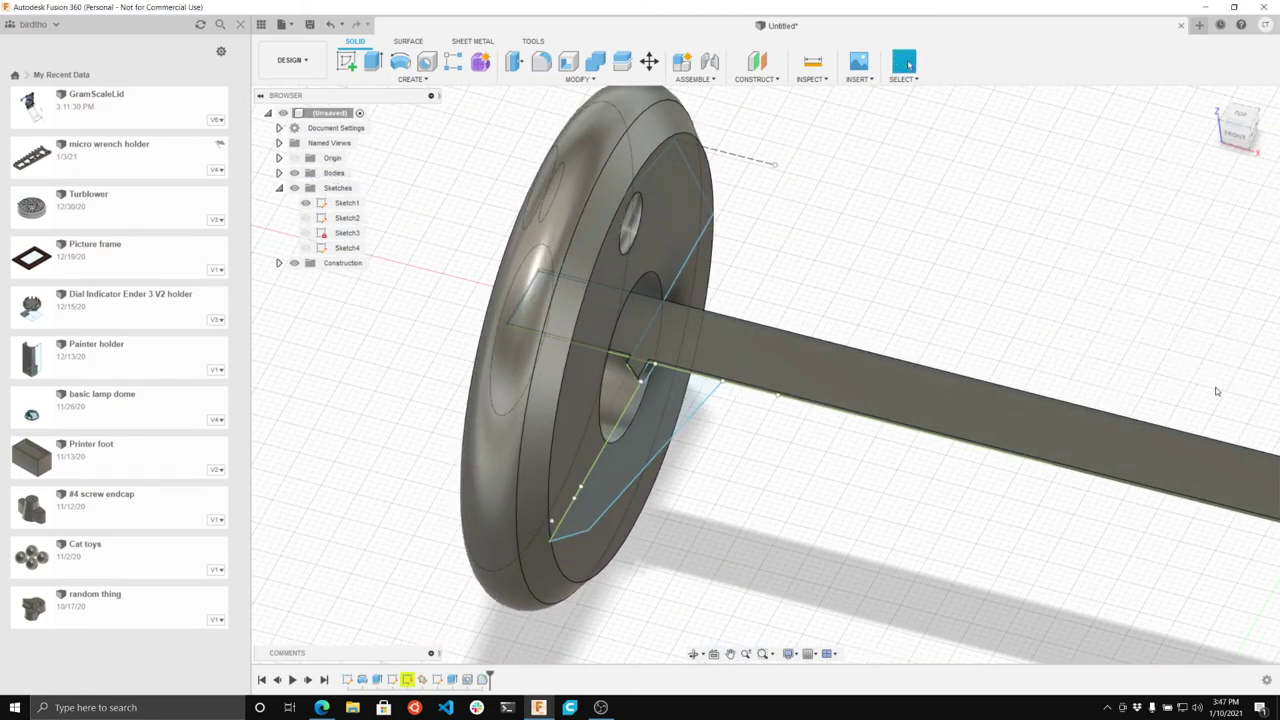
Step: Try to offset the beveled ring face beside the disc's rounded rim by -9 mm
{"action": "left_click", "coordinate": [576, 80]}
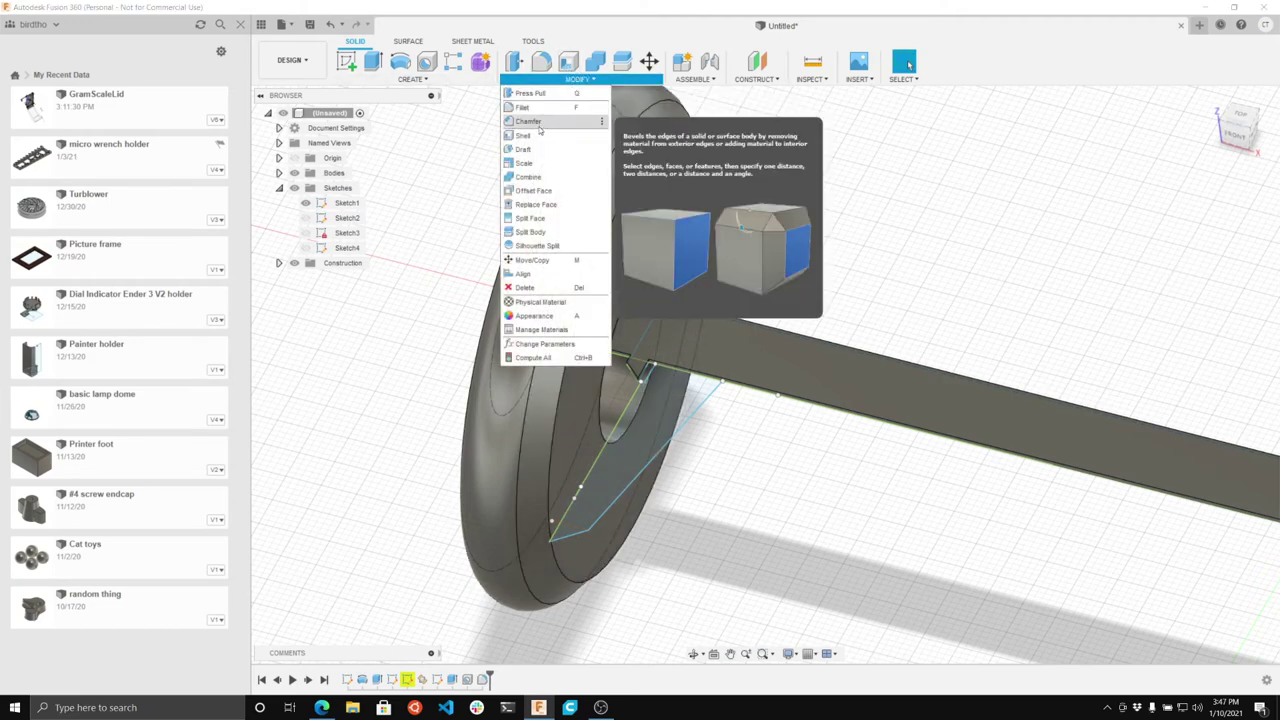
{"action": "left_click", "coordinate": [533, 190]}
{"action": "left_click", "coordinate": [669, 174]}
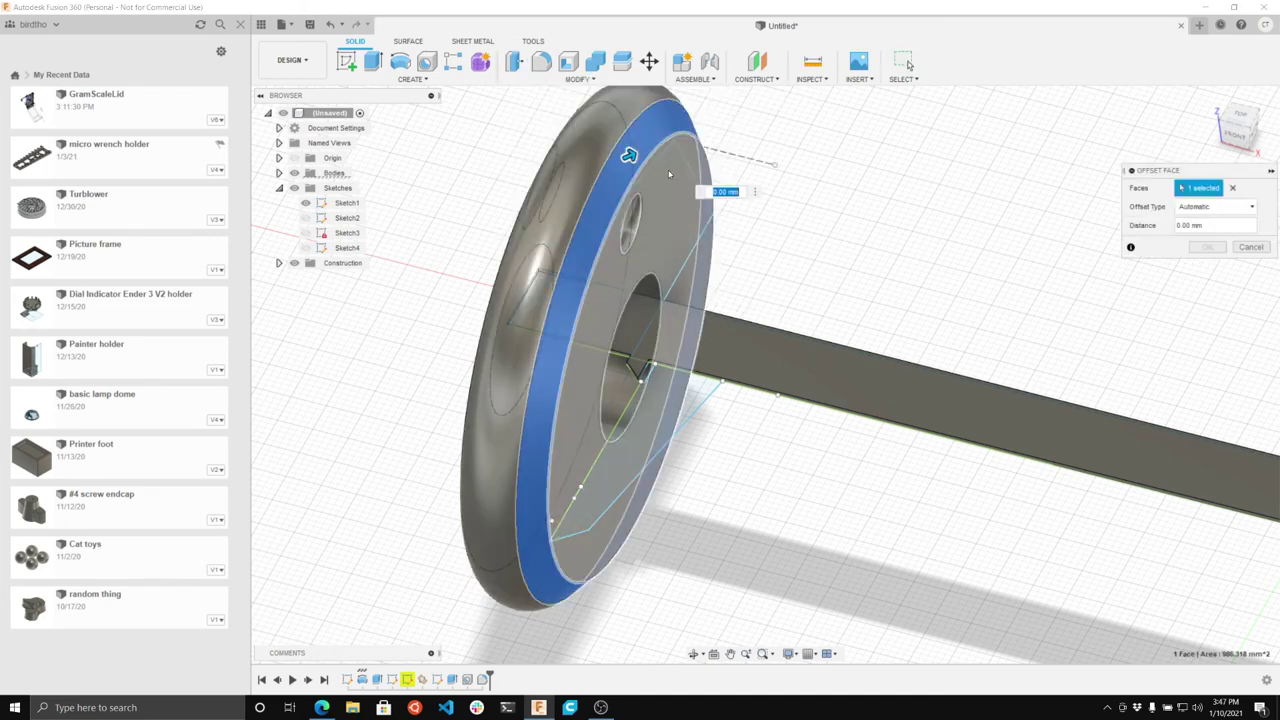
{"action": "left_click_drag", "start_coordinate": [630, 157], "coordinate": [562, 187]}
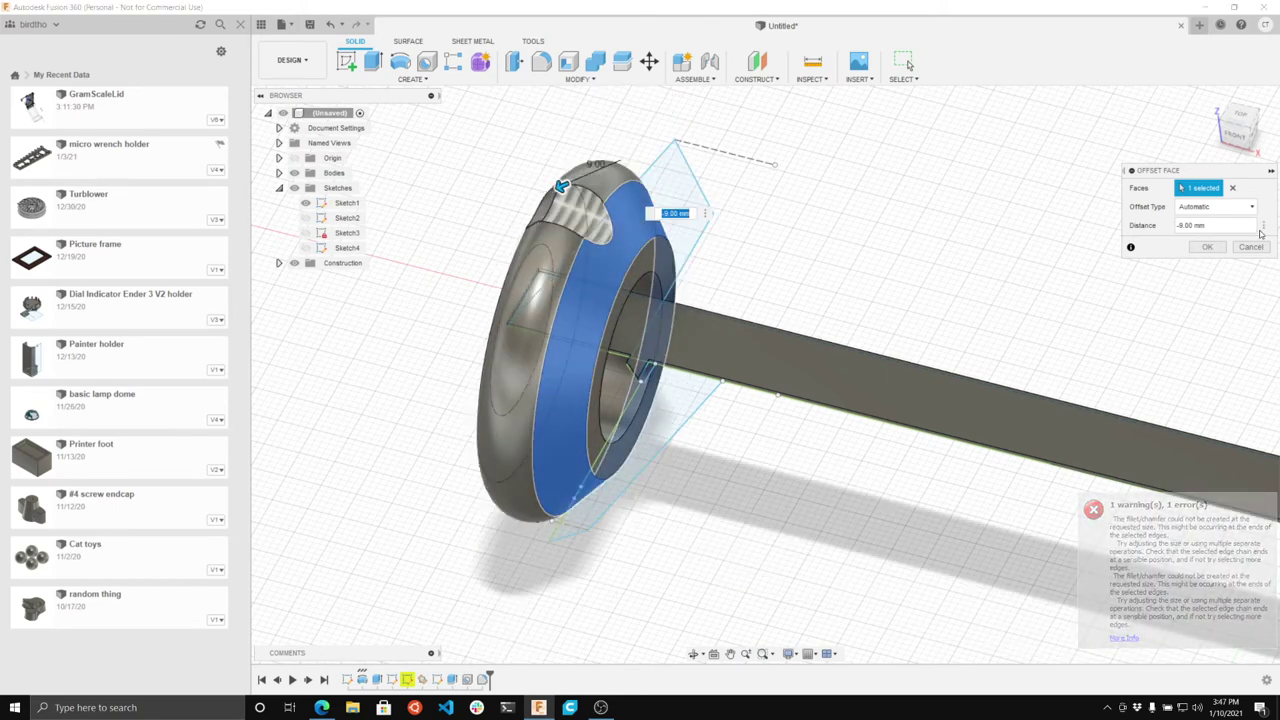
{"action": "left_click", "coordinate": [1208, 247]}
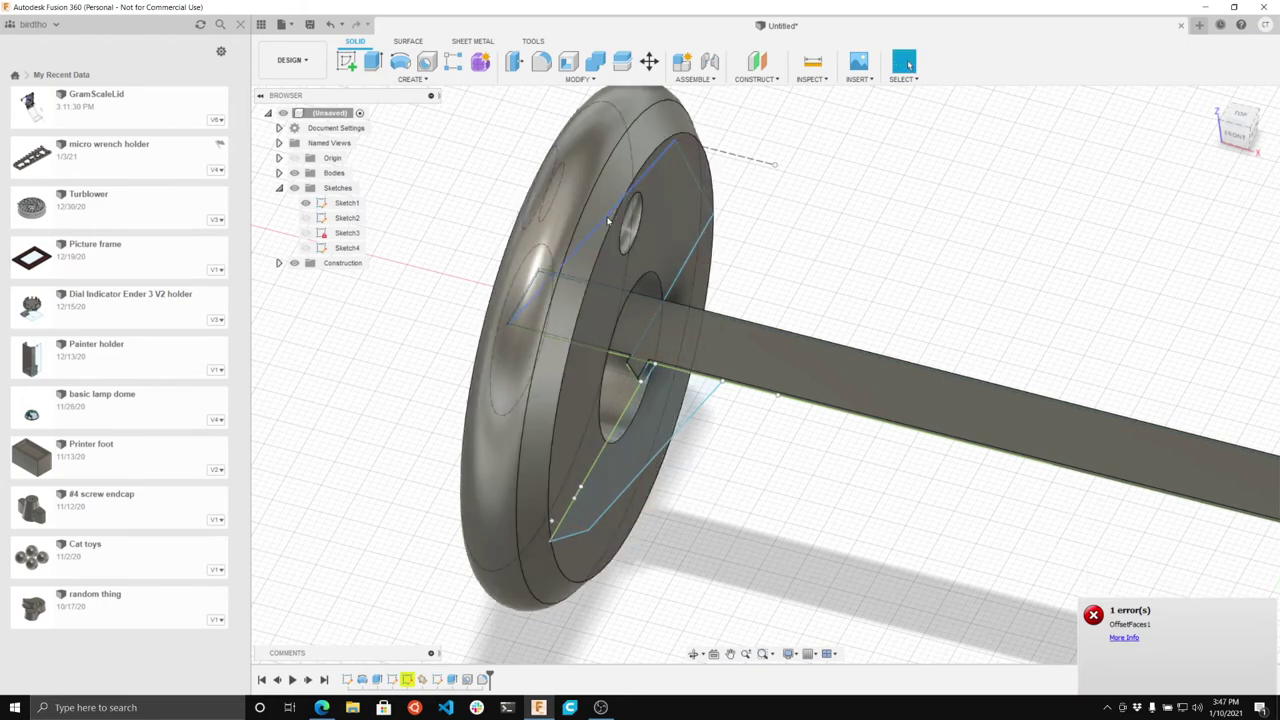
Step: Chamfer the disc's center bore edge on the side facing the long bar with an equal distance of 2.5 mm
{"action": "scroll", "coordinate": [617, 266], "scroll_direction": "up", "scroll_amount": 10}
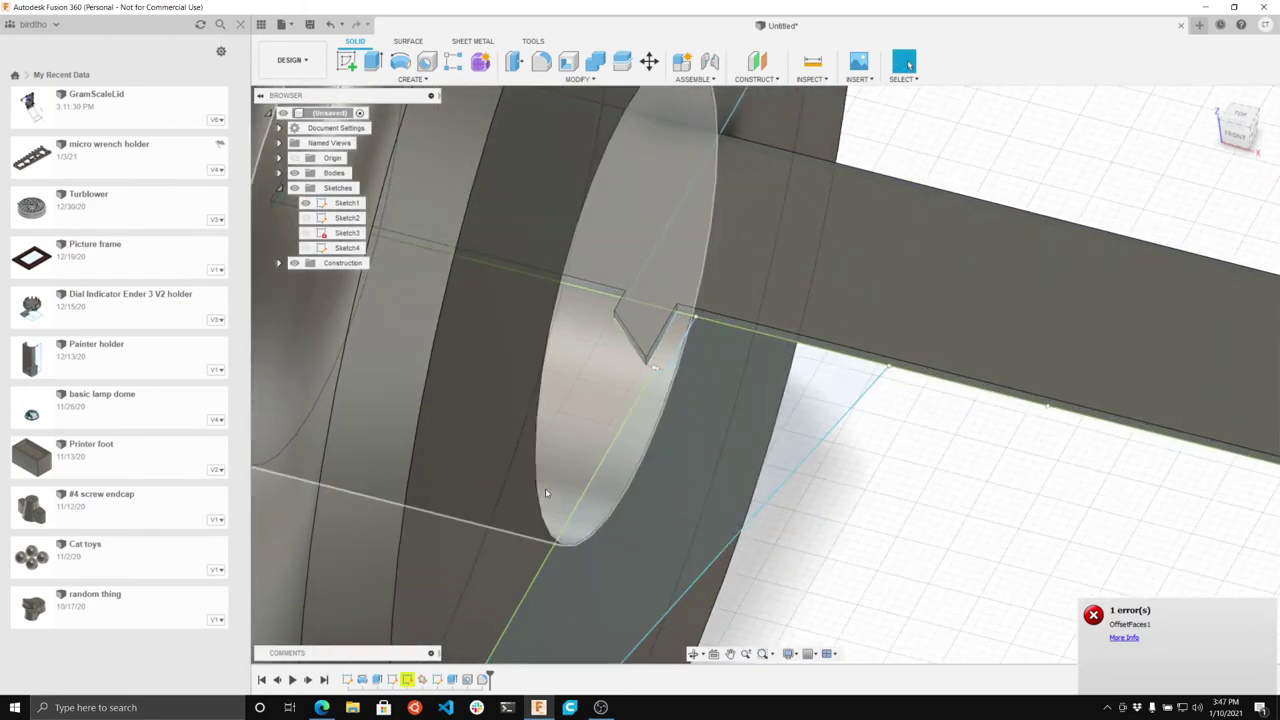
{"action": "left_click", "coordinate": [411, 79]}
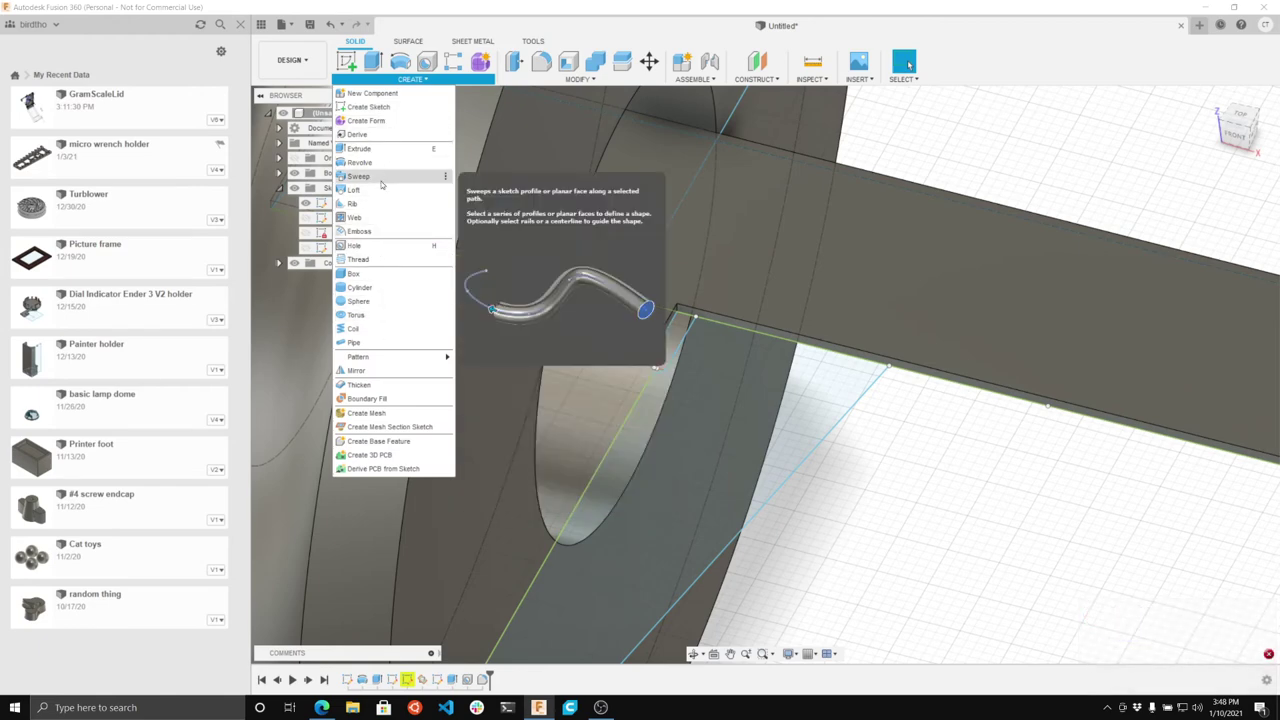
{"action": "left_click", "coordinate": [578, 78]}
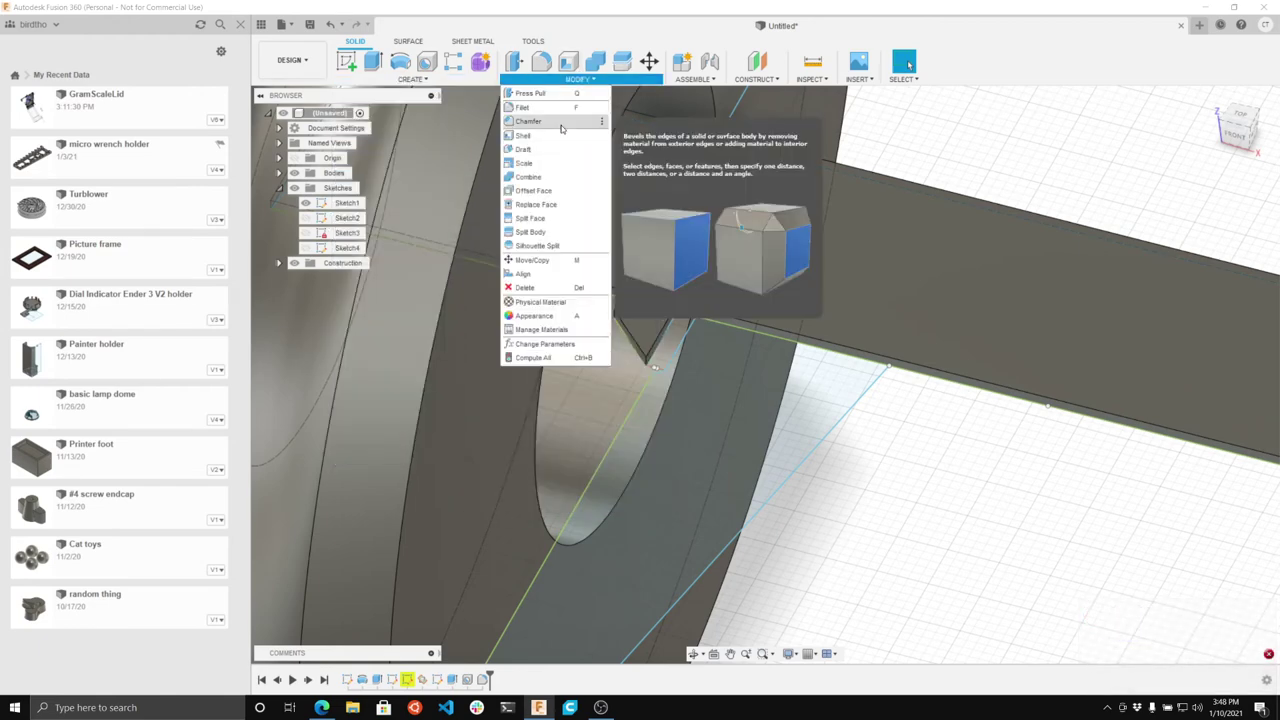
{"action": "left_click", "coordinate": [562, 121]}
{"action": "left_click", "coordinate": [545, 350]}
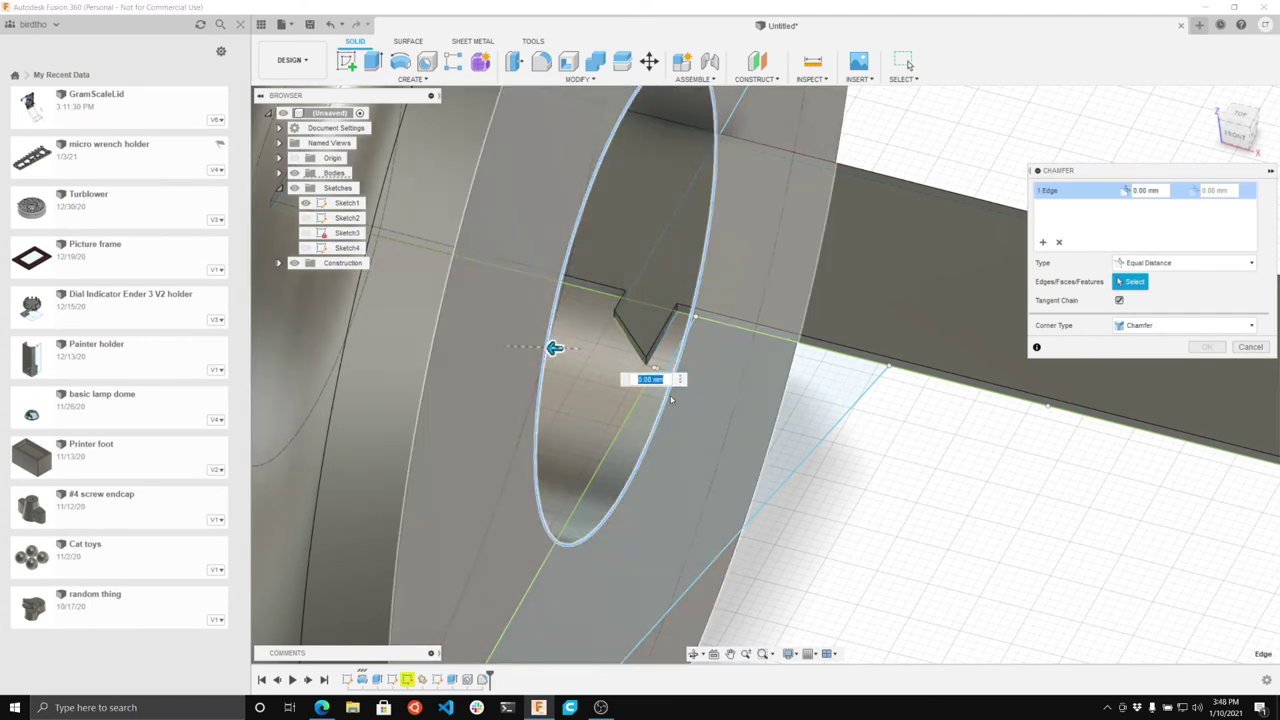
{"action": "left_click_drag", "start_coordinate": [540, 347], "coordinate": [519, 358]}
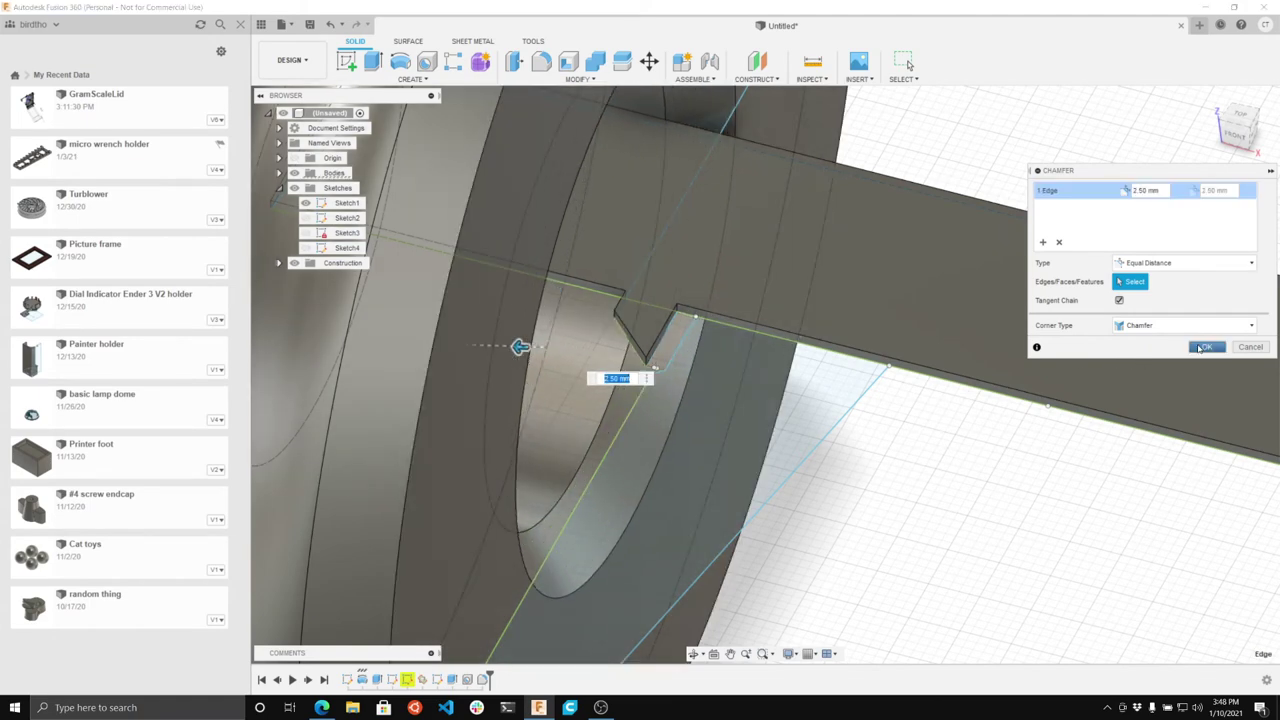
{"action": "left_click", "coordinate": [1205, 347]}
{"action": "scroll", "coordinate": [493, 444], "scroll_direction": "down", "scroll_amount": 8}
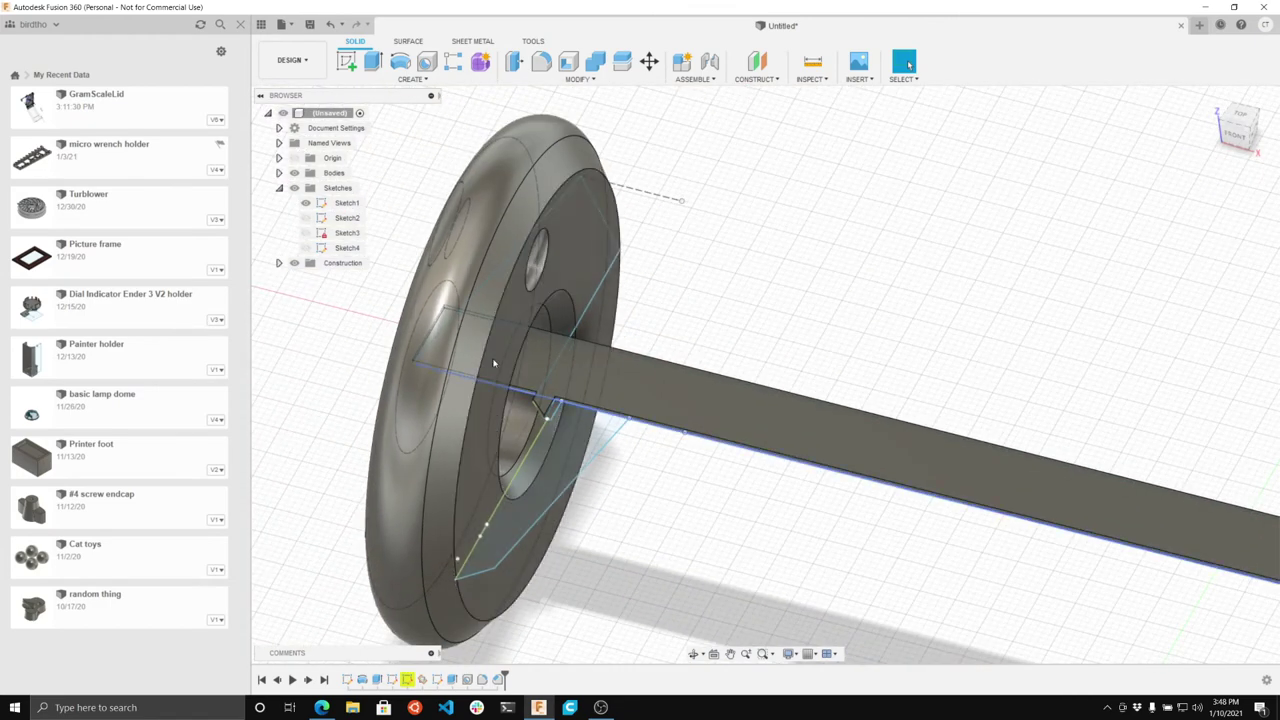
Step: Try to shell the disc from its outer rim face with a 5 mm inside thickness, 3 mm inside, and an outside direction
{"action": "left_click", "coordinate": [578, 79]}
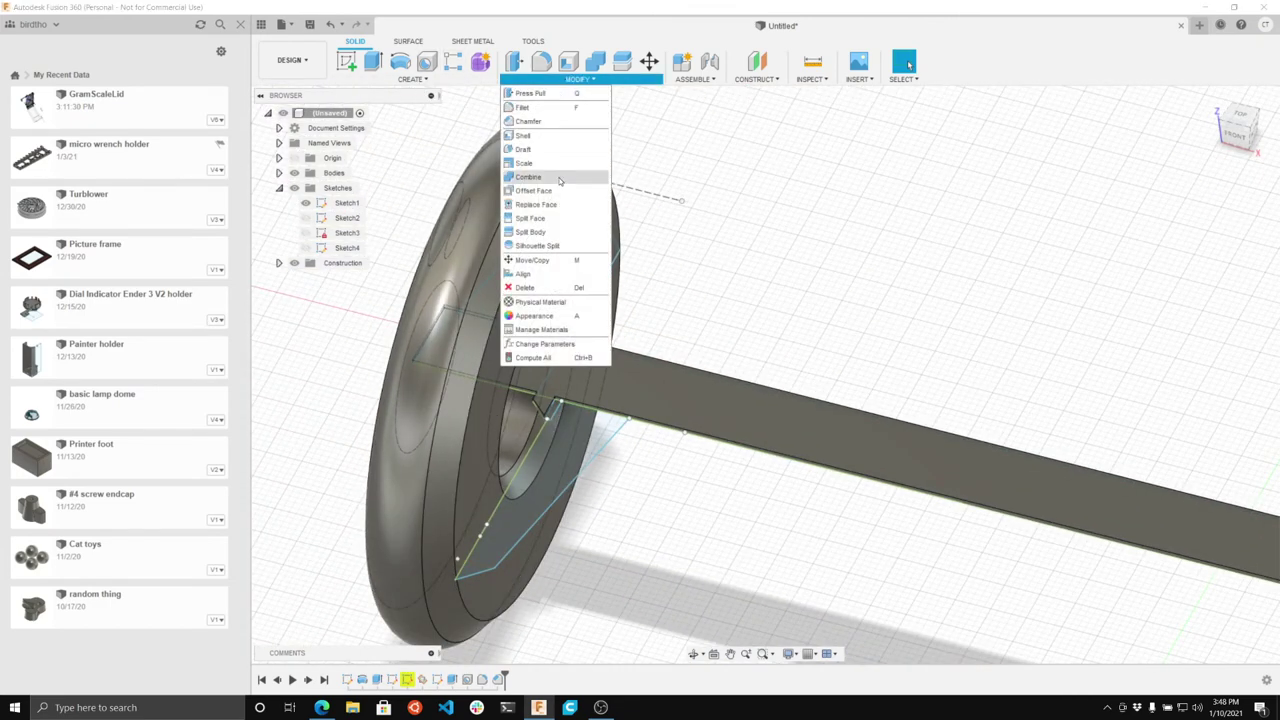
{"action": "left_click", "coordinate": [541, 135]}
{"action": "left_click", "coordinate": [441, 536]}
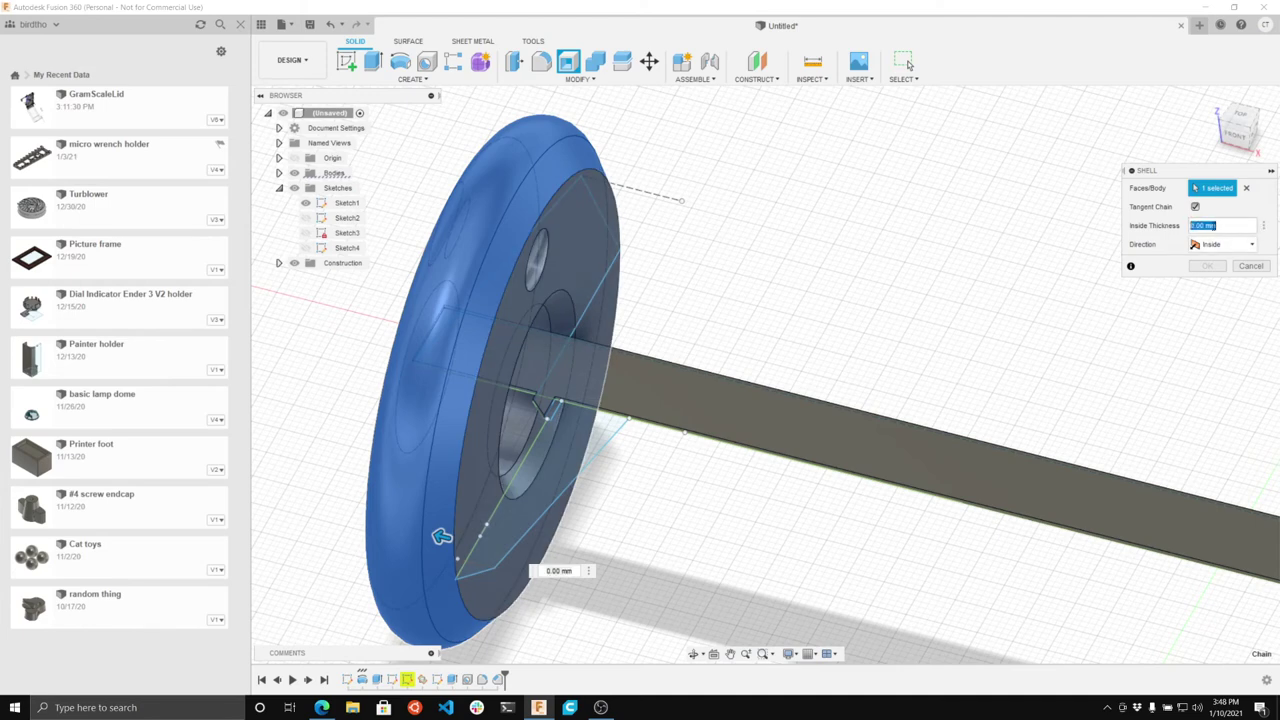
{"action": "key", "text": "Return"}
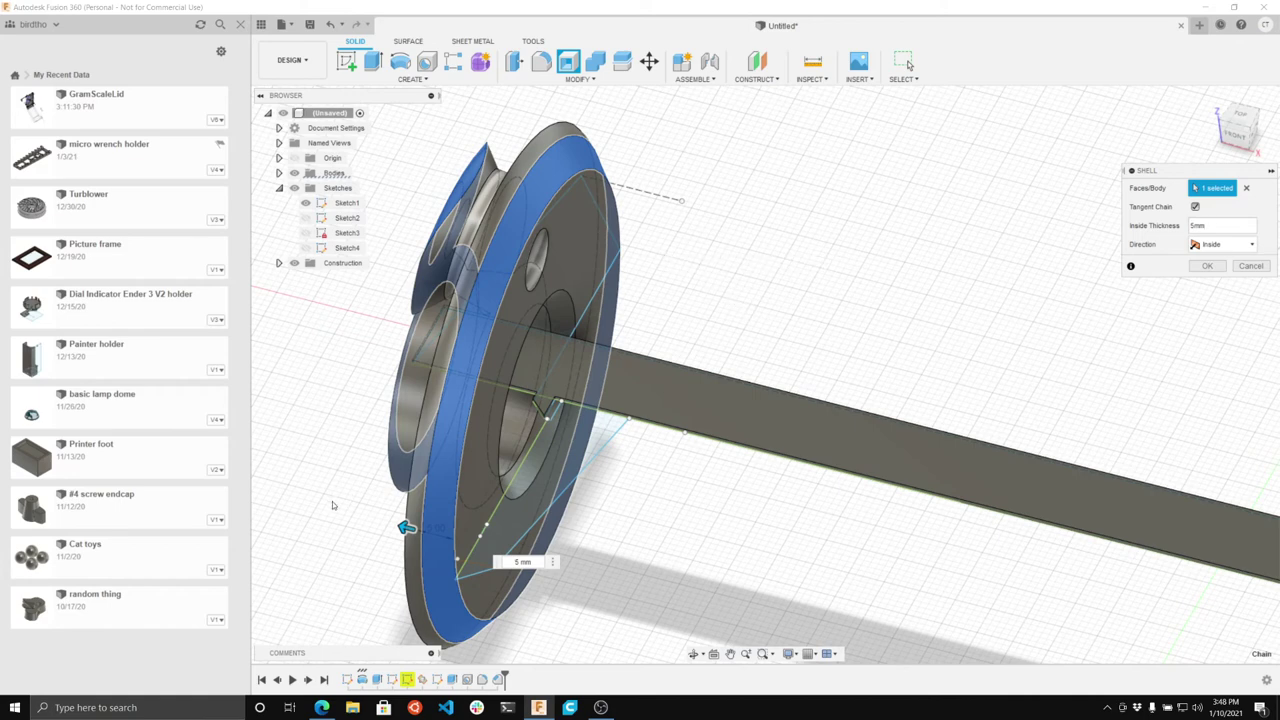
{"action": "mouse_move", "coordinate": [405, 527]}
{"action": "left_mouse_down"}
{"action": "mouse_move", "coordinate": [437, 535]}
{"action": "mouse_move", "coordinate": [377, 518]}
{"action": "mouse_move", "coordinate": [419, 530]}
{"action": "left_mouse_up"}
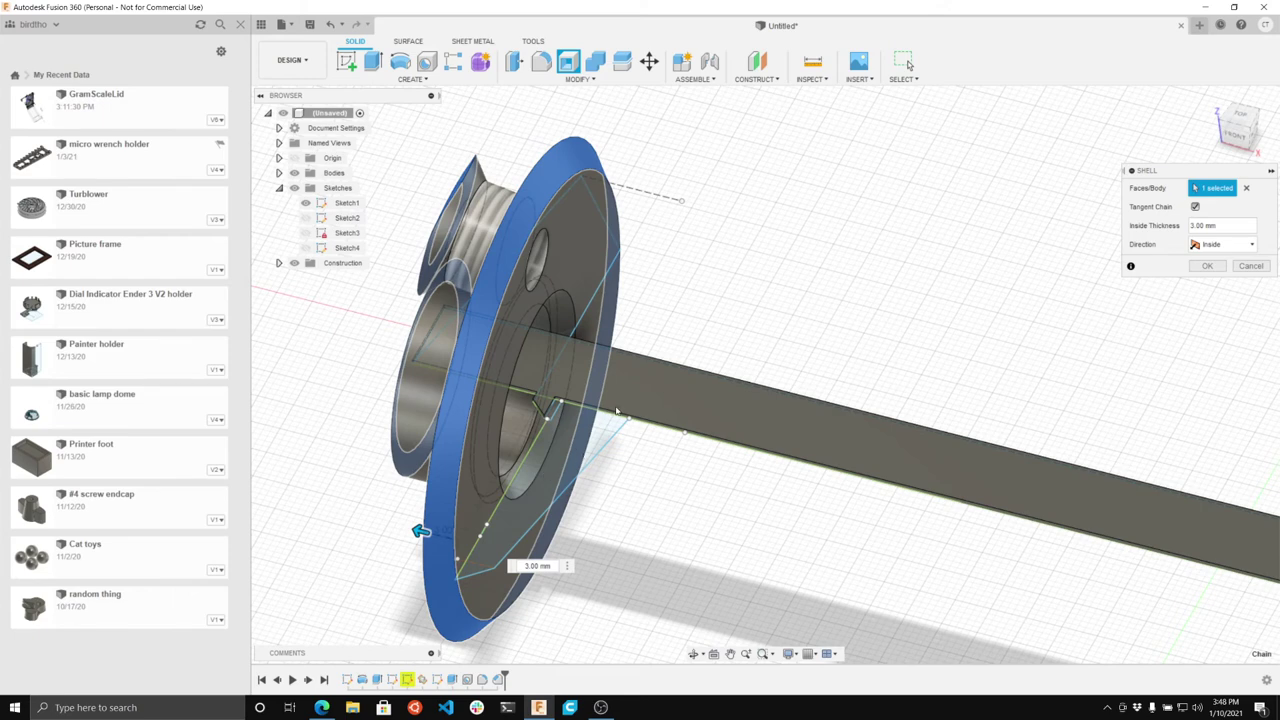
{"action": "left_click", "coordinate": [1225, 244]}
{"action": "left_click", "coordinate": [1211, 271]}
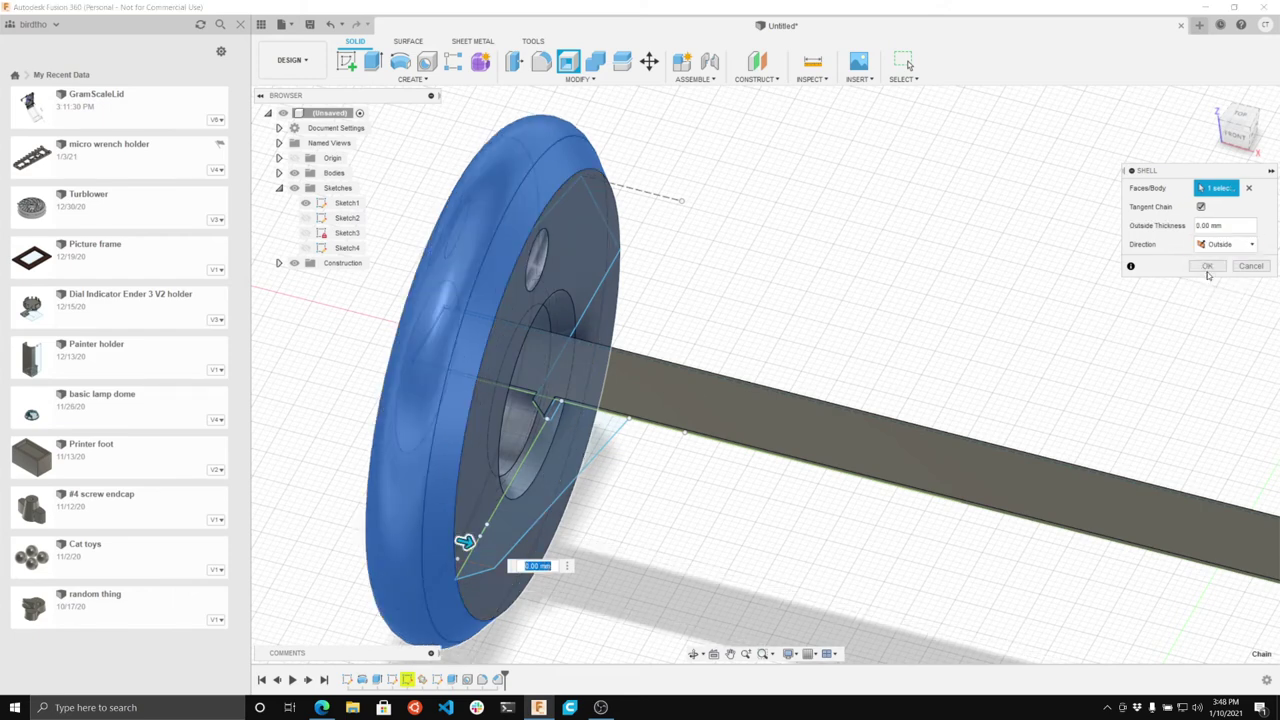
{"action": "mouse_move", "coordinate": [465, 541]}
{"action": "left_mouse_down"}
{"action": "mouse_move", "coordinate": [508, 553]}
{"action": "mouse_move", "coordinate": [472, 543]}
{"action": "left_mouse_up"}
{"action": "left_click", "coordinate": [1243, 266]}
Step: Open the GramScaleLid design and examine the case's hinges and cylindrical recess from the back
{"action": "scroll", "coordinate": [655, 387], "scroll_direction": "down", "scroll_amount": 5}
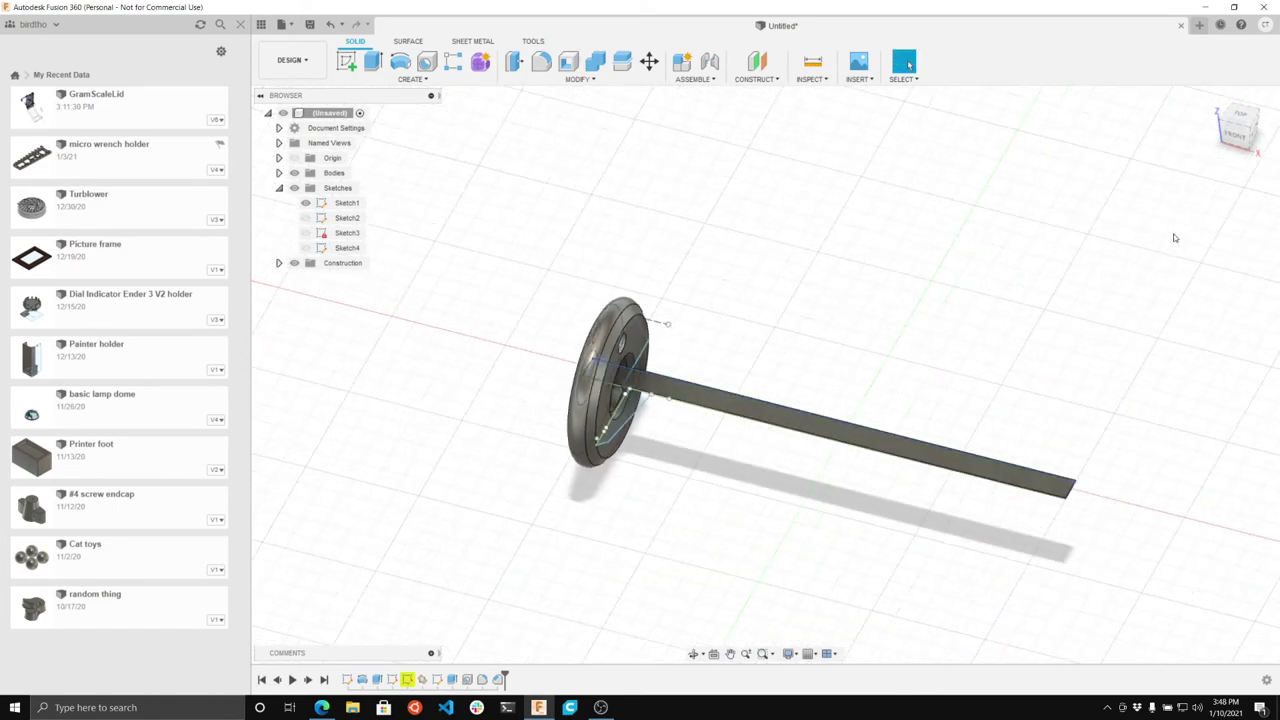
{"action": "left_click_drag", "start_coordinate": [1236, 132], "coordinate": [1026, 131]}
{"action": "middle_click_drag", "start_coordinate": [520, 380], "coordinate": [290, 235], "text": "shift"}
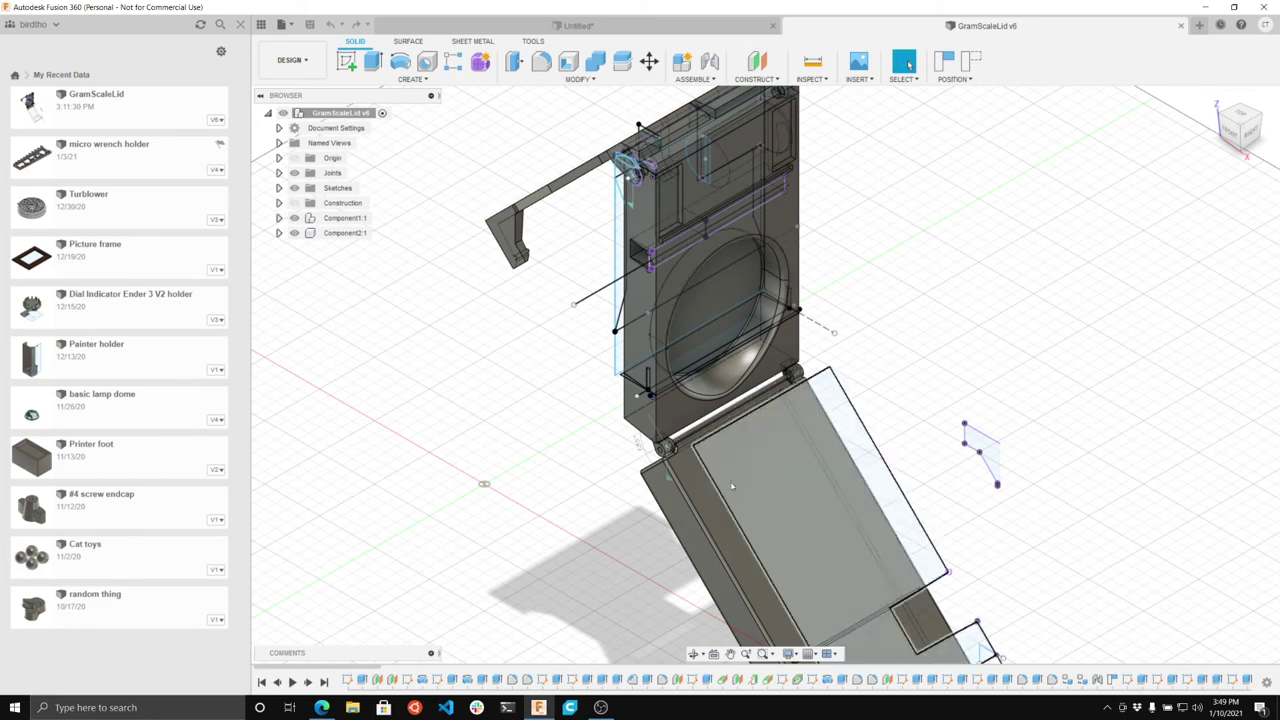
{"action": "left_click_drag", "start_coordinate": [1246, 131], "coordinate": [1214, 130]}
{"action": "mouse_move", "coordinate": [1214, 130]}
{"action": "middle_mouse_down", "text": "shift"}
{"action": "mouse_move", "coordinate": [950, 190]}
{"action": "mouse_move", "coordinate": [940, 130]}
{"action": "mouse_move", "coordinate": [907, 190]}
{"action": "middle_mouse_up", "text": "shift"}
{"action": "scroll", "coordinate": [905, 188], "scroll_direction": "up", "scroll_amount": 6}
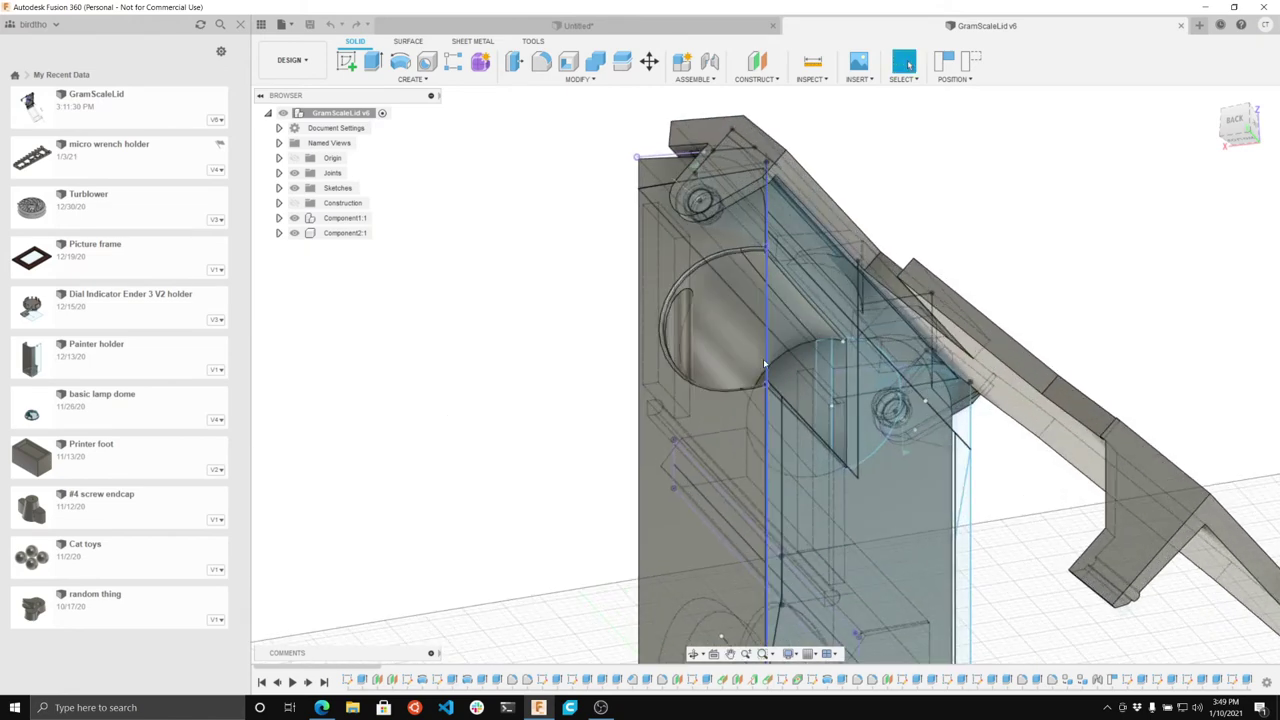
{"action": "scroll", "coordinate": [760, 362], "scroll_direction": "up", "scroll_amount": 2}
{"action": "scroll", "coordinate": [760, 362], "scroll_direction": "down", "scroll_amount": 5}
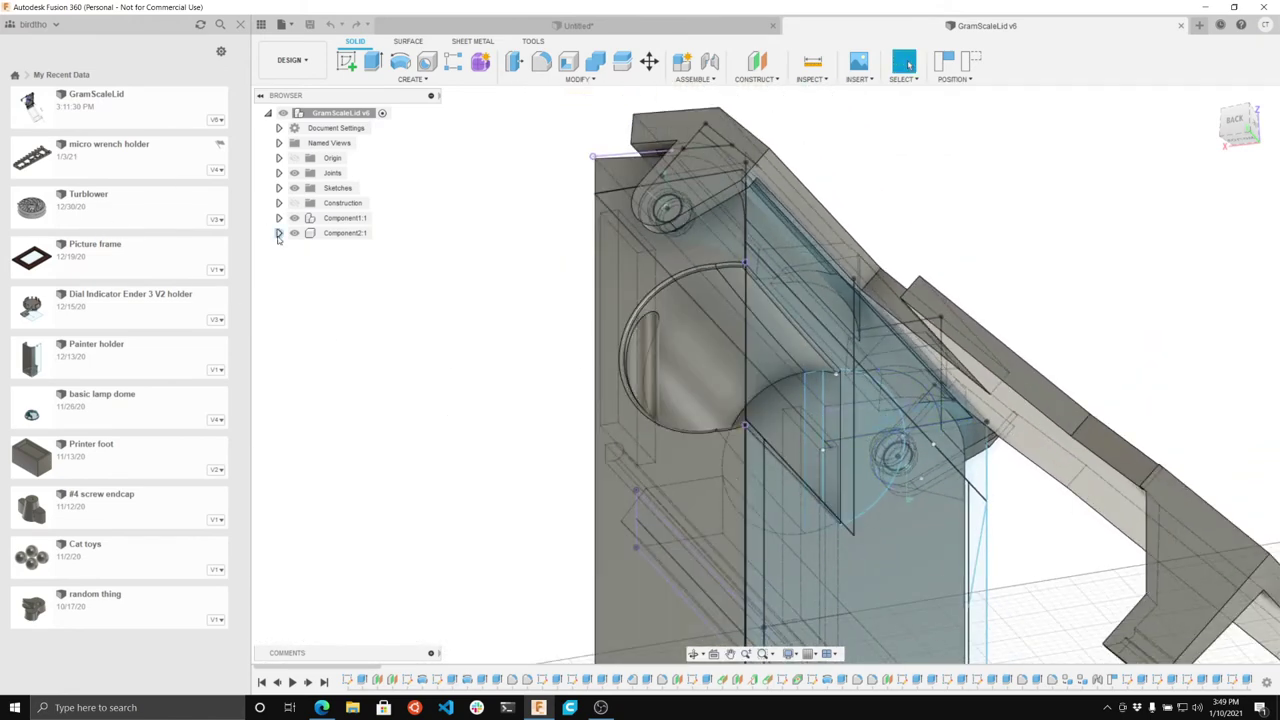
Step: Hide the sketches of the top-level assembly and of Component1, Component2 and Component3
{"action": "left_click", "coordinate": [279, 234]}
{"action": "left_click", "coordinate": [280, 218]}
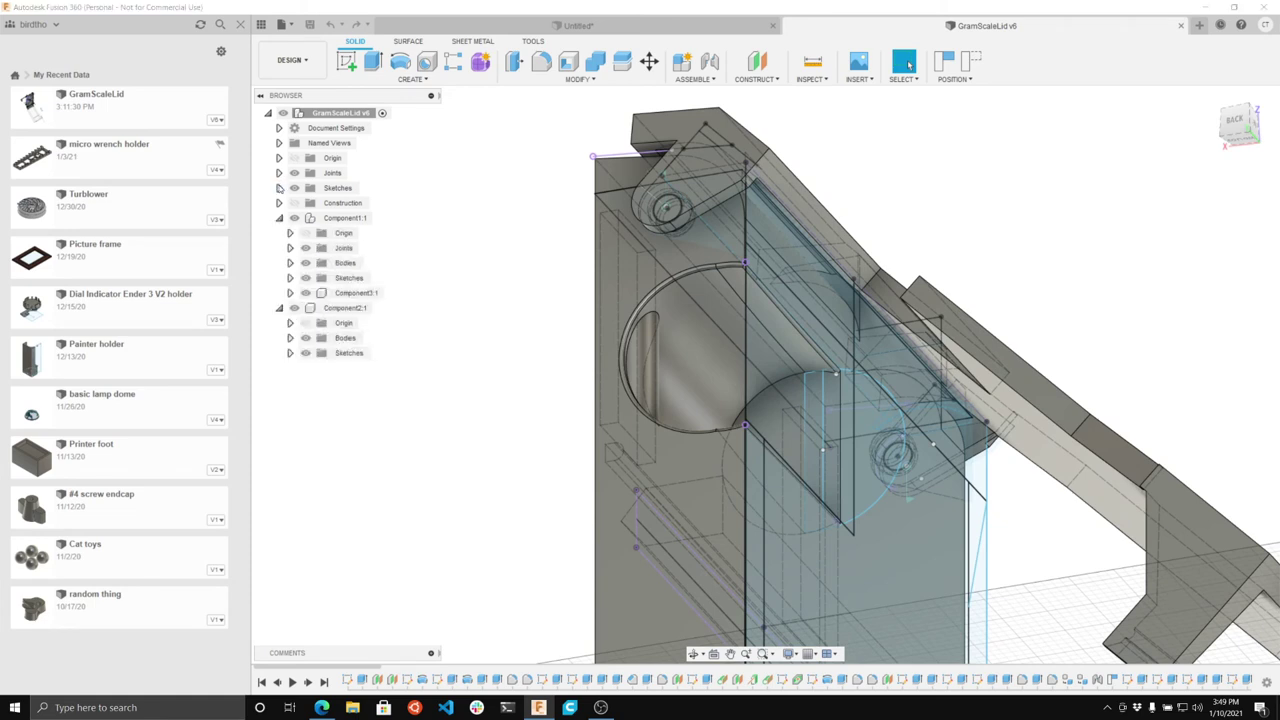
{"action": "left_click", "coordinate": [279, 188]}
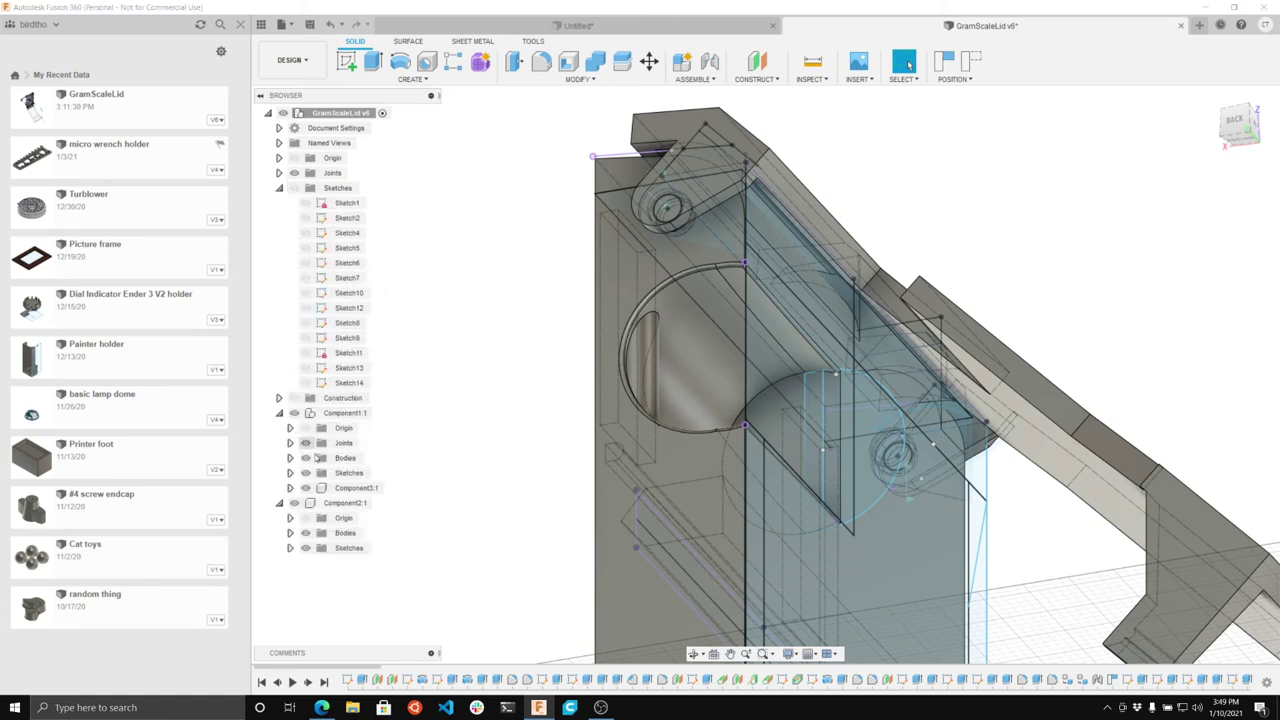
{"action": "left_click", "coordinate": [307, 474]}
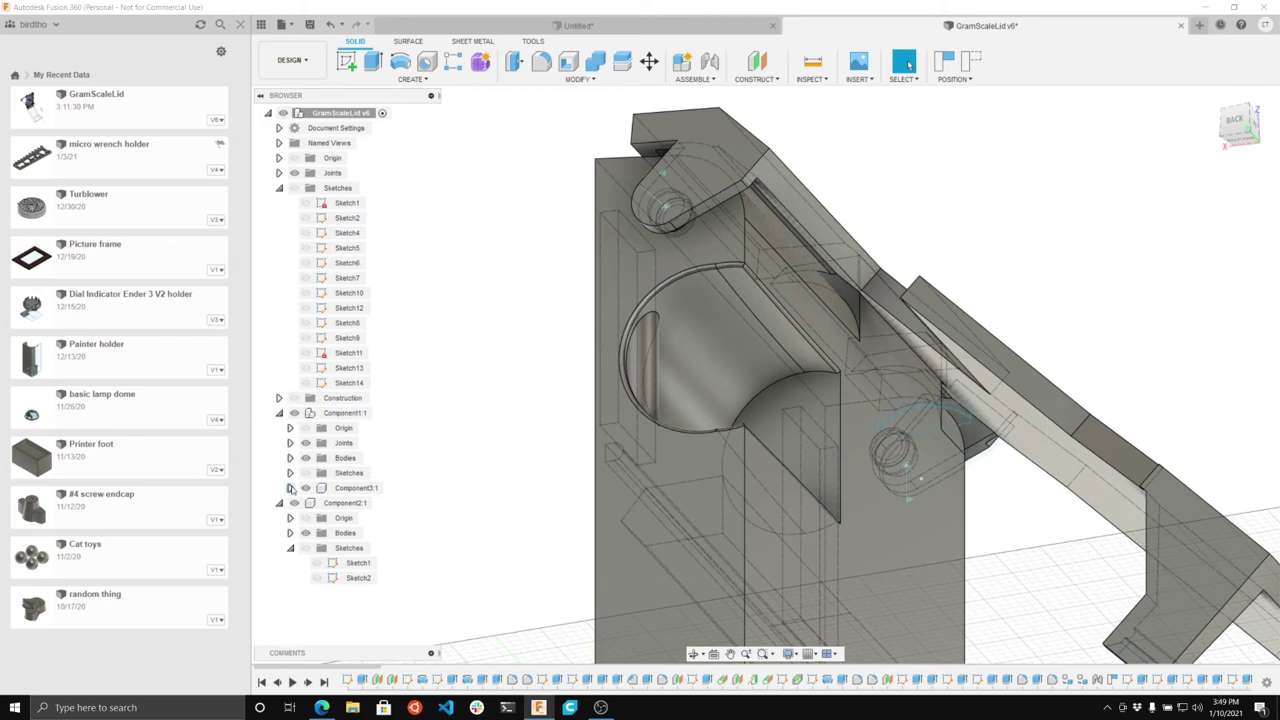
{"action": "left_click", "coordinate": [290, 488]}
{"action": "scroll", "coordinate": [595, 318], "scroll_direction": "down", "scroll_amount": 10}
{"action": "scroll", "coordinate": [597, 326], "scroll_direction": "up", "scroll_amount": 5}
{"action": "scroll", "coordinate": [616, 521], "scroll_direction": "down", "scroll_amount": 5}
{"action": "scroll", "coordinate": [616, 521], "scroll_direction": "down", "scroll_amount": 3}
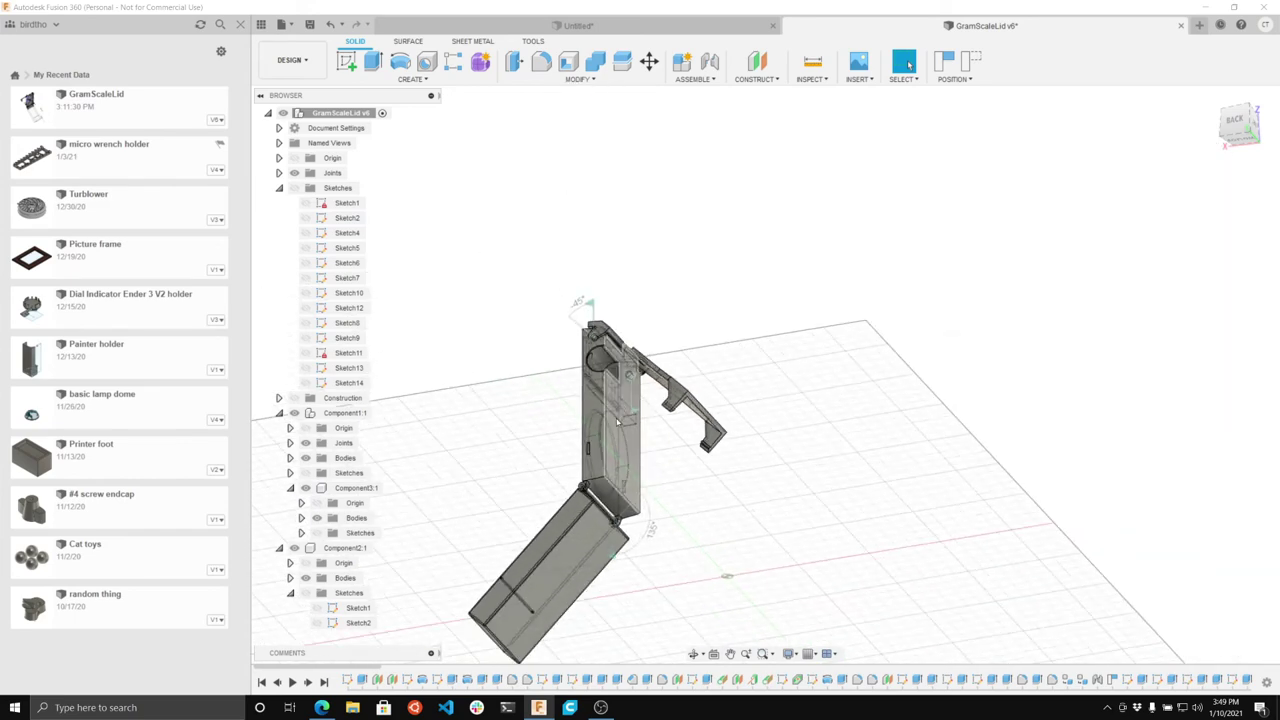
Step: Rotate the lower hinge joint between the case's two halves to 0 degrees so that the case closes
{"action": "left_click_drag", "start_coordinate": [1234, 127], "coordinate": [1246, 127]}
{"action": "middle_click_drag", "start_coordinate": [922, 523], "coordinate": [779, 509]}
{"action": "scroll", "coordinate": [779, 509], "scroll_direction": "up", "scroll_amount": 2}
{"action": "scroll", "coordinate": [779, 510], "scroll_direction": "up", "scroll_amount": 3}
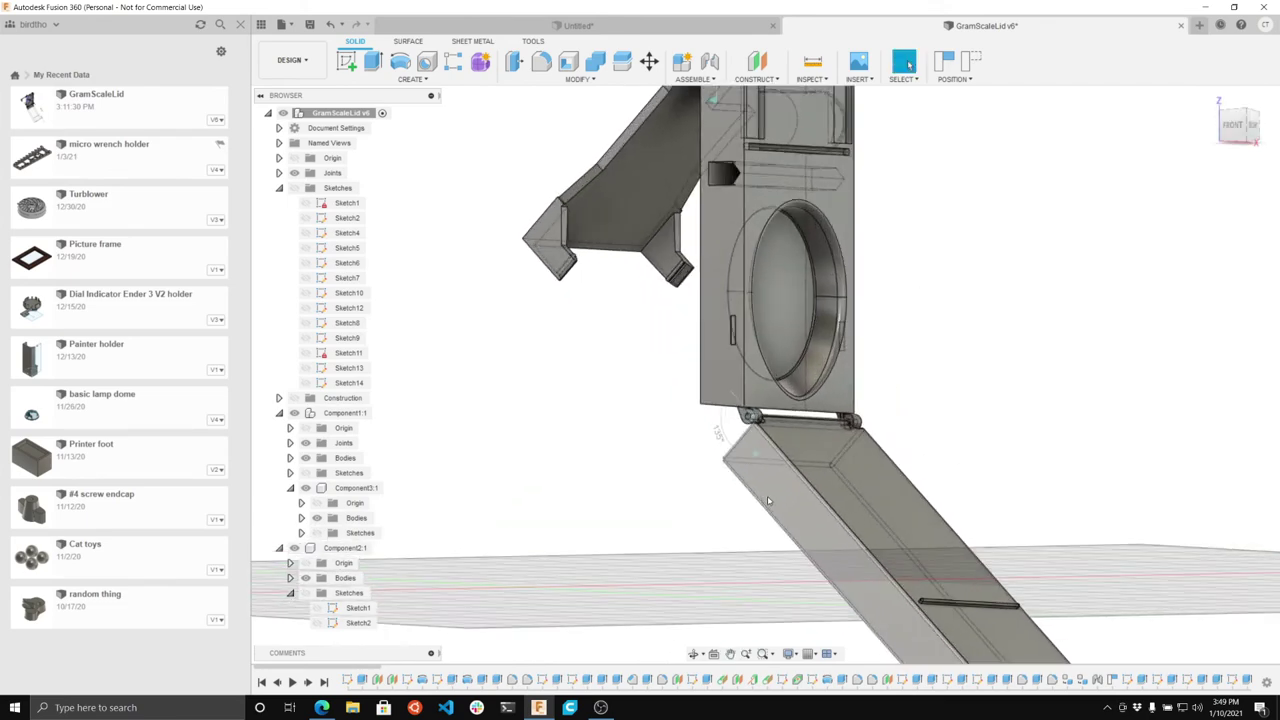
{"action": "left_click", "coordinate": [755, 456]}
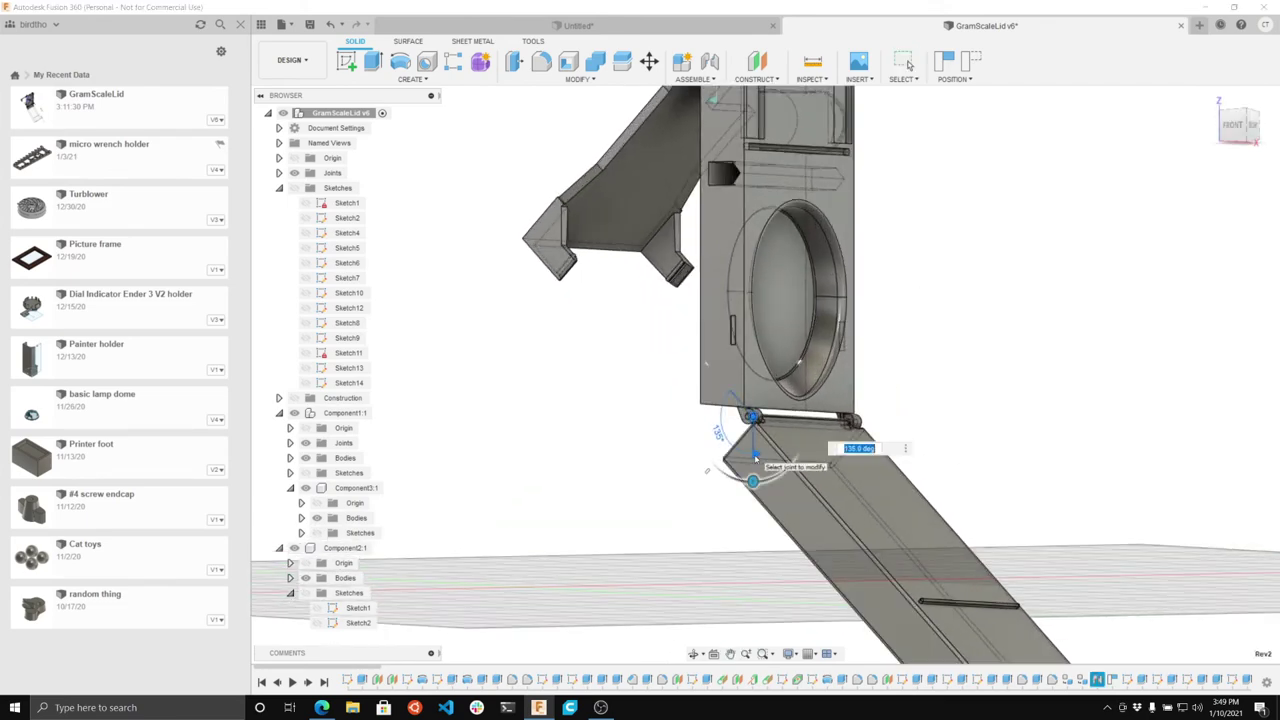
{"action": "left_click_drag", "start_coordinate": [753, 481], "coordinate": [597, 269]}
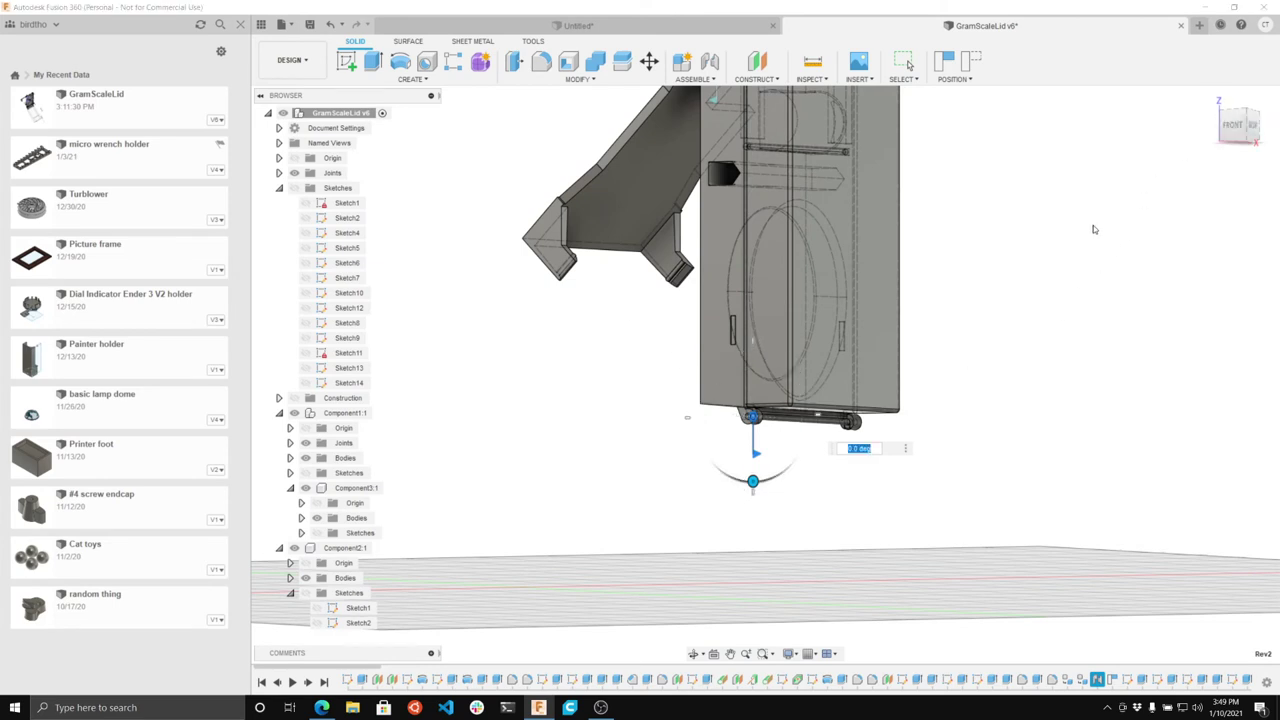
{"action": "key", "text": "Escape"}
Step: Try to swing the kickstand about its revolute joint at the top of the case
{"action": "scroll", "coordinate": [716, 580], "scroll_direction": "down", "scroll_amount": 3}
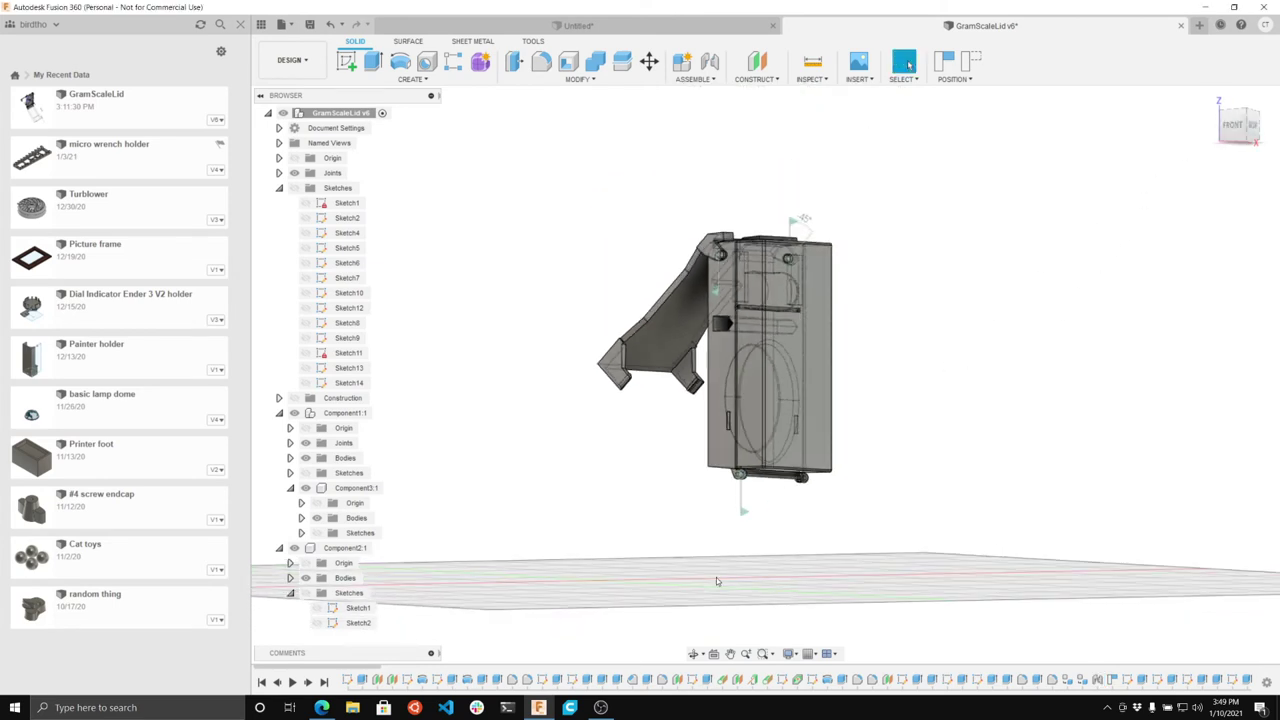
{"action": "scroll", "coordinate": [718, 254], "scroll_direction": "up", "scroll_amount": 4}
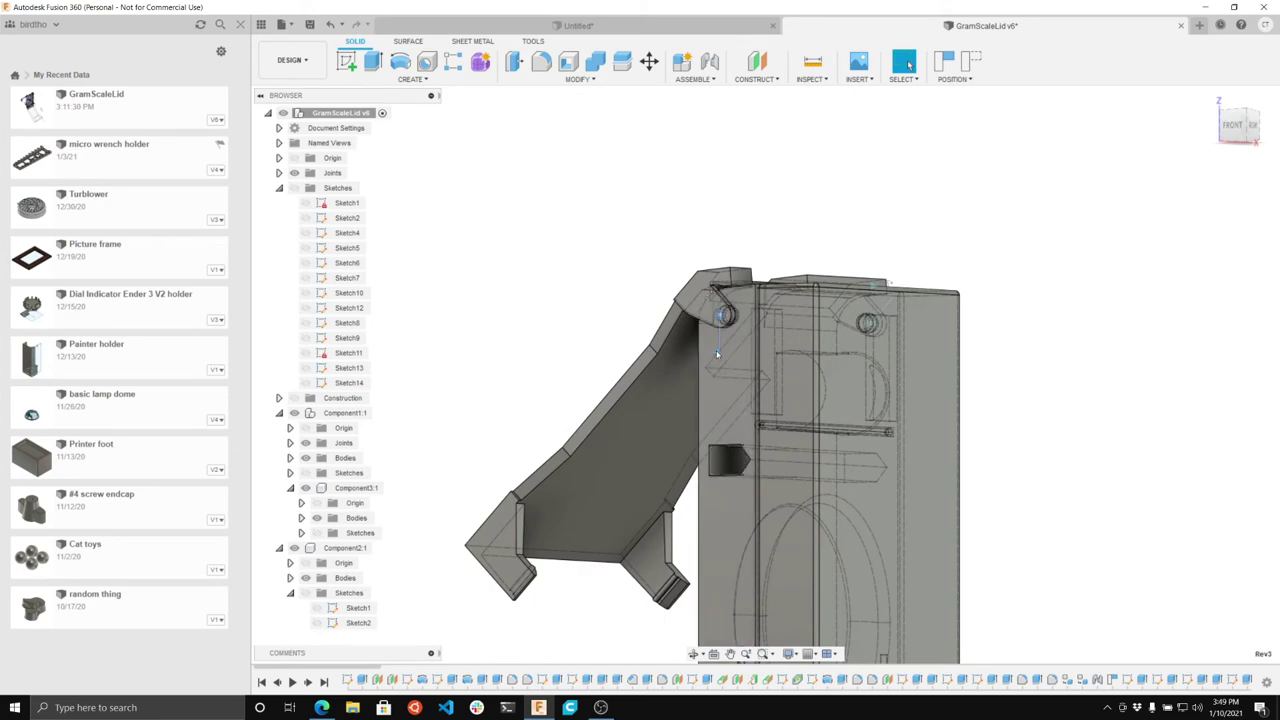
{"action": "left_click", "coordinate": [716, 354]}
{"action": "mouse_move", "coordinate": [719, 377]}
{"action": "left_mouse_down"}
{"action": "mouse_move", "coordinate": [734, 377]}
{"action": "mouse_move", "coordinate": [714, 379]}
{"action": "left_mouse_up"}
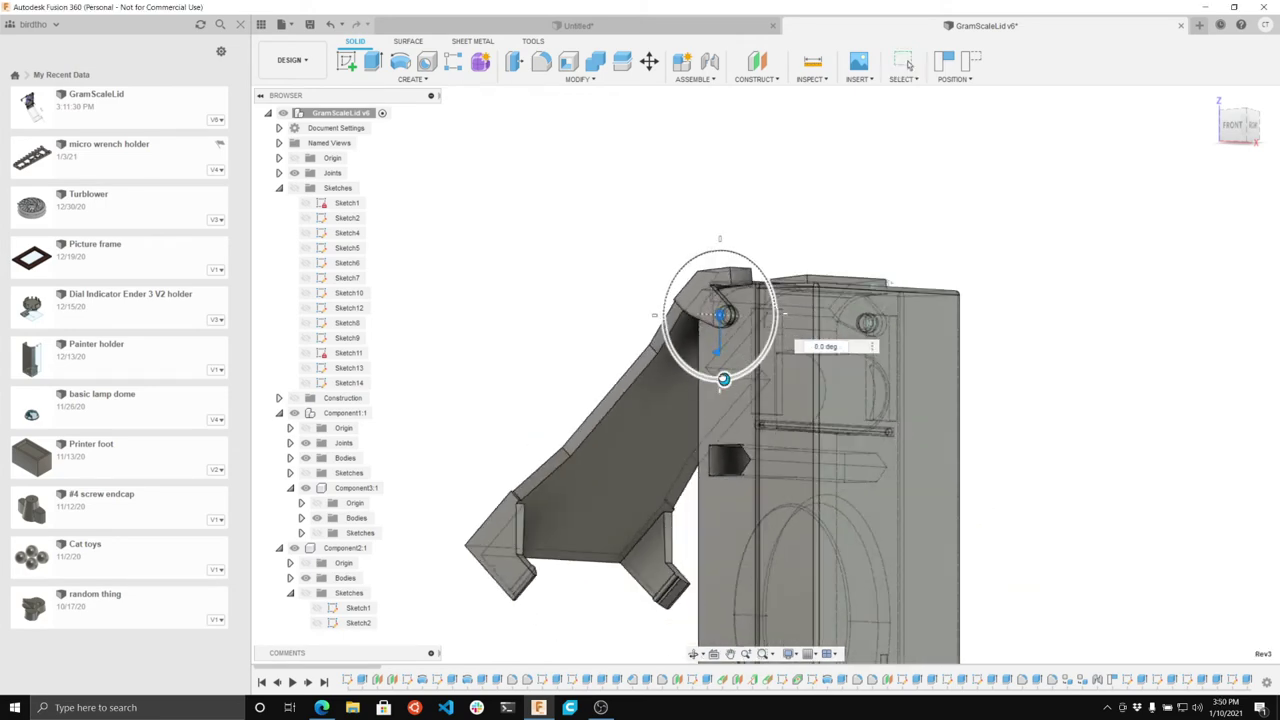
{"action": "key", "text": "Escape"}
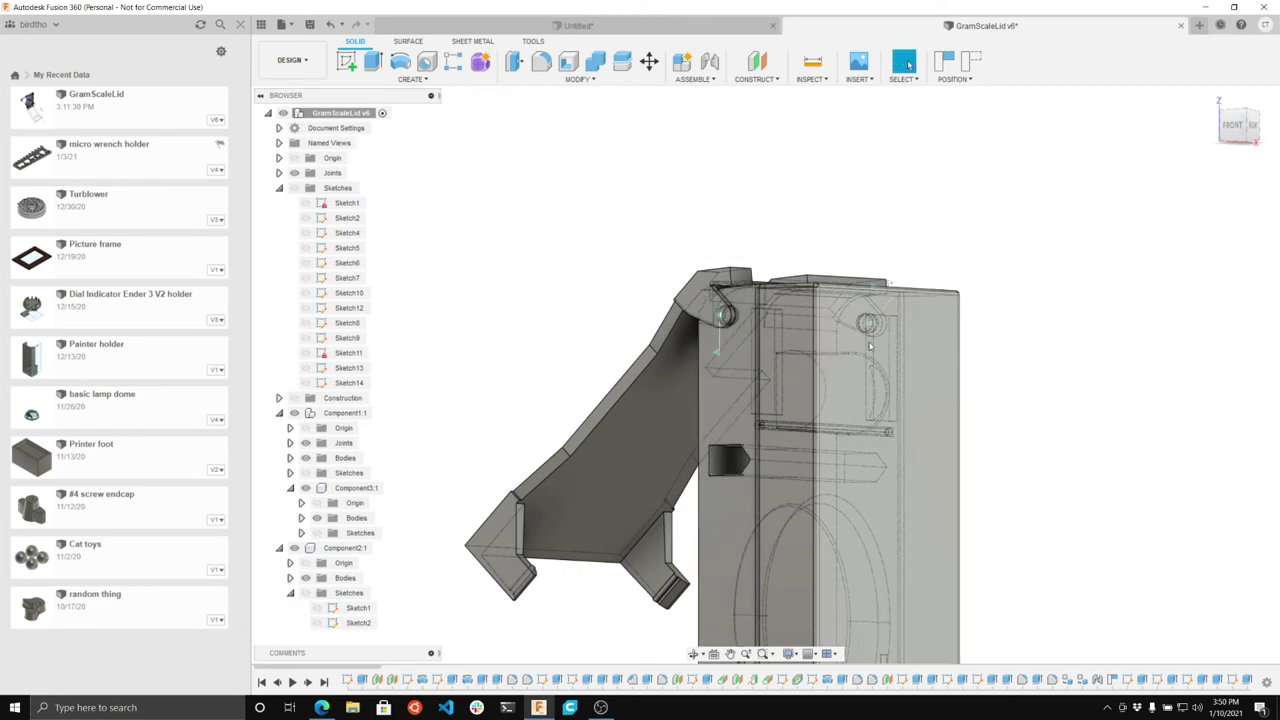
Step: Rotate the Rev1 joint at the top of the case so that the case folds against the kickstand
{"action": "left_click", "coordinate": [876, 289]}
{"action": "type", "text": "-35"}
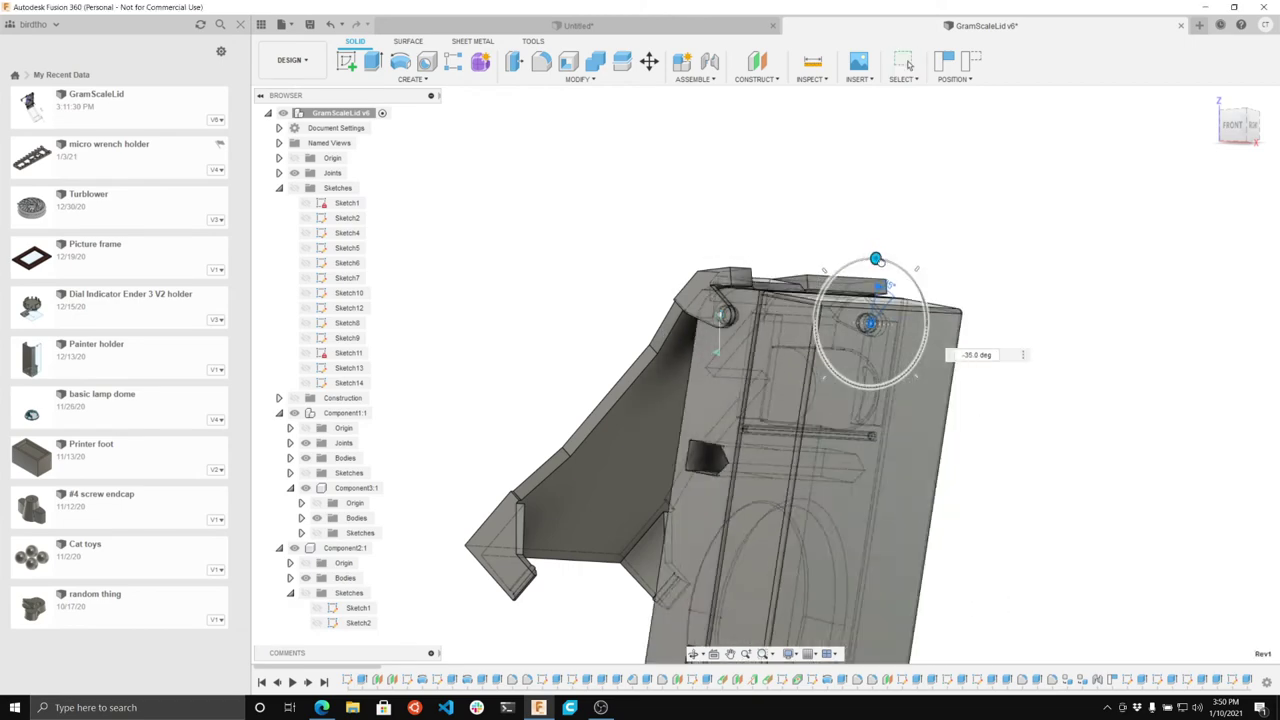
{"action": "left_click_drag", "start_coordinate": [879, 285], "coordinate": [908, 287]}
{"action": "key", "text": "Escape"}
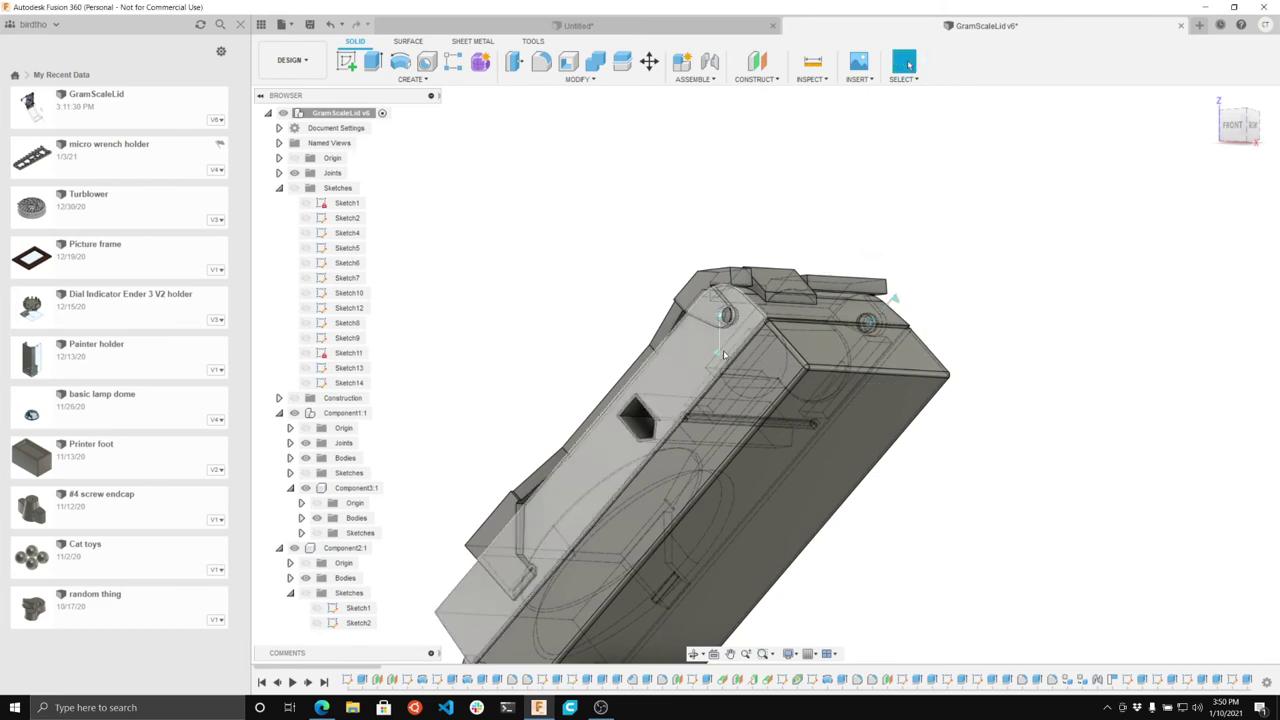
Step: Rotate the Rev3 kickstand joint at the top of the case and inspect the folded assembly from the back
{"action": "left_click", "coordinate": [717, 355]}
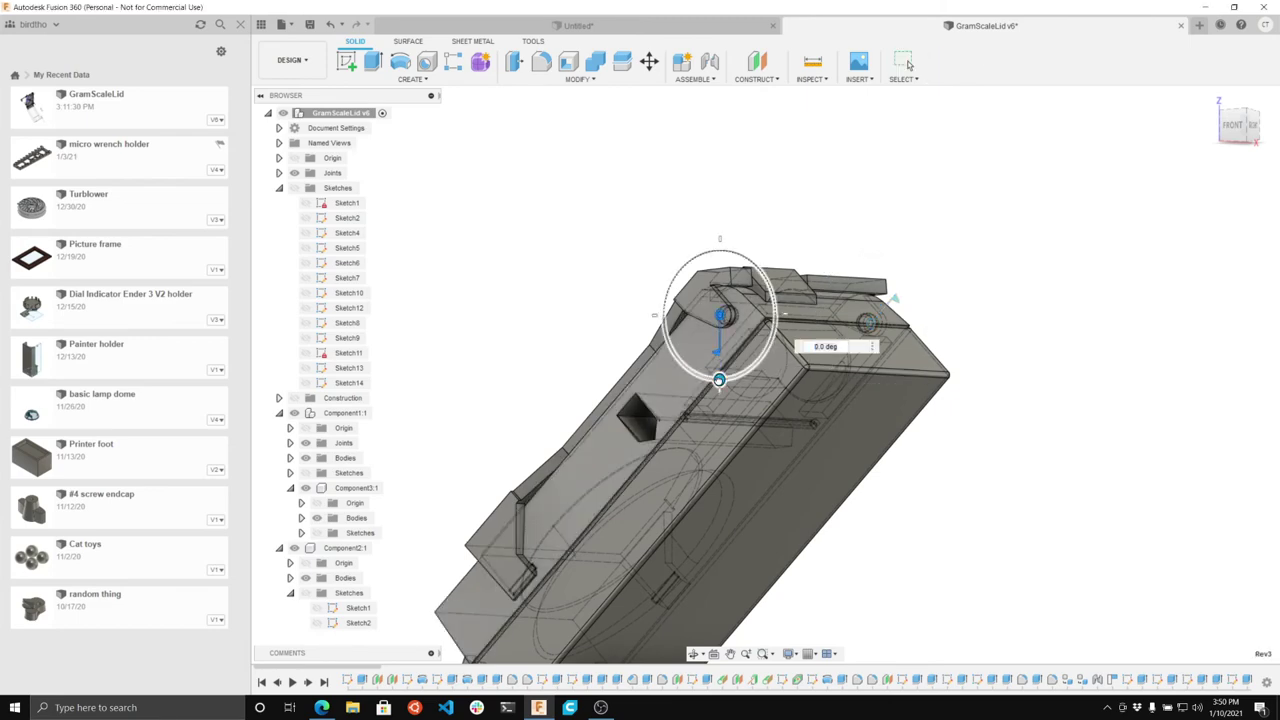
{"action": "left_click_drag", "start_coordinate": [719, 380], "coordinate": [678, 365]}
{"action": "key", "text": "Return"}
{"action": "scroll", "coordinate": [726, 430], "scroll_direction": "down", "scroll_amount": 3}
{"action": "middle_click_drag", "start_coordinate": [726, 430], "coordinate": [845, 484]}
{"action": "mouse_move", "coordinate": [1240, 122]}
{"action": "left_mouse_down"}
{"action": "mouse_move", "coordinate": [1040, 128]}
{"action": "mouse_move", "coordinate": [985, 150]}
{"action": "mouse_move", "coordinate": [965, 185]}
{"action": "mouse_move", "coordinate": [920, 190]}
{"action": "mouse_move", "coordinate": [815, 150]}
{"action": "mouse_move", "coordinate": [870, 95]}
{"action": "mouse_move", "coordinate": [880, 50]}
{"action": "mouse_move", "coordinate": [838, 117]}
{"action": "mouse_move", "coordinate": [870, 260]}
{"action": "left_mouse_up"}
{"action": "scroll", "coordinate": [860, 455], "scroll_direction": "down", "scroll_amount": 2}
{"action": "scroll", "coordinate": [787, 428], "scroll_direction": "up", "scroll_amount": 5}
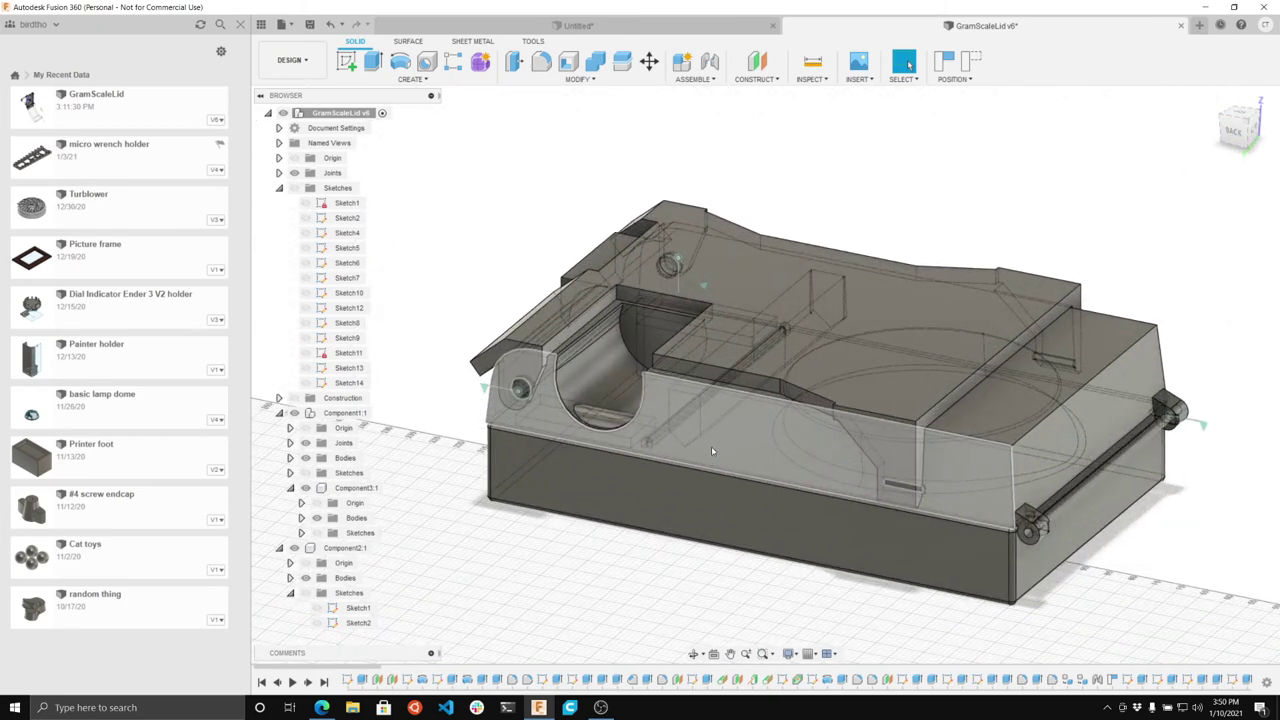
{"action": "scroll", "coordinate": [576, 546], "scroll_direction": "down", "scroll_amount": 4}
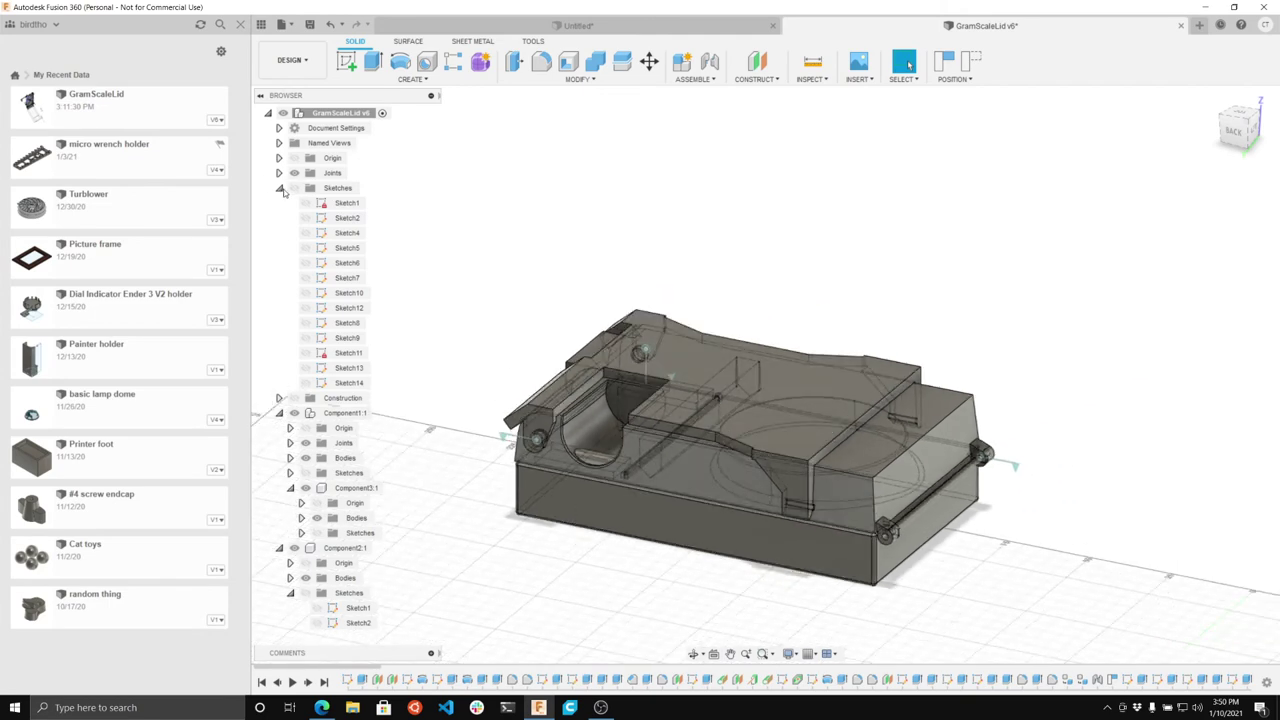
Step: Export Component1's Body1 as a binary STL to the Pill container folder, replacing Gram Scale Cap V5.stl
{"action": "left_click", "coordinate": [279, 188]}
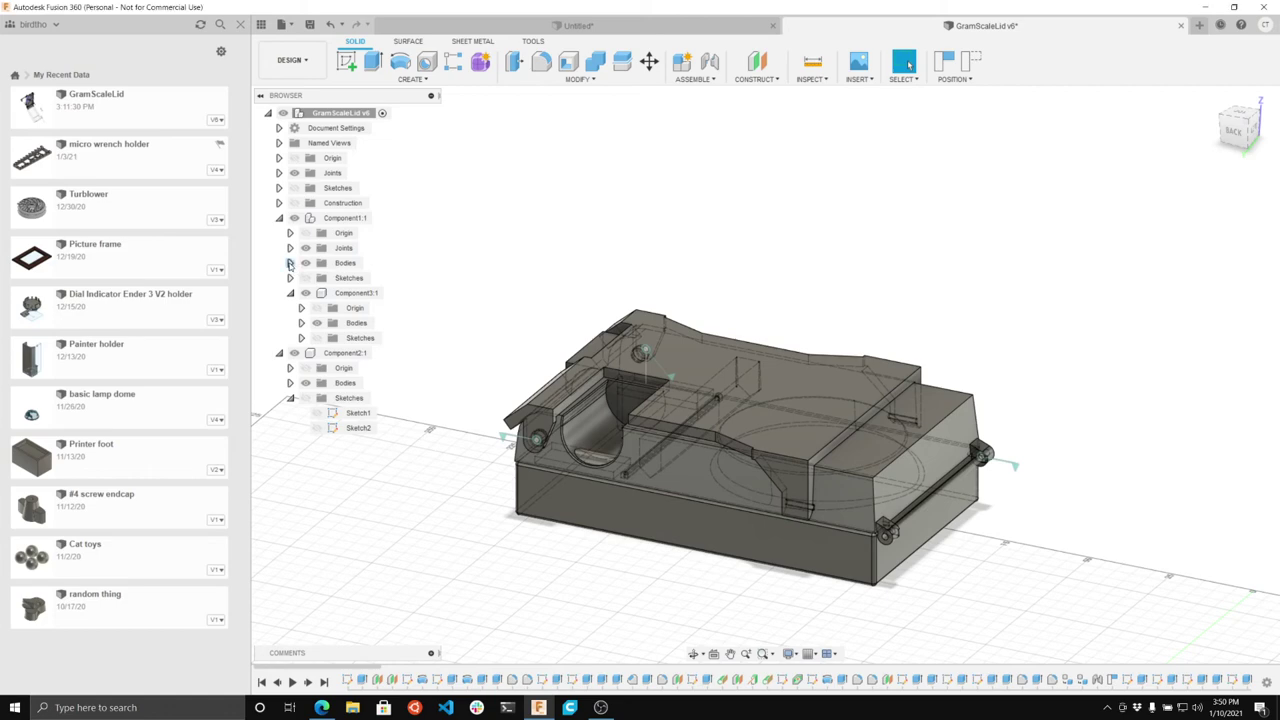
{"action": "left_click", "coordinate": [290, 263]}
{"action": "right_click", "coordinate": [343, 278]}
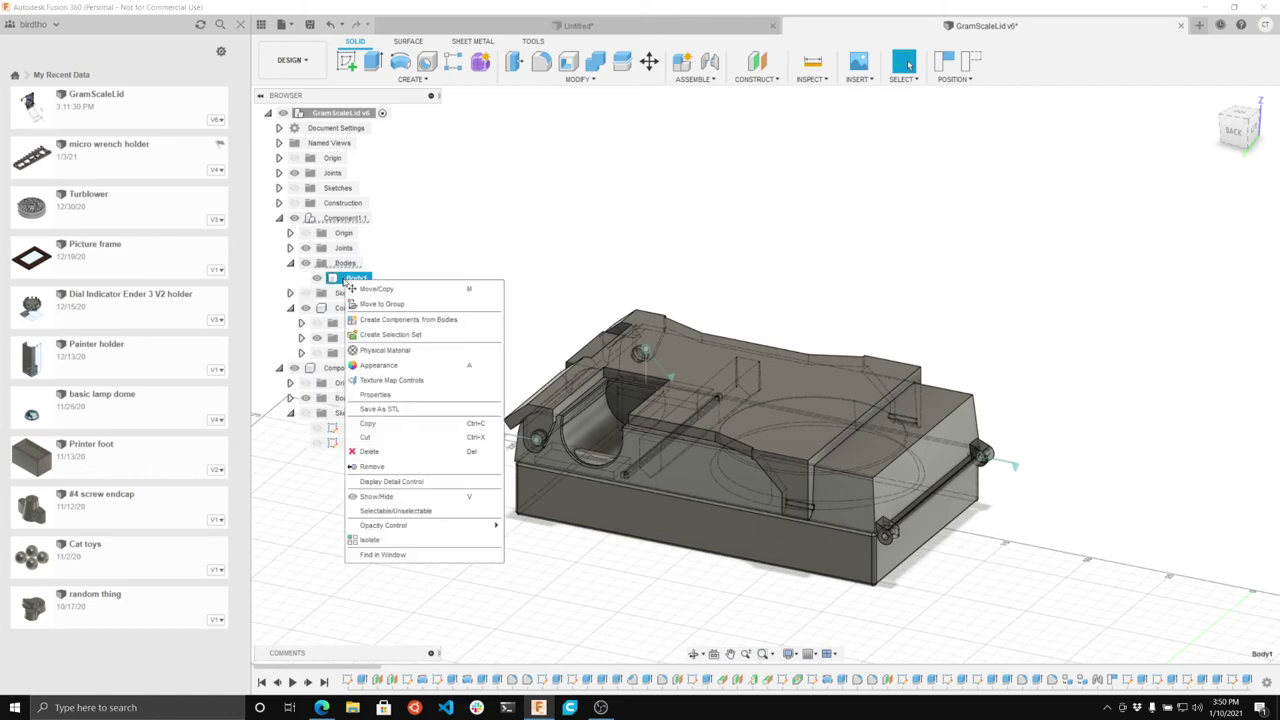
{"action": "left_click", "coordinate": [338, 280]}
{"action": "left_click", "coordinate": [339, 281]}
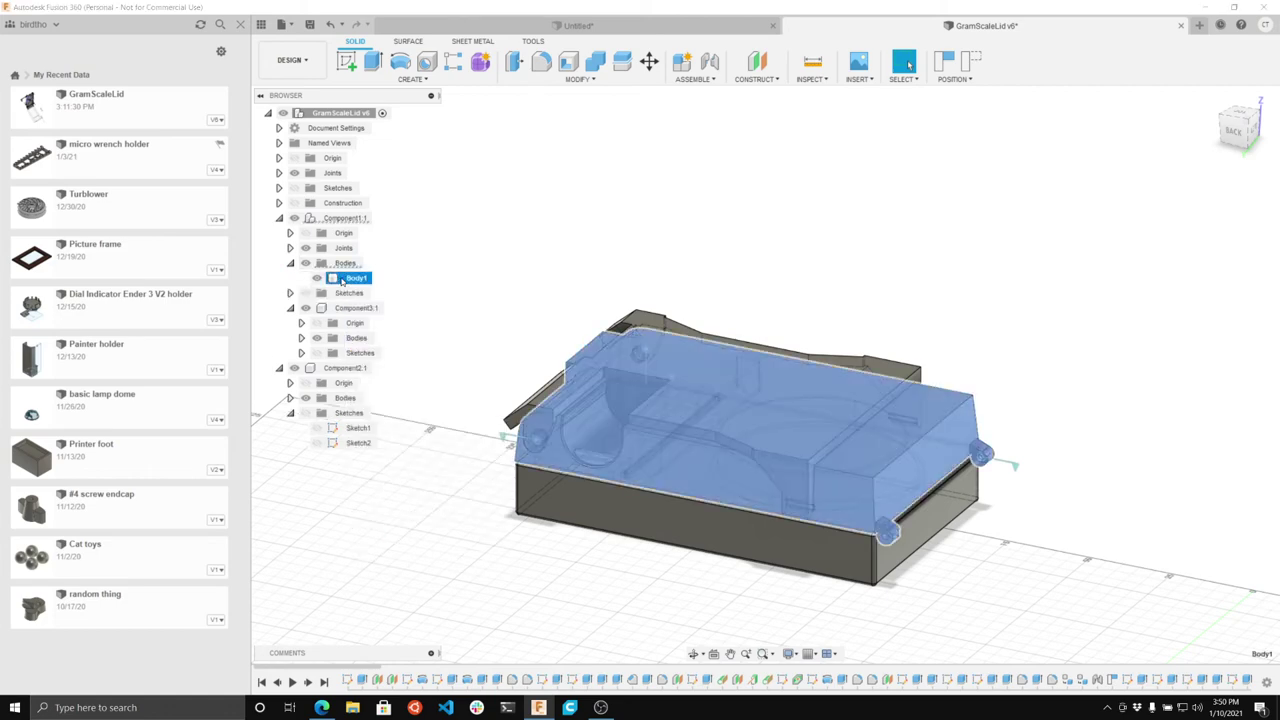
{"action": "right_click", "coordinate": [342, 281]}
{"action": "left_click", "coordinate": [405, 408]}
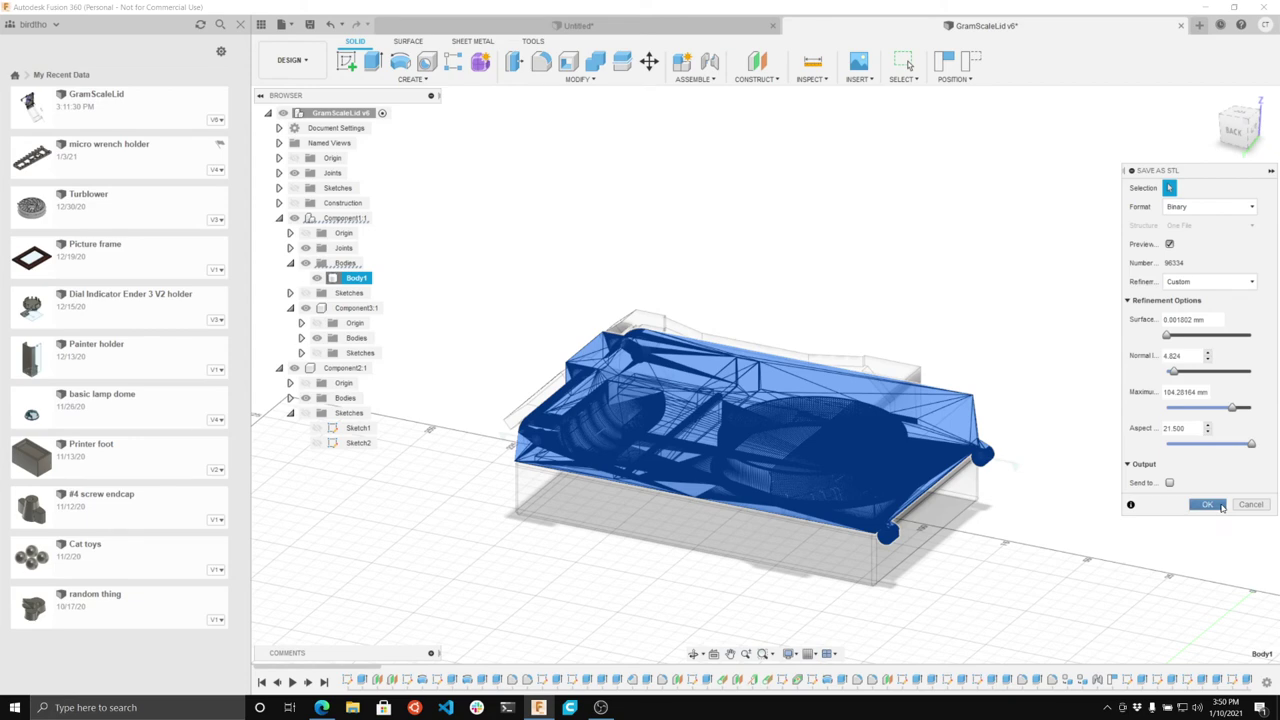
{"action": "left_click", "coordinate": [1208, 504]}
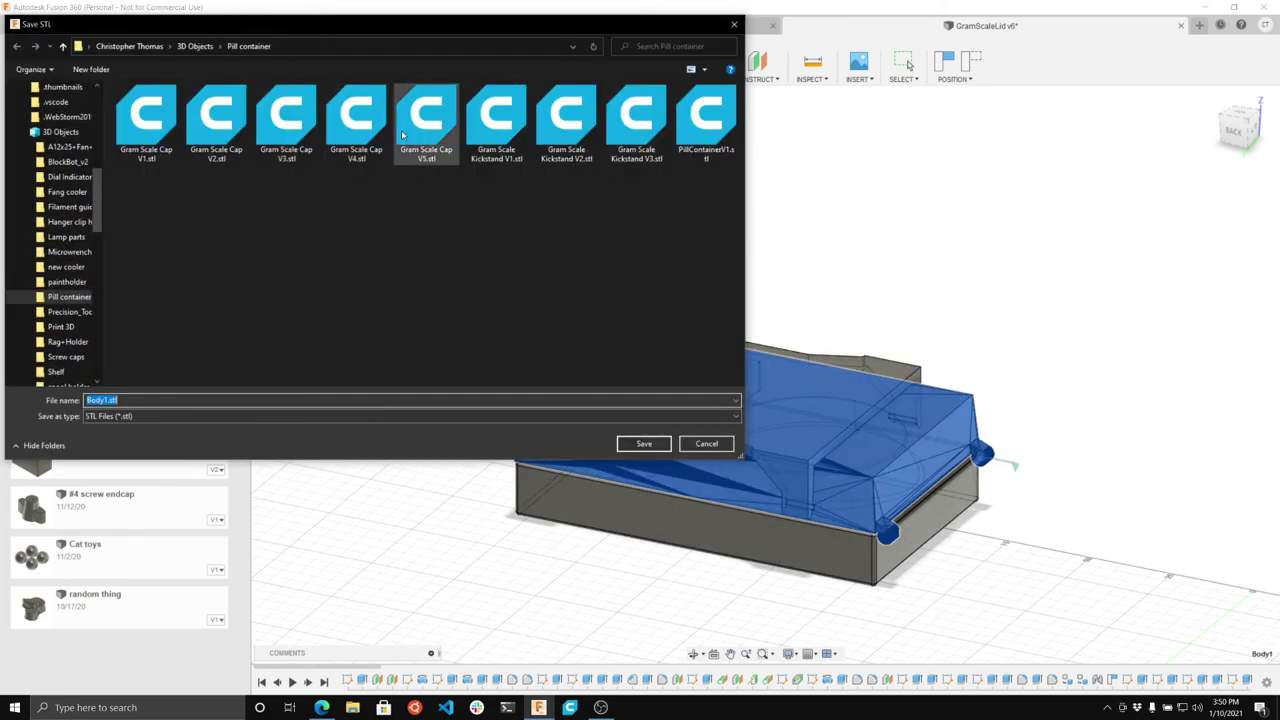
{"action": "left_click", "coordinate": [403, 134]}
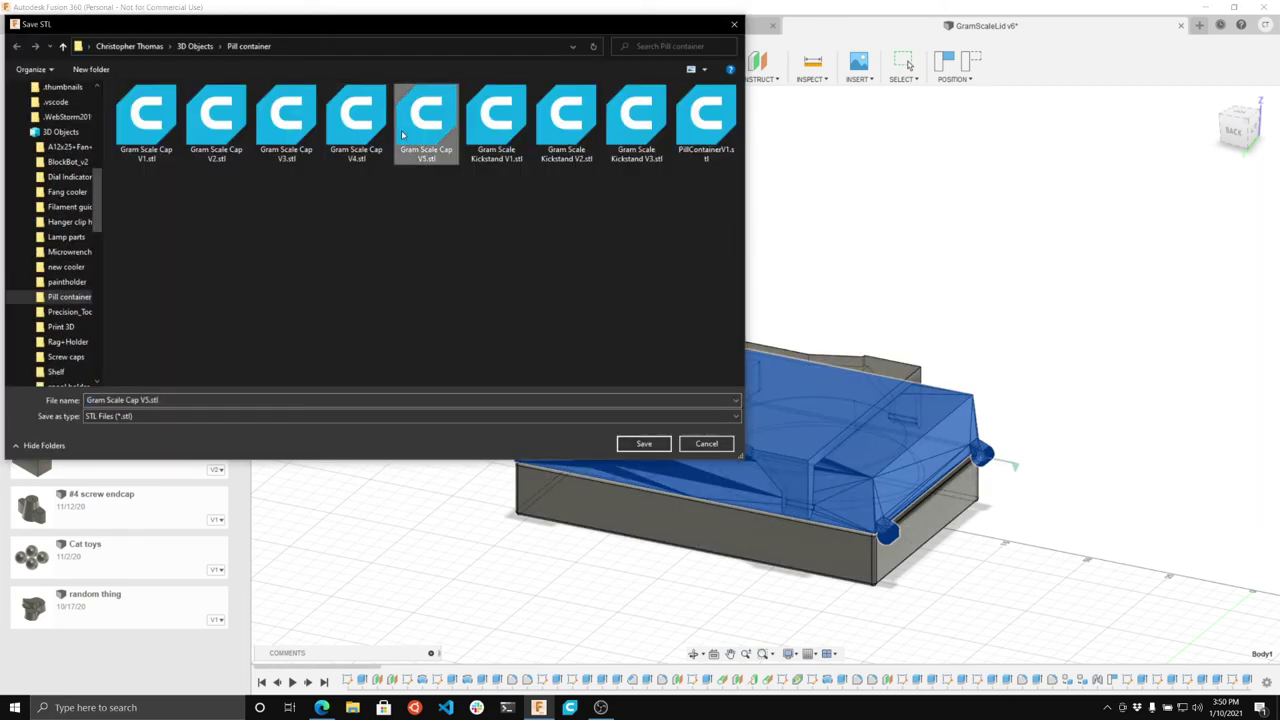
{"action": "left_click", "coordinate": [661, 447]}
{"action": "left_click", "coordinate": [661, 352]}
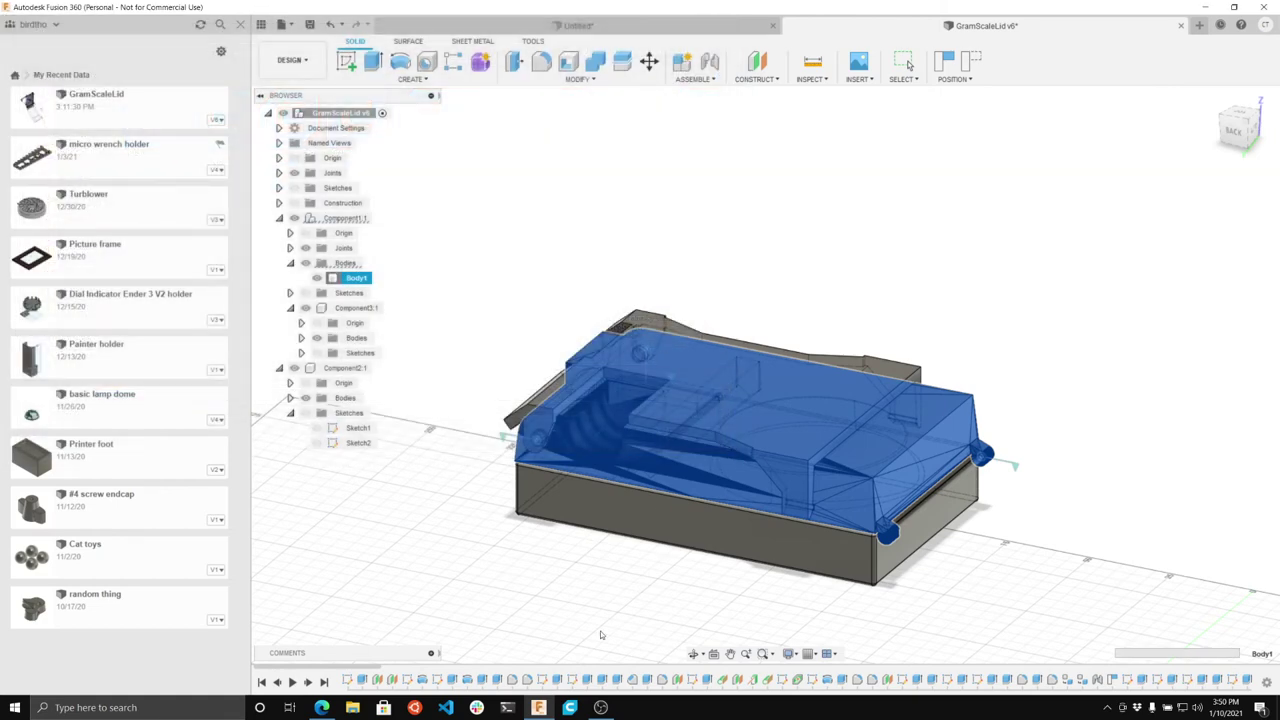
Step: Switch to Ultimaker Cura and open the recent file Gram Scale Cap V5.stl
{"action": "left_click", "coordinate": [591, 650]}
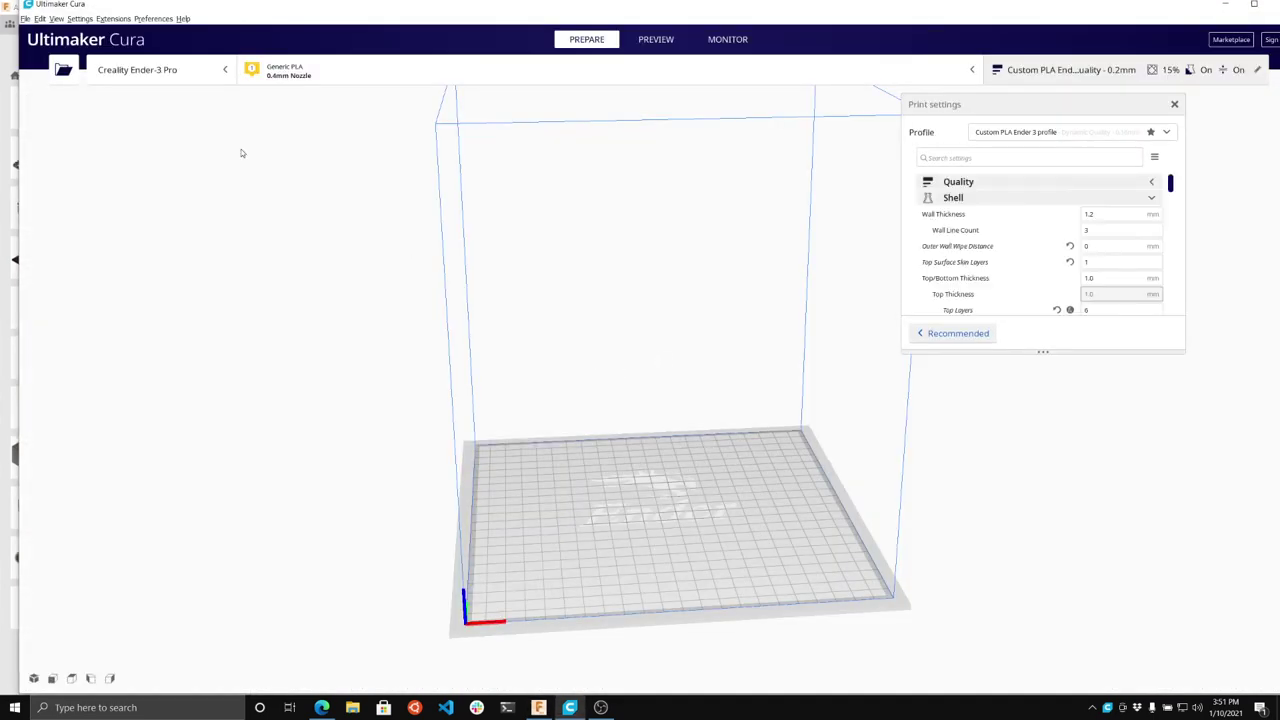
{"action": "left_click", "coordinate": [27, 18]}
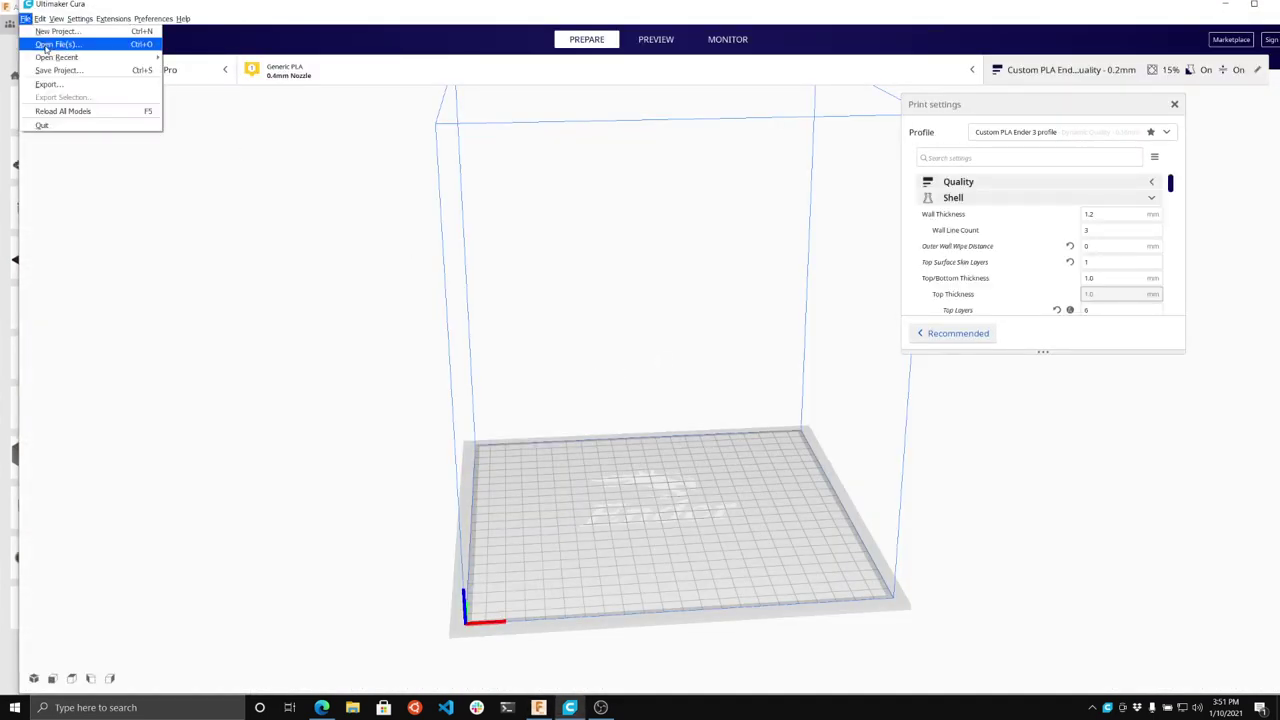
{"action": "mouse_move", "coordinate": [50, 59]}
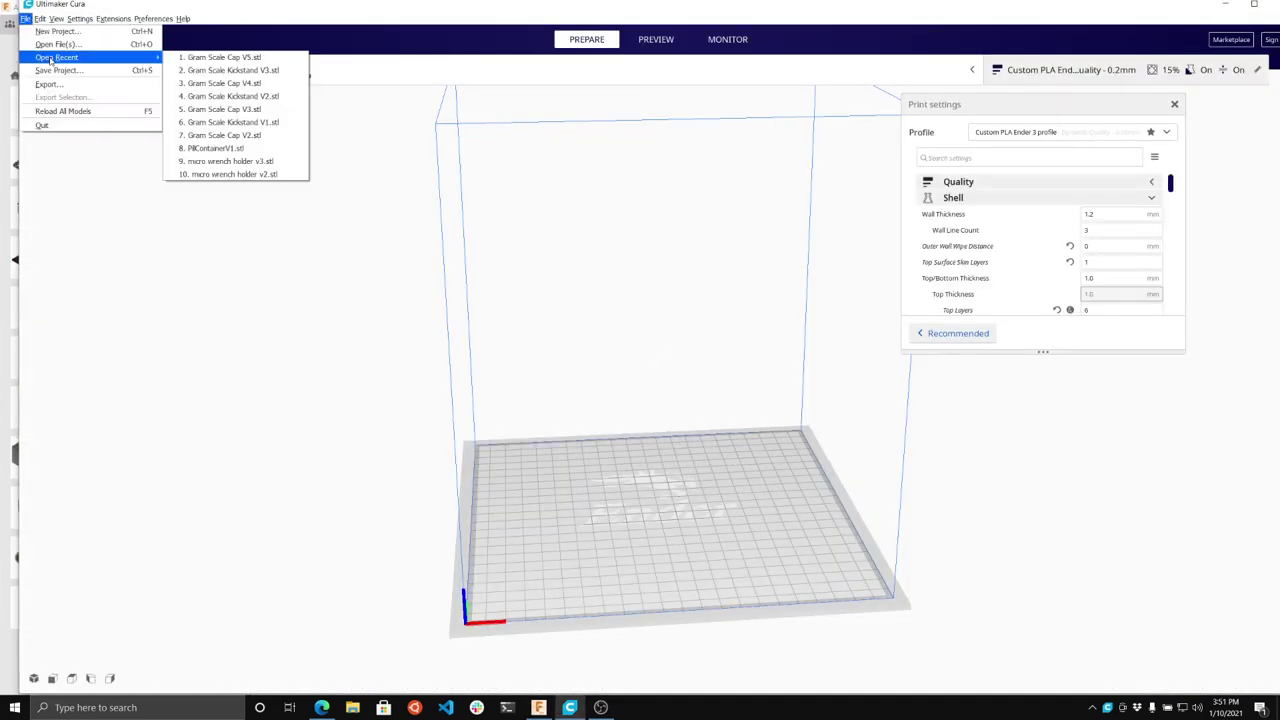
{"action": "left_click", "coordinate": [184, 58]}
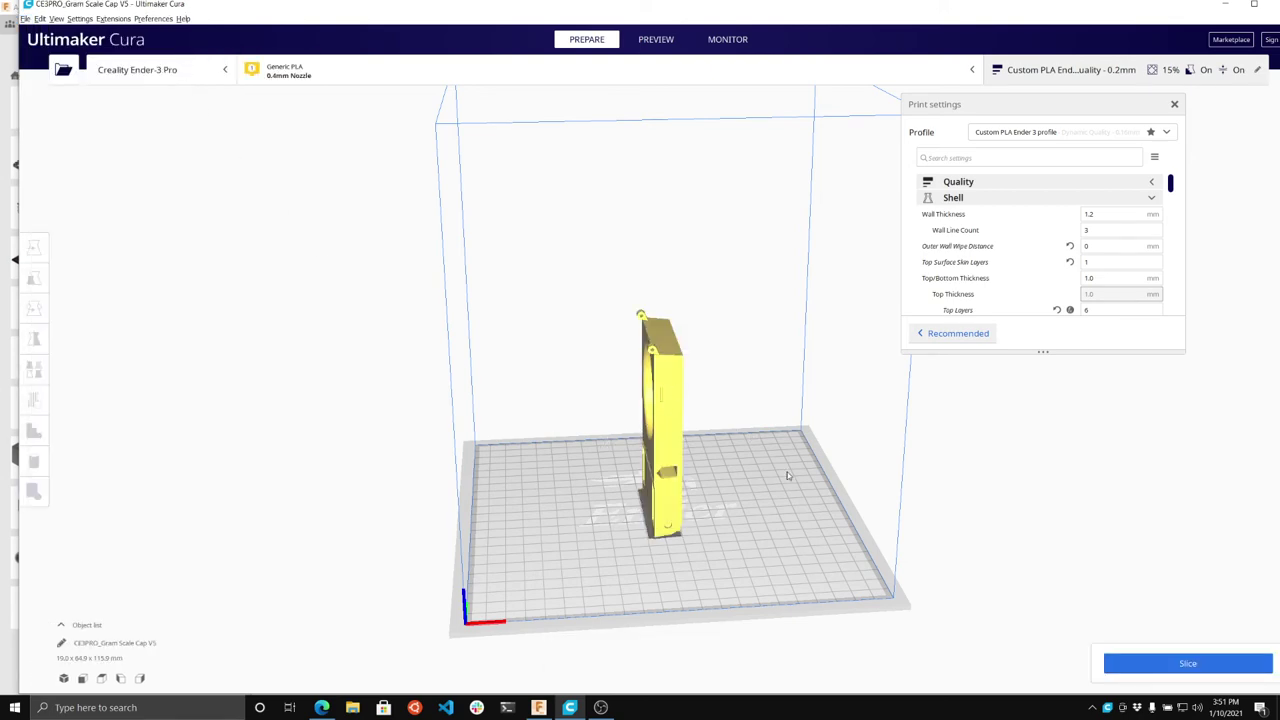
Step: Lay the upright lid flat on the bed by aligning its broad face opposite the round recess with the build plate
{"action": "right_click_drag", "start_coordinate": [793, 486], "coordinate": [450, 477]}
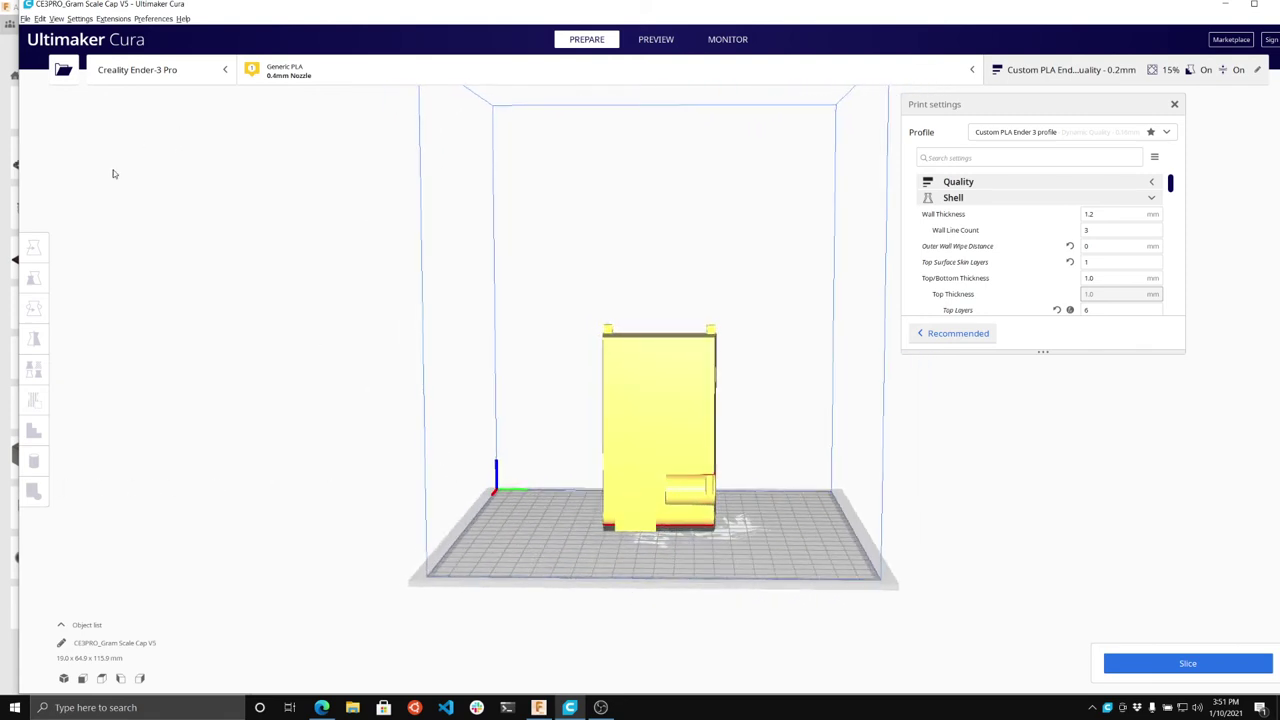
{"action": "left_click", "coordinate": [629, 385]}
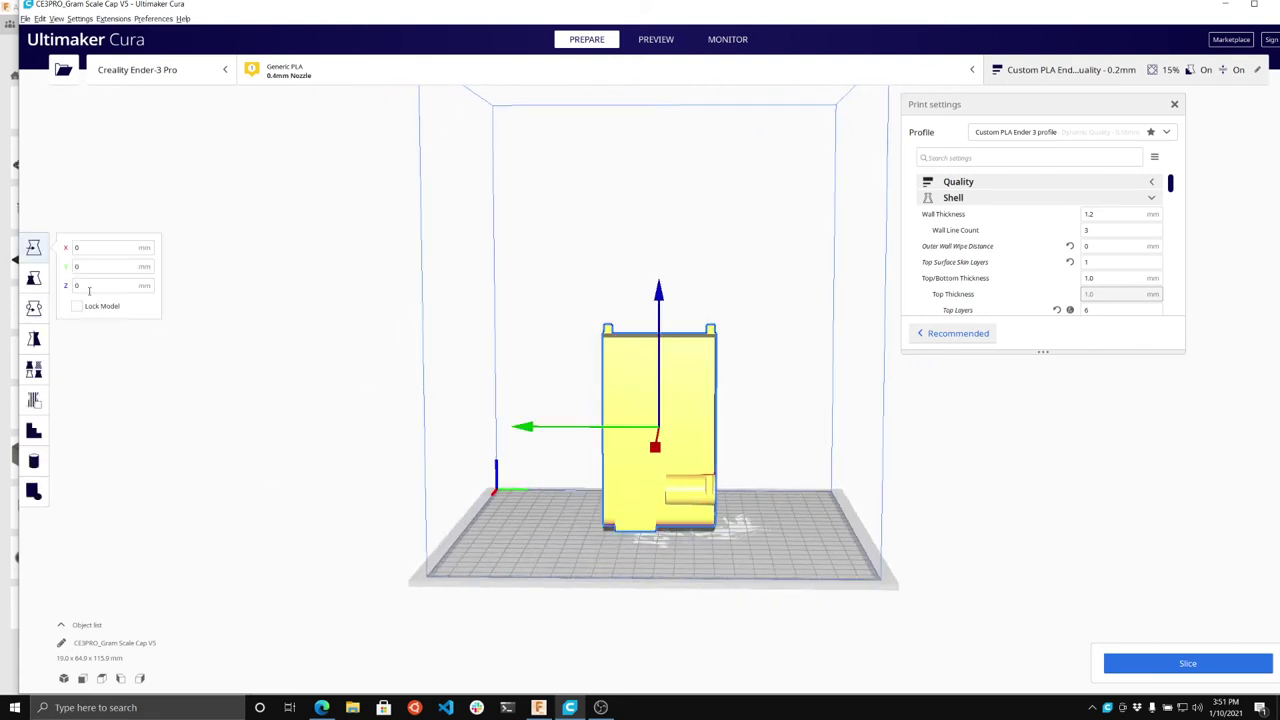
{"action": "left_click", "coordinate": [33, 308]}
{"action": "left_click", "coordinate": [158, 317]}
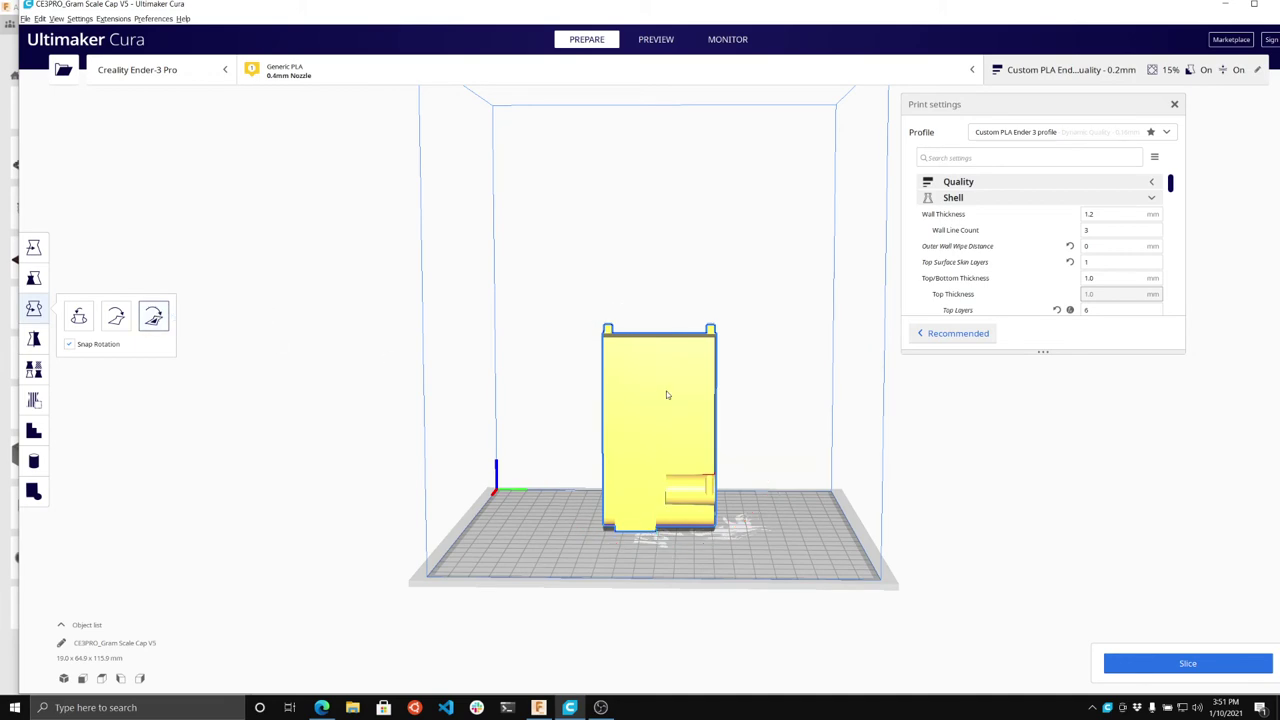
{"action": "left_click", "coordinate": [666, 390]}
{"action": "right_click_drag", "start_coordinate": [666, 390], "coordinate": [550, 519]}
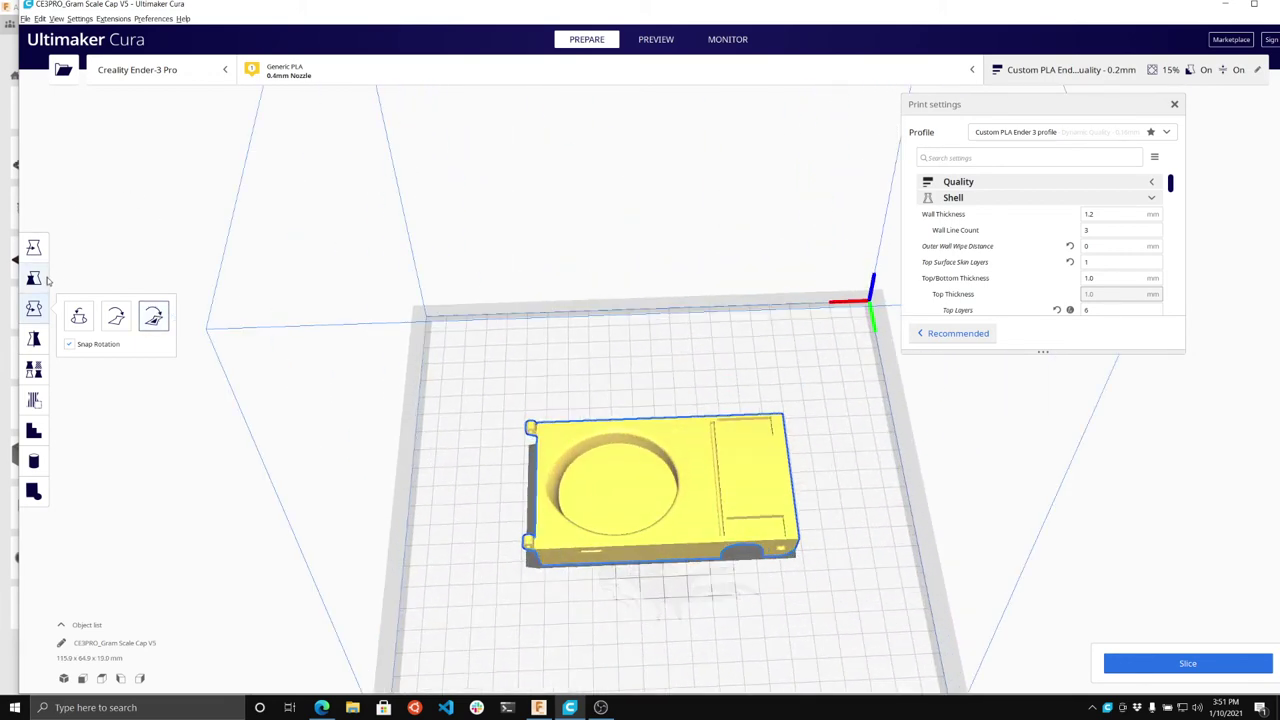
Step: Rotate the flat lid 90° about the vertical axis with snap rotation on
{"action": "left_click", "coordinate": [35, 310]}
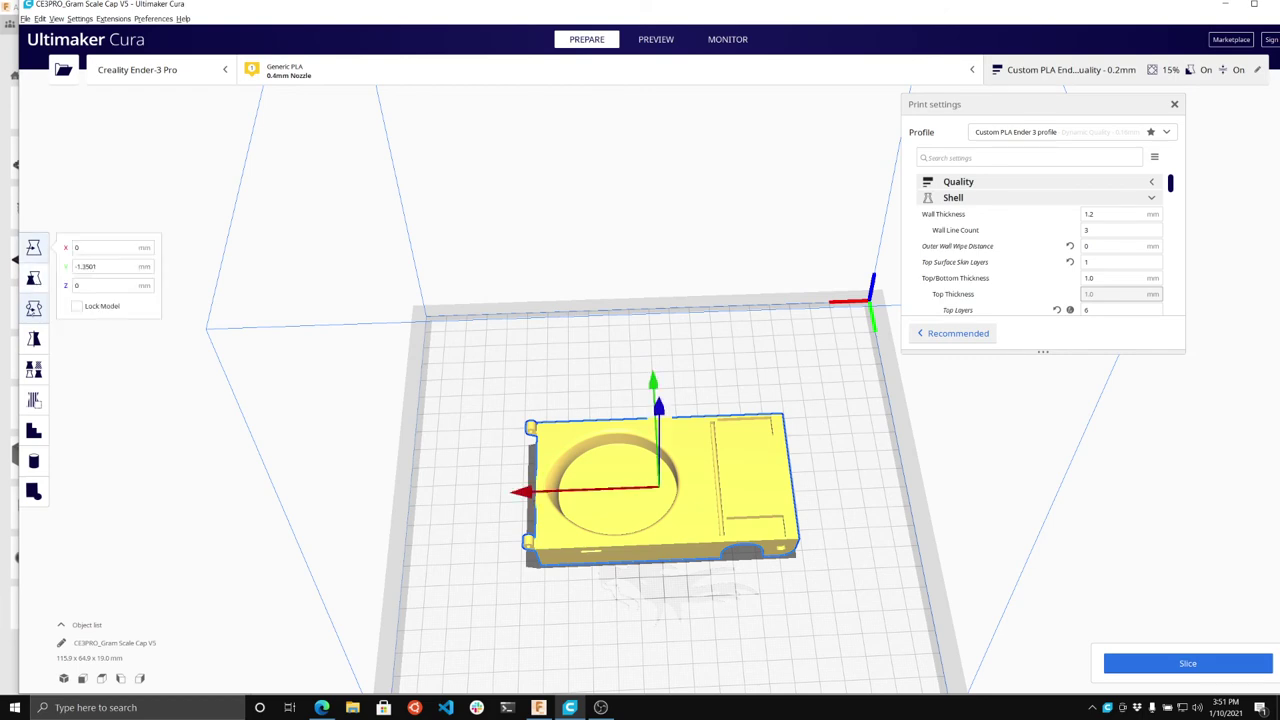
{"action": "left_click", "coordinate": [33, 308]}
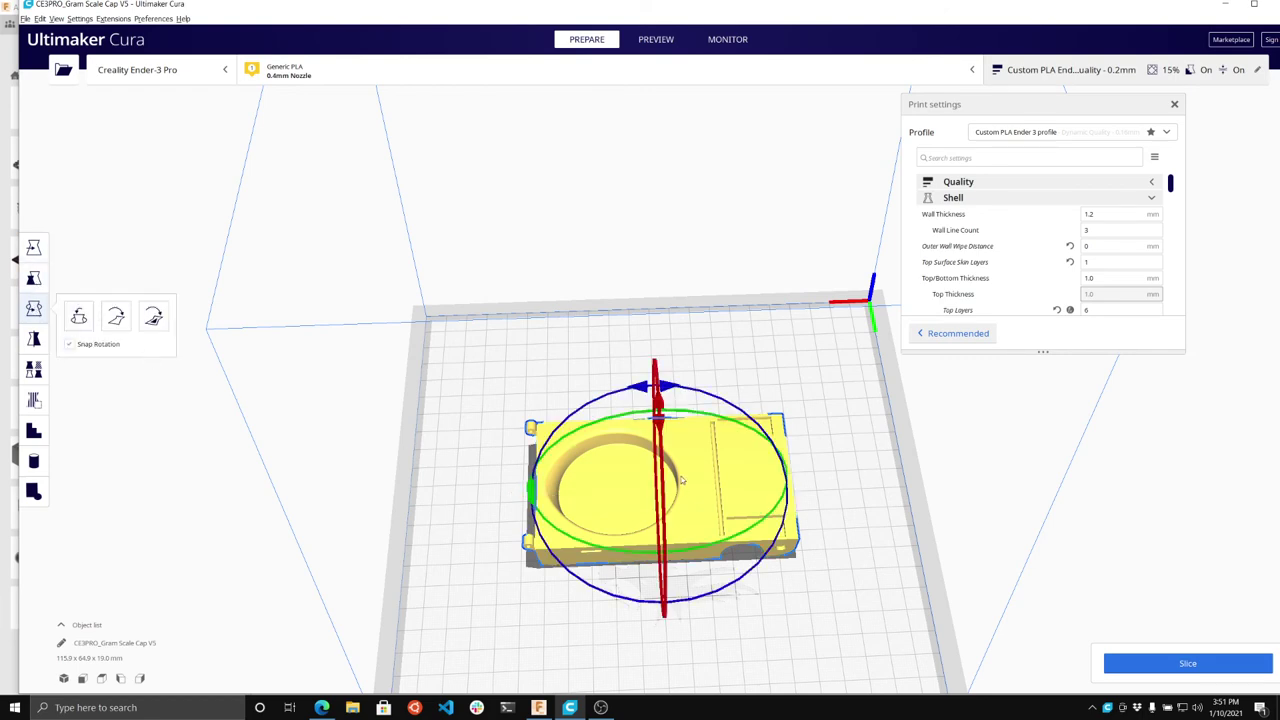
{"action": "right_click_drag", "start_coordinate": [560, 490], "coordinate": [650, 498]}
{"action": "left_click_drag", "start_coordinate": [537, 452], "coordinate": [724, 326]}
{"action": "right_click_drag", "start_coordinate": [724, 326], "coordinate": [830, 350]}
Step: Slice the lid with the current print settings and open the layer preview
{"action": "left_click", "coordinate": [1186, 662]}
{"action": "scroll", "coordinate": [632, 321], "scroll_direction": "up", "scroll_amount": 3}
{"action": "scroll", "coordinate": [631, 321], "scroll_direction": "down", "scroll_amount": 5}
{"action": "right_click_drag", "start_coordinate": [645, 335], "coordinate": [813, 333]}
{"action": "scroll", "coordinate": [800, 418], "scroll_direction": "up", "scroll_amount": 5}
{"action": "scroll", "coordinate": [800, 418], "scroll_direction": "up", "scroll_amount": 1}
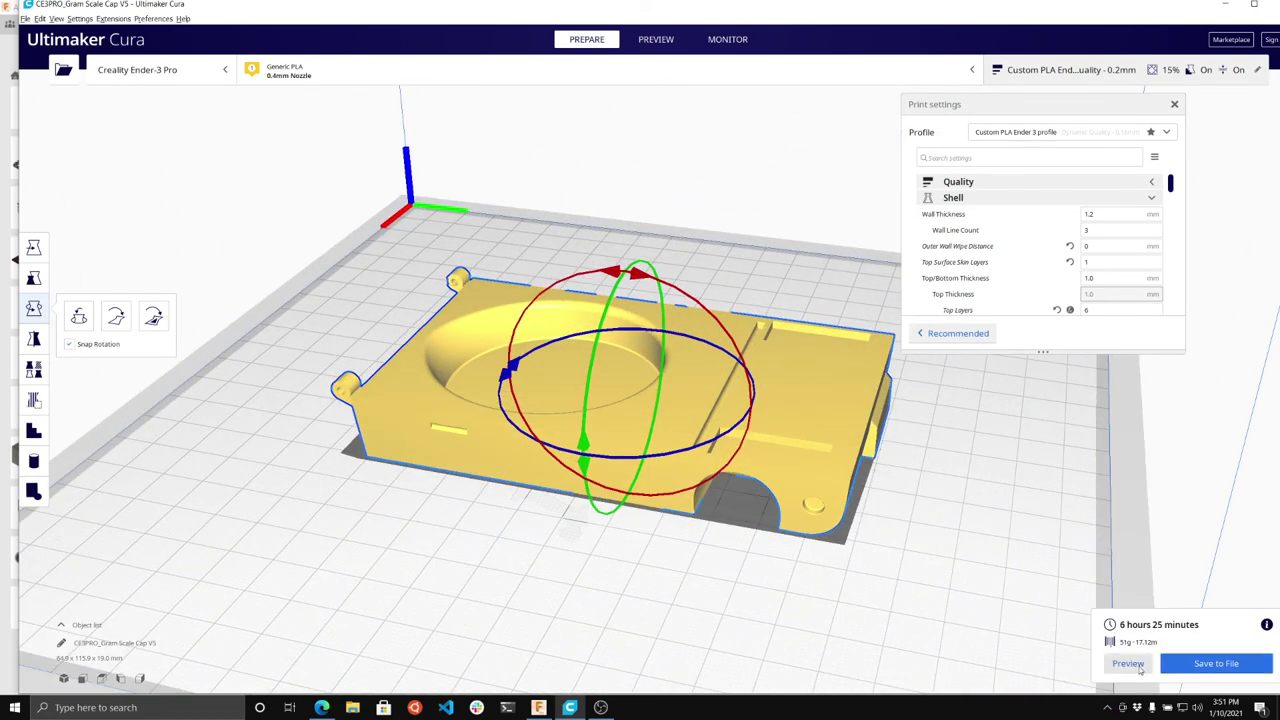
{"action": "left_click", "coordinate": [1128, 664]}
Step: Examine the generated supports around the side cutouts and the hinge pegs in the layer preview
{"action": "right_click_drag", "start_coordinate": [903, 555], "coordinate": [884, 497]}
{"action": "scroll", "coordinate": [748, 521], "scroll_direction": "up", "scroll_amount": 10}
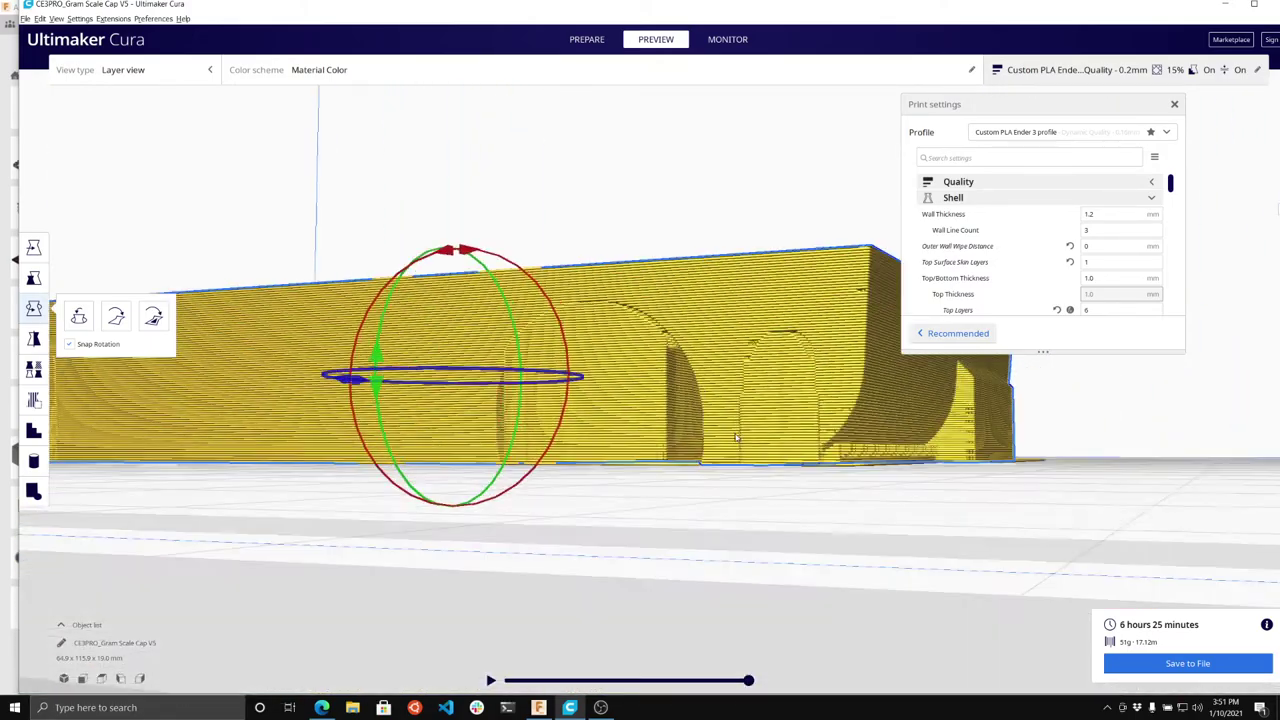
{"action": "right_click_drag", "start_coordinate": [736, 437], "coordinate": [628, 473]}
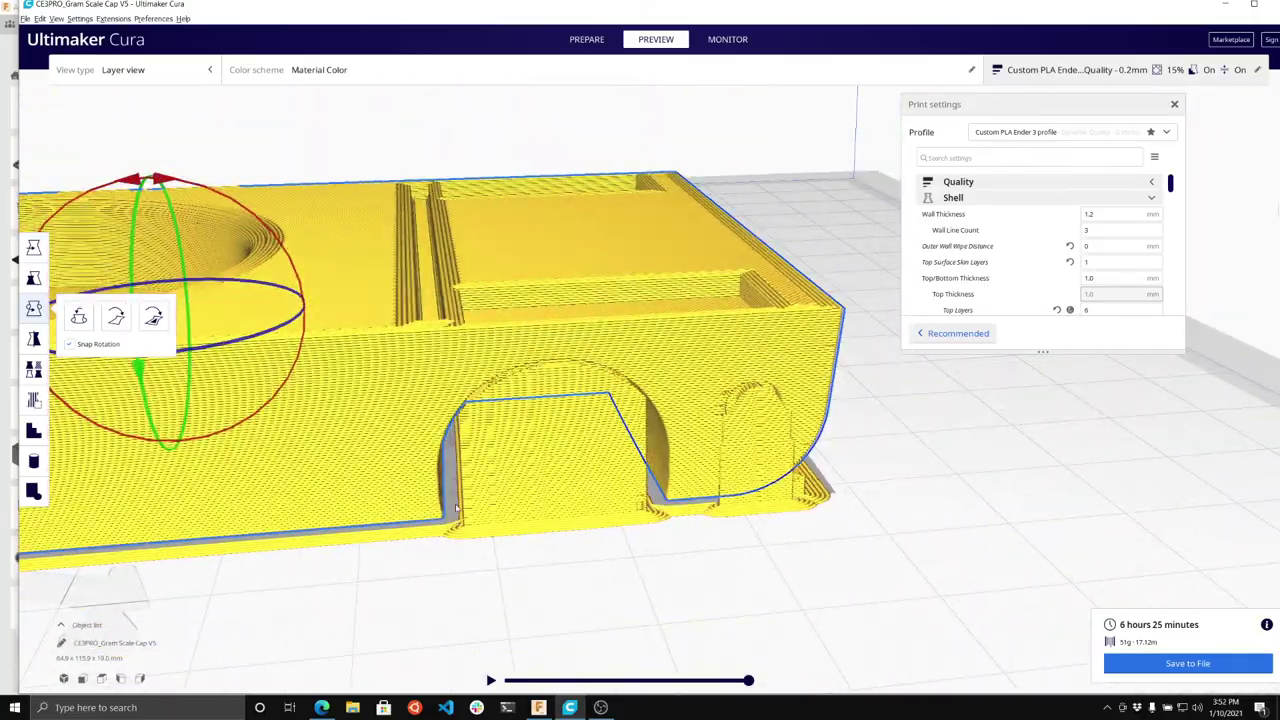
{"action": "right_click_drag", "start_coordinate": [456, 508], "coordinate": [346, 496]}
{"action": "right_click_drag", "start_coordinate": [209, 444], "coordinate": [237, 476]}
{"action": "middle_click_drag", "start_coordinate": [237, 477], "coordinate": [322, 387]}
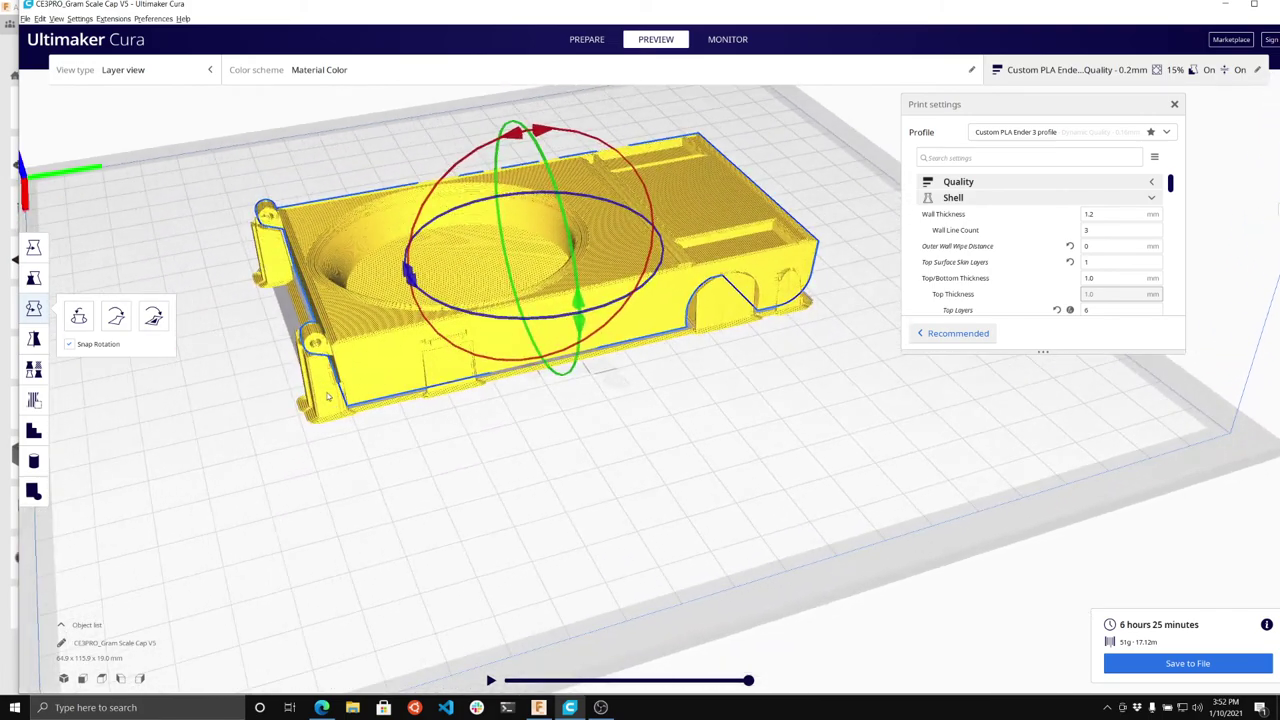
{"action": "right_click_drag", "start_coordinate": [393, 393], "coordinate": [509, 438]}
Step: Place 31.25 mm cube custom supports over the lid's side slot and near the hinge end
{"action": "left_click", "coordinate": [40, 462]}
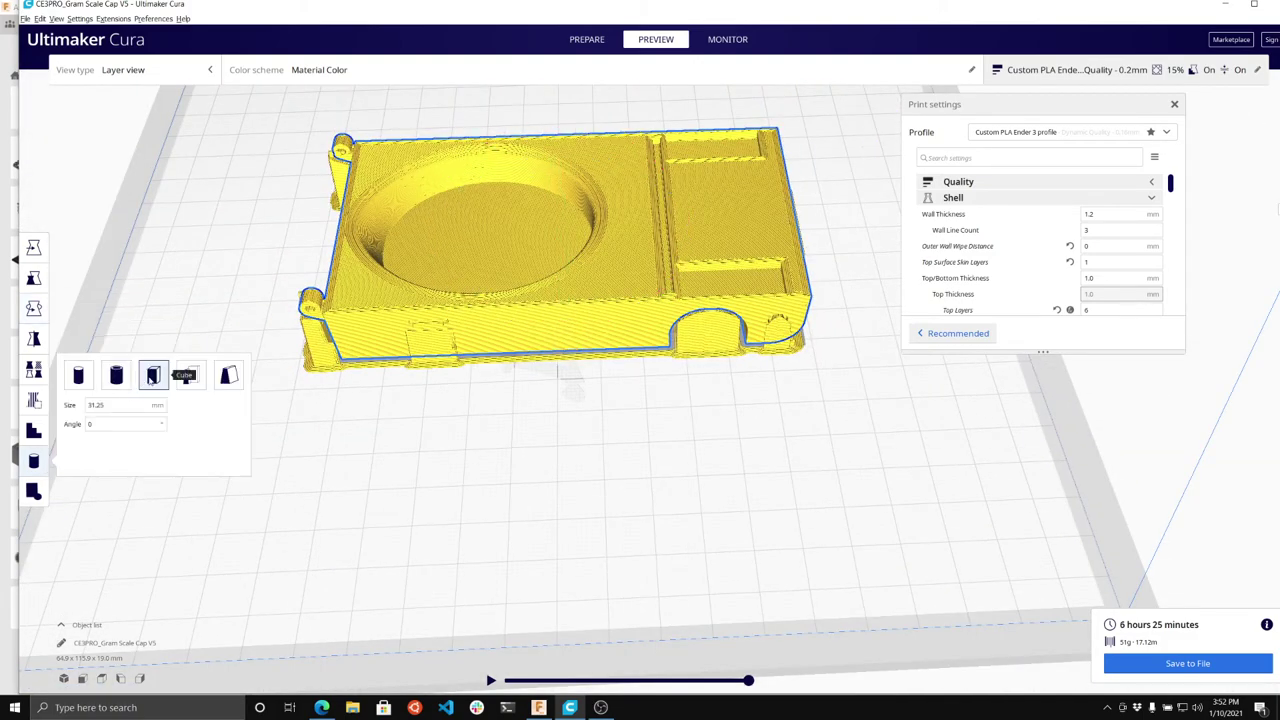
{"action": "left_click", "coordinate": [430, 335]}
{"action": "right_click_drag", "start_coordinate": [600, 363], "coordinate": [0, 420]}
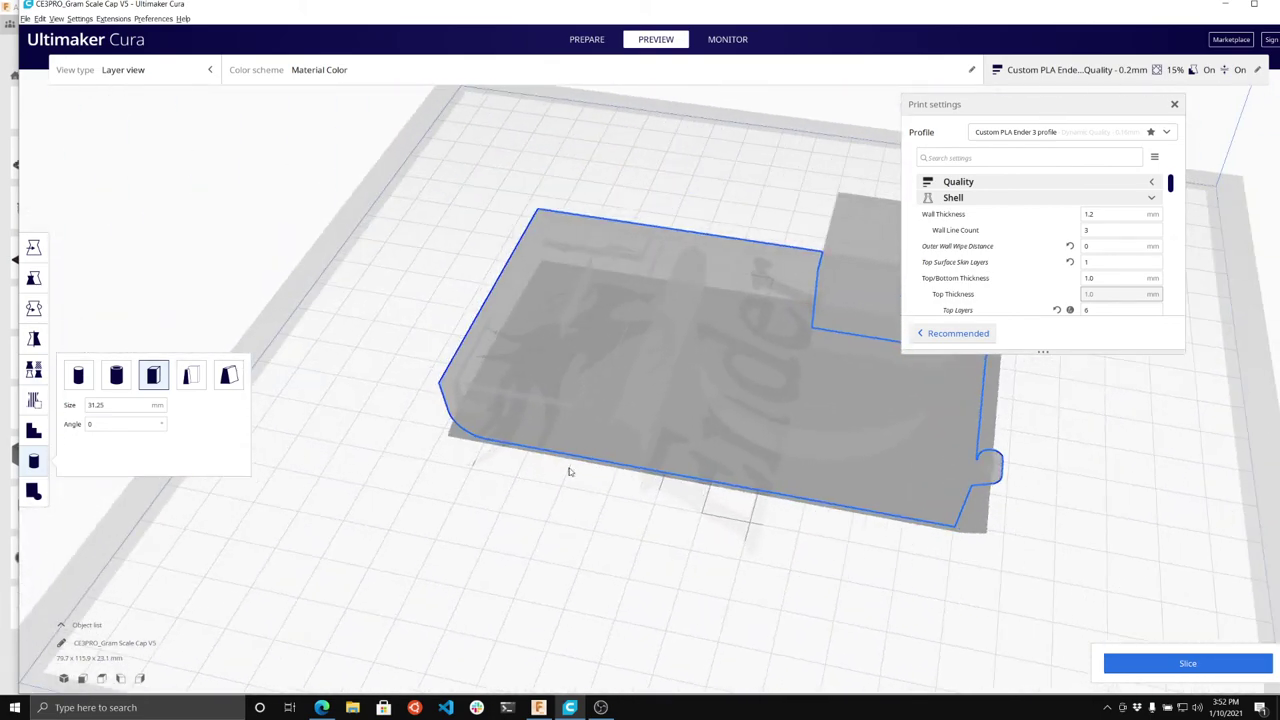
{"action": "left_click", "coordinate": [857, 492]}
{"action": "right_click_drag", "start_coordinate": [730, 513], "coordinate": [768, 512]}
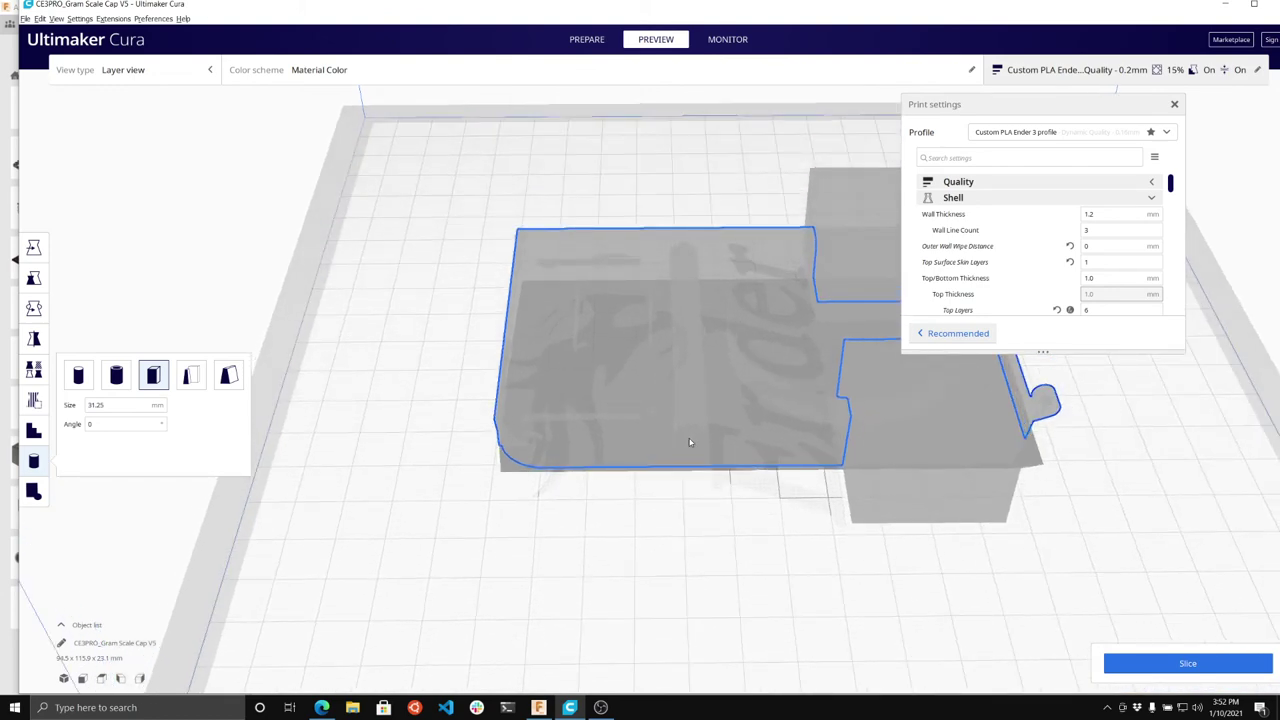
{"action": "right_click_drag", "start_coordinate": [707, 447], "coordinate": [711, 500]}
Step: Scale the middle support cube uniformly down to about 27 mm wide (86.85%)
{"action": "left_click", "coordinate": [33, 278]}
{"action": "left_click", "coordinate": [687, 510]}
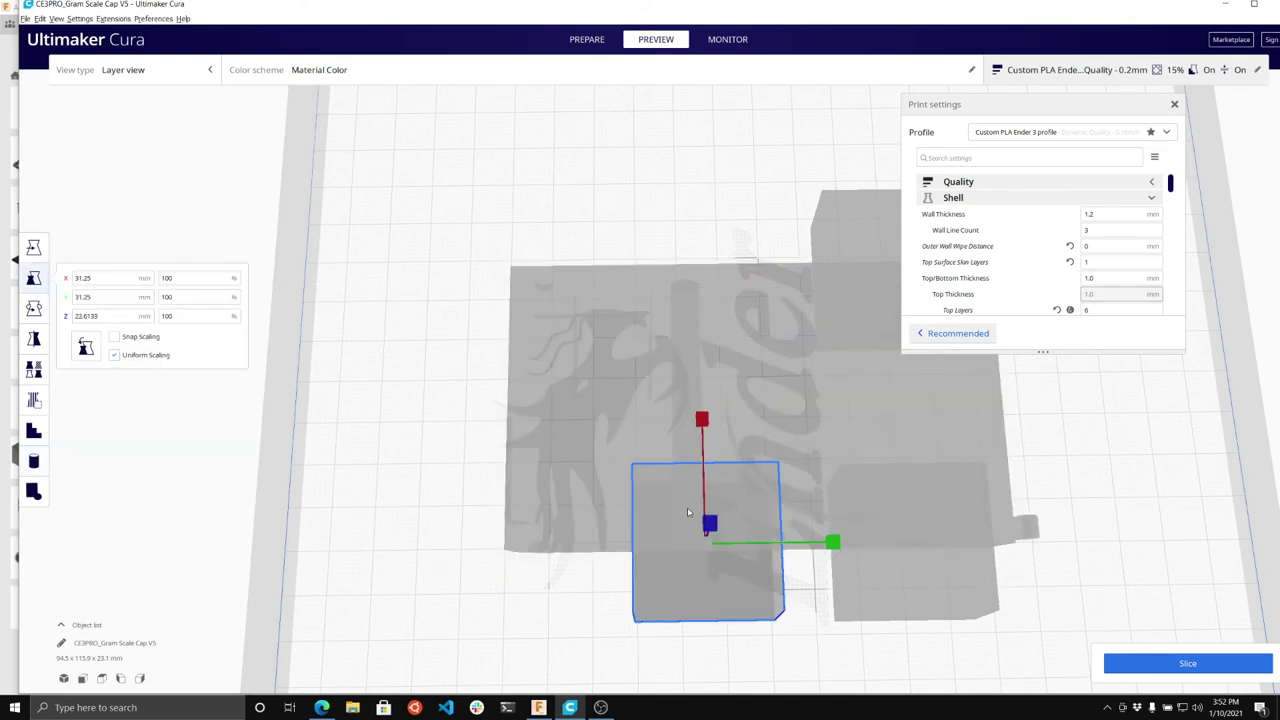
{"action": "left_click_drag", "start_coordinate": [828, 543], "coordinate": [765, 542]}
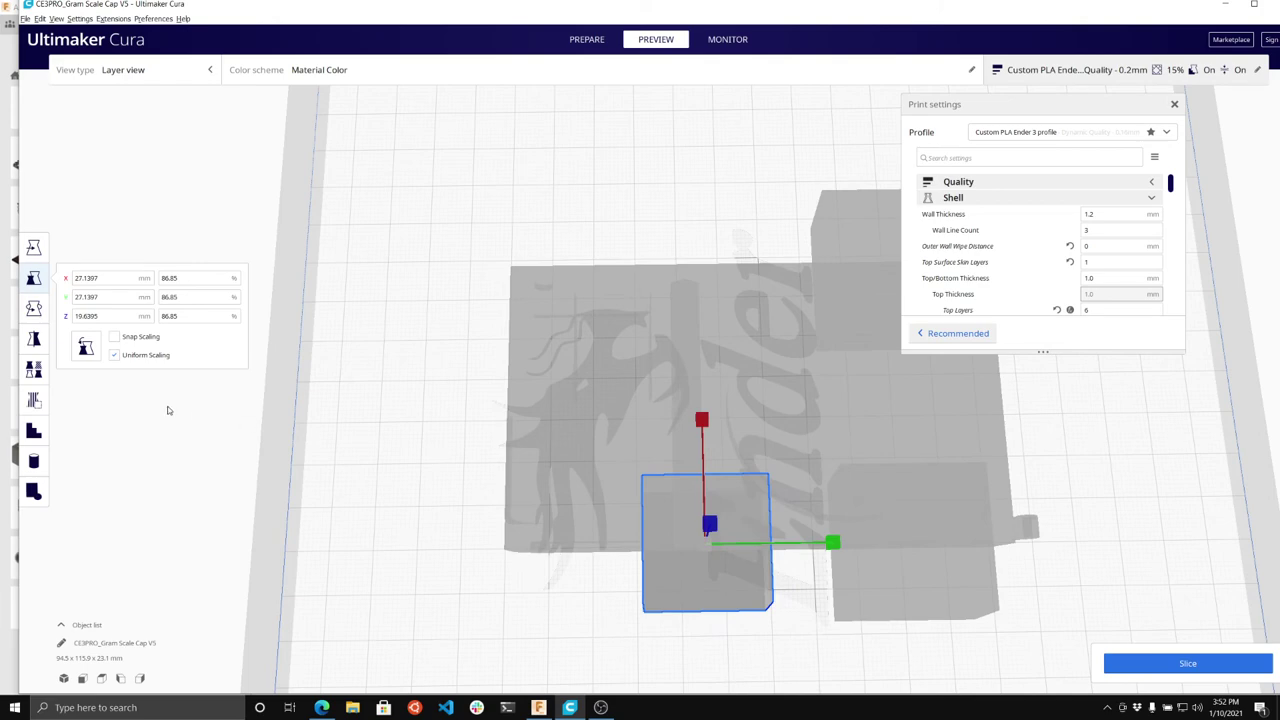
Step: Turn off uniform scaling, stretch the middle cube across the lid's full width and adjust its position along the lid
{"action": "left_click", "coordinate": [113, 357]}
{"action": "right_click_drag", "start_coordinate": [383, 480], "coordinate": [721, 454]}
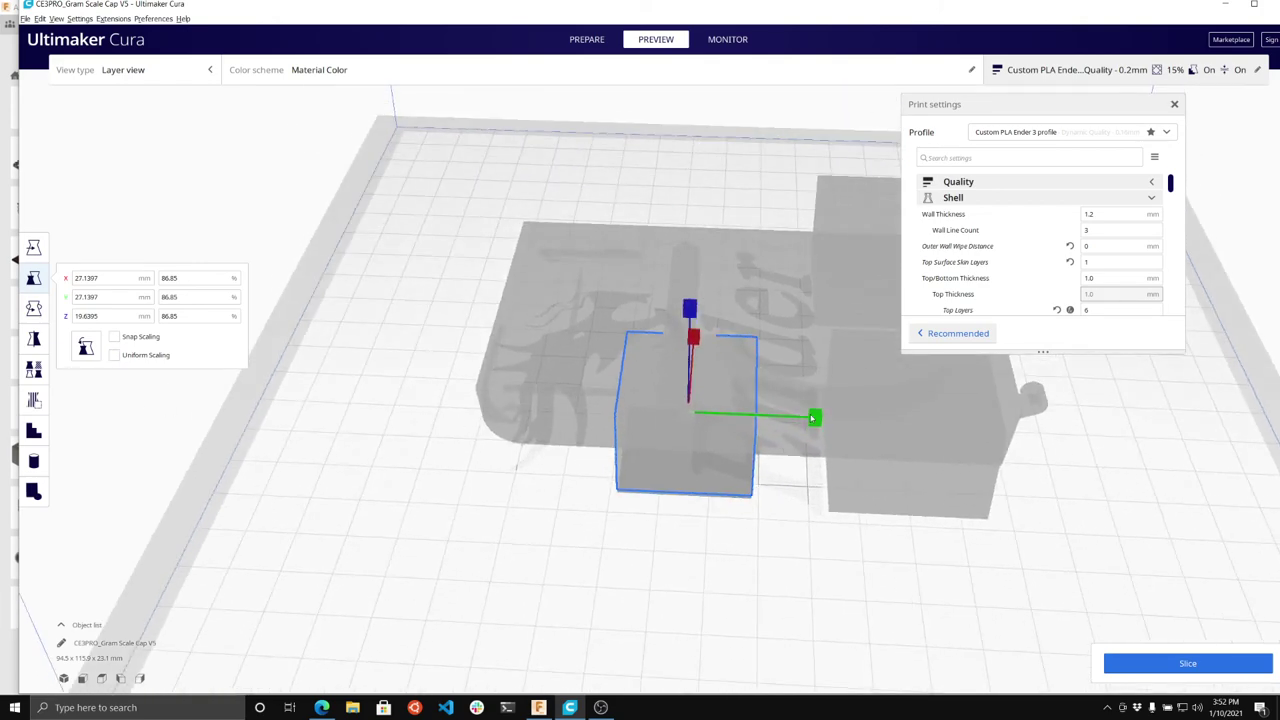
{"action": "left_click_drag", "start_coordinate": [812, 419], "coordinate": [488, 470]}
{"action": "right_click_drag", "start_coordinate": [488, 470], "coordinate": [392, 441]}
{"action": "key", "text": "t"}
{"action": "mouse_move", "coordinate": [824, 538]}
{"action": "left_mouse_down"}
{"action": "mouse_move", "coordinate": [866, 536]}
{"action": "mouse_move", "coordinate": [837, 536]}
{"action": "left_mouse_up"}
{"action": "right_click_drag", "start_coordinate": [632, 502], "coordinate": [707, 447]}
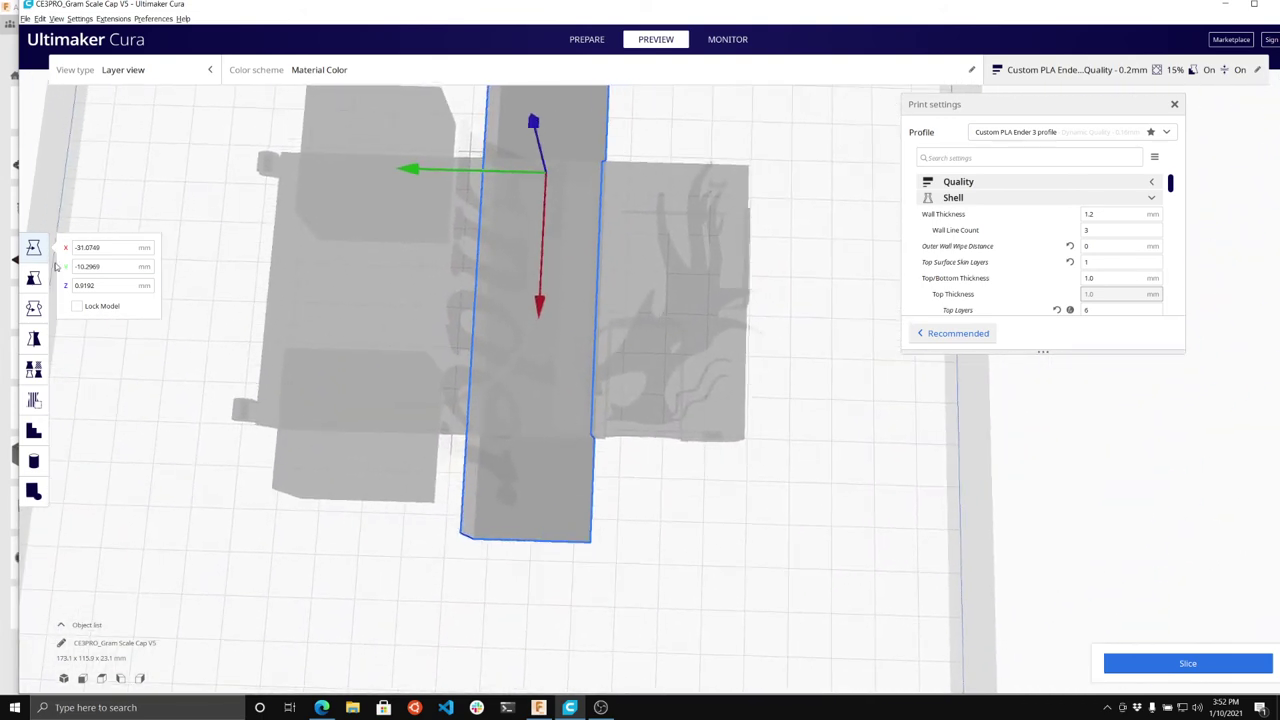
Step: Add two 31.25 mm custom support cubes over the lid's corners at the end opposite the hinge pegs
{"action": "left_click", "coordinate": [35, 461]}
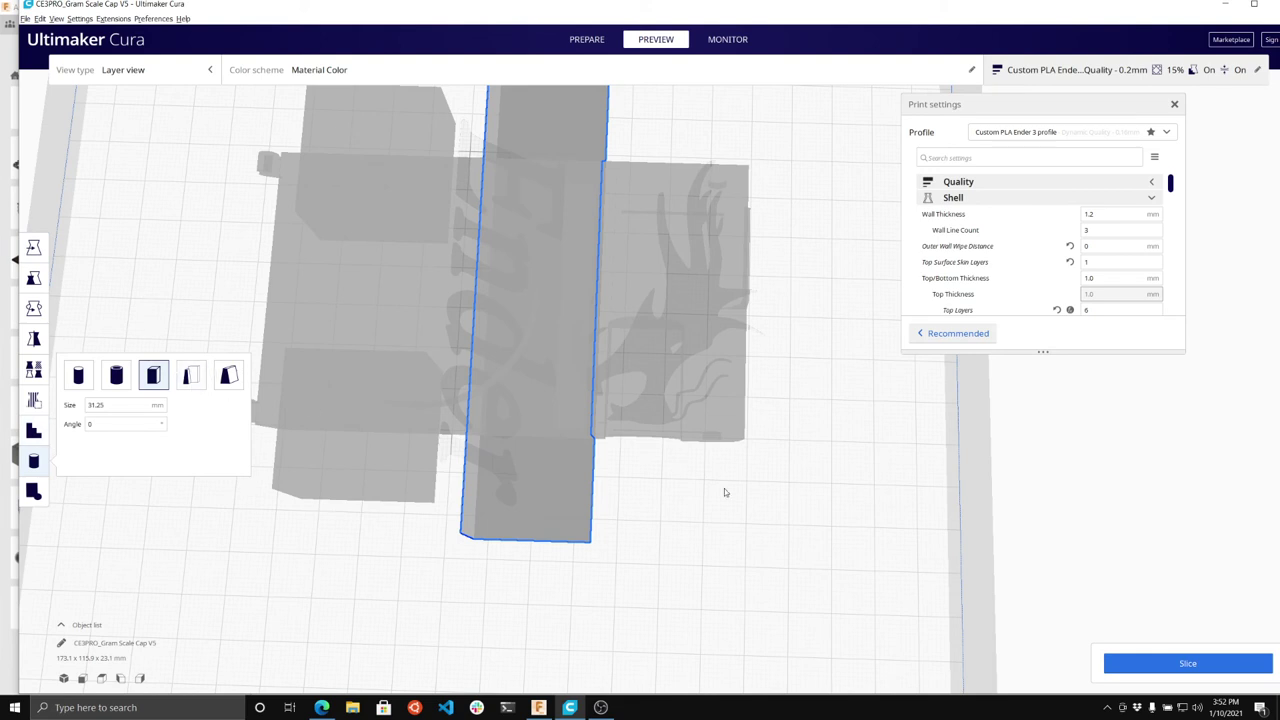
{"action": "left_click", "coordinate": [720, 440]}
{"action": "left_click", "coordinate": [719, 443]}
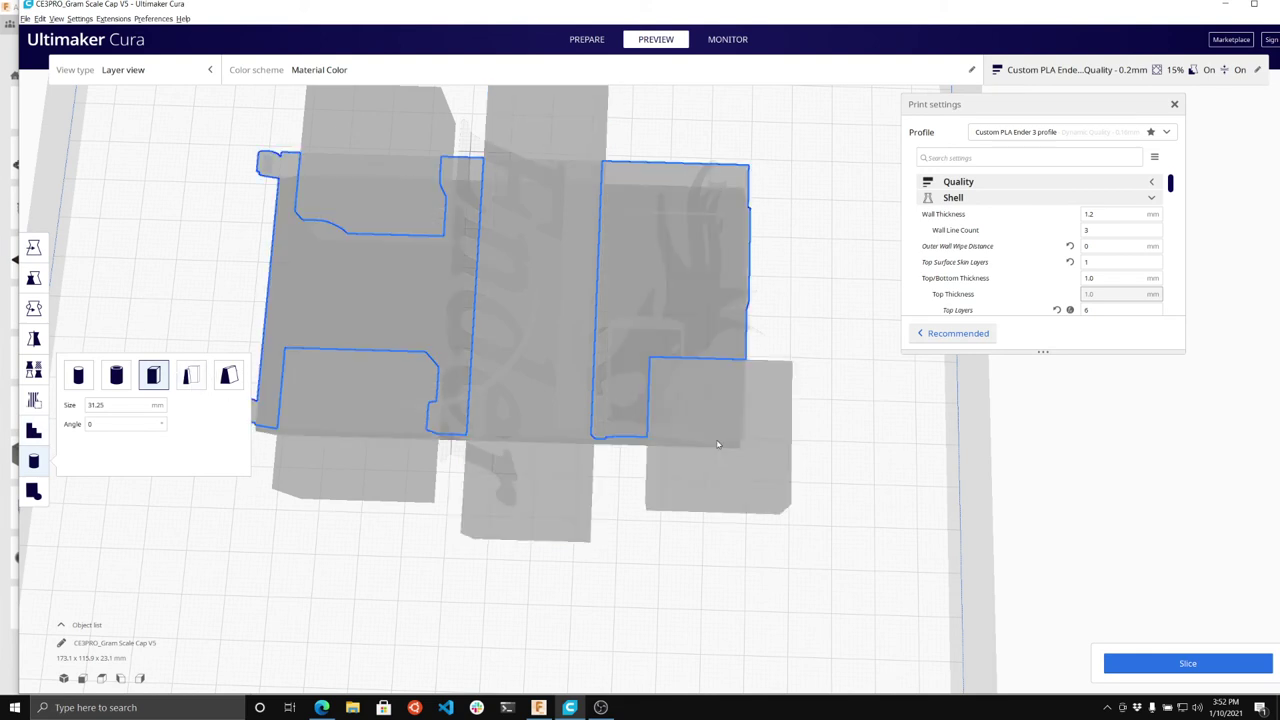
{"action": "left_click", "coordinate": [723, 181]}
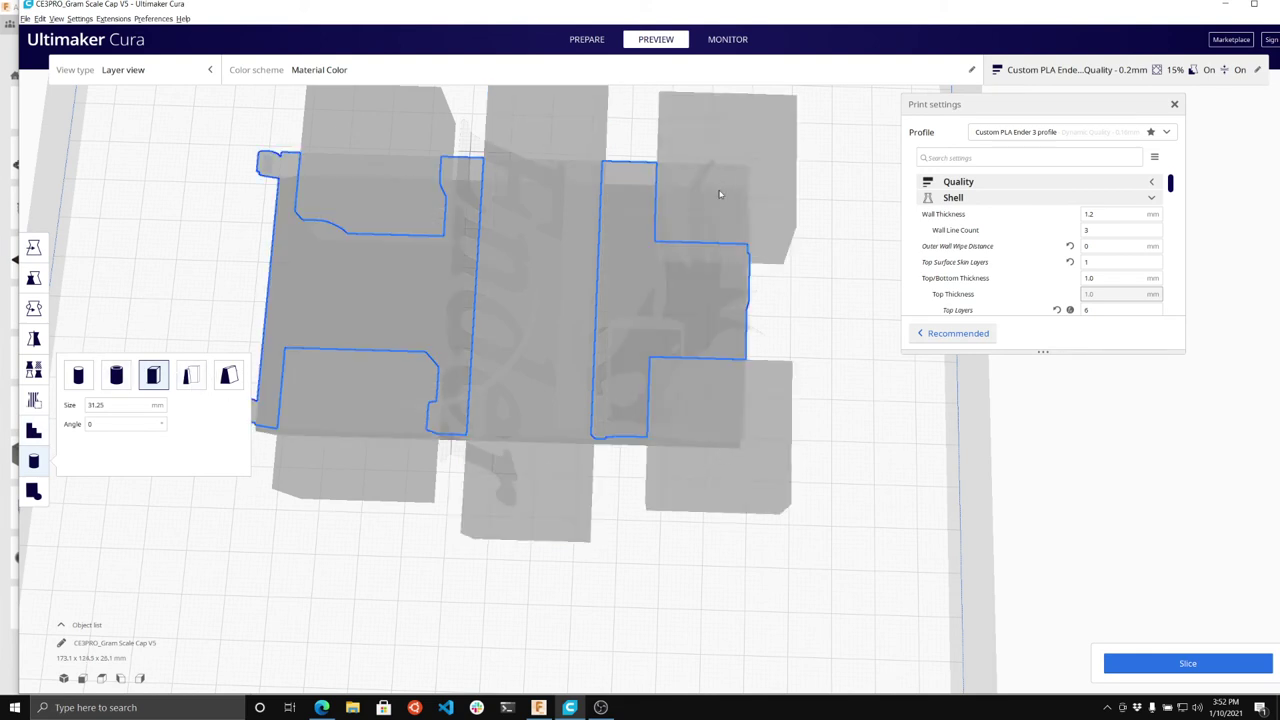
Step: Uniformly shrink both new corner cubes, scaling the second one to about 15 mm wide (48.08%)
{"action": "left_click", "coordinate": [34, 279]}
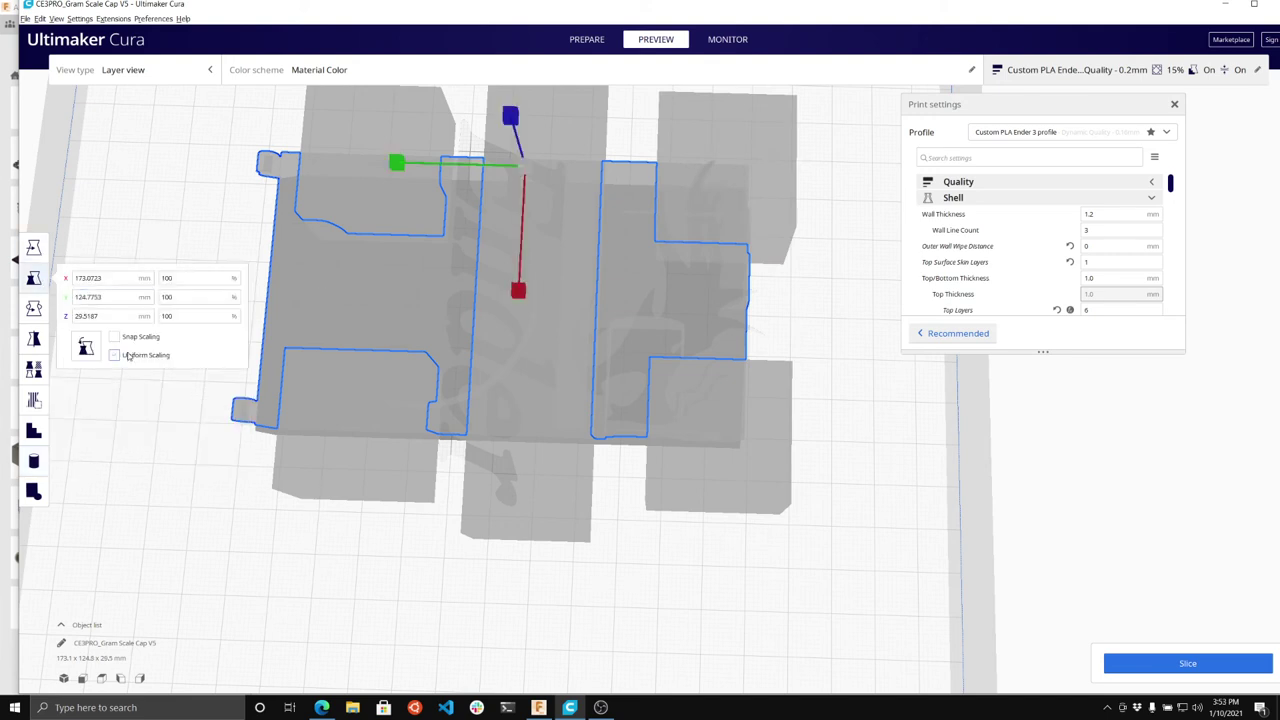
{"action": "left_click", "coordinate": [756, 177]}
{"action": "left_click_drag", "start_coordinate": [732, 144], "coordinate": [726, 160]}
{"action": "left_click", "coordinate": [765, 455]}
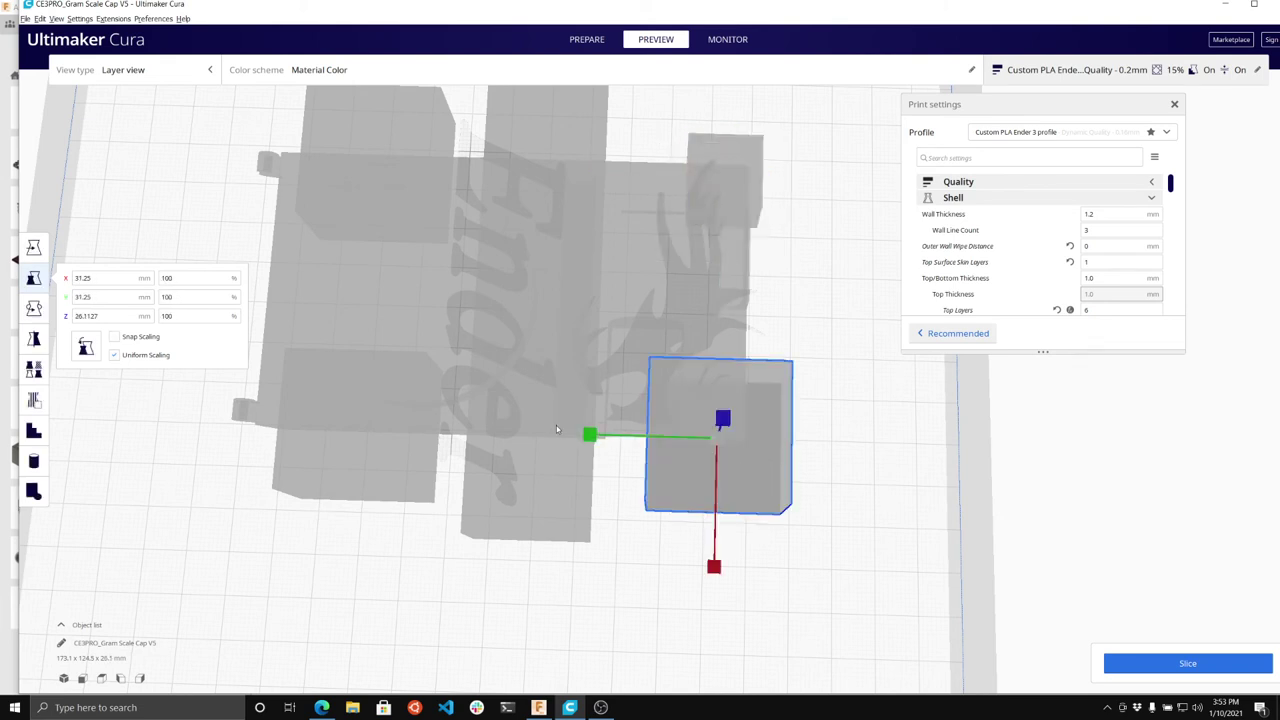
{"action": "left_click_drag", "start_coordinate": [590, 436], "coordinate": [632, 441]}
{"action": "right_click_drag", "start_coordinate": [632, 441], "coordinate": [525, 384]}
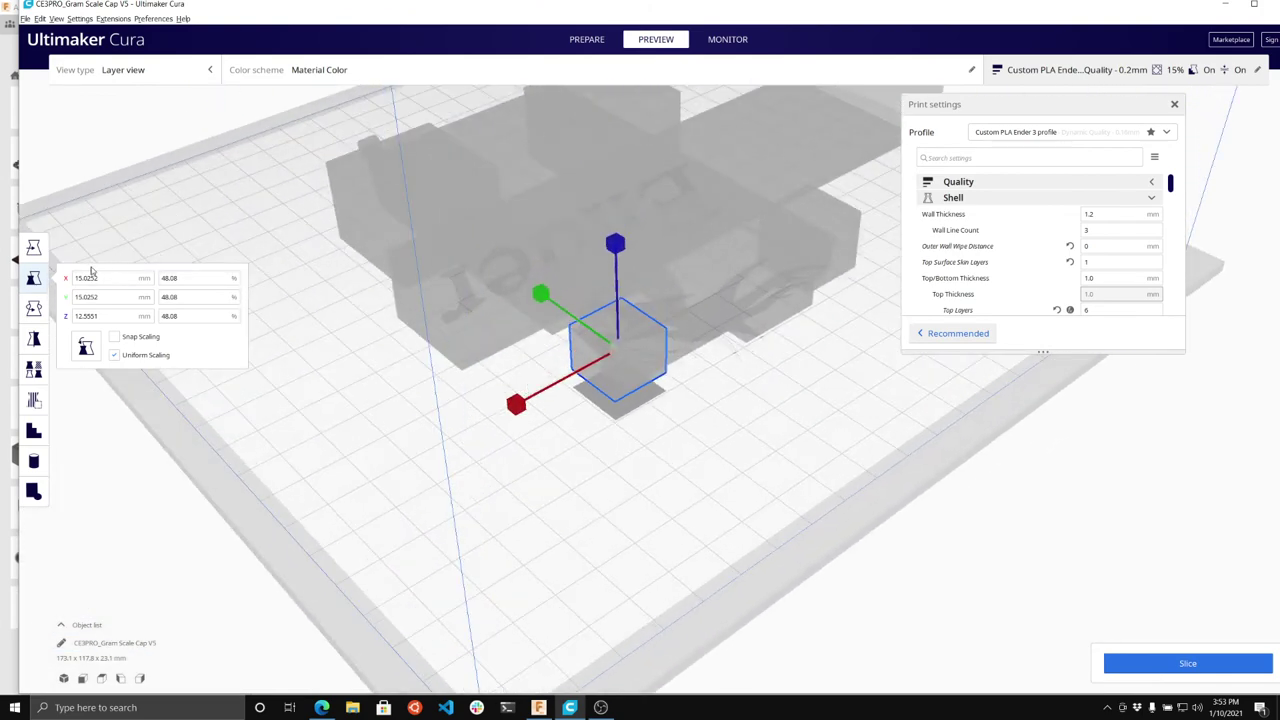
Step: Lower the 15 mm corner cube toward the bed and shift it slightly against the lid's corner
{"action": "left_click", "coordinate": [34, 247]}
{"action": "right_click_drag", "start_coordinate": [766, 349], "coordinate": [737, 383]}
{"action": "left_click_drag", "start_coordinate": [657, 301], "coordinate": [657, 329]}
{"action": "right_click_drag", "start_coordinate": [670, 326], "coordinate": [703, 318]}
{"action": "left_click_drag", "start_coordinate": [566, 447], "coordinate": [558, 447]}
{"action": "right_click_drag", "start_coordinate": [558, 447], "coordinate": [271, 500]}
Step: Lower the other small corner cube and position it over its corner at about X -33.8, Y -52.5 mm
{"action": "left_click", "coordinate": [607, 437]}
{"action": "right_click_drag", "start_coordinate": [623, 431], "coordinate": [621, 422]}
{"action": "left_click_drag", "start_coordinate": [643, 267], "coordinate": [643, 296]}
{"action": "right_click_drag", "start_coordinate": [643, 296], "coordinate": [771, 463]}
{"action": "left_click_drag", "start_coordinate": [667, 390], "coordinate": [705, 450]}
{"action": "right_click_drag", "start_coordinate": [705, 450], "coordinate": [562, 398]}
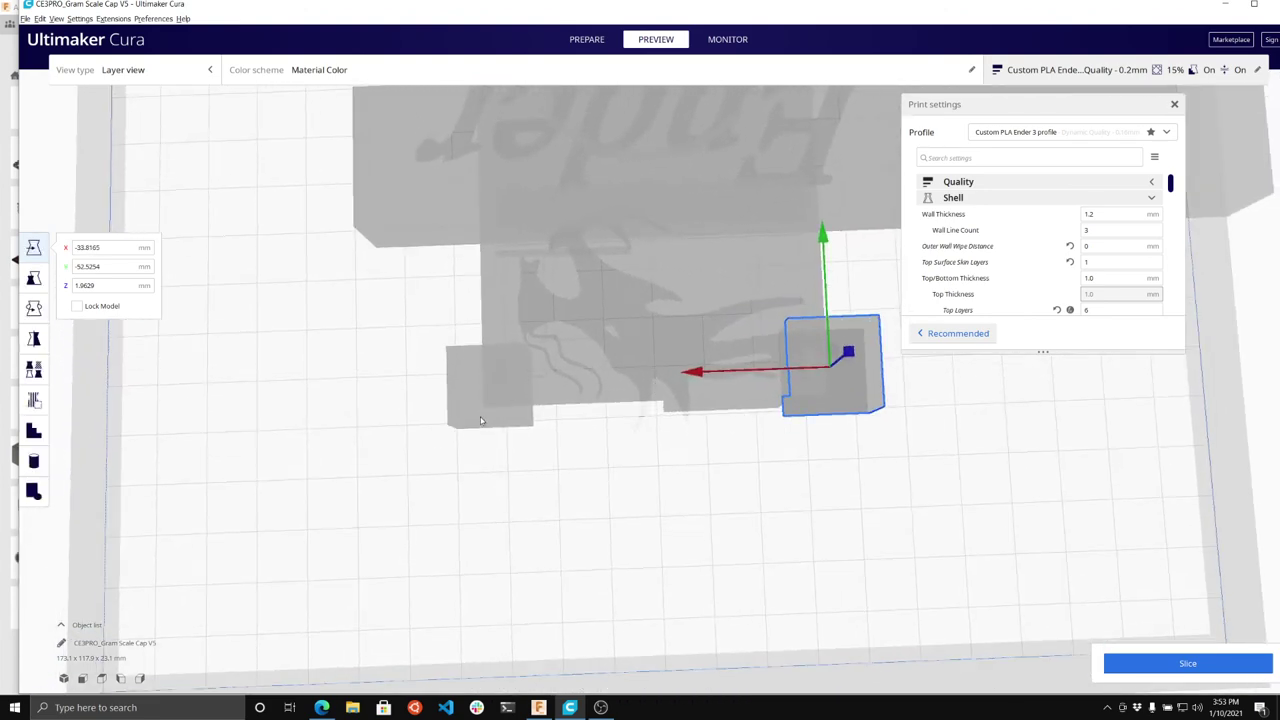
Step: Reposition the 15 mm corner cube to about X 35.1, Y -53.8 mm
{"action": "left_click", "coordinate": [481, 421]}
{"action": "left_click_drag", "start_coordinate": [358, 397], "coordinate": [352, 435]}
{"action": "right_click_drag", "start_coordinate": [632, 434], "coordinate": [660, 311]}
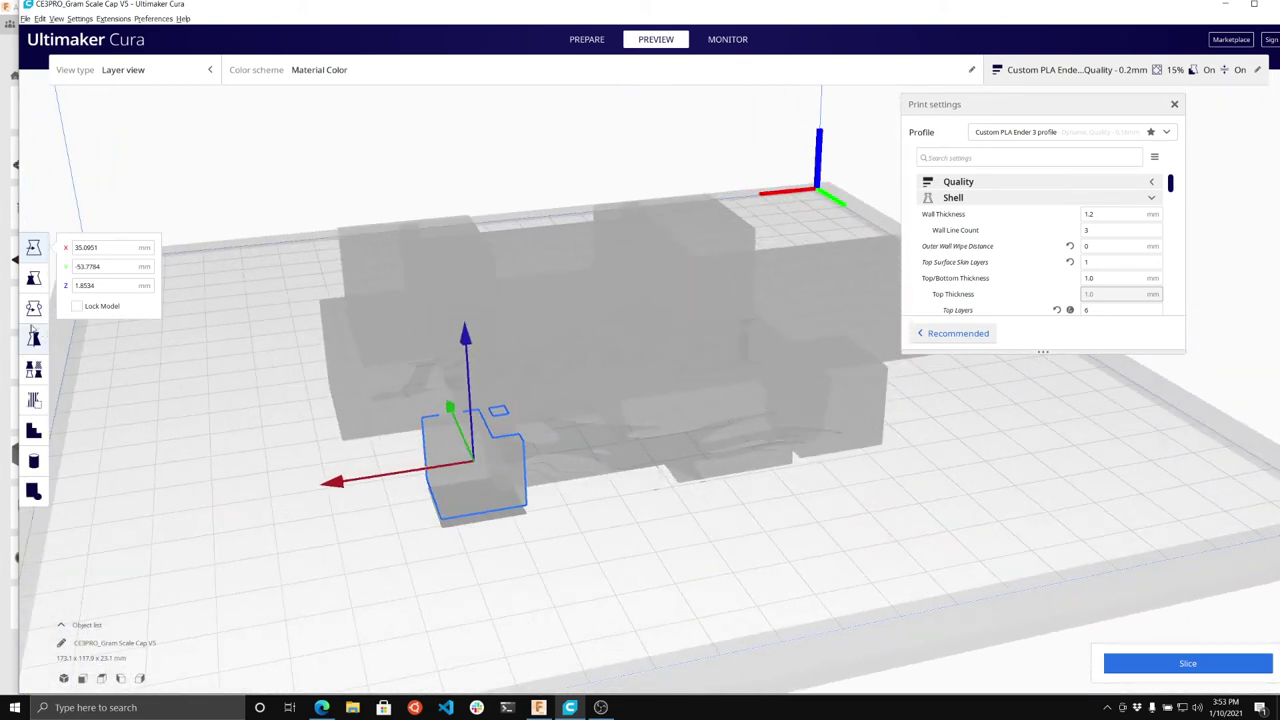
Step: Set the 15 mm corner cube's mesh type to Don't support overlaps and select the opposite corner cube
{"action": "left_click", "coordinate": [34, 370]}
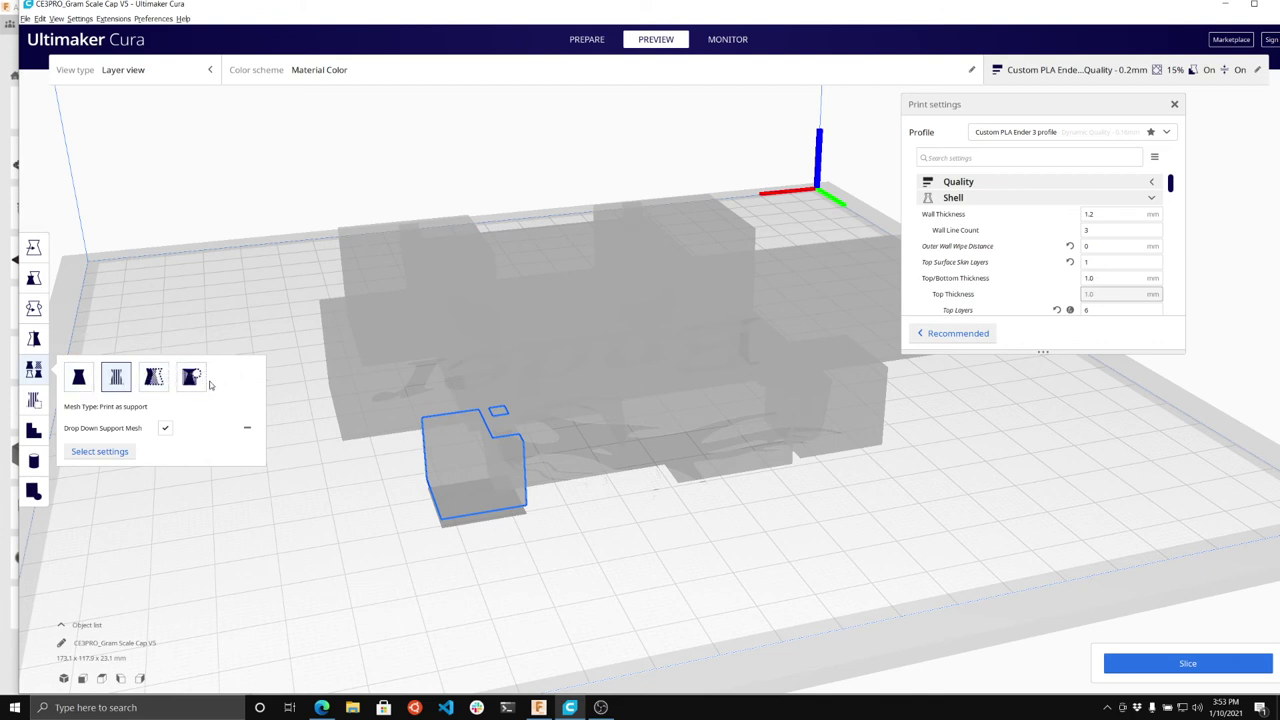
{"action": "left_click", "coordinate": [192, 377]}
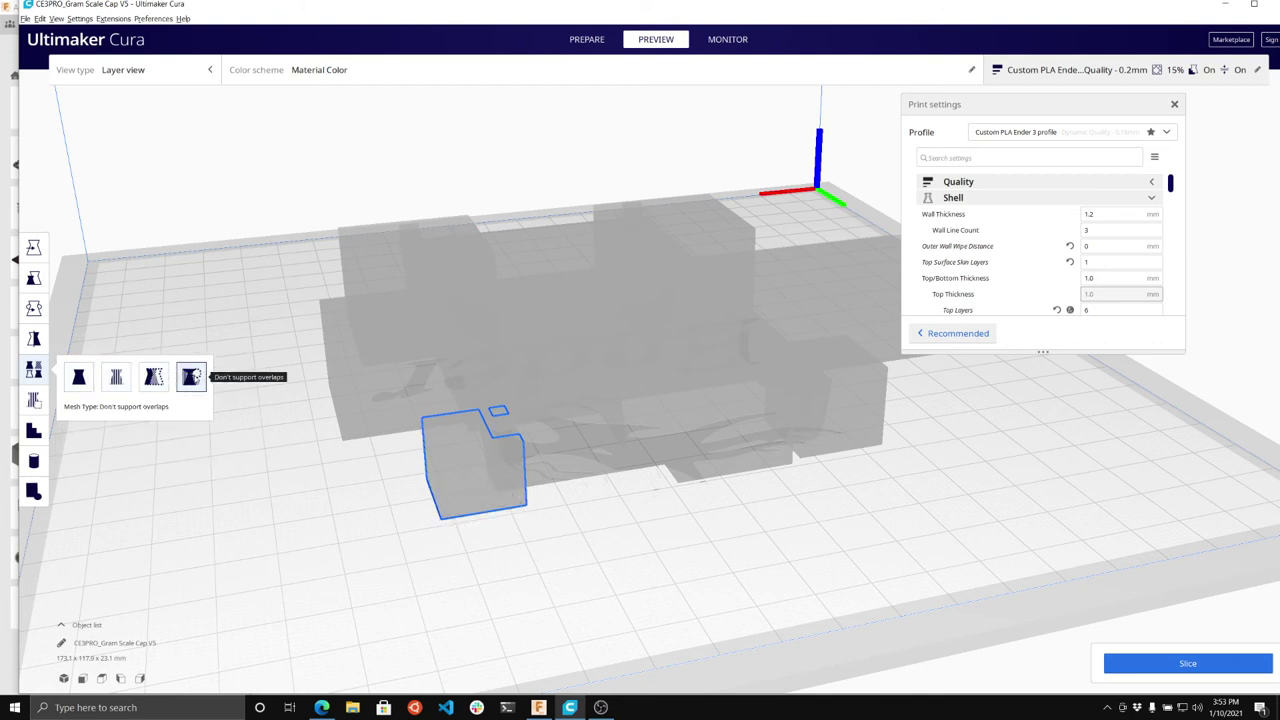
{"action": "right_click_drag", "start_coordinate": [840, 470], "coordinate": [760, 475]}
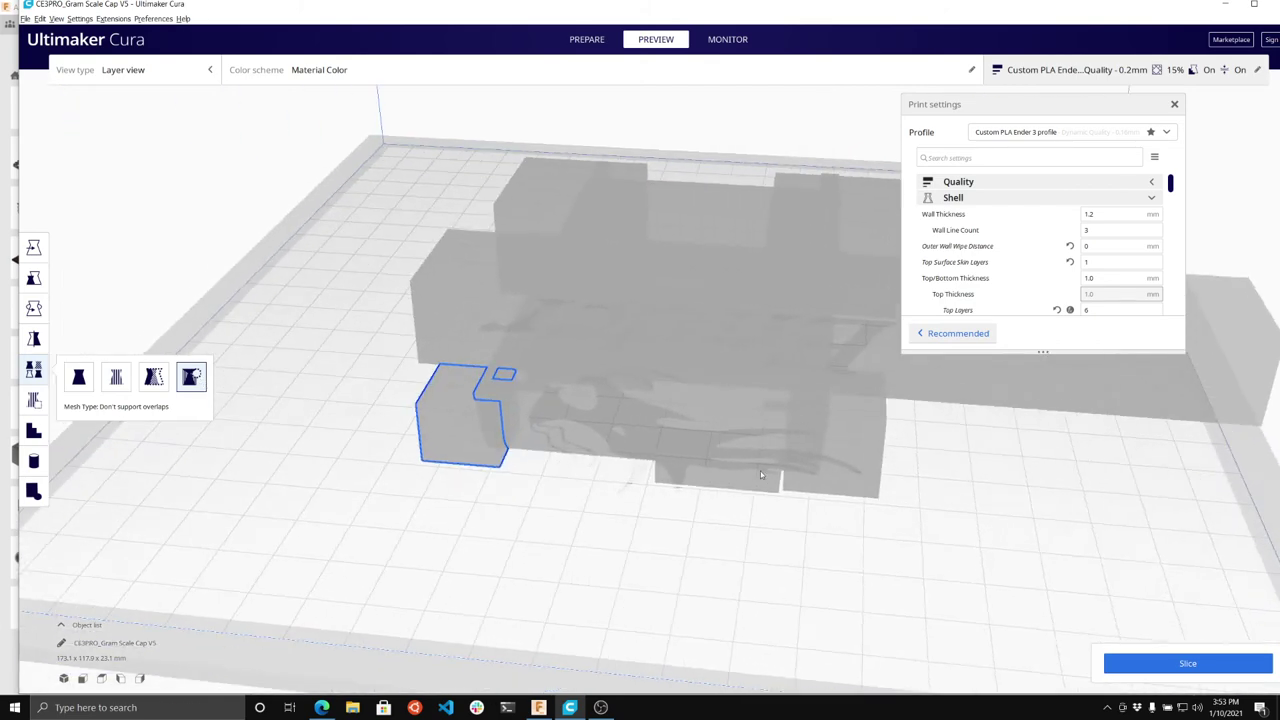
{"action": "left_click", "coordinate": [855, 447]}
Step: Set the long middle block and the two far-end blocks to the Don't support overlaps mesh type
{"action": "left_click", "coordinate": [425, 310]}
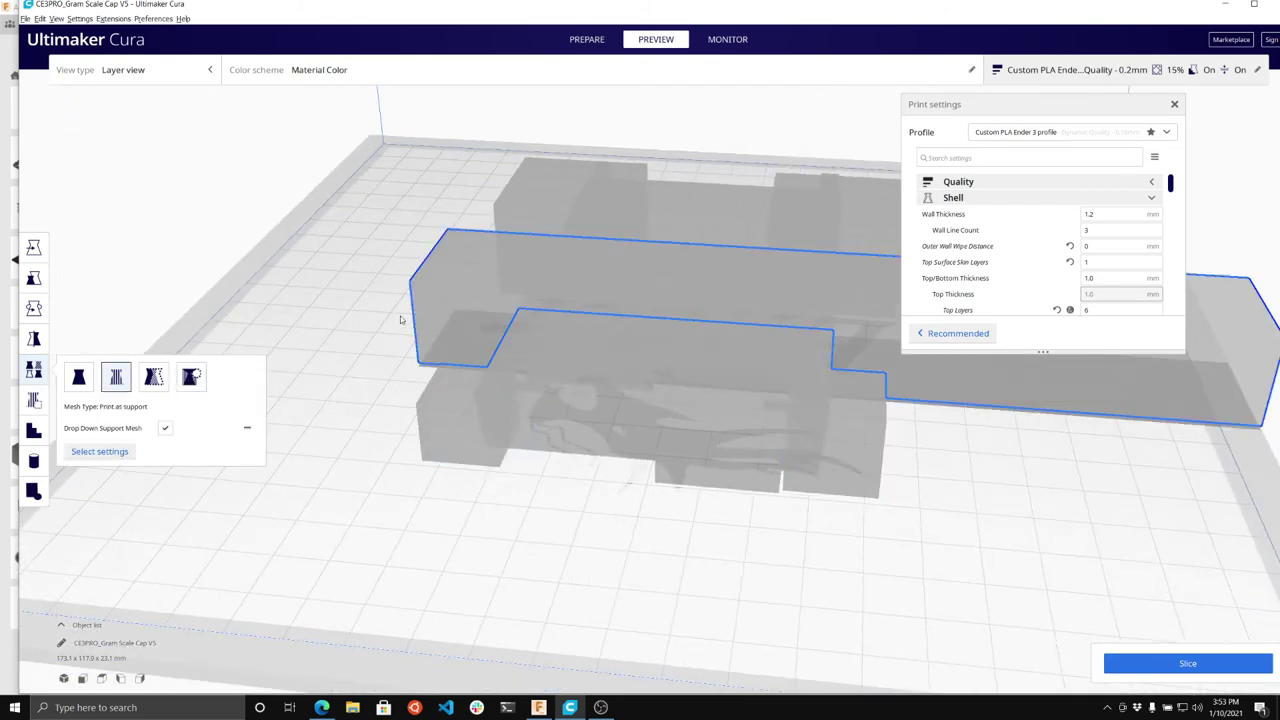
{"action": "left_click", "coordinate": [190, 377]}
{"action": "left_click", "coordinate": [528, 229]}
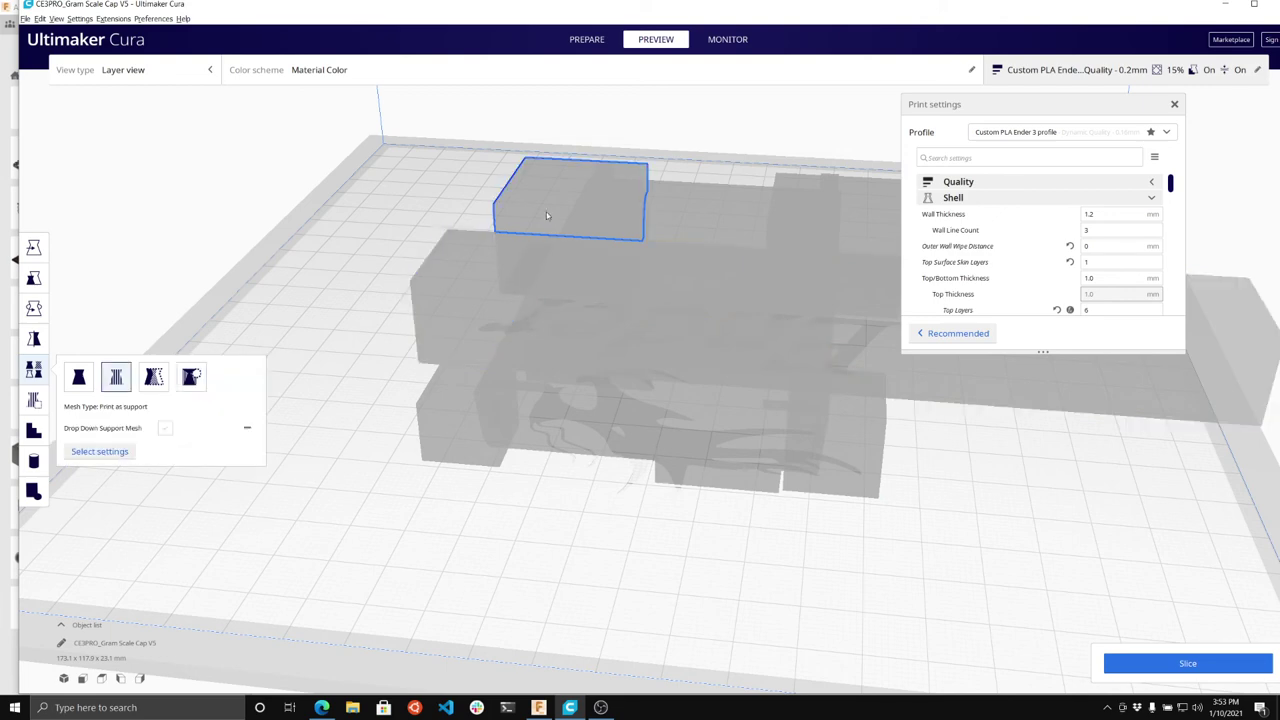
{"action": "left_click", "coordinate": [190, 377]}
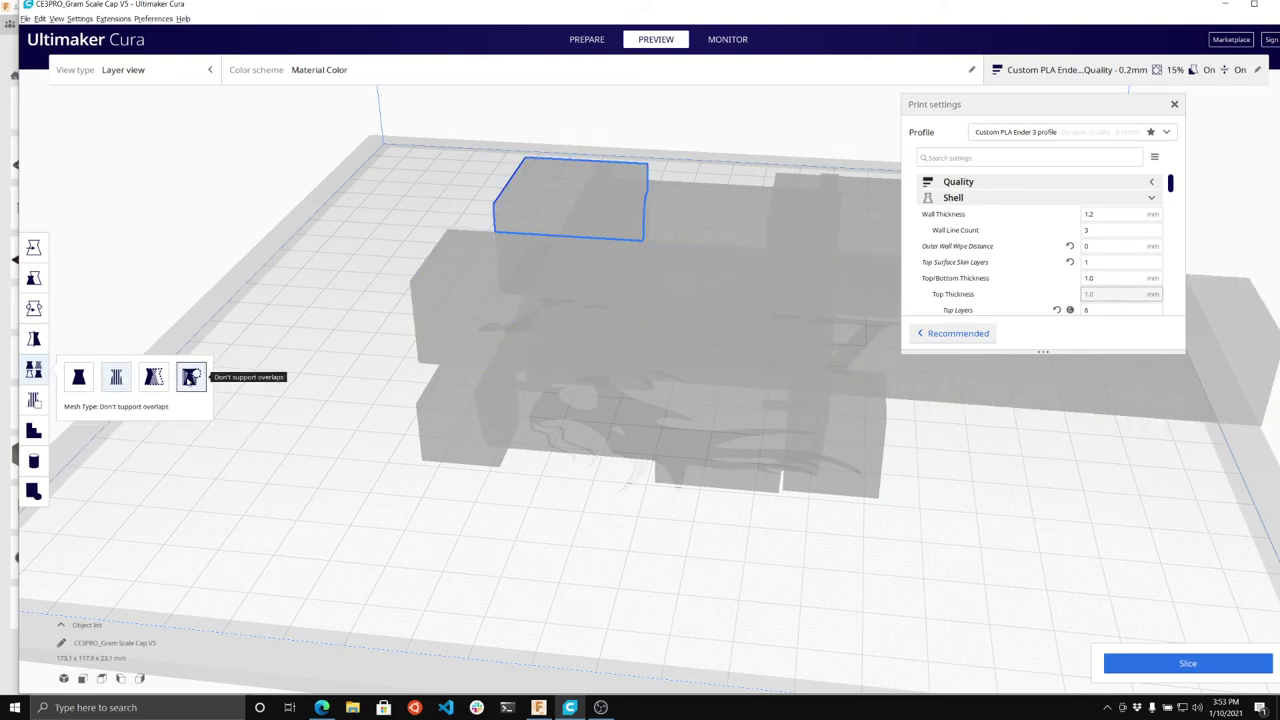
{"action": "left_click", "coordinate": [861, 204]}
{"action": "left_click", "coordinate": [190, 377]}
Step: Deselect the blocks and try to slice the lid with the support blockers in place
{"action": "right_click_drag", "start_coordinate": [362, 257], "coordinate": [706, 328]}
{"action": "right_click_drag", "start_coordinate": [392, 366], "coordinate": [378, 399]}
{"action": "left_click", "coordinate": [384, 563]}
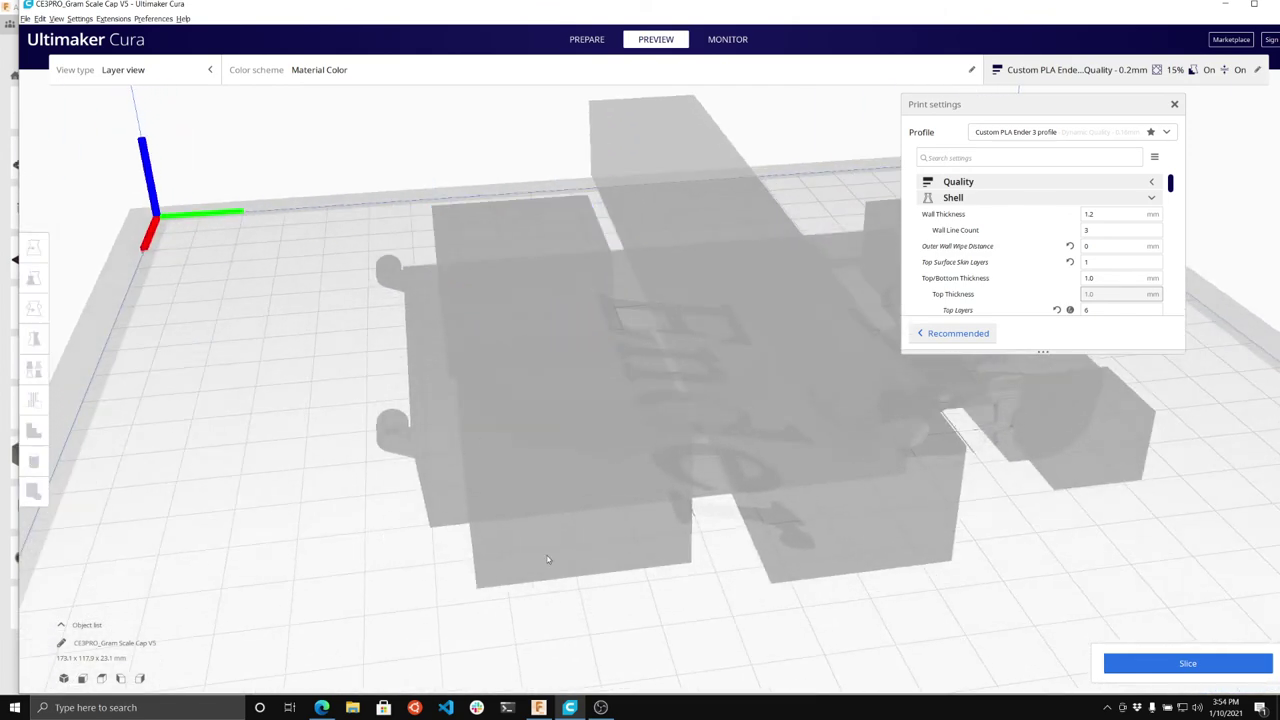
{"action": "left_click", "coordinate": [1175, 660]}
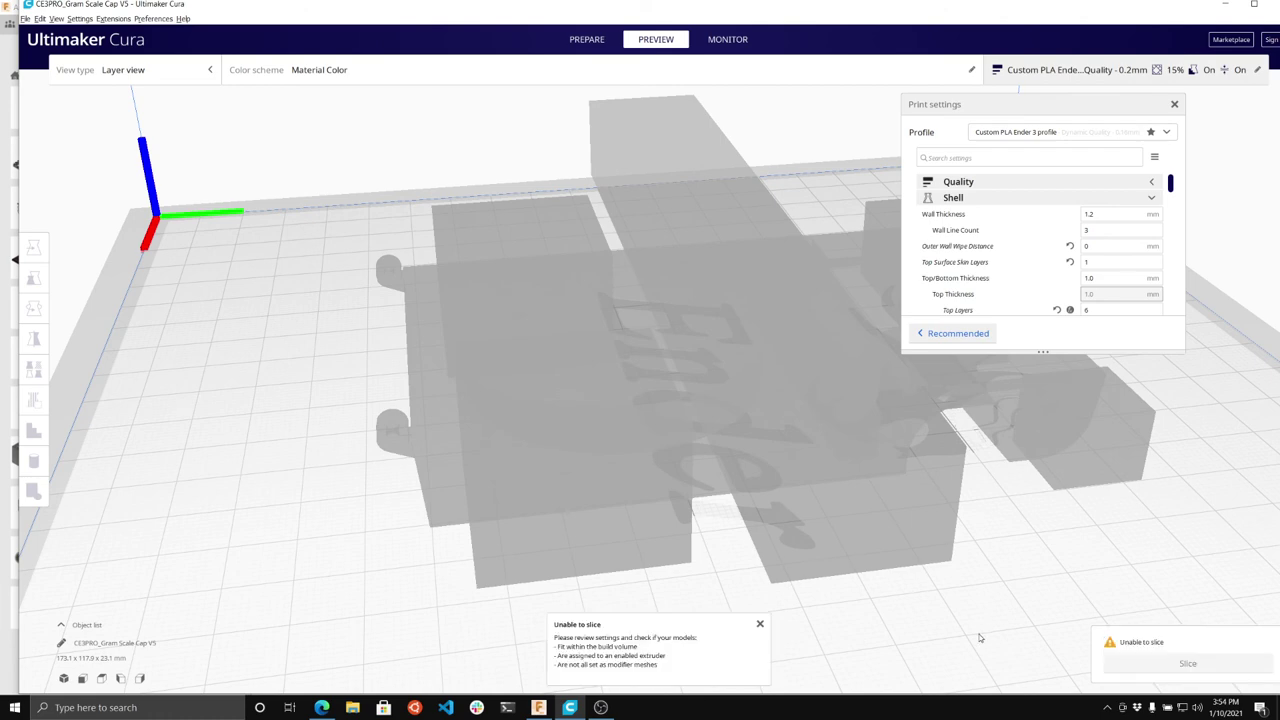
{"action": "scroll", "coordinate": [780, 555], "scroll_direction": "down", "scroll_amount": 10}
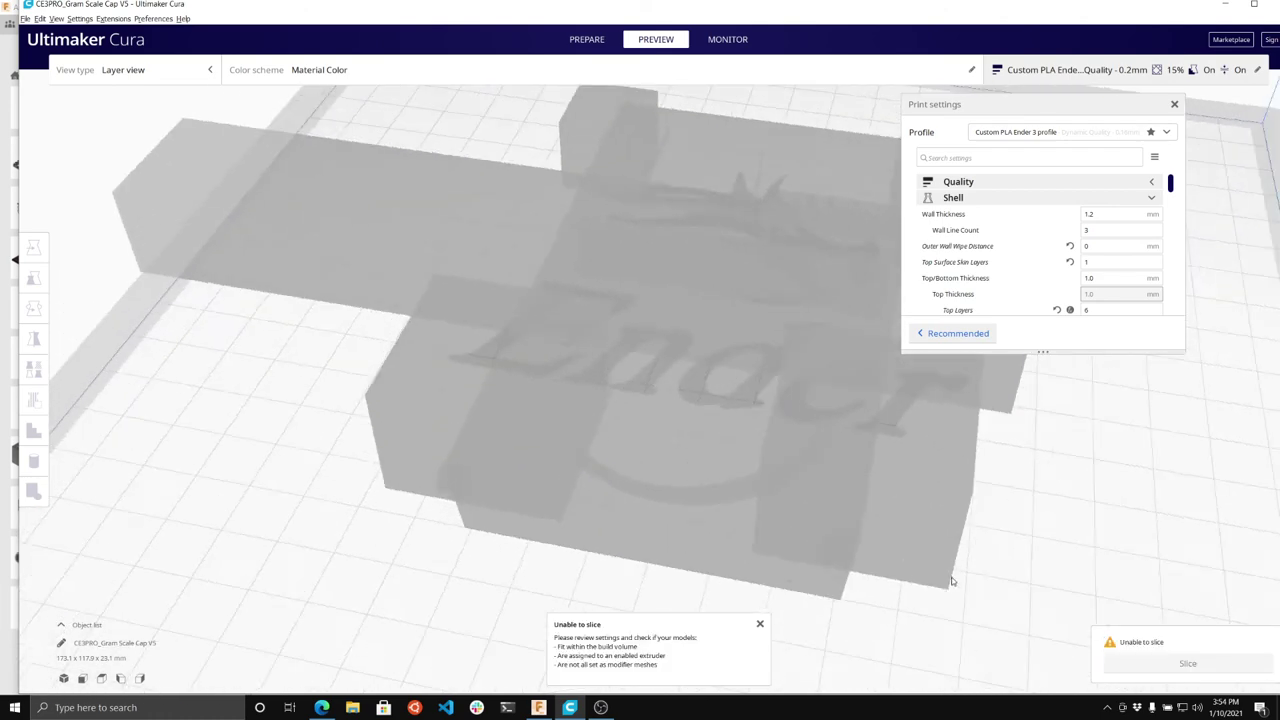
Step: Disable uniform scaling, shorten the long blocker to about 372.57% along X, and move it to about X 2.6 mm over the lid
{"action": "left_click", "coordinate": [487, 303]}
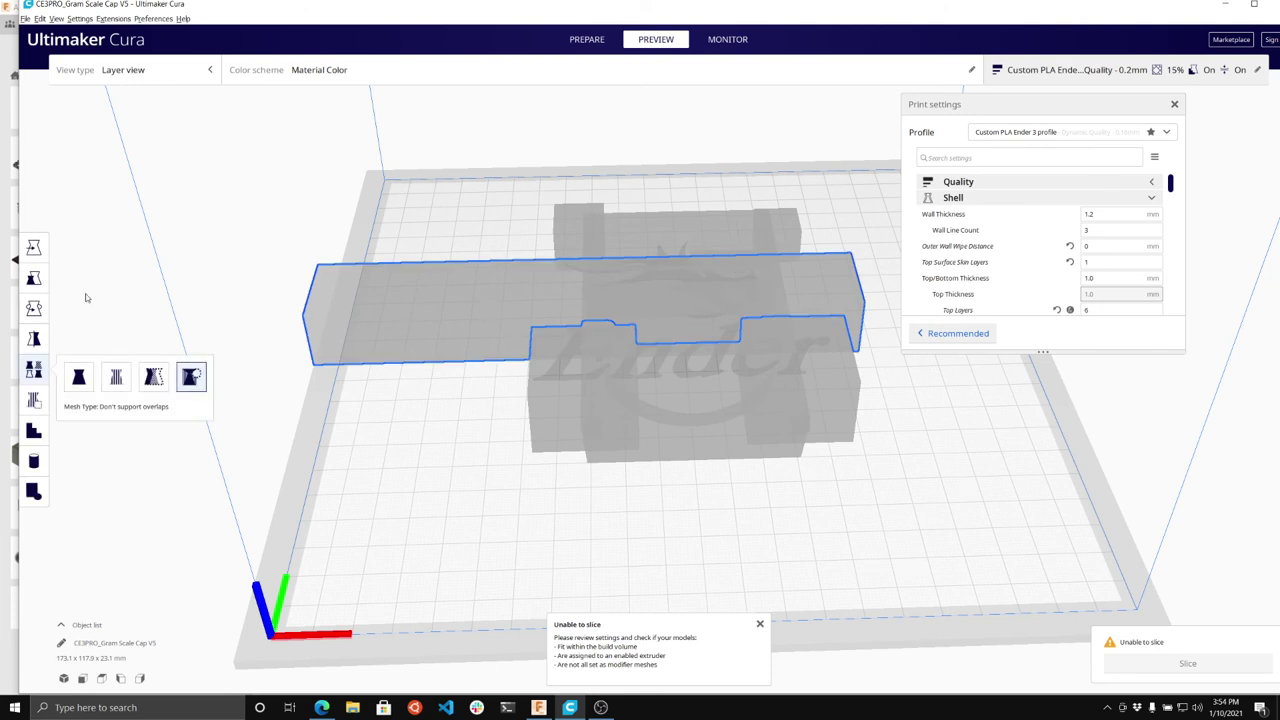
{"action": "left_click", "coordinate": [34, 279]}
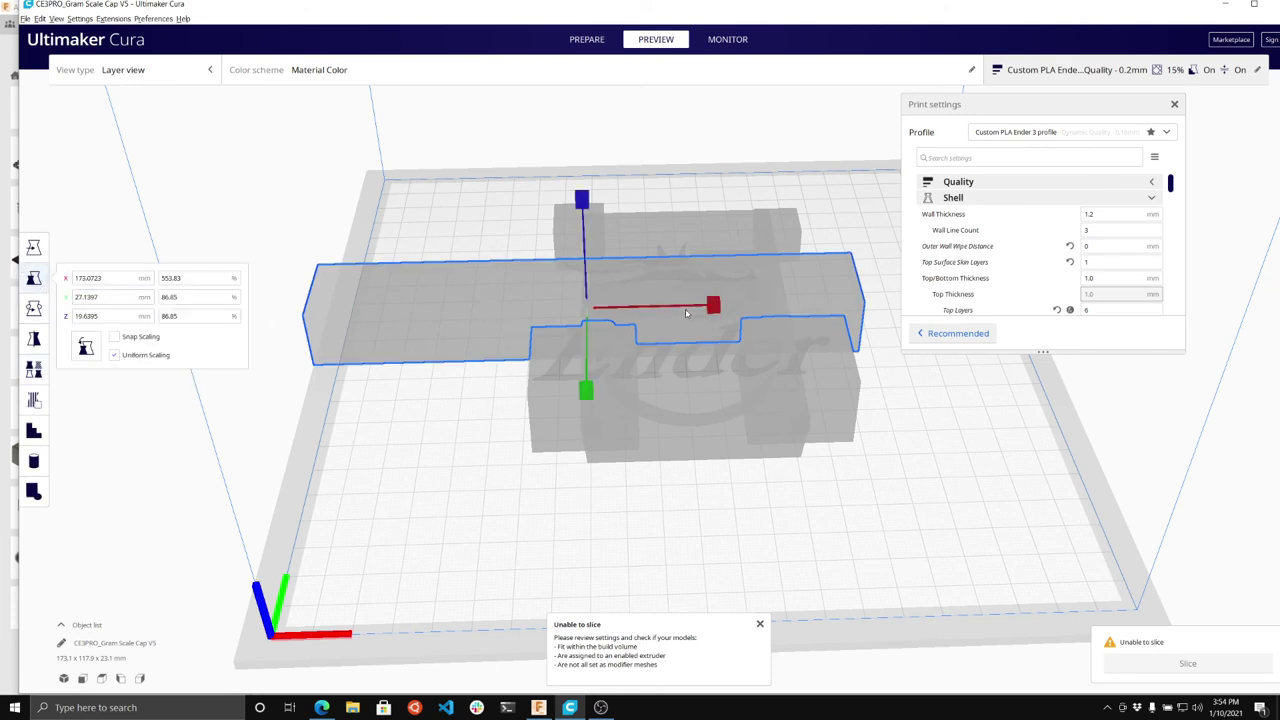
{"action": "left_click_drag", "start_coordinate": [576, 205], "coordinate": [578, 208]}
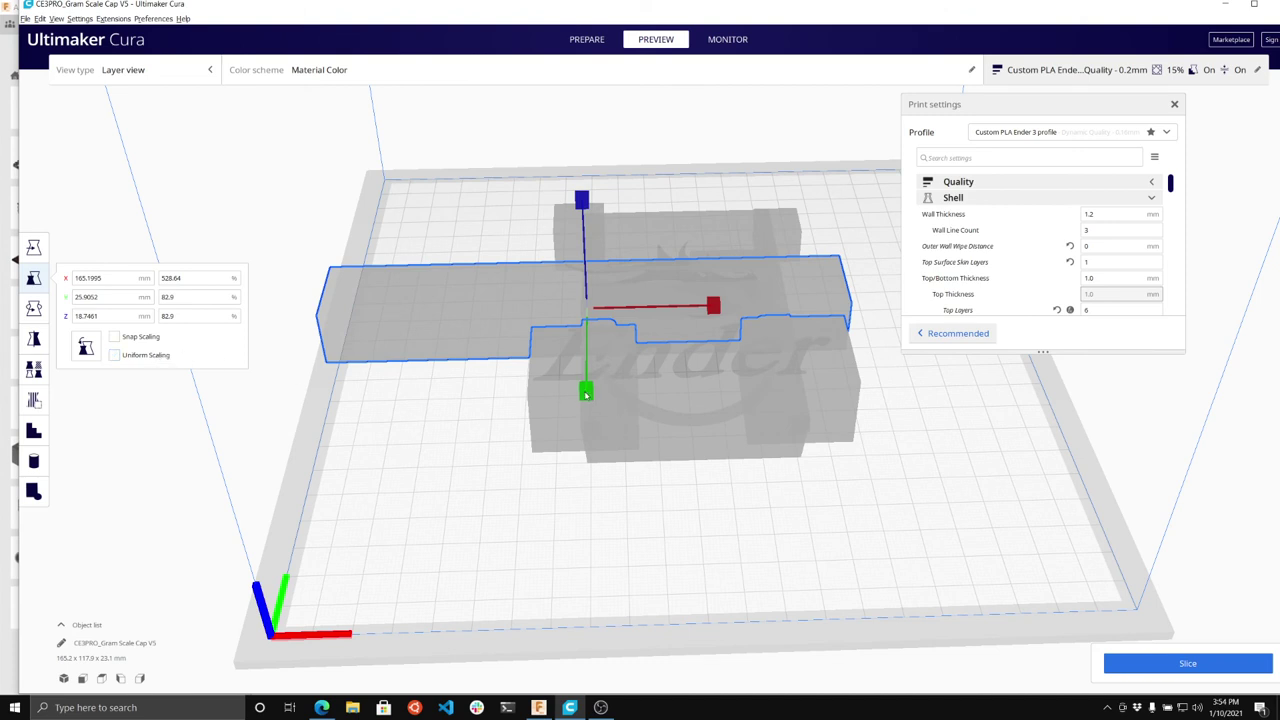
{"action": "left_click_drag", "start_coordinate": [585, 393], "coordinate": [585, 373]}
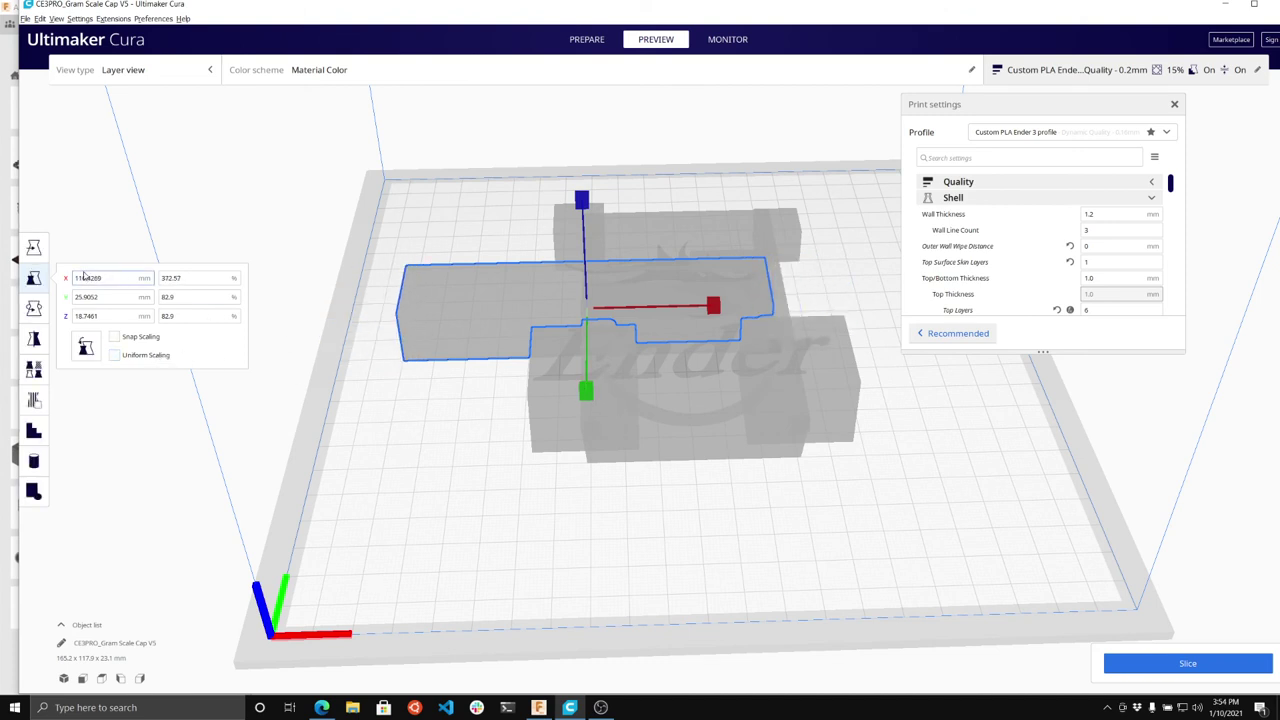
{"action": "left_click", "coordinate": [34, 249]}
{"action": "left_click_drag", "start_coordinate": [718, 307], "coordinate": [826, 306]}
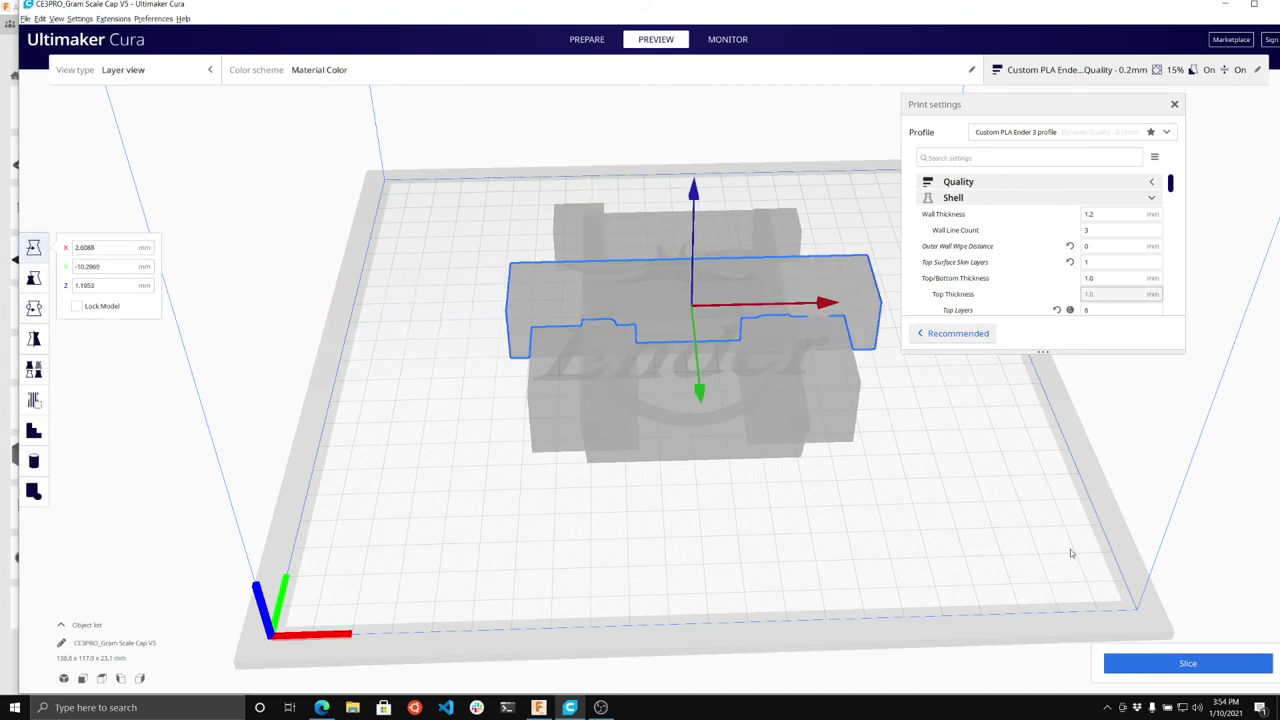
Step: Slice the lid with the shortened blocker and inspect its side walls and latch end for remaining supports
{"action": "left_click", "coordinate": [1173, 665]}
{"action": "right_click_drag", "start_coordinate": [1006, 480], "coordinate": [657, 438]}
{"action": "scroll", "coordinate": [696, 445], "scroll_direction": "up", "scroll_amount": 5}
{"action": "scroll", "coordinate": [696, 445], "scroll_direction": "up", "scroll_amount": 3}
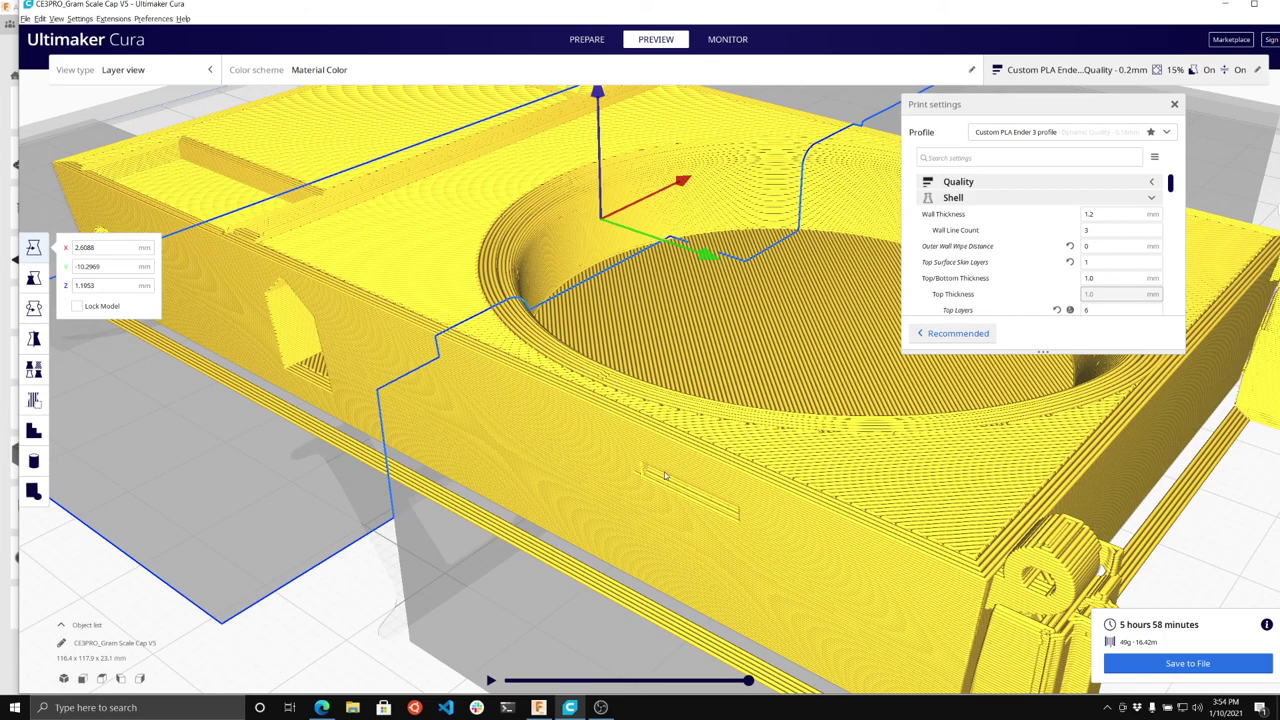
{"action": "middle_click_drag", "start_coordinate": [495, 392], "coordinate": [603, 441]}
{"action": "right_click_drag", "start_coordinate": [420, 510], "coordinate": [705, 508]}
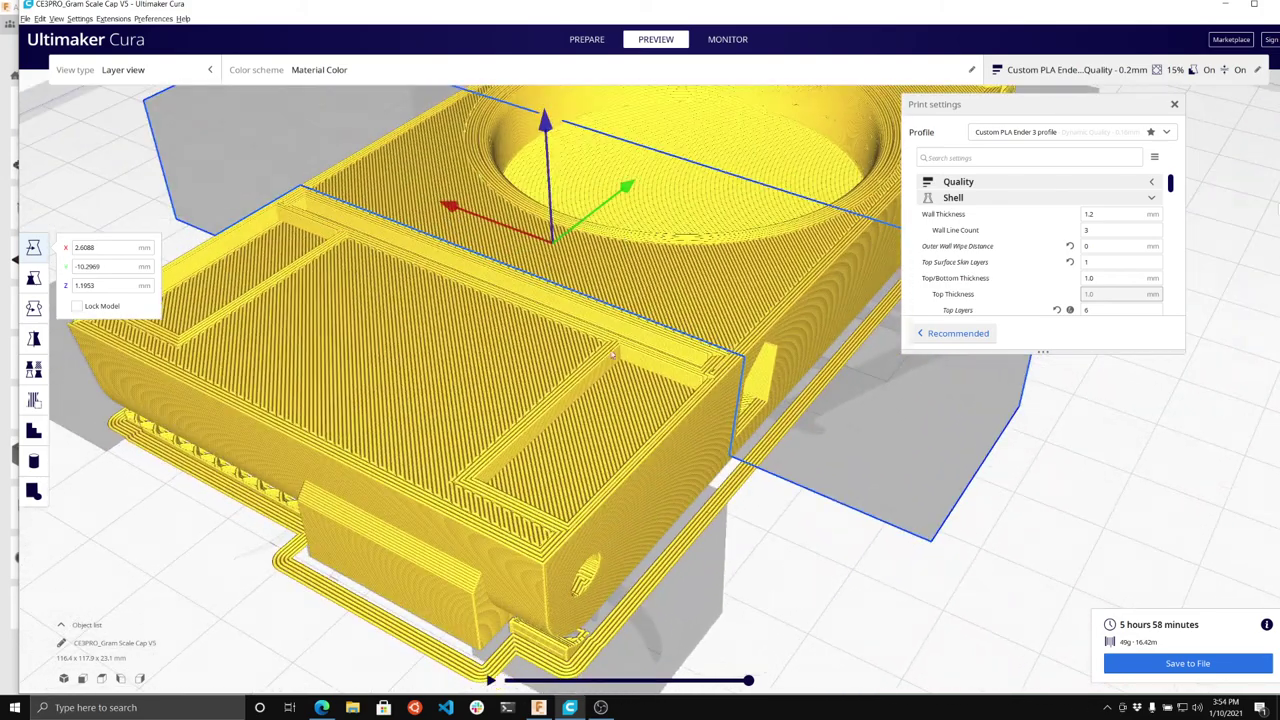
{"action": "left_click", "coordinate": [614, 416]}
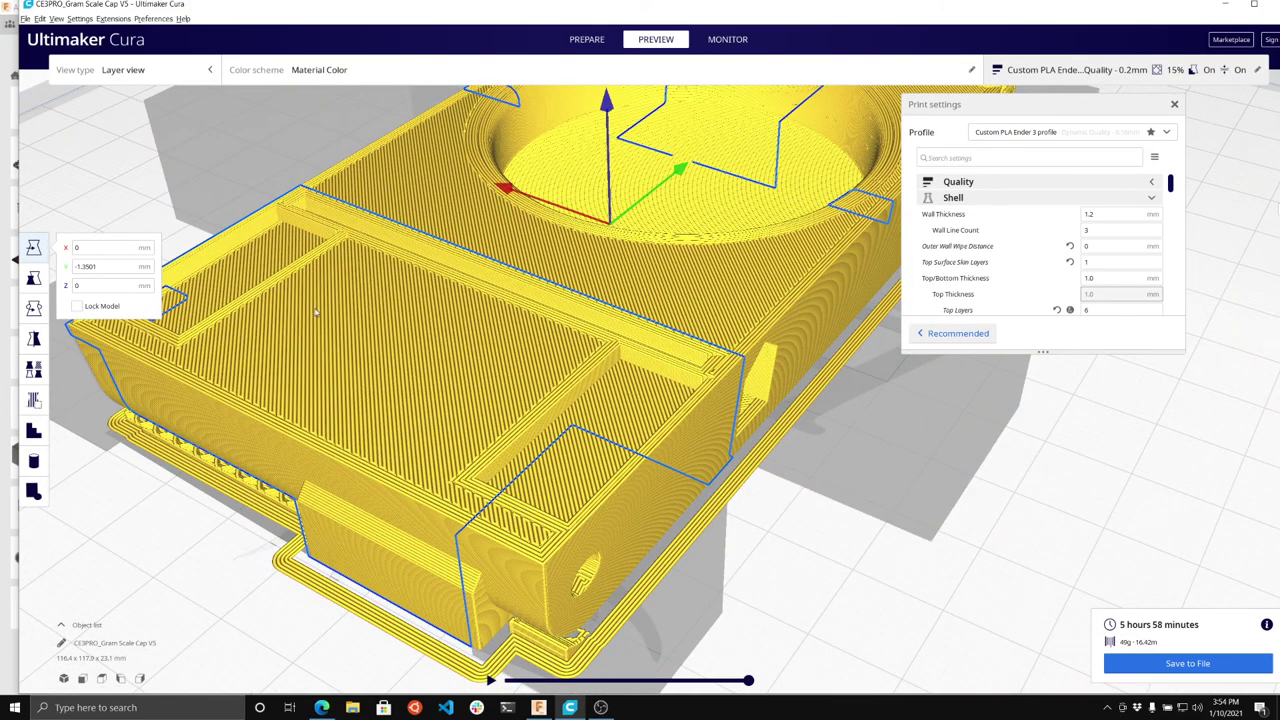
Step: Examine the sliced lid's hinge end, underside and arched side cutout for generated supports
{"action": "right_click_drag", "start_coordinate": [565, 228], "coordinate": [366, 421]}
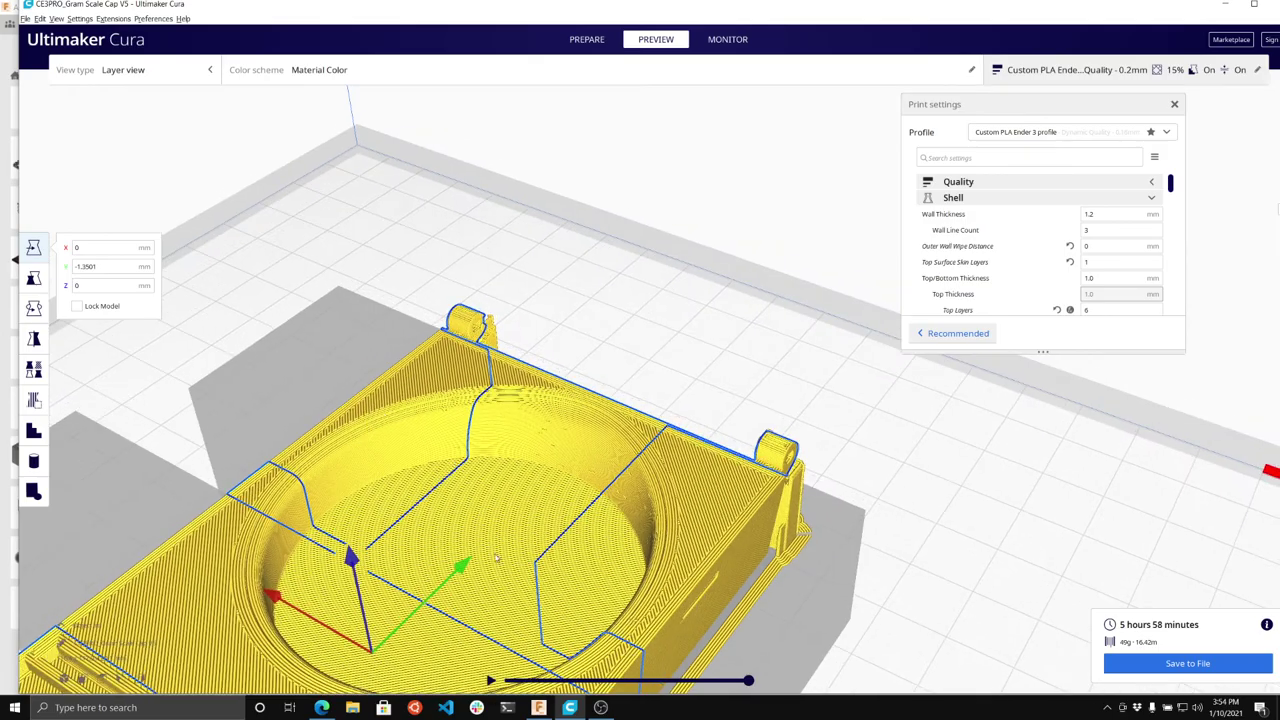
{"action": "middle_click_drag", "start_coordinate": [493, 574], "coordinate": [511, 478]}
{"action": "right_click_drag", "start_coordinate": [304, 598], "coordinate": [624, 466]}
{"action": "scroll", "coordinate": [625, 466], "scroll_direction": "down", "scroll_amount": 10}
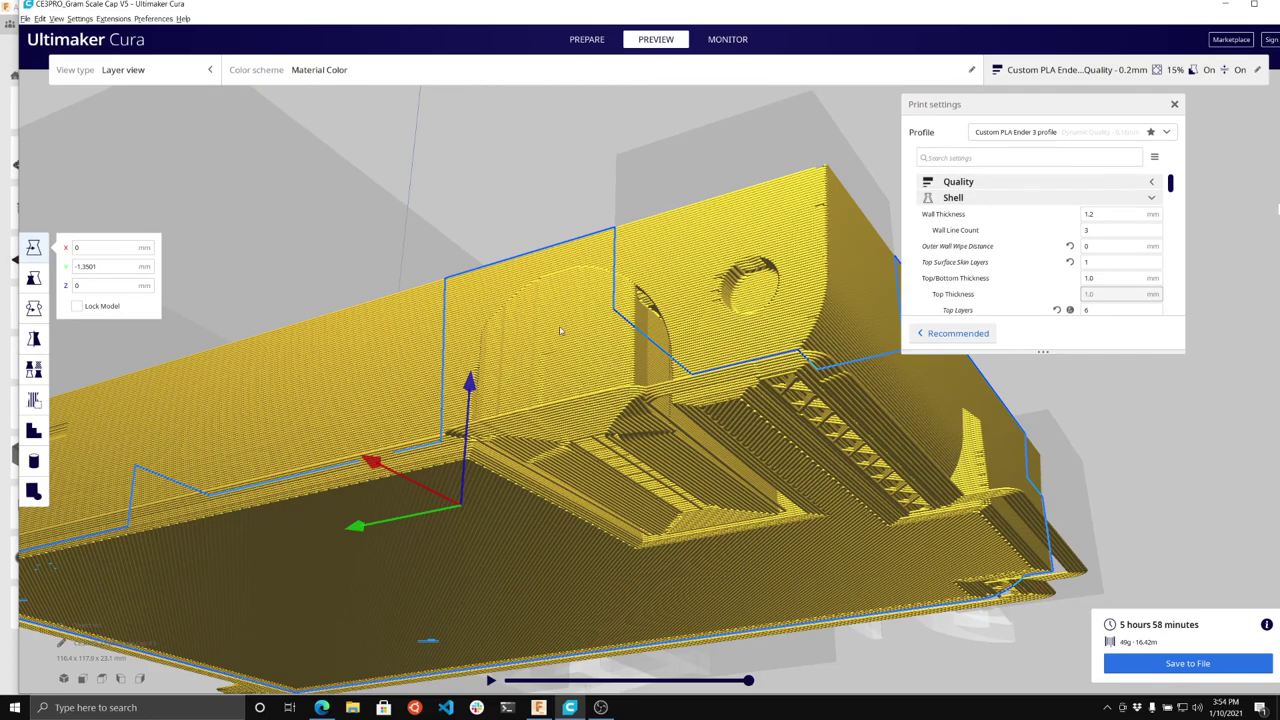
{"action": "right_click_drag", "start_coordinate": [592, 333], "coordinate": [663, 520]}
{"action": "middle_click_drag", "start_coordinate": [663, 520], "coordinate": [585, 328]}
{"action": "scroll", "coordinate": [620, 365], "scroll_direction": "up", "scroll_amount": 5}
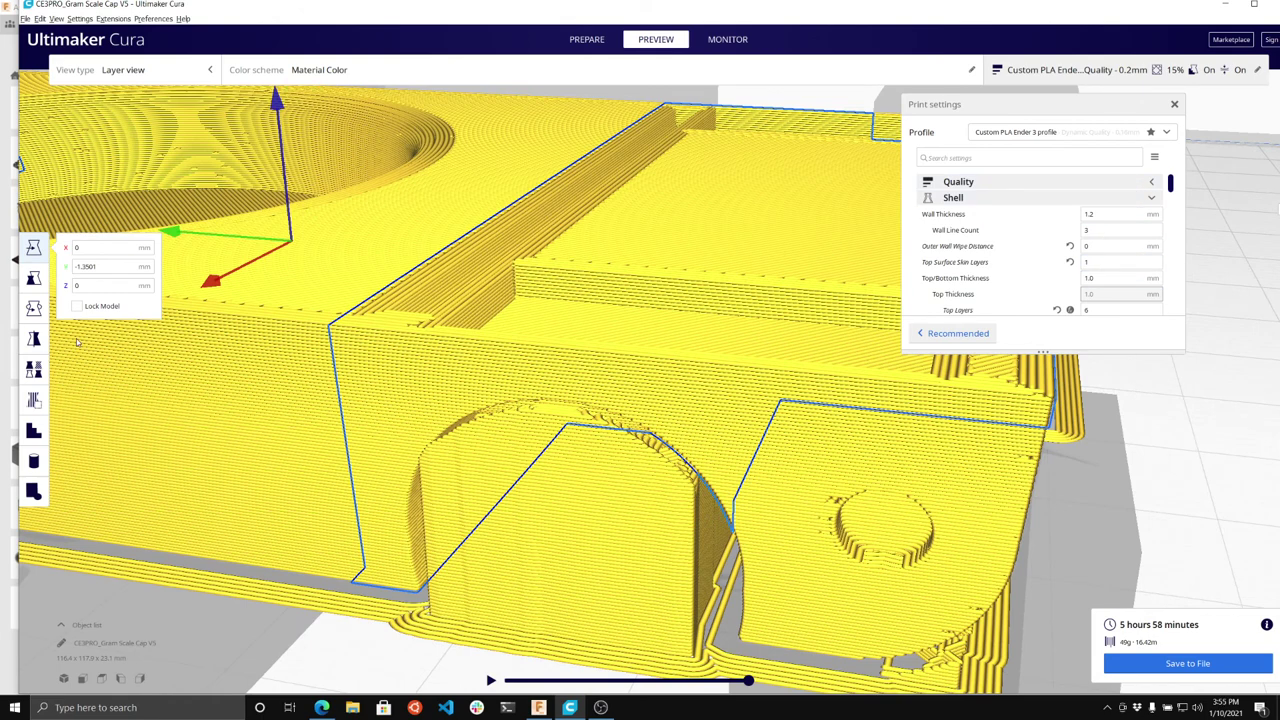
{"action": "left_click", "coordinate": [1150, 586]}
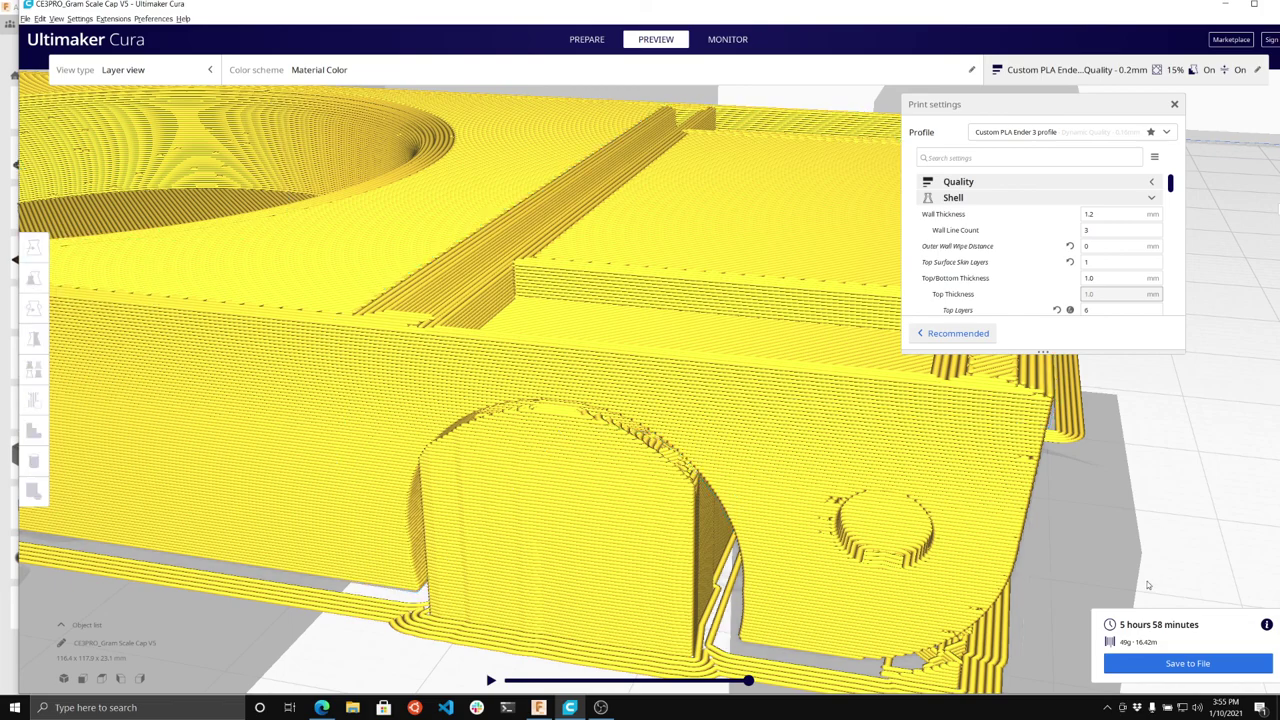
{"action": "scroll", "coordinate": [906, 526], "scroll_direction": "up", "scroll_amount": 3}
{"action": "scroll", "coordinate": [902, 504], "scroll_direction": "down", "scroll_amount": 6}
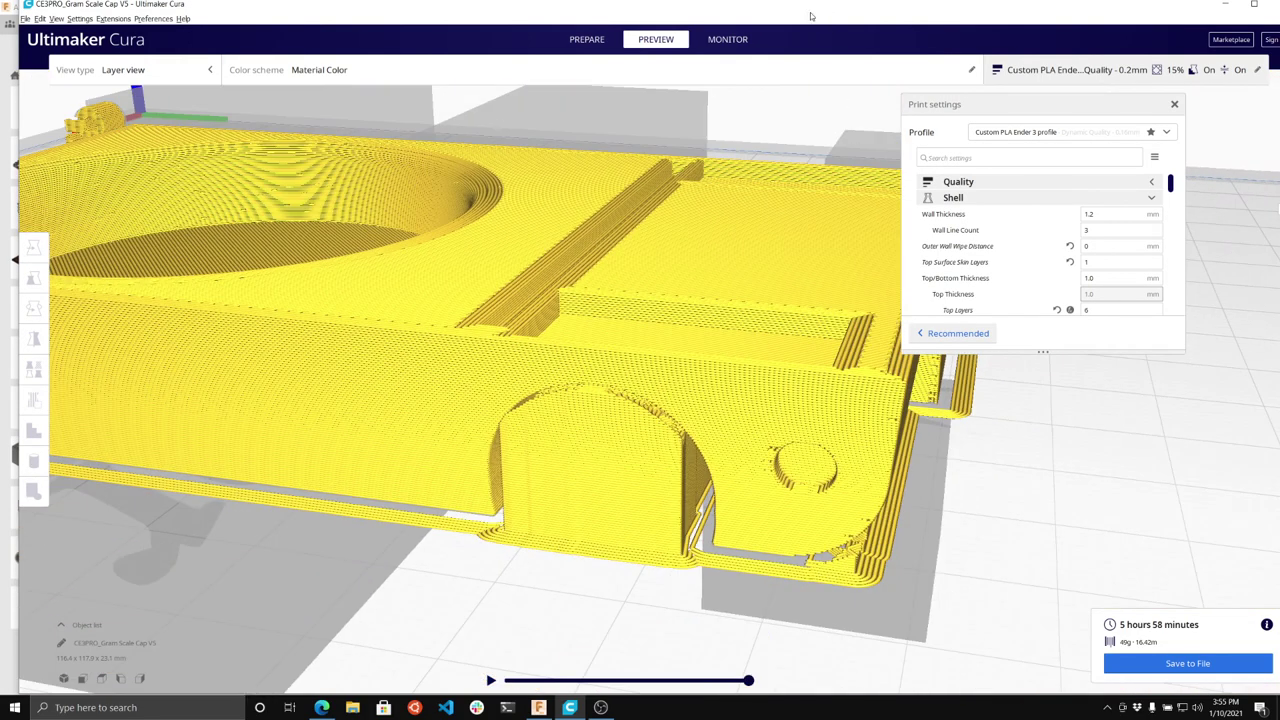
Step: Maximize the window and preview the layers around the arched cutout at layer 55 and layer 66
{"action": "double_click", "coordinate": [812, 10]}
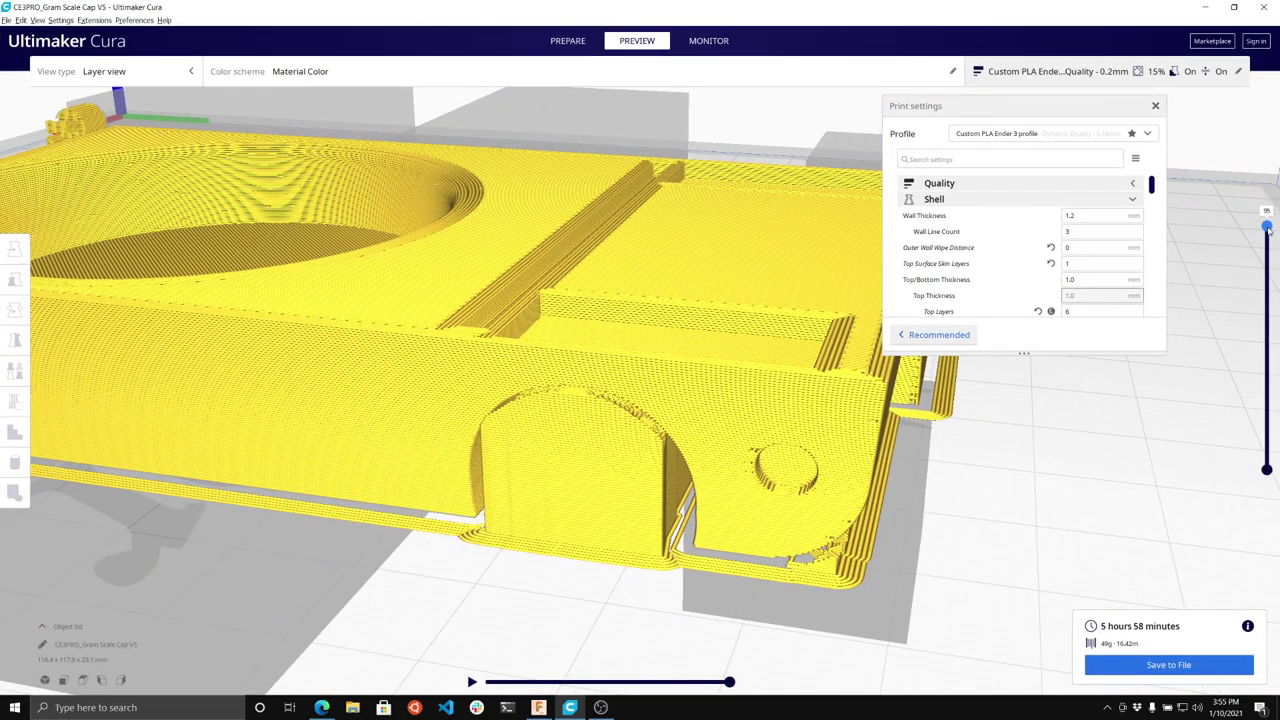
{"action": "left_click_drag", "start_coordinate": [1270, 252], "coordinate": [1278, 318]}
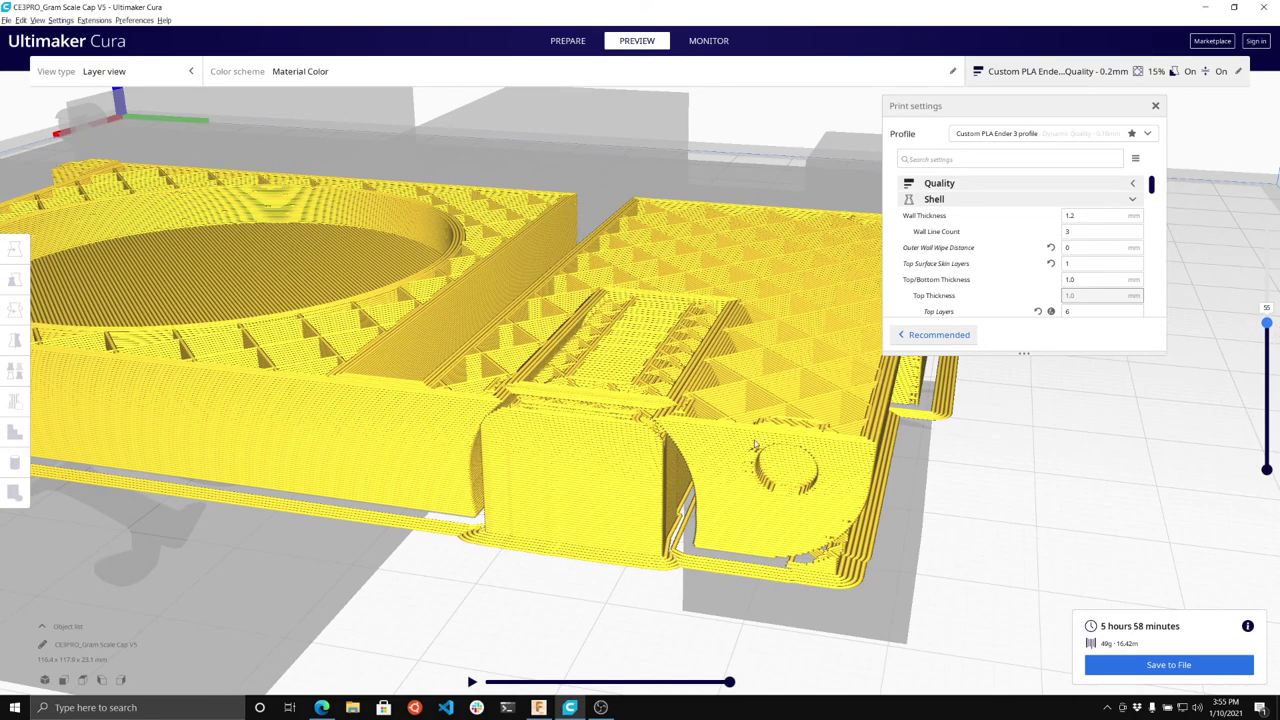
{"action": "scroll", "coordinate": [748, 447], "scroll_direction": "up", "scroll_amount": 6}
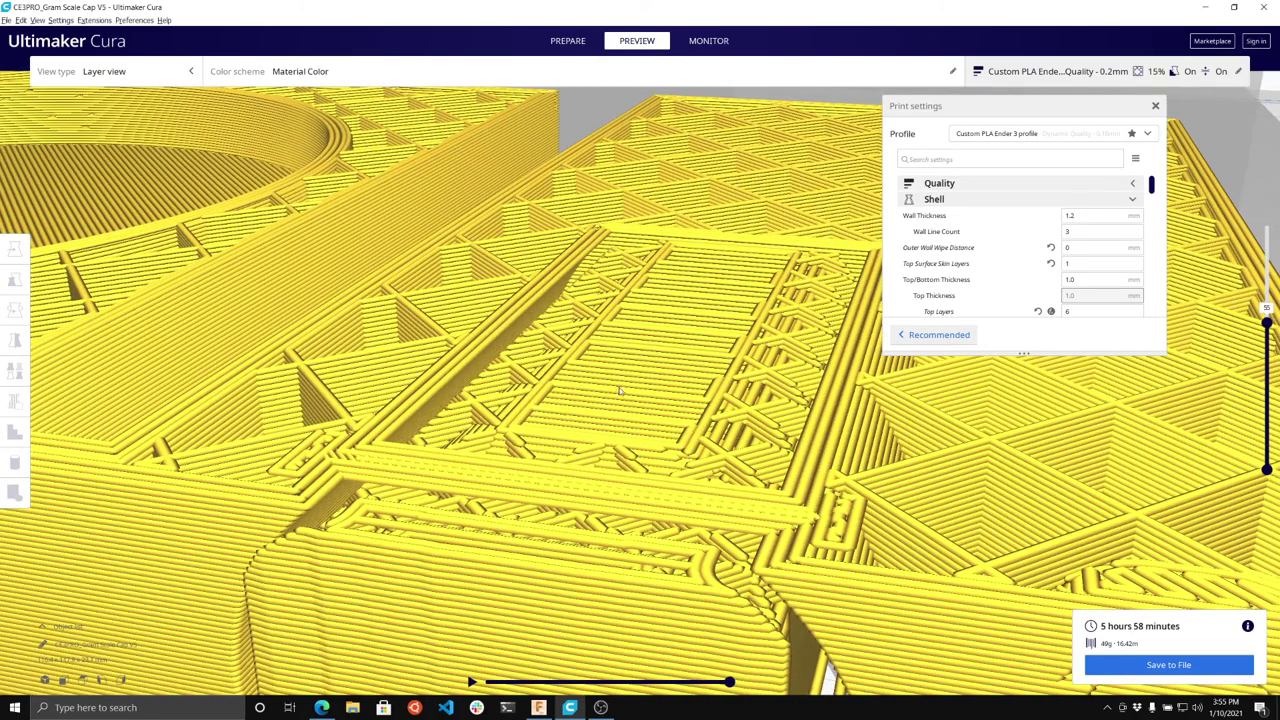
{"action": "right_click_drag", "start_coordinate": [763, 378], "coordinate": [806, 327]}
{"action": "left_click", "coordinate": [1265, 310]}
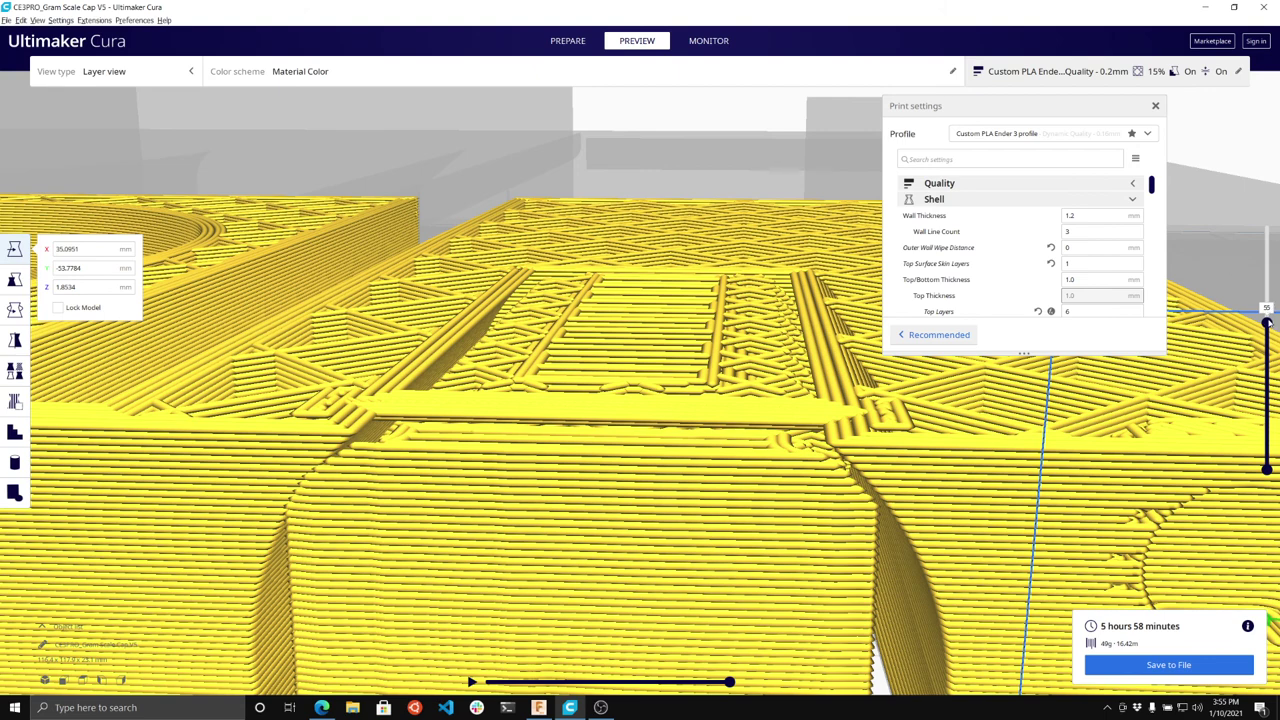
{"action": "left_click_drag", "start_coordinate": [1268, 320], "coordinate": [1277, 293]}
Step: Examine the arched cutout's support and the hinge supports with layers shown up to 66
{"action": "scroll", "coordinate": [580, 553], "scroll_direction": "down", "scroll_amount": 5}
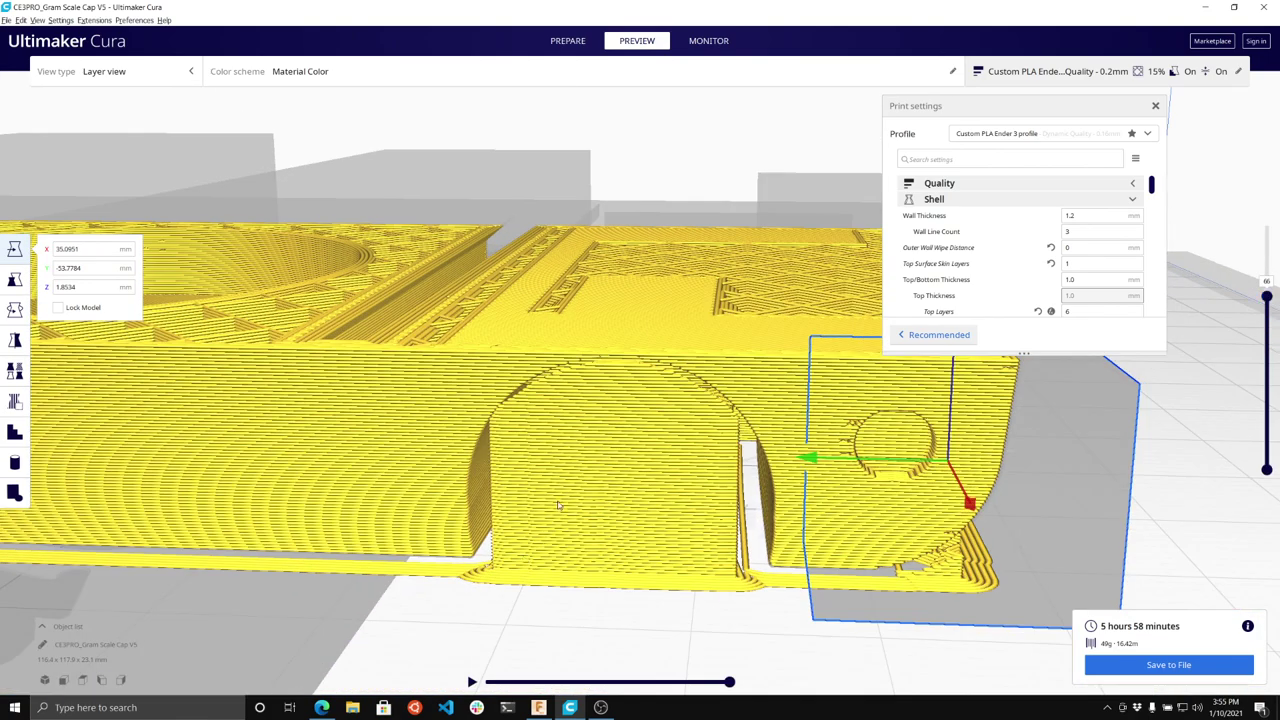
{"action": "scroll", "coordinate": [603, 476], "scroll_direction": "up", "scroll_amount": 8}
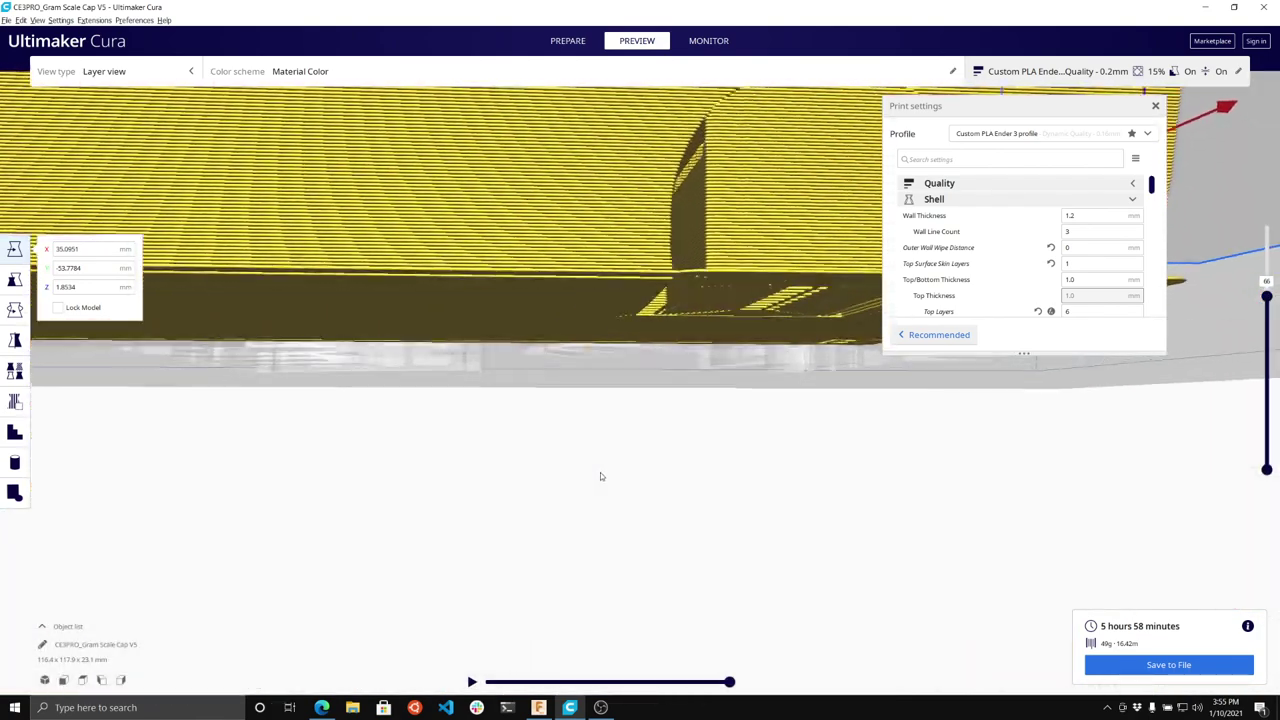
{"action": "right_click_drag", "start_coordinate": [596, 476], "coordinate": [823, 507]}
{"action": "right_click_drag", "start_coordinate": [636, 518], "coordinate": [282, 542]}
{"action": "scroll", "coordinate": [282, 542], "scroll_direction": "up", "scroll_amount": 10}
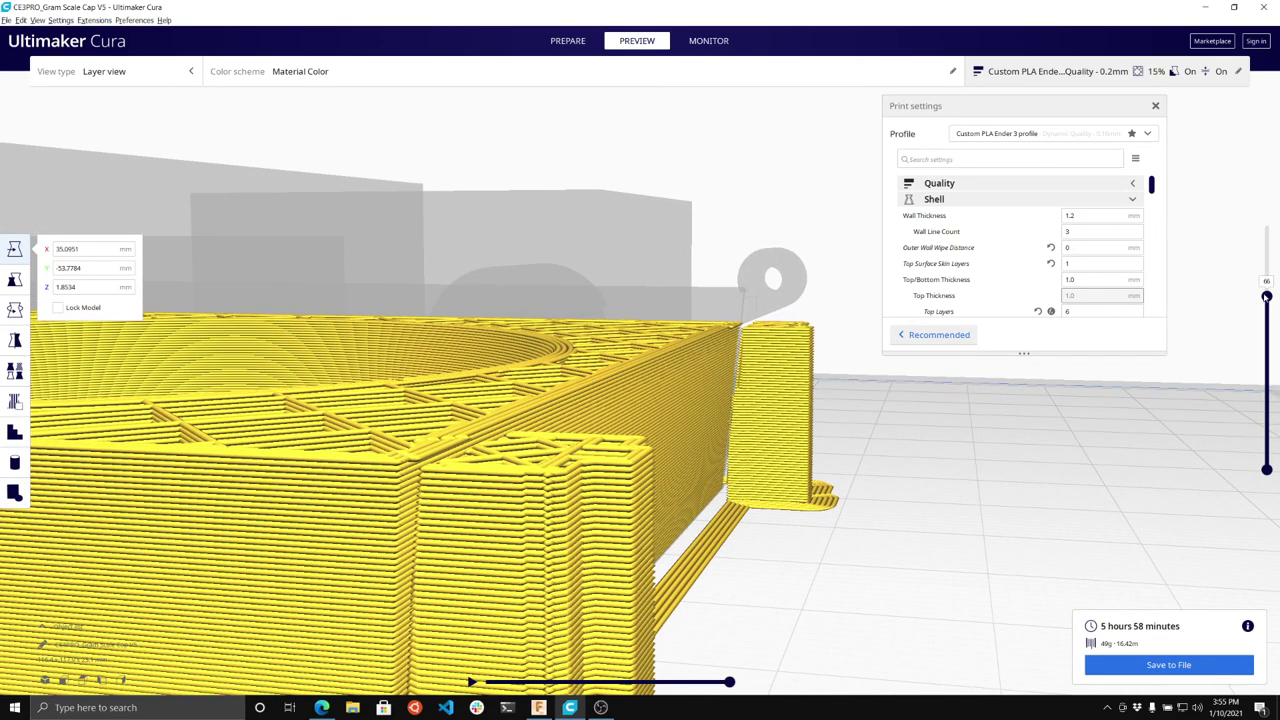
Step: Show all layers up to 95 and examine the support towers beneath both hinge knuckles
{"action": "left_click_drag", "start_coordinate": [1266, 296], "coordinate": [1268, 271]}
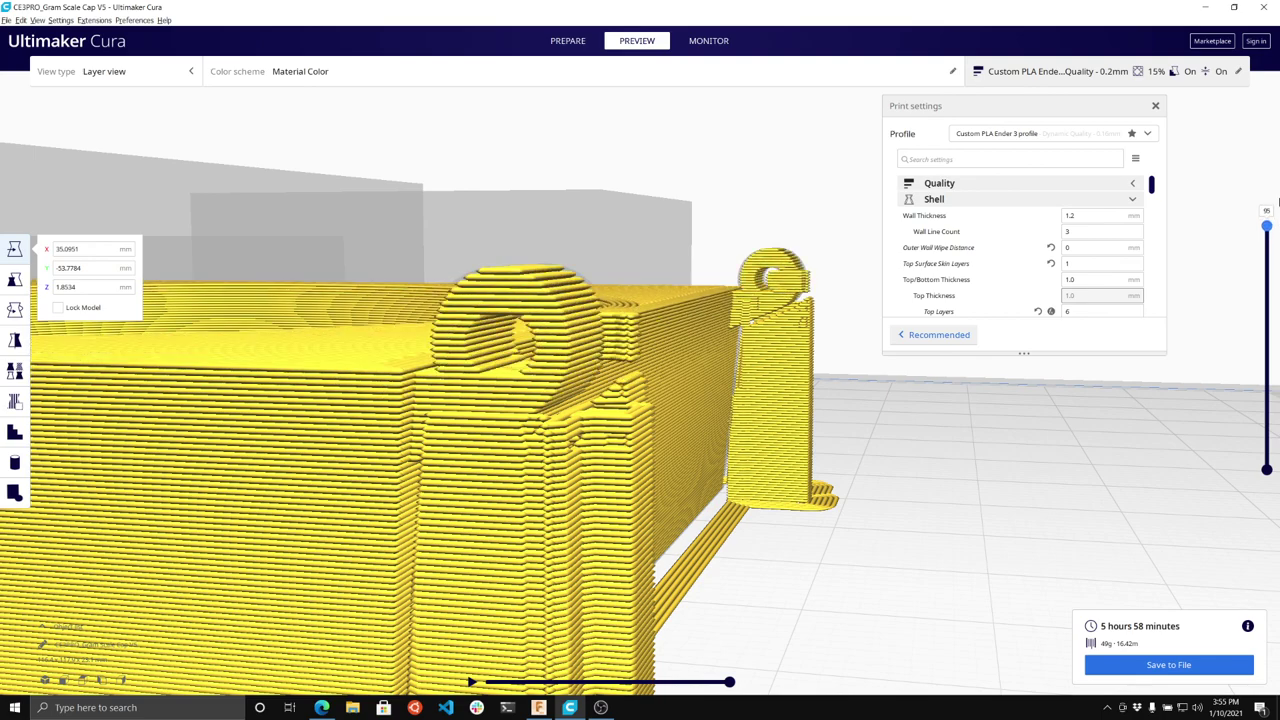
{"action": "right_click_drag", "start_coordinate": [856, 446], "coordinate": [821, 441]}
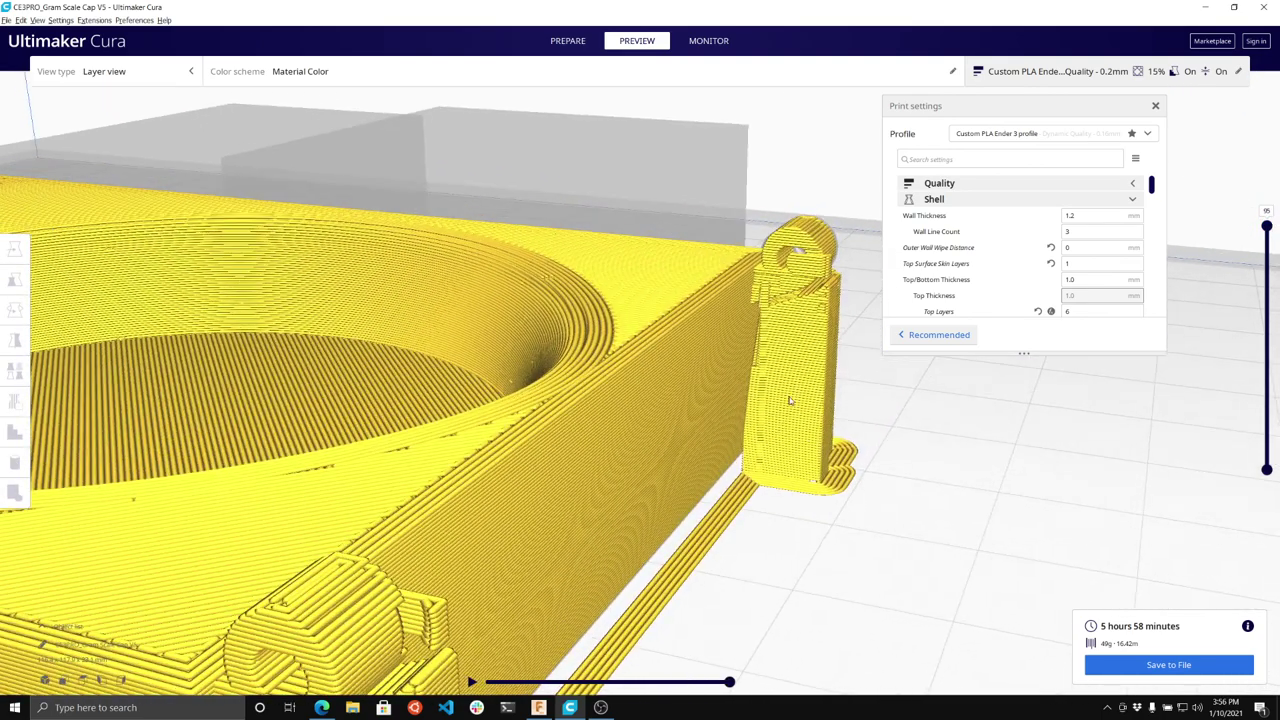
{"action": "scroll", "coordinate": [789, 382], "scroll_direction": "up", "scroll_amount": 1}
{"action": "middle_click_drag", "start_coordinate": [789, 382], "coordinate": [632, 403]}
{"action": "scroll", "coordinate": [632, 403], "scroll_direction": "up", "scroll_amount": 2}
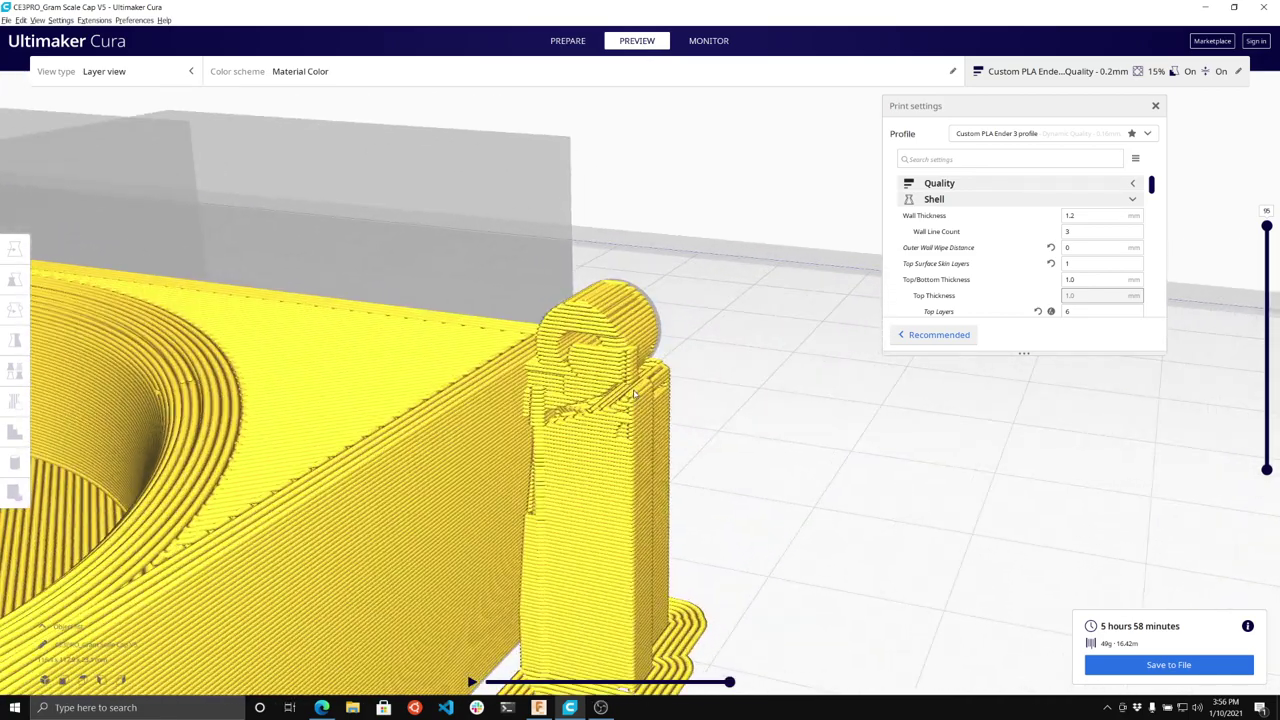
{"action": "scroll", "coordinate": [632, 403], "scroll_direction": "up", "scroll_amount": 3}
{"action": "right_click_drag", "start_coordinate": [616, 468], "coordinate": [528, 490]}
{"action": "scroll", "coordinate": [528, 490], "scroll_direction": "down", "scroll_amount": 10}
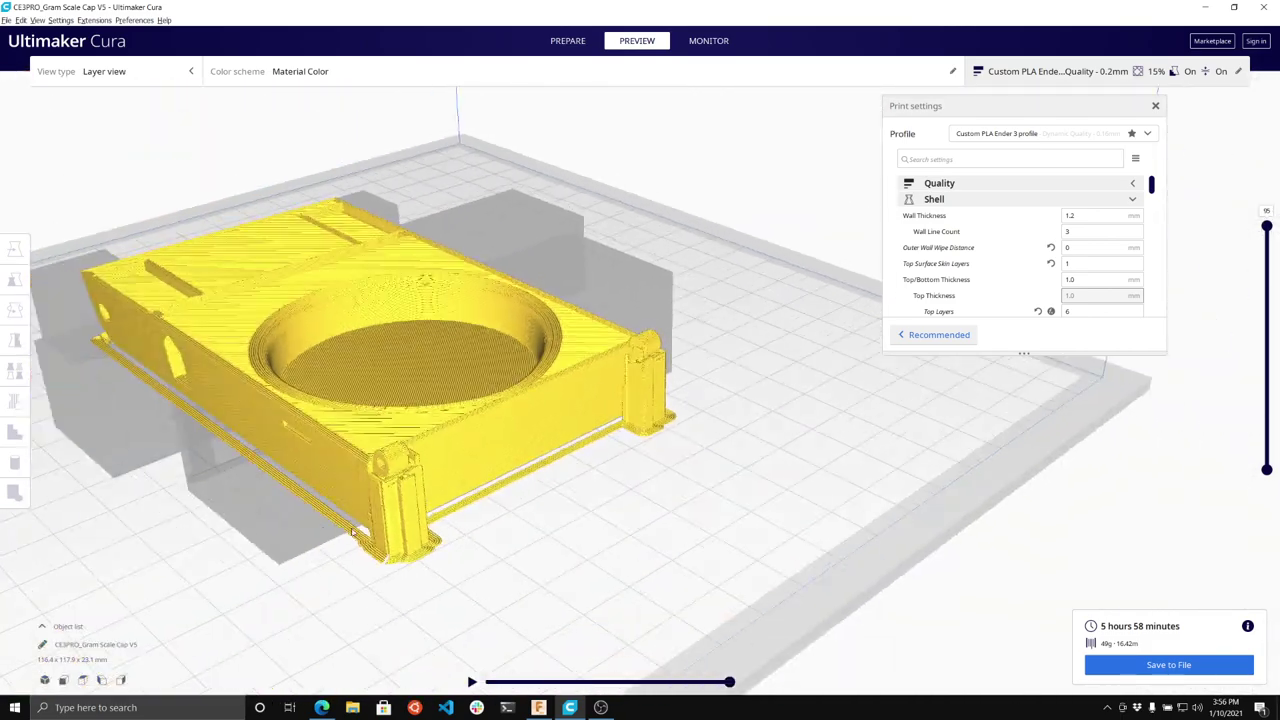
Step: Start saving the sliced lid as a G-code file and cancel the save
{"action": "middle_click_drag", "start_coordinate": [341, 515], "coordinate": [653, 476]}
{"action": "right_click_drag", "start_coordinate": [727, 440], "coordinate": [322, 442]}
{"action": "left_click", "coordinate": [1143, 668]}
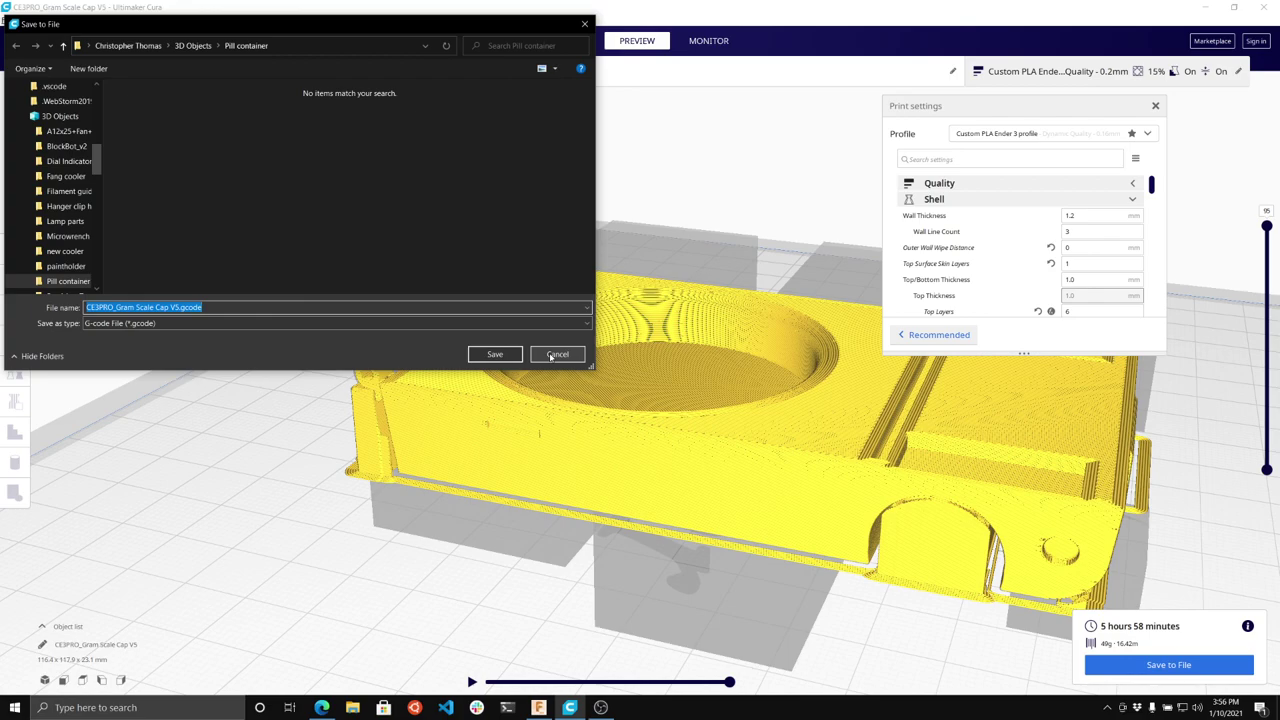
{"action": "left_click", "coordinate": [552, 355]}
{"action": "right_click_drag", "start_coordinate": [565, 383], "coordinate": [899, 468]}
{"action": "middle_click_drag", "start_coordinate": [899, 468], "coordinate": [567, 456]}
{"action": "scroll", "coordinate": [567, 456], "scroll_direction": "down", "scroll_amount": 5}
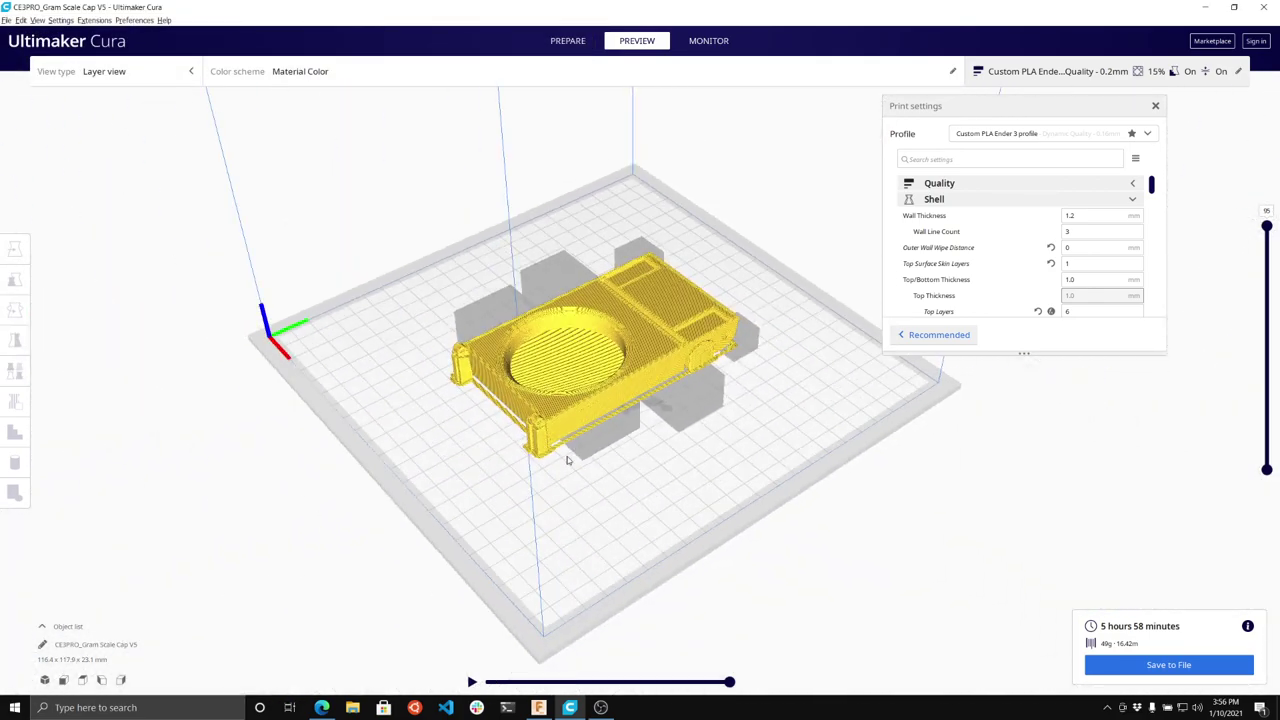
{"action": "scroll", "coordinate": [567, 456], "scroll_direction": "up", "scroll_amount": 4}
{"action": "right_click_drag", "start_coordinate": [567, 456], "coordinate": [518, 425]}
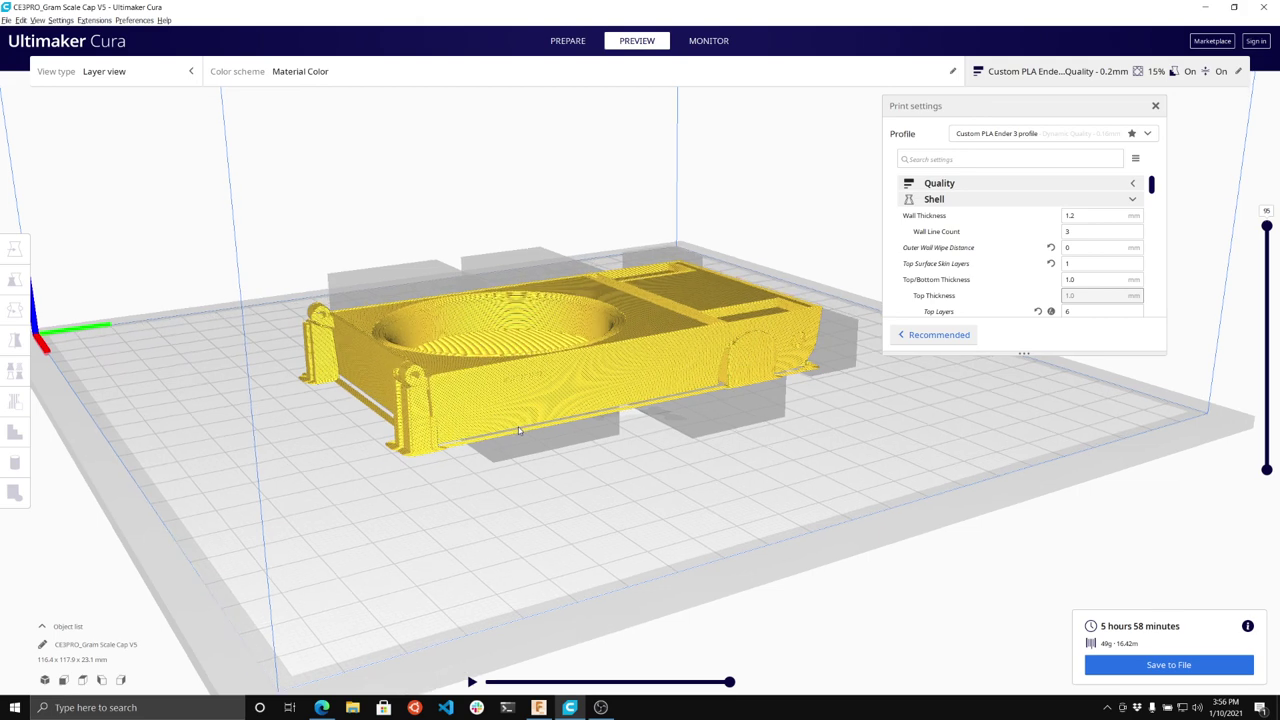
Step: Close Cura and Fusion 360, discarding the changes to the GramScaleLid and untitled designs
{"action": "left_click", "coordinate": [1262, 6]}
{"action": "left_click", "coordinate": [1268, 8]}
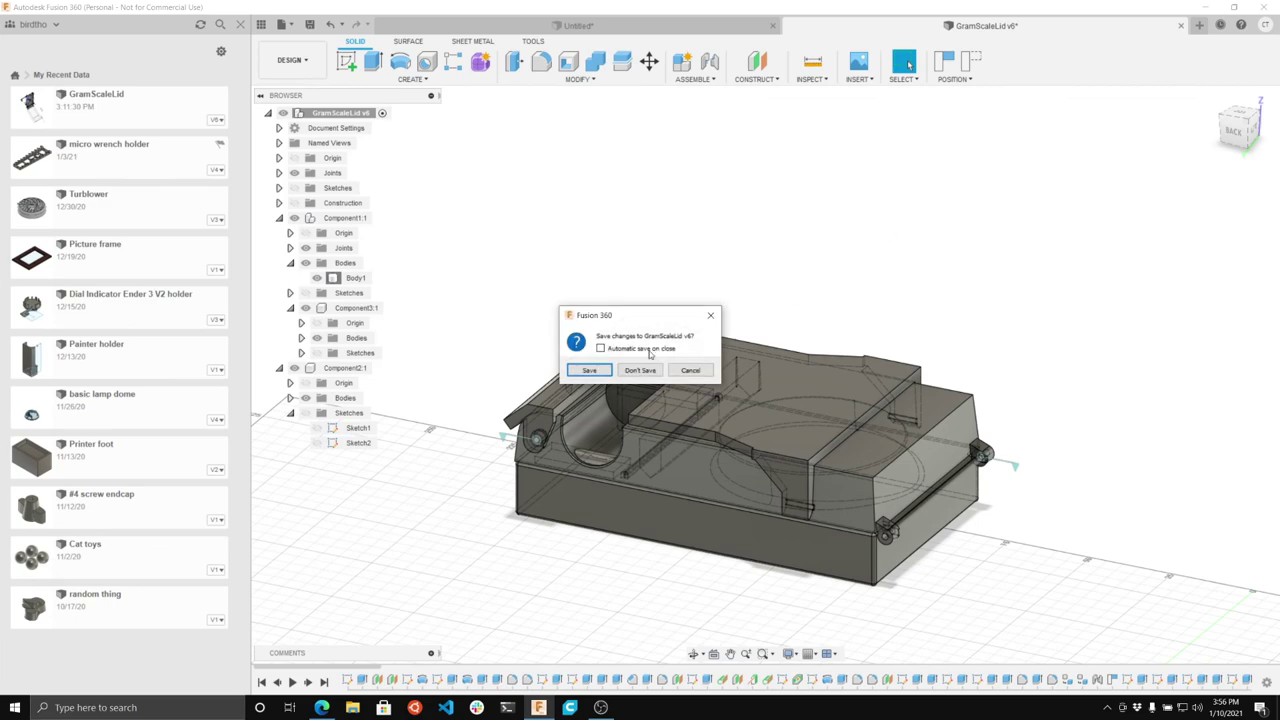
{"action": "left_click", "coordinate": [636, 372]}
{"action": "left_click", "coordinate": [634, 372]}
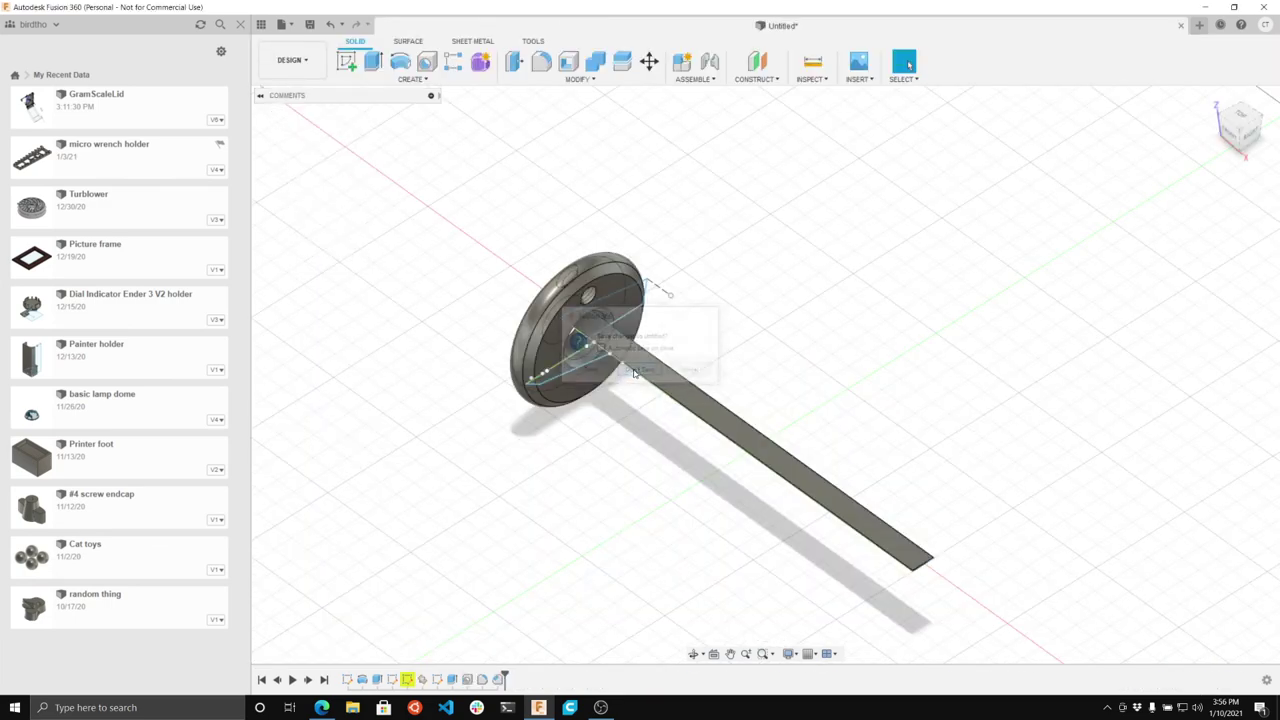